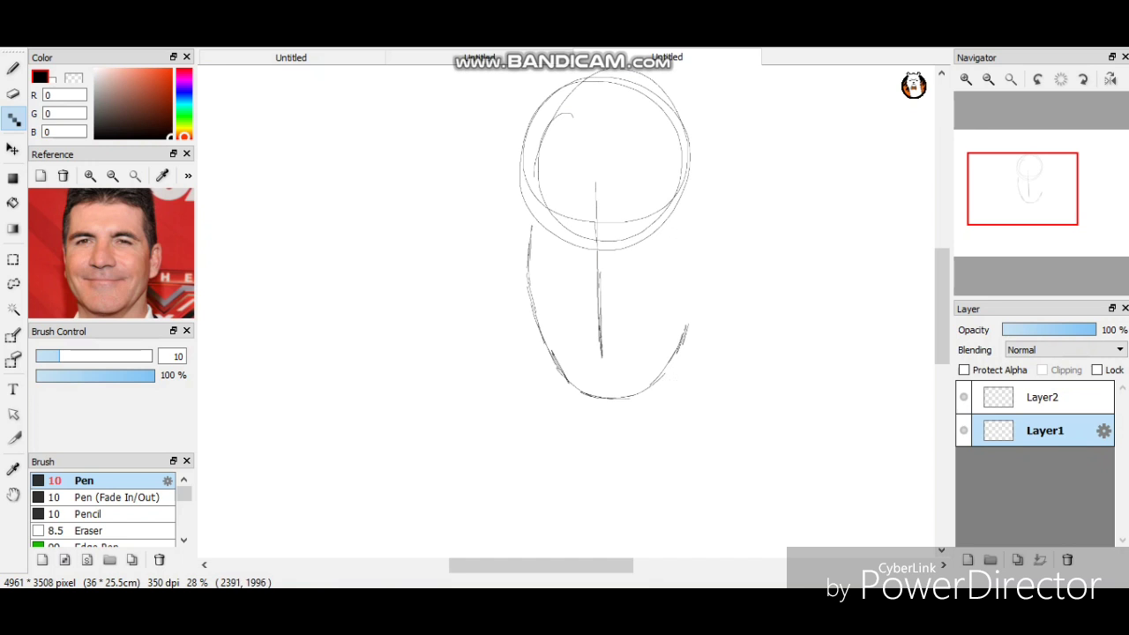
Sketch the jaw corner, one ear and the side contours joining the head circle to the face outline.
{"action": "left_click_drag", "start_coordinate": [676, 362], "coordinate": [695, 334]}
{"action": "left_click_drag", "start_coordinate": [692, 342], "coordinate": [698, 329]}
{"action": "key", "text": "ctrl+z"}
{"action": "left_click_drag", "start_coordinate": [682, 212], "coordinate": [699, 277]}
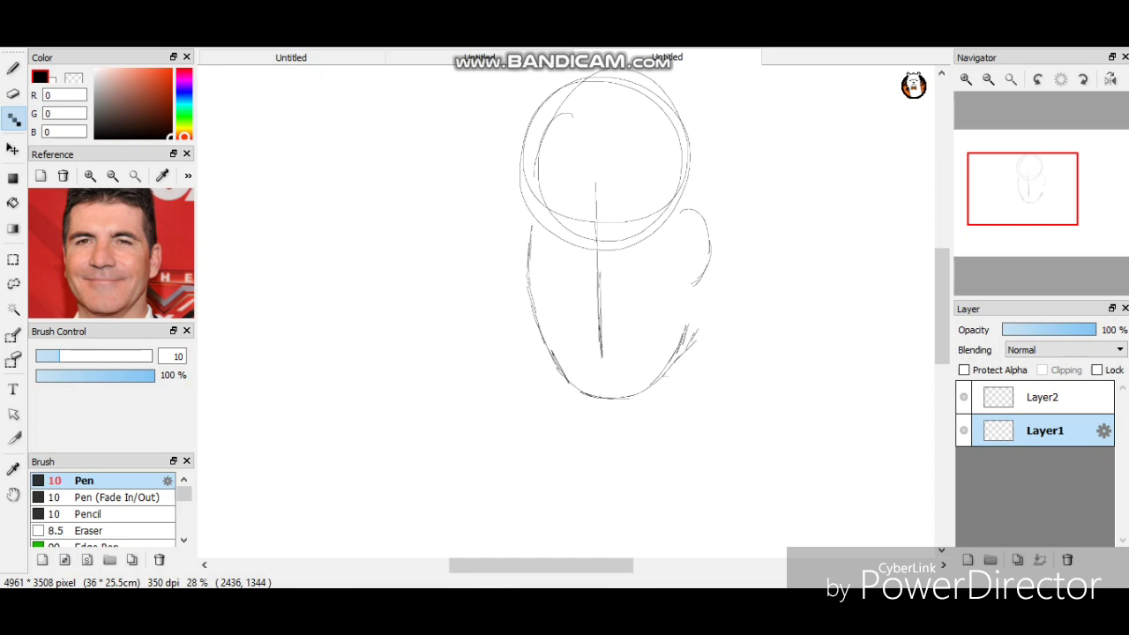
{"action": "mouse_move", "coordinate": [688, 235]}
{"action": "left_mouse_down"}
{"action": "mouse_move", "coordinate": [685, 341]}
{"action": "mouse_move", "coordinate": [600, 340]}
{"action": "mouse_move", "coordinate": [657, 402]}
{"action": "left_mouse_up"}
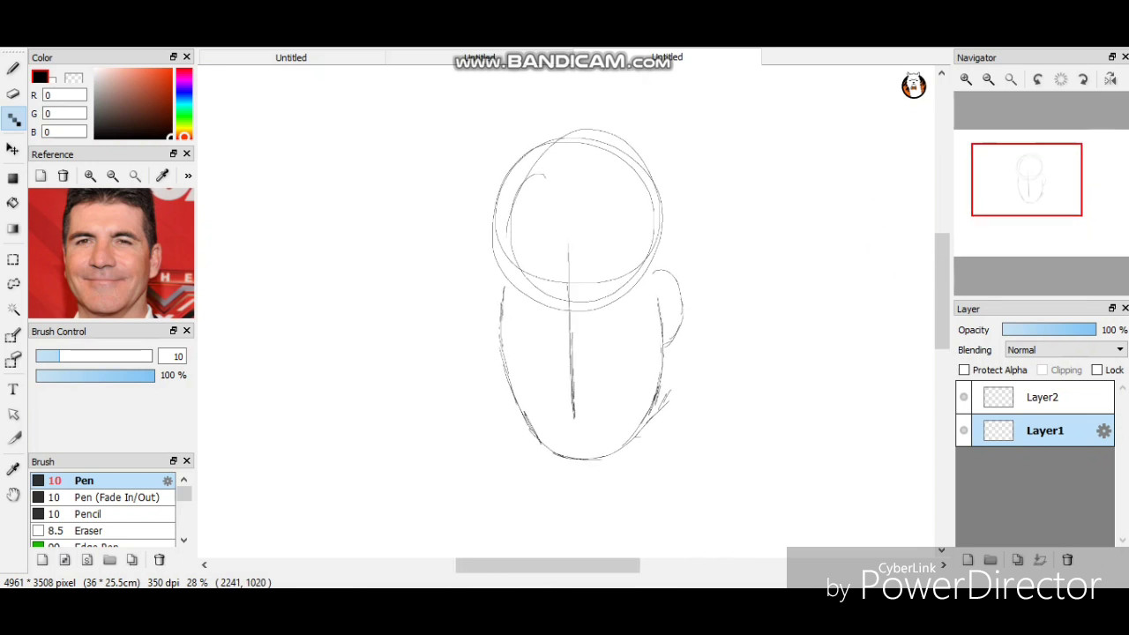
{"action": "mouse_move", "coordinate": [502, 284]}
{"action": "left_mouse_down"}
{"action": "mouse_move", "coordinate": [496, 210]}
{"action": "mouse_move", "coordinate": [573, 143]}
{"action": "mouse_move", "coordinate": [655, 238]}
{"action": "mouse_move", "coordinate": [654, 268]}
{"action": "left_mouse_up"}
Erase the vertical centre line and the overlapping construction circles, leaving a single head outline.
{"action": "key", "text": "e"}
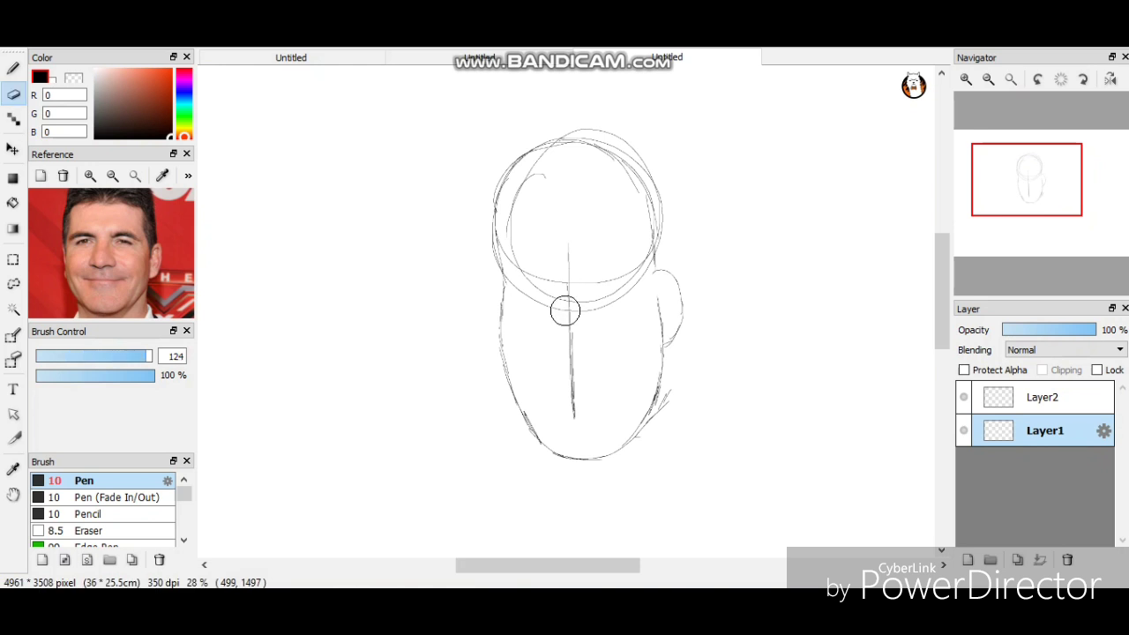
{"action": "left_click_drag", "start_coordinate": [566, 265], "coordinate": [565, 336]}
{"action": "mouse_move", "coordinate": [572, 415]}
{"action": "left_mouse_down"}
{"action": "mouse_move", "coordinate": [514, 212]}
{"action": "mouse_move", "coordinate": [547, 148]}
{"action": "left_mouse_up"}
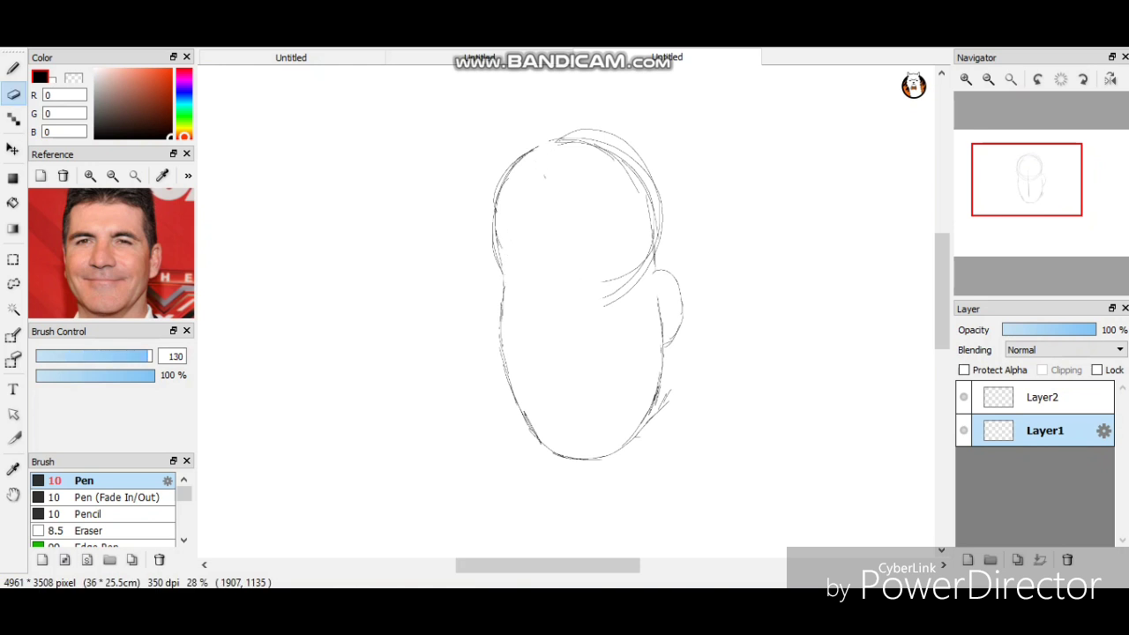
{"action": "left_click_drag", "start_coordinate": [595, 308], "coordinate": [645, 256]}
{"action": "mouse_move", "coordinate": [653, 190]}
{"action": "left_mouse_down"}
{"action": "mouse_move", "coordinate": [609, 150]}
{"action": "mouse_move", "coordinate": [578, 146]}
{"action": "left_mouse_up"}
{"action": "left_click_drag", "start_coordinate": [657, 189], "coordinate": [658, 249]}
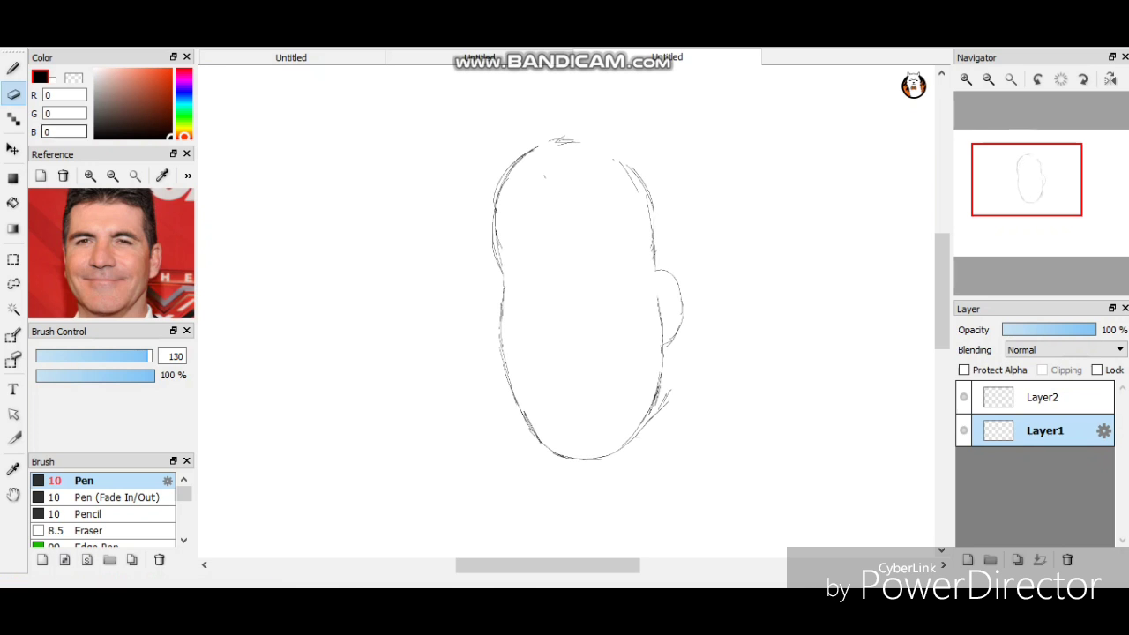
Sketch the nose outline in the middle of the face with the 10 px Pen, including both sides of the bridge.
{"action": "key", "text": "b"}
{"action": "key", "text": "ctrl+plus"}
{"action": "left_click", "coordinate": [90, 175]}
{"action": "left_click", "coordinate": [90, 175]}
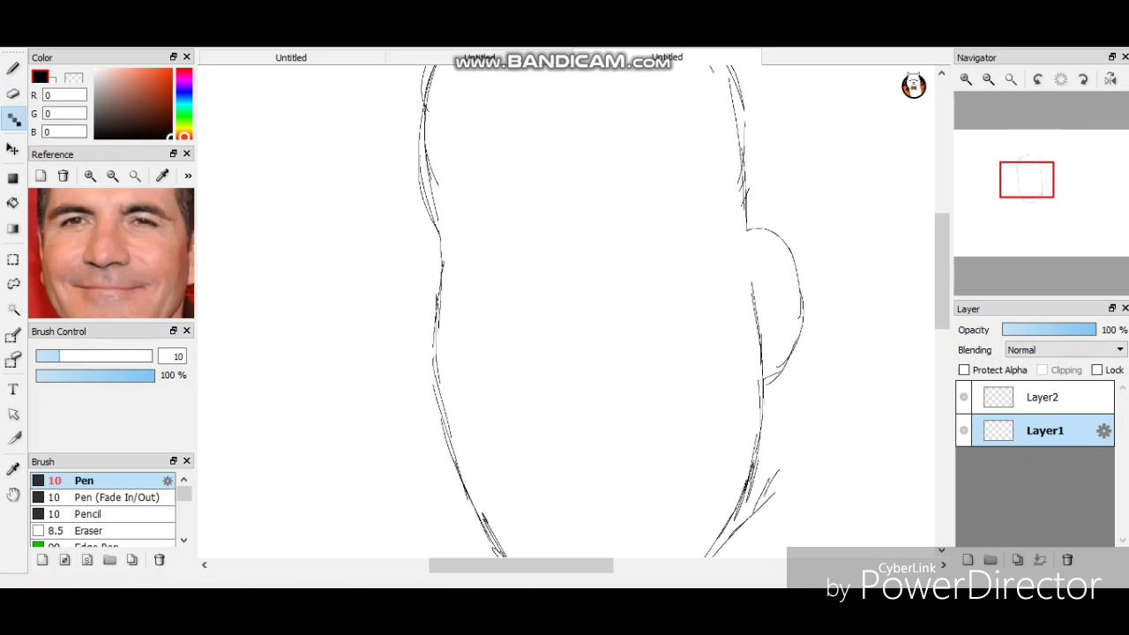
{"action": "left_click_drag", "start_coordinate": [532, 243], "coordinate": [540, 301]}
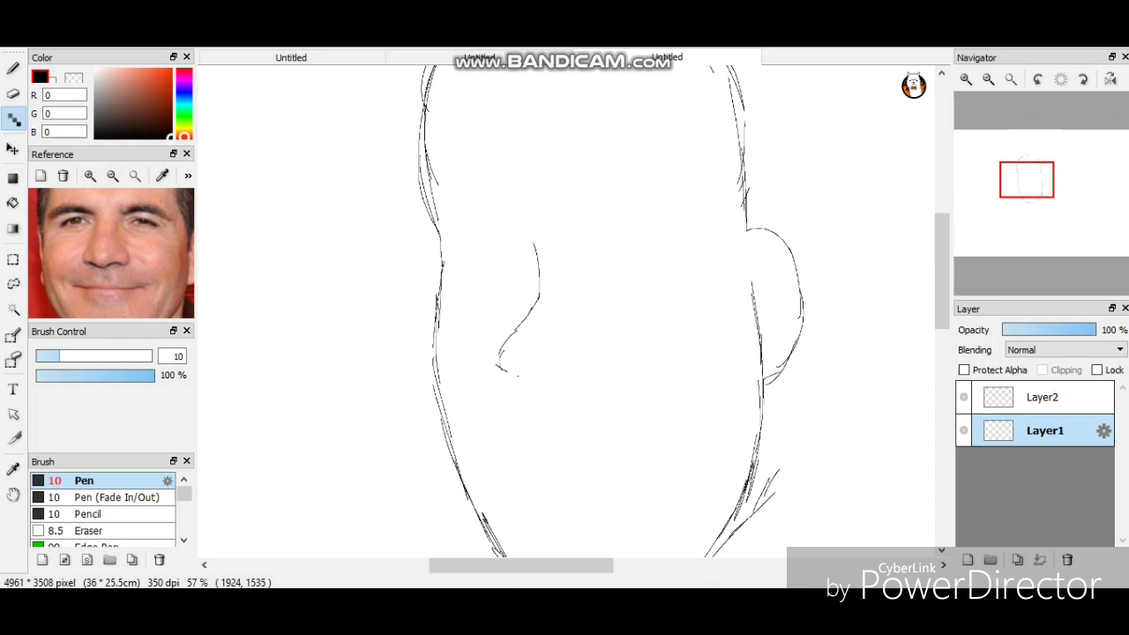
{"action": "left_click_drag", "start_coordinate": [508, 374], "coordinate": [538, 379]}
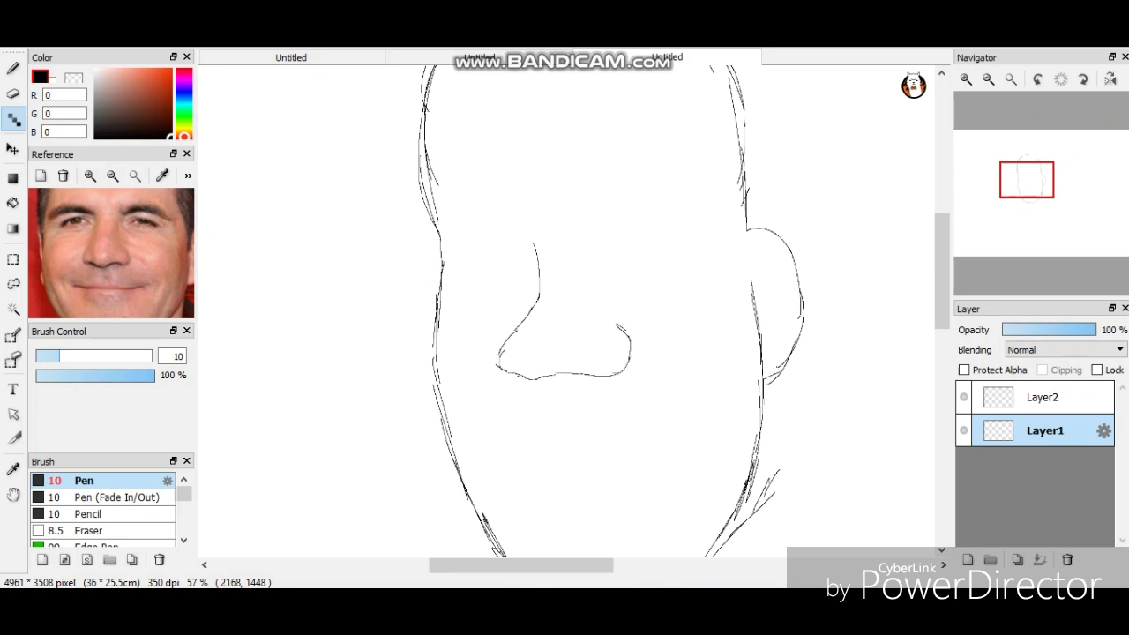
{"action": "mouse_move", "coordinate": [601, 305]}
{"action": "left_mouse_down"}
{"action": "mouse_move", "coordinate": [594, 241]}
{"action": "mouse_move", "coordinate": [708, 237]}
{"action": "left_mouse_up"}
{"action": "left_click_drag", "start_coordinate": [611, 256], "coordinate": [704, 260]}
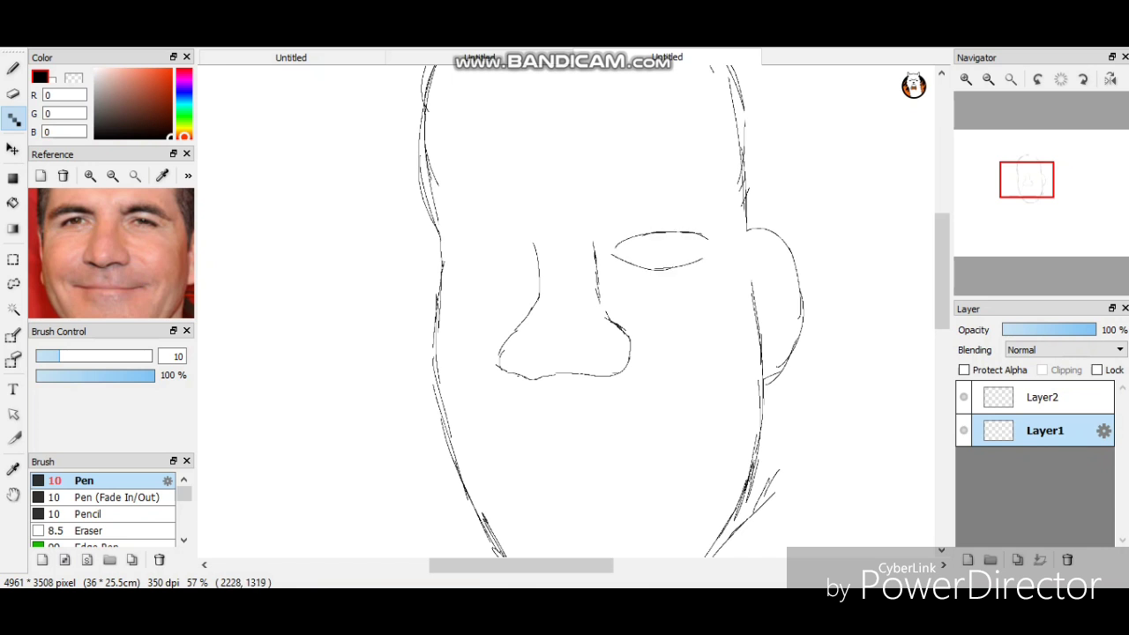
{"action": "key", "text": "ctrl+z"}
{"action": "key", "text": "ctrl+z"}
Draw almond-shaped outlines for both eyes beside the nose bridge, following the reference photo.
{"action": "scroll", "coordinate": [598, 271], "scroll_direction": "up", "scroll_amount": 1}
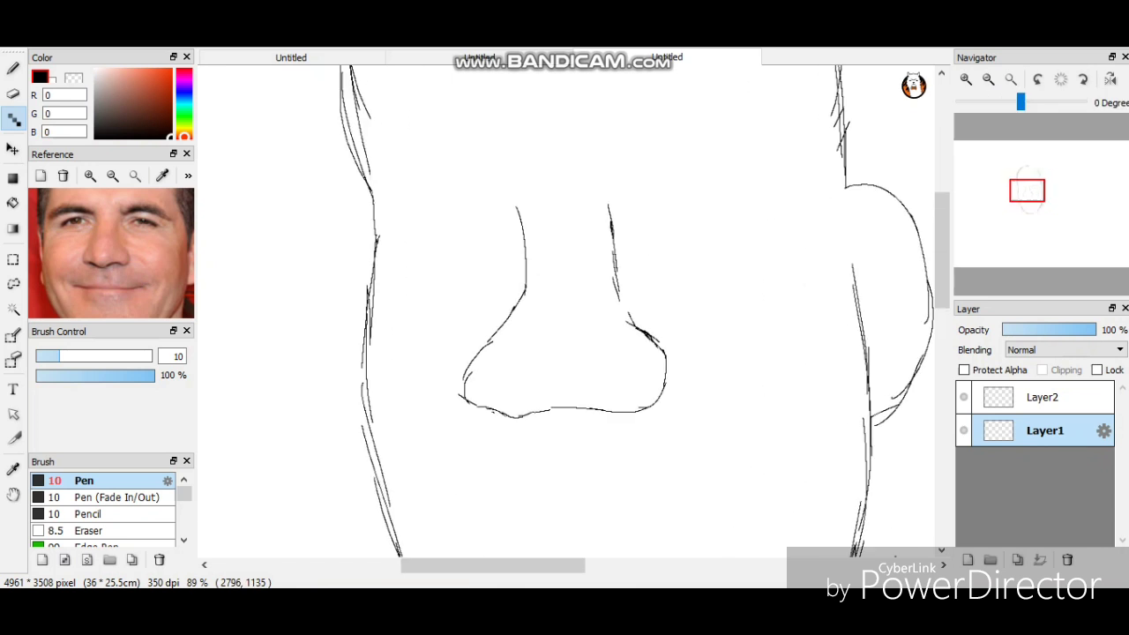
{"action": "scroll", "coordinate": [111, 253], "scroll_direction": "up", "scroll_amount": 2}
{"action": "left_click_drag", "start_coordinate": [149, 212], "coordinate": [97, 282]}
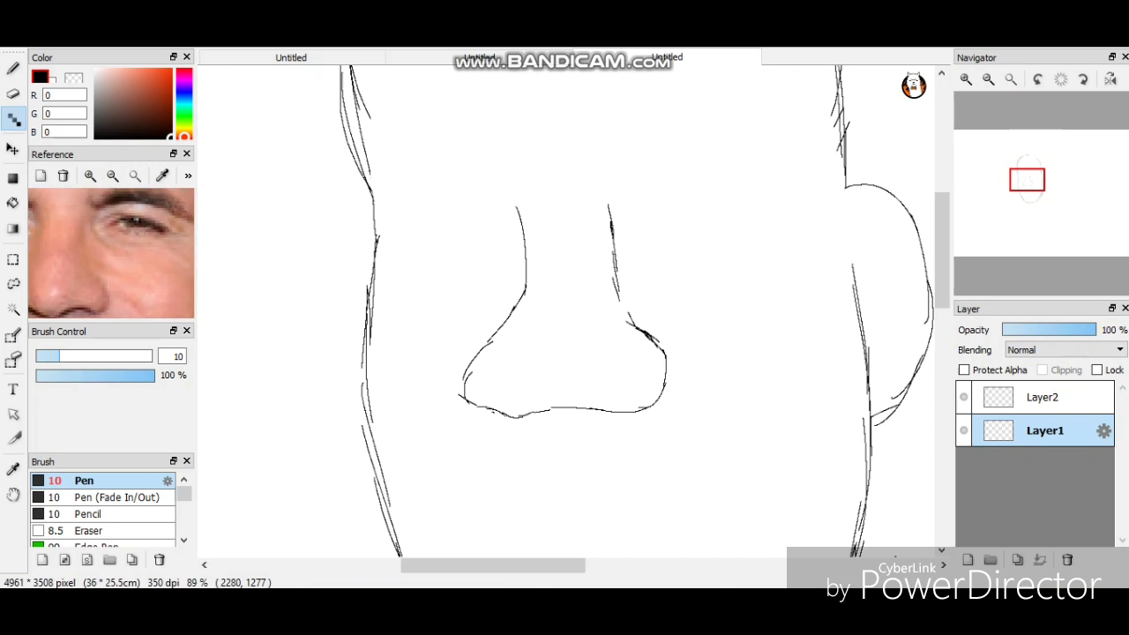
{"action": "mouse_move", "coordinate": [634, 215]}
{"action": "left_mouse_down"}
{"action": "mouse_move", "coordinate": [674, 204]}
{"action": "mouse_move", "coordinate": [727, 212]}
{"action": "mouse_move", "coordinate": [768, 235]}
{"action": "left_mouse_up"}
{"action": "mouse_move", "coordinate": [644, 213]}
{"action": "left_mouse_down"}
{"action": "mouse_move", "coordinate": [713, 239]}
{"action": "mouse_move", "coordinate": [764, 236]}
{"action": "left_mouse_up"}
{"action": "left_click_drag", "start_coordinate": [503, 212], "coordinate": [421, 248]}
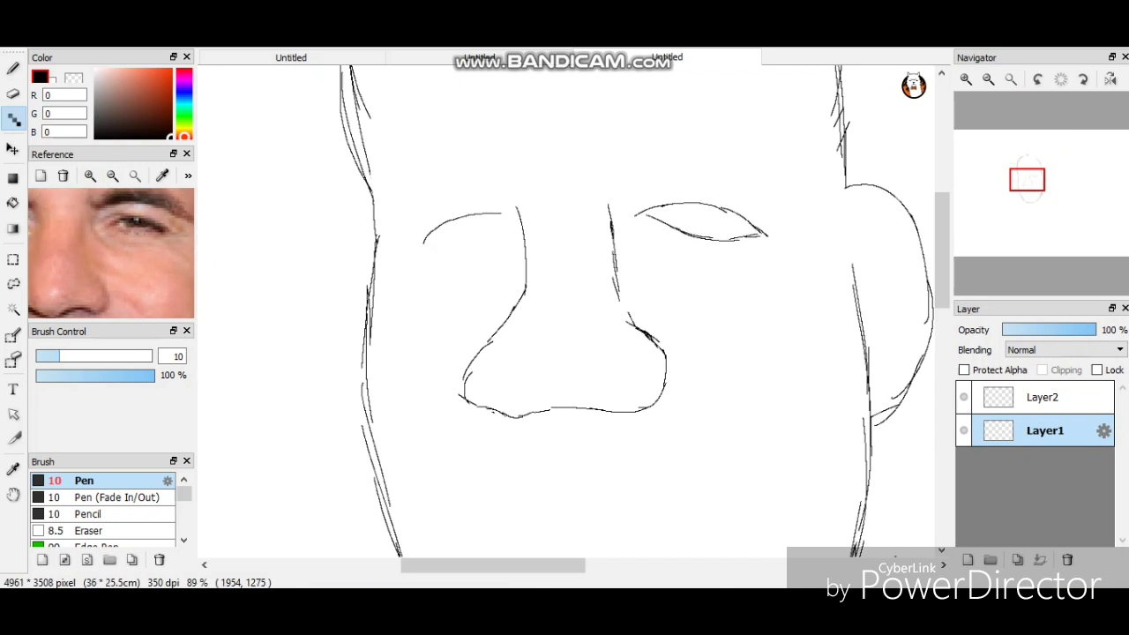
{"action": "left_click_drag", "start_coordinate": [62, 247], "coordinate": [167, 256]}
{"action": "left_click_drag", "start_coordinate": [422, 255], "coordinate": [506, 217]}
Sketch an arched eyebrow outline above each eye, following the reference photo.
{"action": "scroll", "coordinate": [111, 253], "scroll_direction": "down", "scroll_amount": 2}
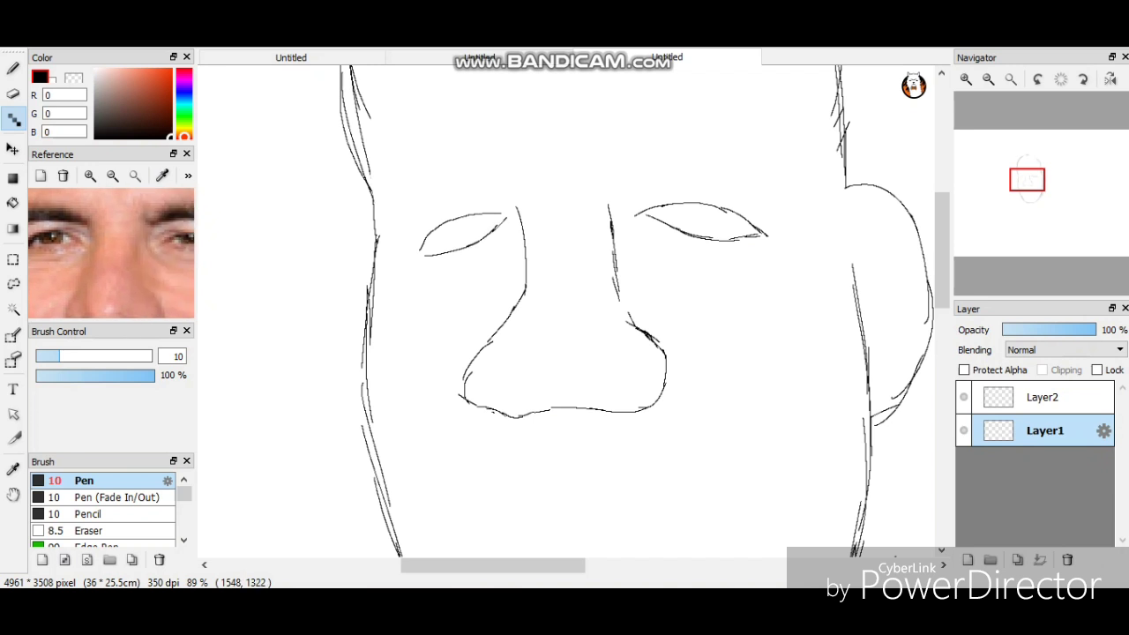
{"action": "left_click", "coordinate": [112, 176]}
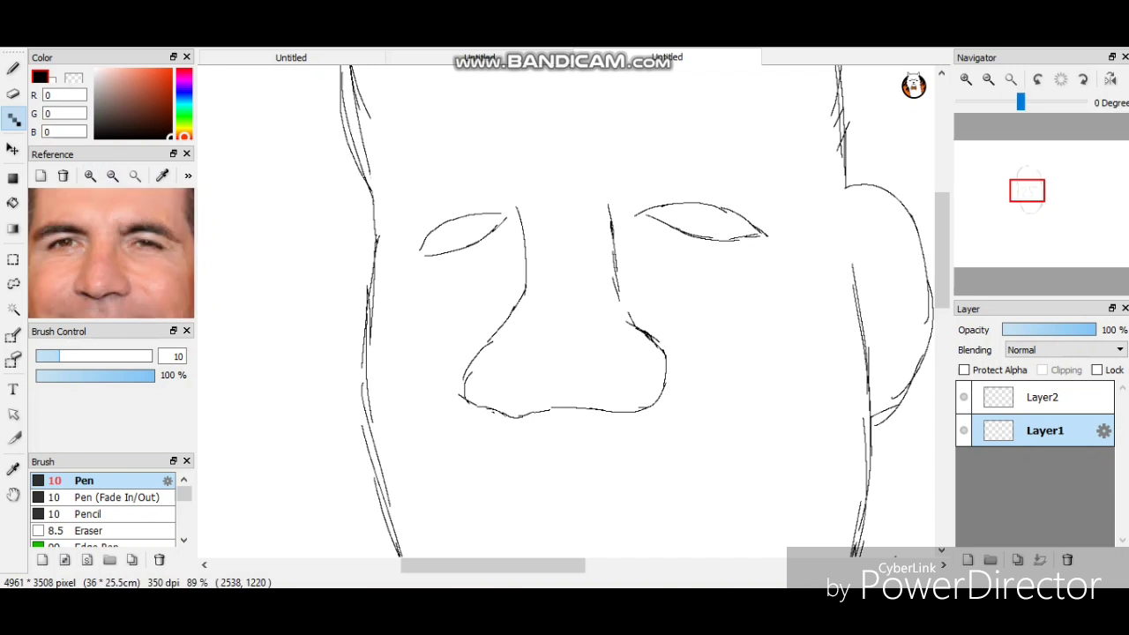
{"action": "scroll", "coordinate": [853, 173], "scroll_direction": "down", "scroll_amount": 2}
{"action": "left_click_drag", "start_coordinate": [430, 228], "coordinate": [510, 210]}
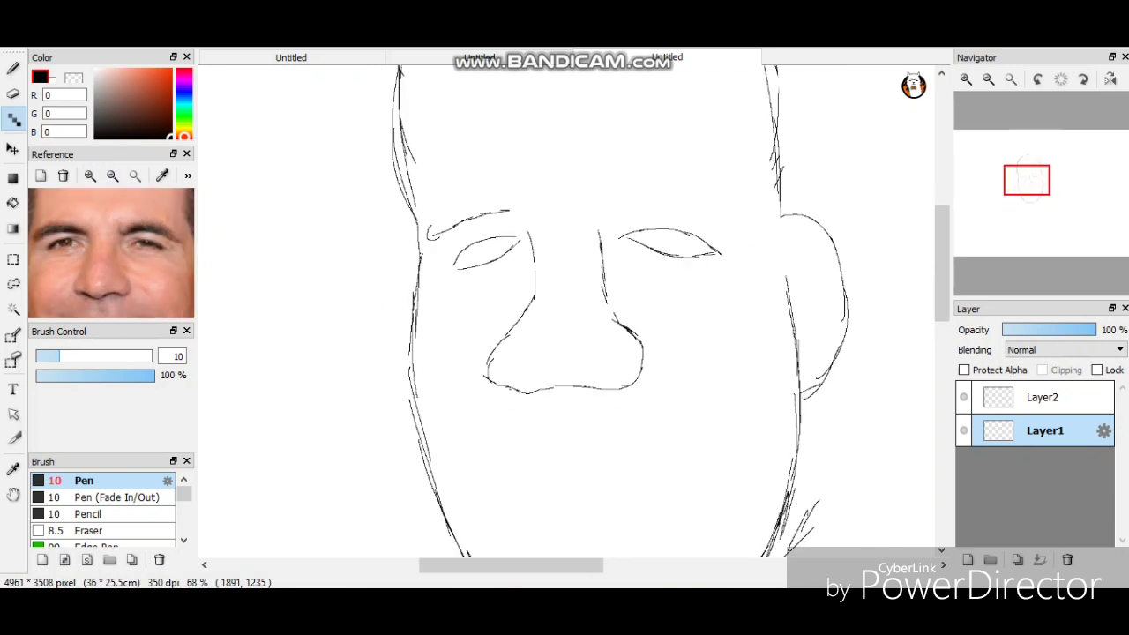
{"action": "mouse_move", "coordinate": [427, 224]}
{"action": "left_mouse_down"}
{"action": "mouse_move", "coordinate": [476, 202]}
{"action": "mouse_move", "coordinate": [522, 208]}
{"action": "left_mouse_up"}
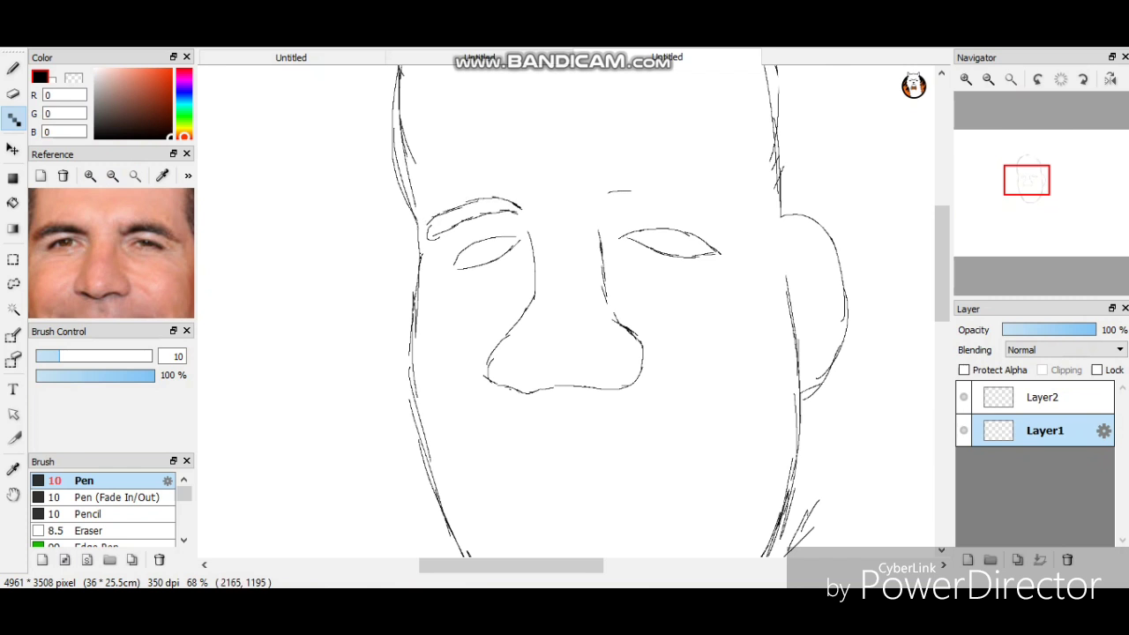
{"action": "left_click_drag", "start_coordinate": [630, 190], "coordinate": [697, 188]}
{"action": "left_click_drag", "start_coordinate": [632, 201], "coordinate": [722, 215]}
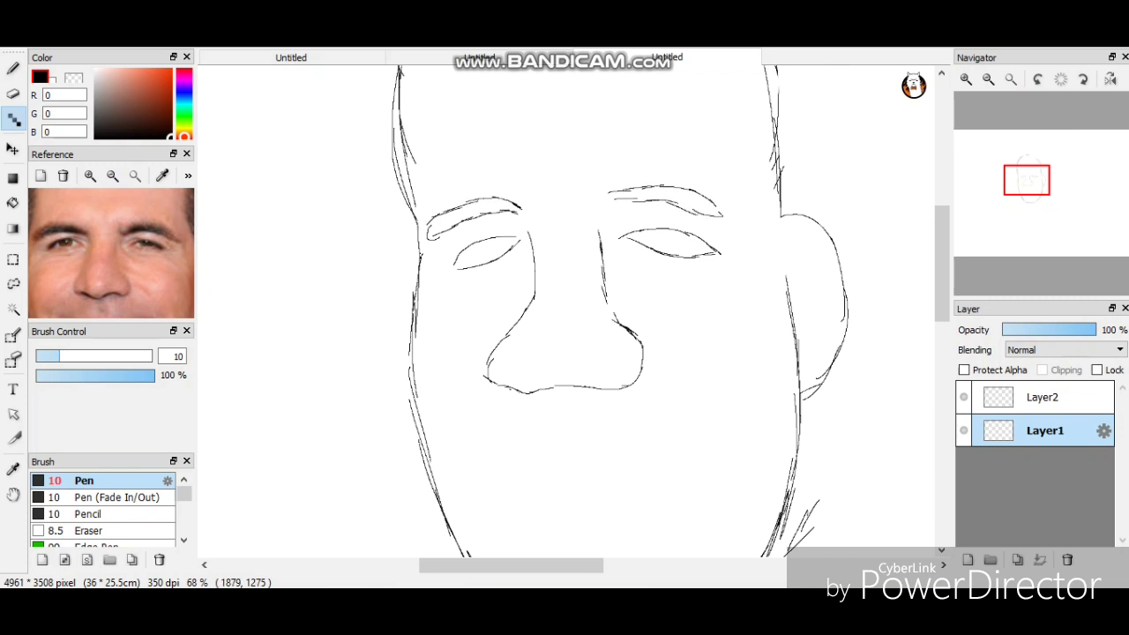
Draw a round iris inside each eye, undoing the misplaced strokes.
{"action": "key", "text": "ctrl+z"}
{"action": "key", "text": "ctrl+z"}
{"action": "left_click_drag", "start_coordinate": [487, 239], "coordinate": [485, 240]}
{"action": "left_click_drag", "start_coordinate": [670, 228], "coordinate": [667, 226]}
{"action": "key", "text": "ctrl+z"}
{"action": "key", "text": "ctrl+z"}
Erase the nose outline and redraw a narrower nose between the eyes, following the reference photo.
{"action": "scroll", "coordinate": [500, 288], "scroll_direction": "down", "scroll_amount": 2}
{"action": "scroll", "coordinate": [418, 460], "scroll_direction": "up", "scroll_amount": 2}
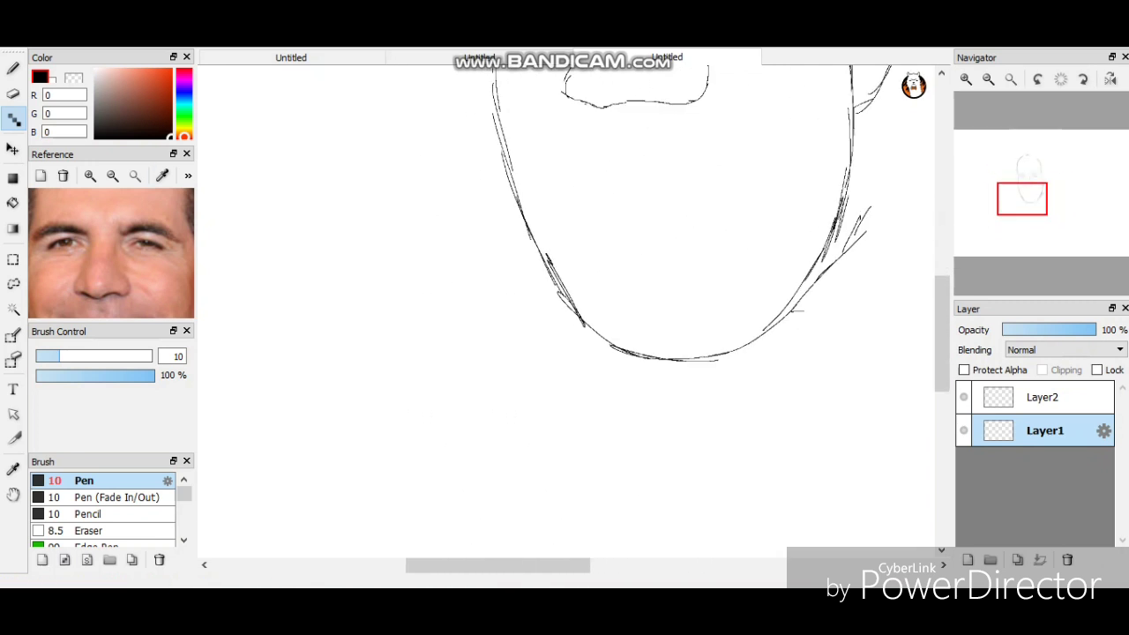
{"action": "left_click", "coordinate": [112, 175]}
{"action": "left_click", "coordinate": [113, 176]}
{"action": "left_click", "coordinate": [90, 175]}
{"action": "left_click_drag", "start_coordinate": [1022, 198], "coordinate": [1023, 187]}
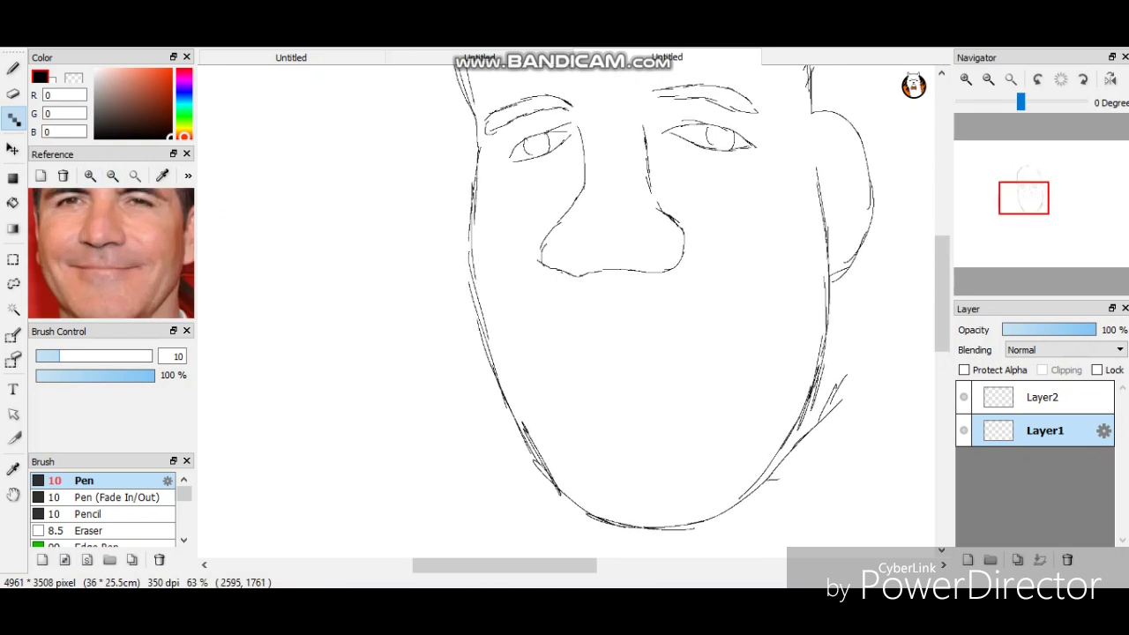
{"action": "key", "text": "e"}
{"action": "mouse_move", "coordinate": [580, 128]}
{"action": "left_mouse_down"}
{"action": "mouse_move", "coordinate": [556, 269]}
{"action": "mouse_move", "coordinate": [684, 252]}
{"action": "mouse_move", "coordinate": [647, 132]}
{"action": "left_mouse_up"}
{"action": "key", "text": "d"}
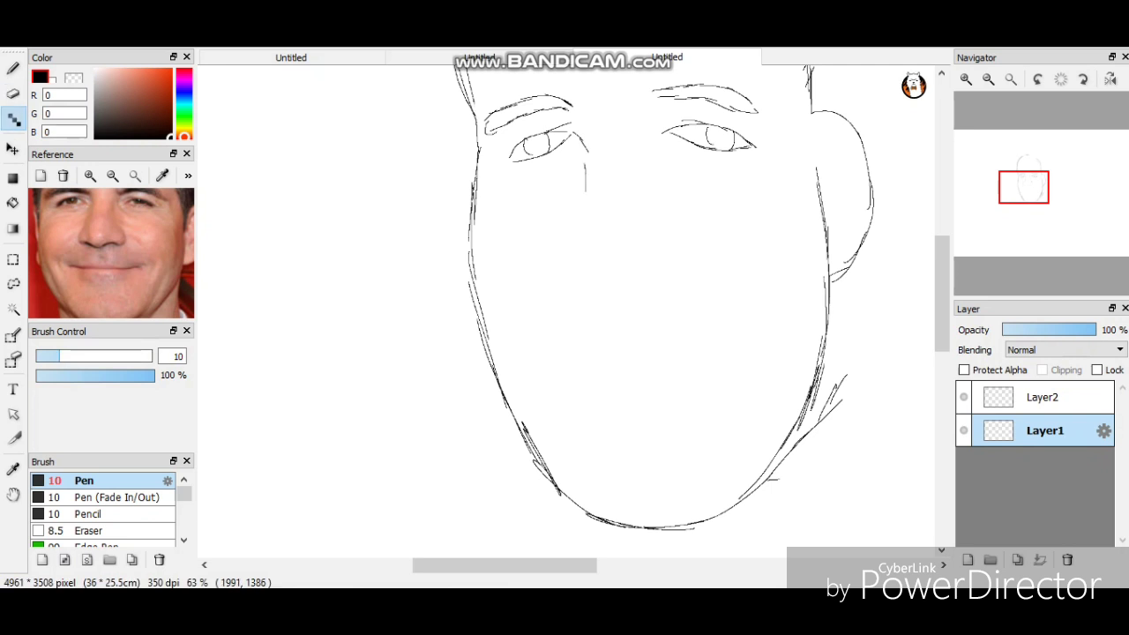
{"action": "mouse_move", "coordinate": [585, 190]}
{"action": "left_mouse_down"}
{"action": "mouse_move", "coordinate": [565, 247]}
{"action": "mouse_move", "coordinate": [665, 254]}
{"action": "mouse_move", "coordinate": [676, 232]}
{"action": "mouse_move", "coordinate": [662, 201]}
{"action": "left_mouse_up"}
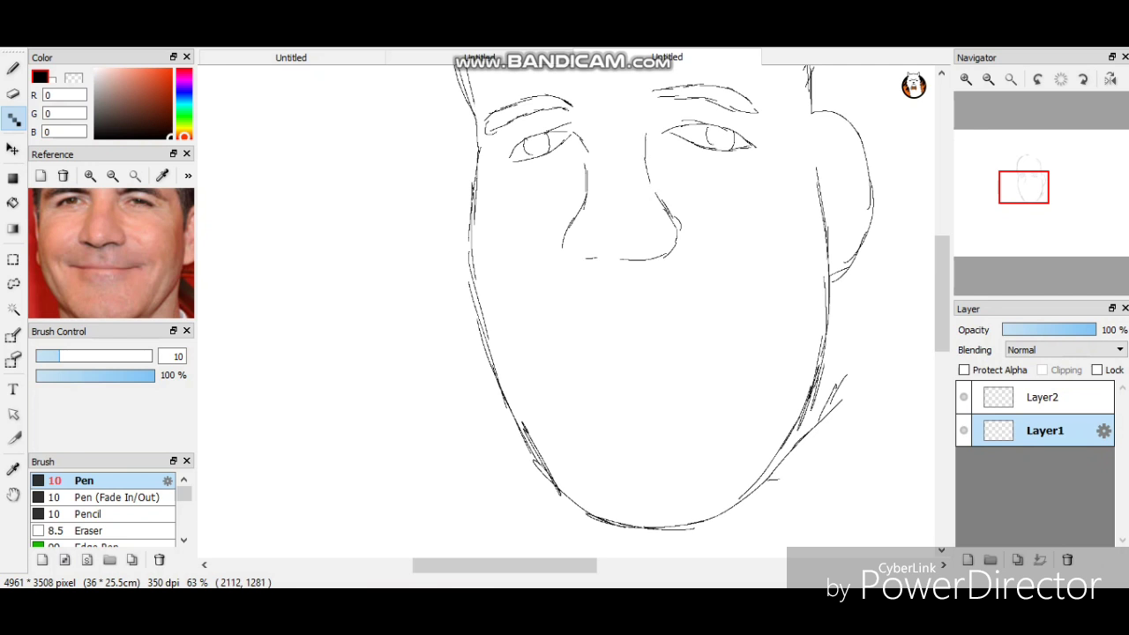
Add smile creases on both cheeks and short crease lines beside the mouth area.
{"action": "mouse_move", "coordinate": [645, 146]}
{"action": "left_mouse_down"}
{"action": "mouse_move", "coordinate": [468, 356]}
{"action": "mouse_move", "coordinate": [470, 382]}
{"action": "left_mouse_up"}
{"action": "left_click_drag", "start_coordinate": [473, 296], "coordinate": [455, 338]}
{"action": "left_click_drag", "start_coordinate": [450, 373], "coordinate": [451, 393]}
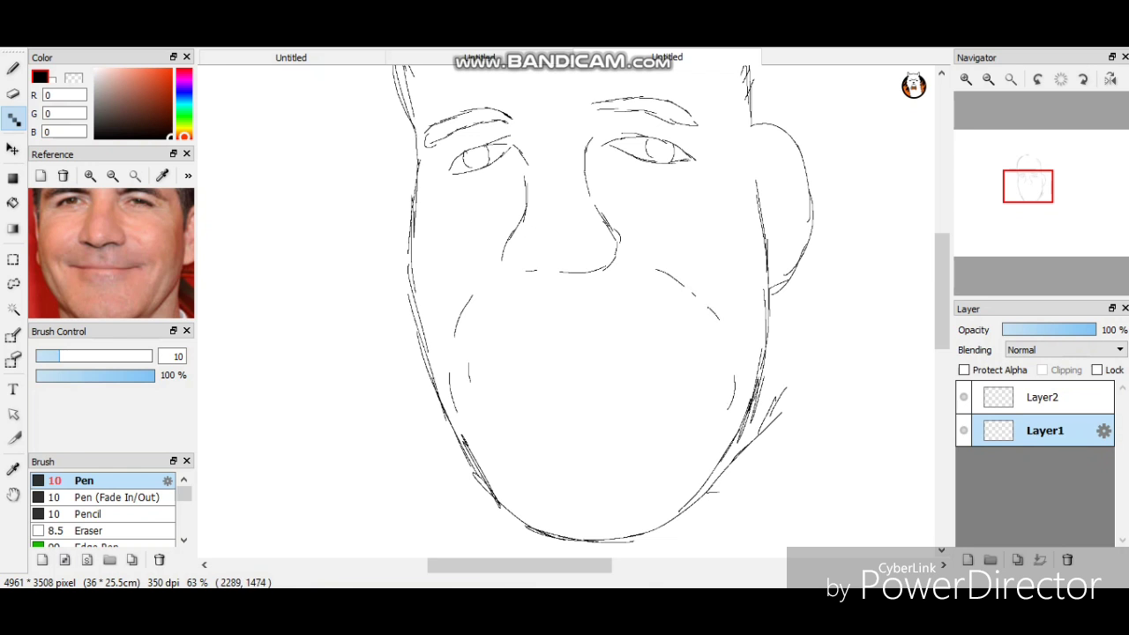
Draw the mouth as a slanted smile line with upper and lower lips and a crease below.
{"action": "left_click_drag", "start_coordinate": [488, 379], "coordinate": [697, 339]}
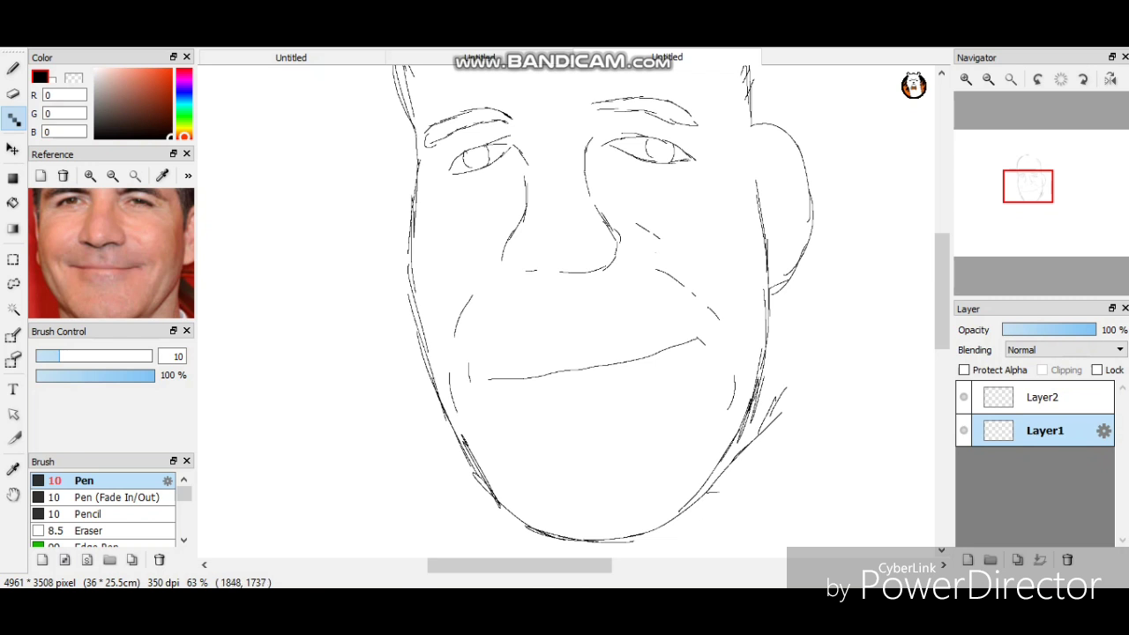
{"action": "left_click_drag", "start_coordinate": [553, 381], "coordinate": [640, 363]}
{"action": "key", "text": "ctrl+z"}
{"action": "left_click_drag", "start_coordinate": [540, 375], "coordinate": [620, 359]}
{"action": "key", "text": "ctrl+z"}
{"action": "scroll", "coordinate": [970, 221], "scroll_direction": "up", "scroll_amount": 3}
{"action": "mouse_move", "coordinate": [565, 397]}
{"action": "left_mouse_down"}
{"action": "mouse_move", "coordinate": [543, 176]}
{"action": "mouse_move", "coordinate": [543, 227]}
{"action": "left_mouse_up"}
{"action": "mouse_move", "coordinate": [485, 307]}
{"action": "left_mouse_down"}
{"action": "mouse_move", "coordinate": [600, 302]}
{"action": "mouse_move", "coordinate": [695, 279]}
{"action": "left_mouse_up"}
Sketch the narrow second ear on the opposite side of the face and a sideburn line above the larger ear.
{"action": "scroll", "coordinate": [565, 309], "scroll_direction": "down", "scroll_amount": 4}
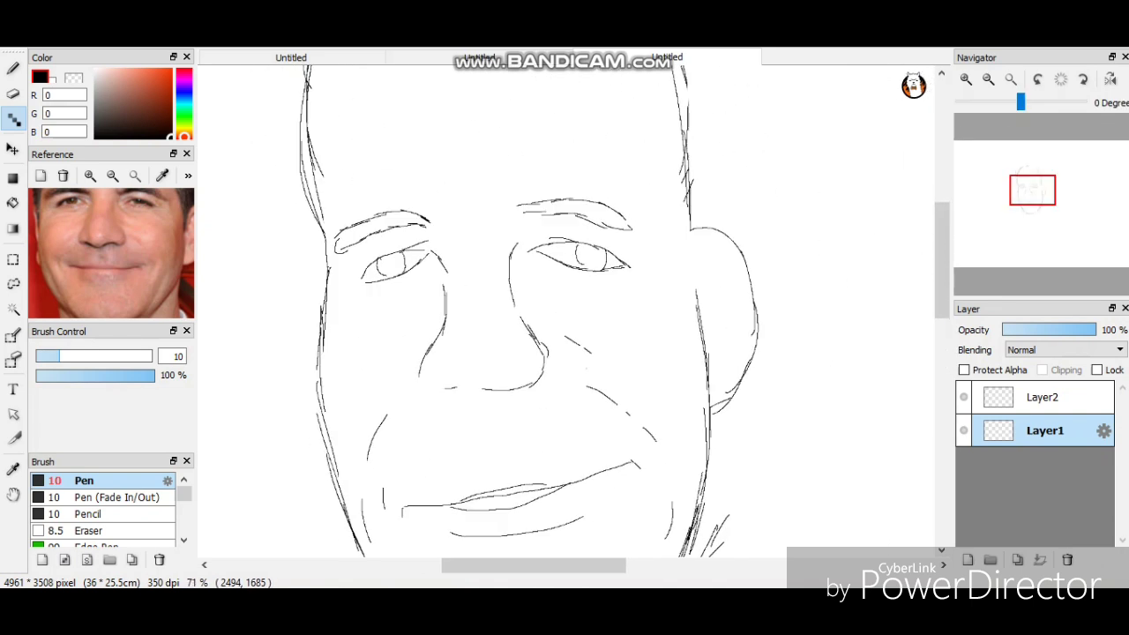
{"action": "scroll", "coordinate": [564, 309], "scroll_direction": "up", "scroll_amount": 2}
{"action": "left_click", "coordinate": [112, 176]}
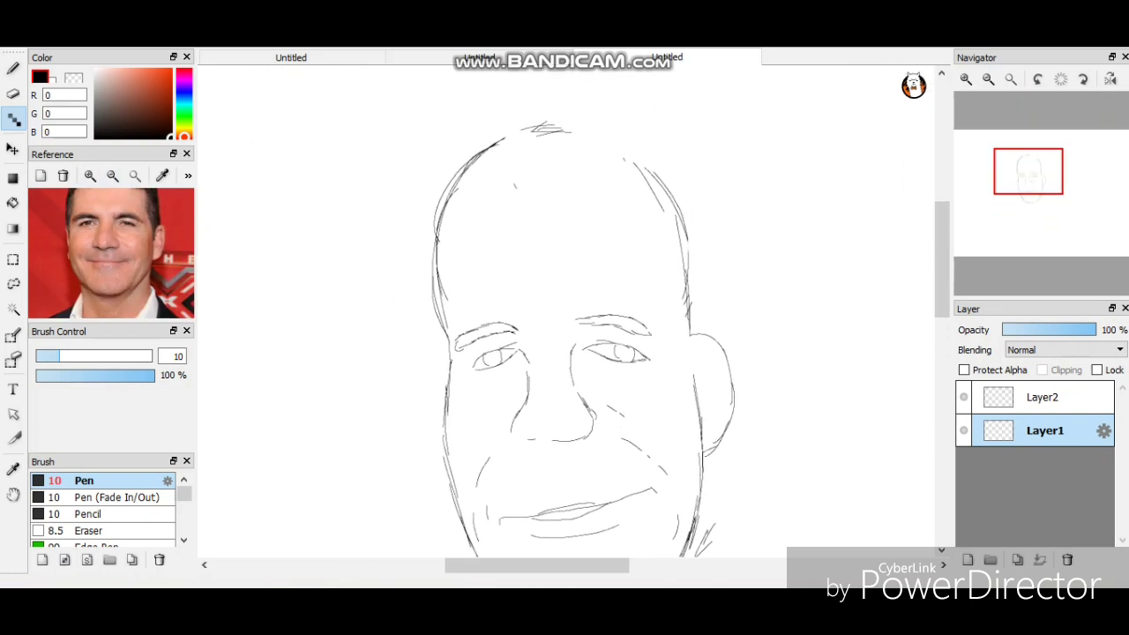
{"action": "left_click_drag", "start_coordinate": [97, 203], "coordinate": [99, 252]}
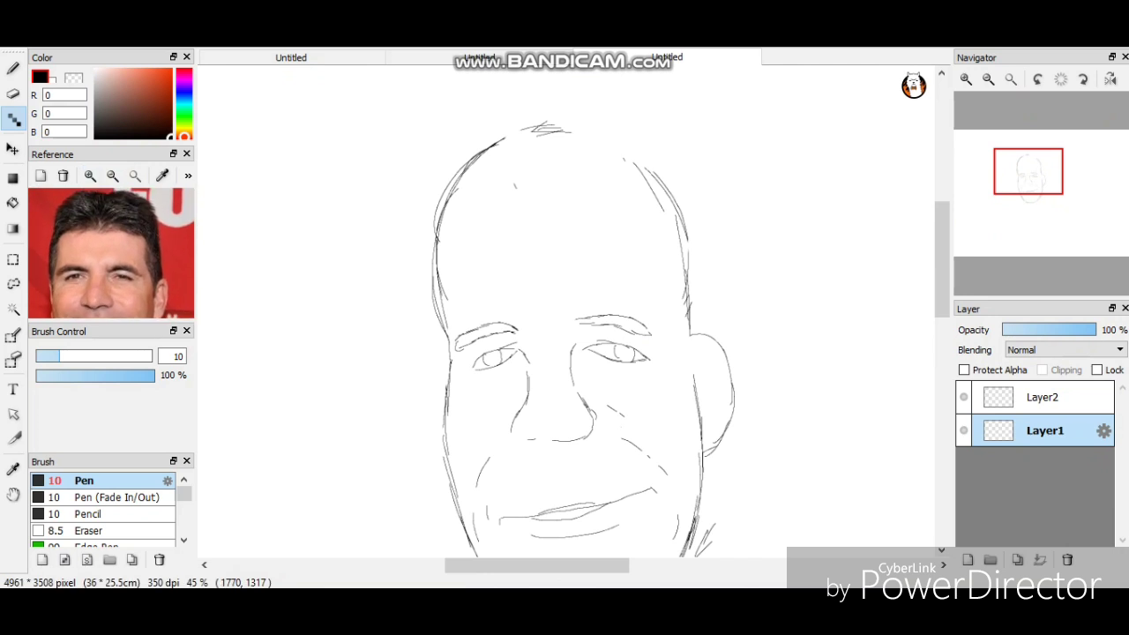
{"action": "left_click_drag", "start_coordinate": [446, 364], "coordinate": [434, 427]}
{"action": "left_click_drag", "start_coordinate": [711, 341], "coordinate": [707, 265]}
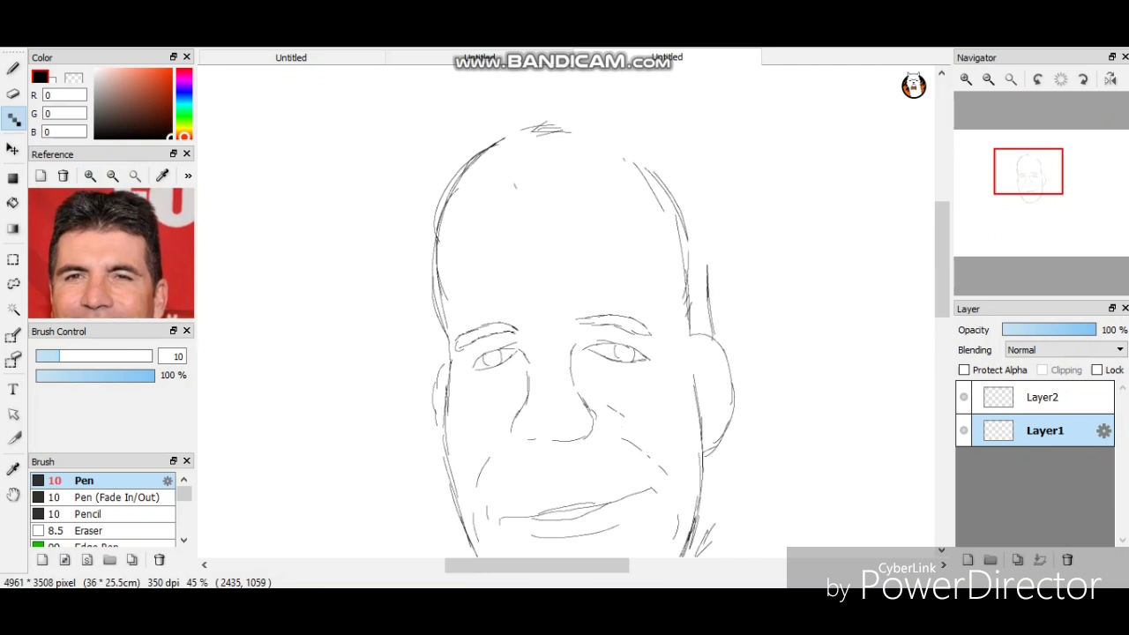
Draw the hair with spiky tufts, a wavy hairline across the forehead and hair edges down to both ears.
{"action": "mouse_move", "coordinate": [515, 247]}
{"action": "left_mouse_down"}
{"action": "mouse_move", "coordinate": [413, 237]}
{"action": "mouse_move", "coordinate": [371, 203]}
{"action": "mouse_move", "coordinate": [383, 173]}
{"action": "left_mouse_up"}
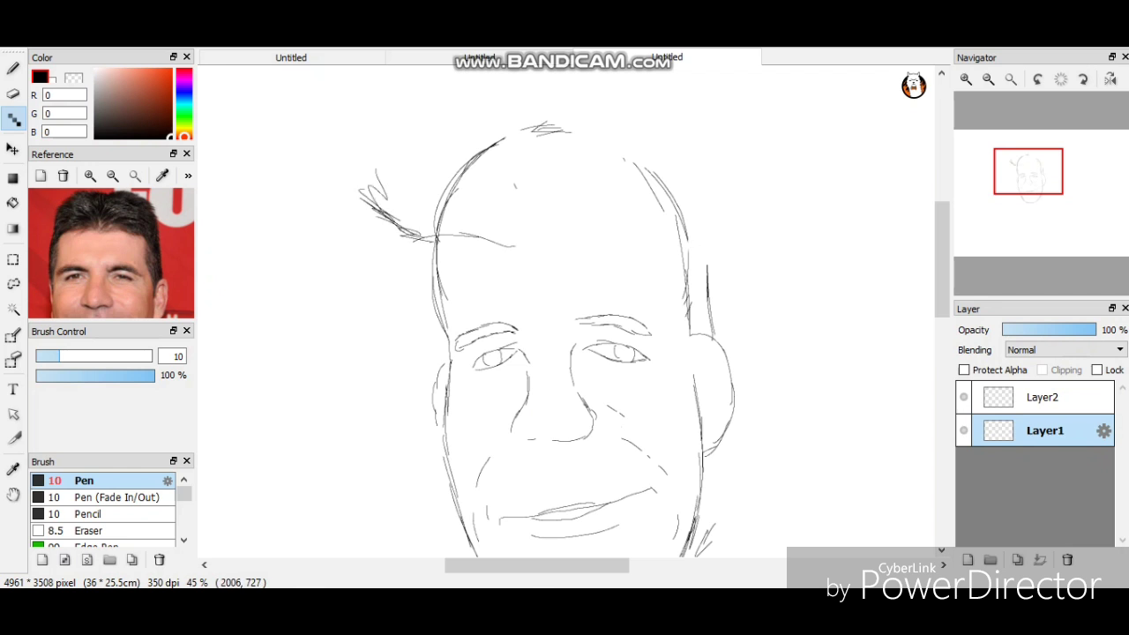
{"action": "mouse_move", "coordinate": [536, 131]}
{"action": "left_mouse_down"}
{"action": "mouse_move", "coordinate": [468, 106]}
{"action": "mouse_move", "coordinate": [491, 115]}
{"action": "mouse_move", "coordinate": [402, 123]}
{"action": "mouse_move", "coordinate": [385, 197]}
{"action": "mouse_move", "coordinate": [600, 107]}
{"action": "mouse_move", "coordinate": [672, 130]}
{"action": "mouse_move", "coordinate": [723, 219]}
{"action": "mouse_move", "coordinate": [494, 242]}
{"action": "left_mouse_up"}
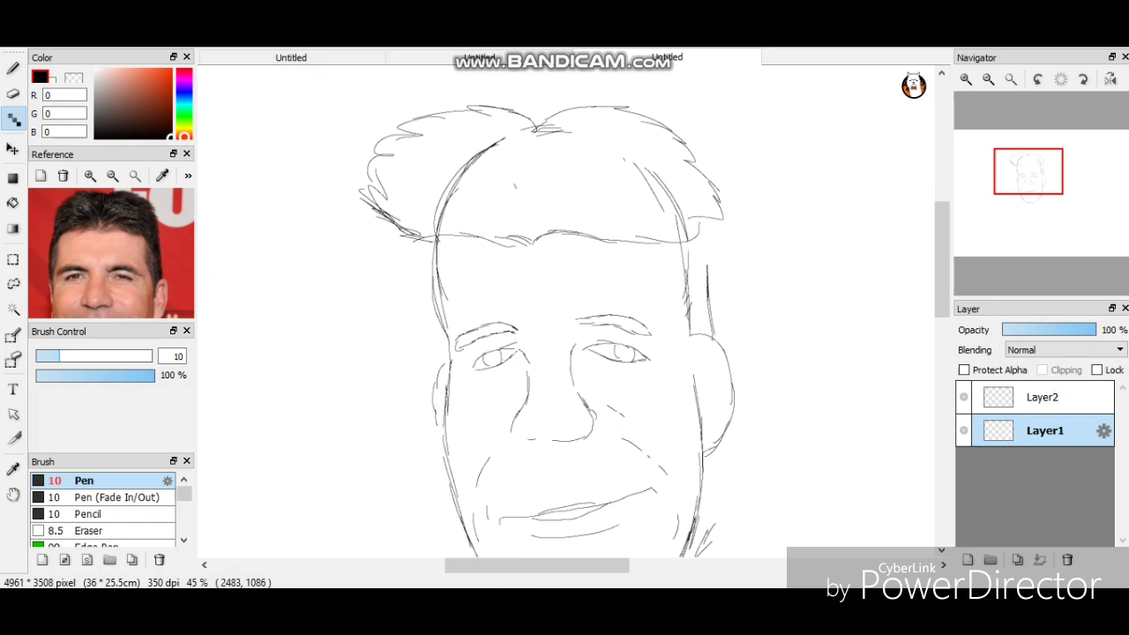
{"action": "left_click_drag", "start_coordinate": [711, 224], "coordinate": [713, 286]}
{"action": "left_click_drag", "start_coordinate": [416, 242], "coordinate": [427, 339]}
{"action": "left_click_drag", "start_coordinate": [423, 275], "coordinate": [442, 378]}
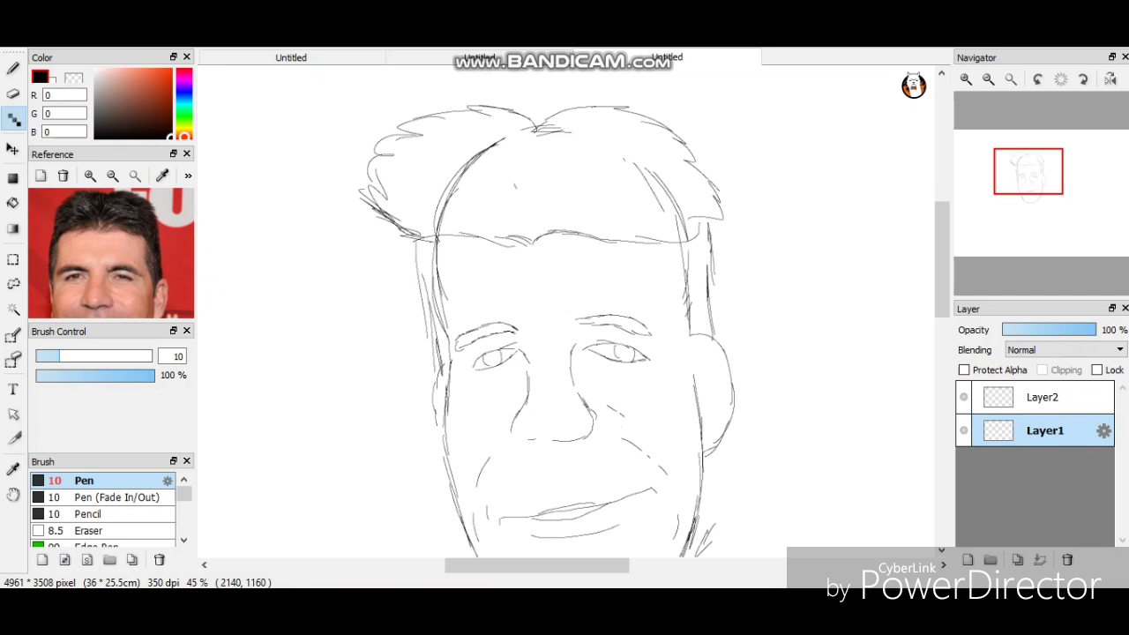
Draw the inner hairline along both temples, from the forehead down toward the ears.
{"action": "scroll", "coordinate": [565, 309], "scroll_direction": "down", "scroll_amount": 2}
{"action": "mouse_move", "coordinate": [684, 363]}
{"action": "left_mouse_down"}
{"action": "mouse_move", "coordinate": [653, 224]}
{"action": "mouse_move", "coordinate": [630, 184]}
{"action": "left_mouse_up"}
{"action": "mouse_move", "coordinate": [439, 307]}
{"action": "left_mouse_down"}
{"action": "mouse_move", "coordinate": [434, 256]}
{"action": "mouse_move", "coordinate": [450, 180]}
{"action": "mouse_move", "coordinate": [436, 291]}
{"action": "left_mouse_up"}
{"action": "key", "text": "ctrl+z"}
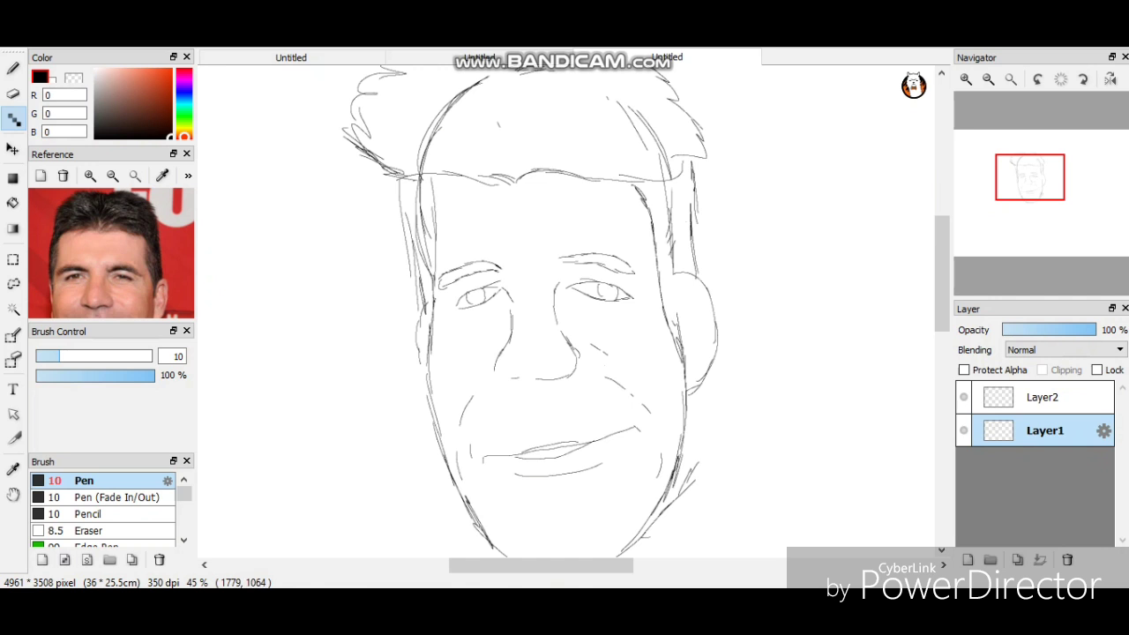
Erase the old head outline inside the side hair and close the inner edge of the larger ear.
{"action": "key", "text": "e"}
{"action": "mouse_move", "coordinate": [424, 208]}
{"action": "left_mouse_down"}
{"action": "mouse_move", "coordinate": [424, 269]}
{"action": "mouse_move", "coordinate": [419, 185]}
{"action": "left_mouse_up"}
{"action": "left_click_drag", "start_coordinate": [670, 198], "coordinate": [672, 265]}
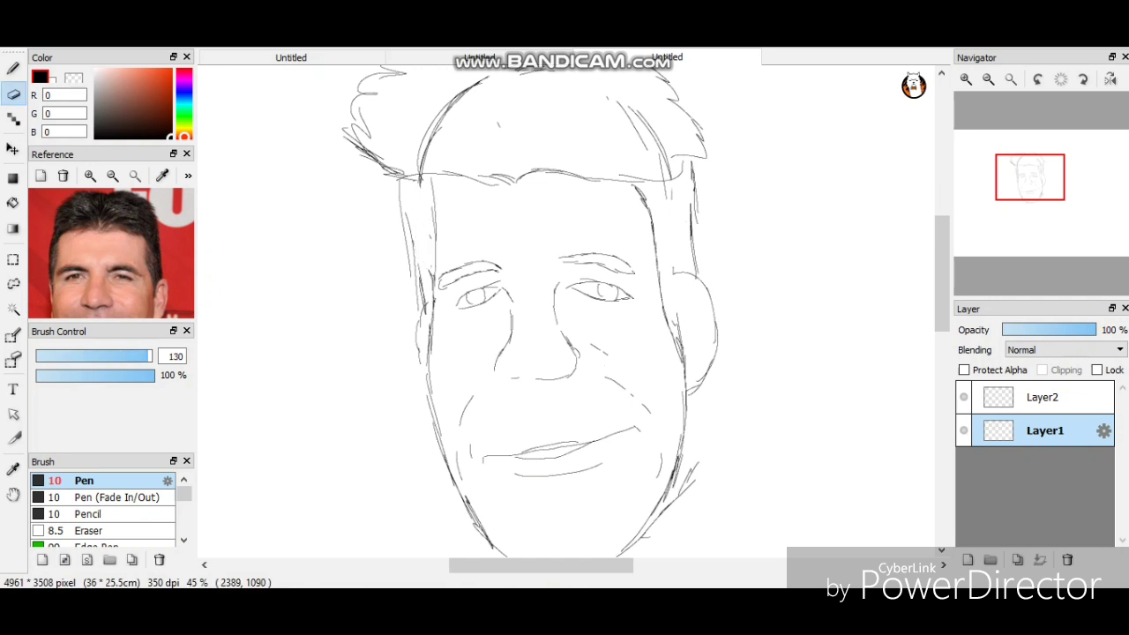
{"action": "key", "text": "d"}
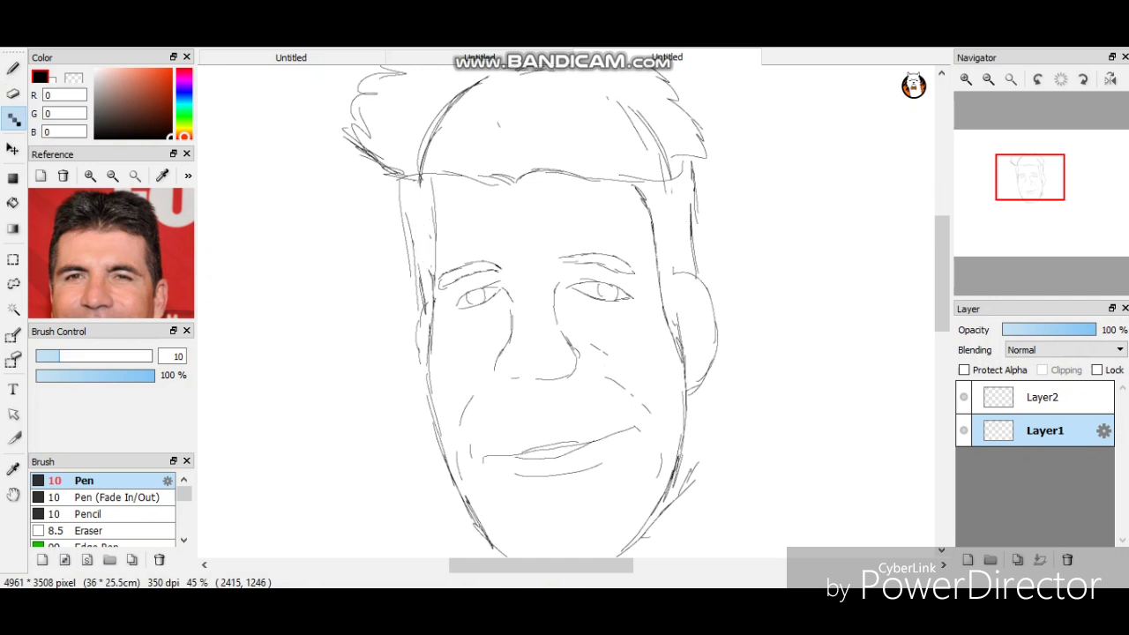
{"action": "key", "text": "ctrl+plus"}
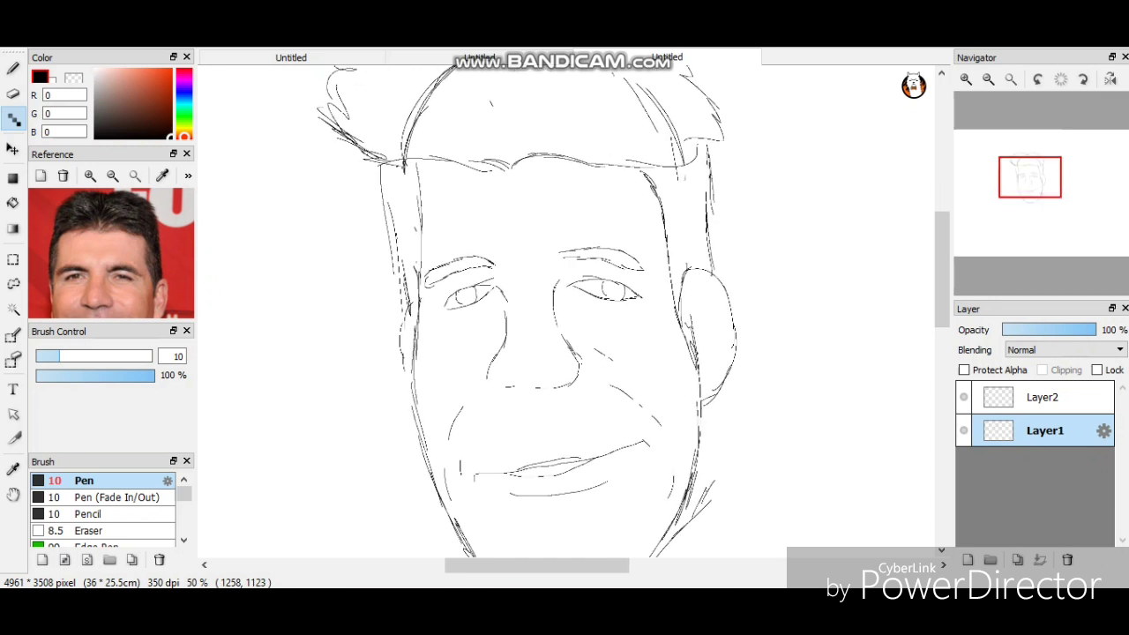
Scale the whole head sketch down slightly with a free transform.
{"action": "key", "text": "ctrl+minus"}
{"action": "key", "text": "ctrl+t"}
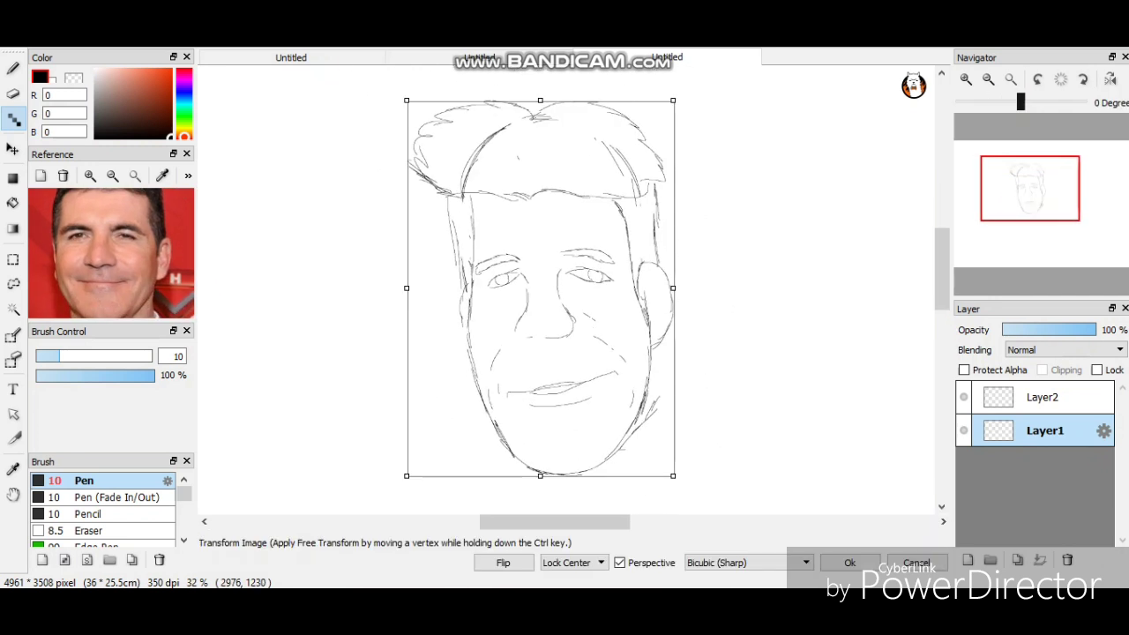
{"action": "key", "text": "Return"}
{"action": "key", "text": "ctrl+plus"}
{"action": "key", "text": "ctrl+plus"}
{"action": "key", "text": "ctrl+plus"}
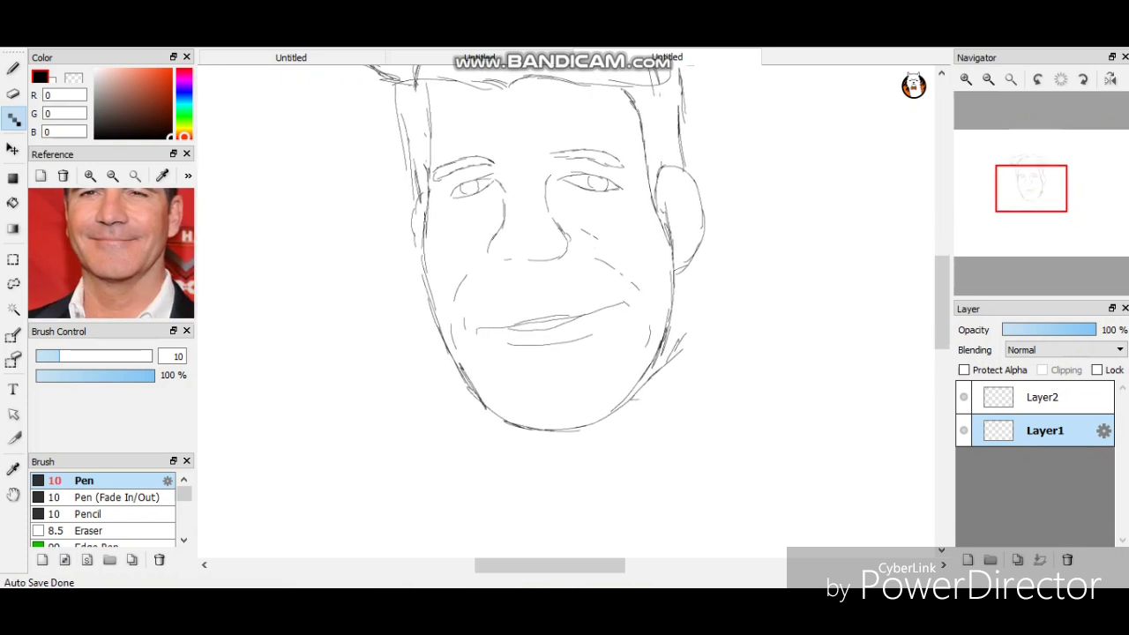
Draw a short contour line inside the jaw on each side and erase the stray line outside the jaw below the larger ear.
{"action": "left_click_drag", "start_coordinate": [469, 356], "coordinate": [501, 416]}
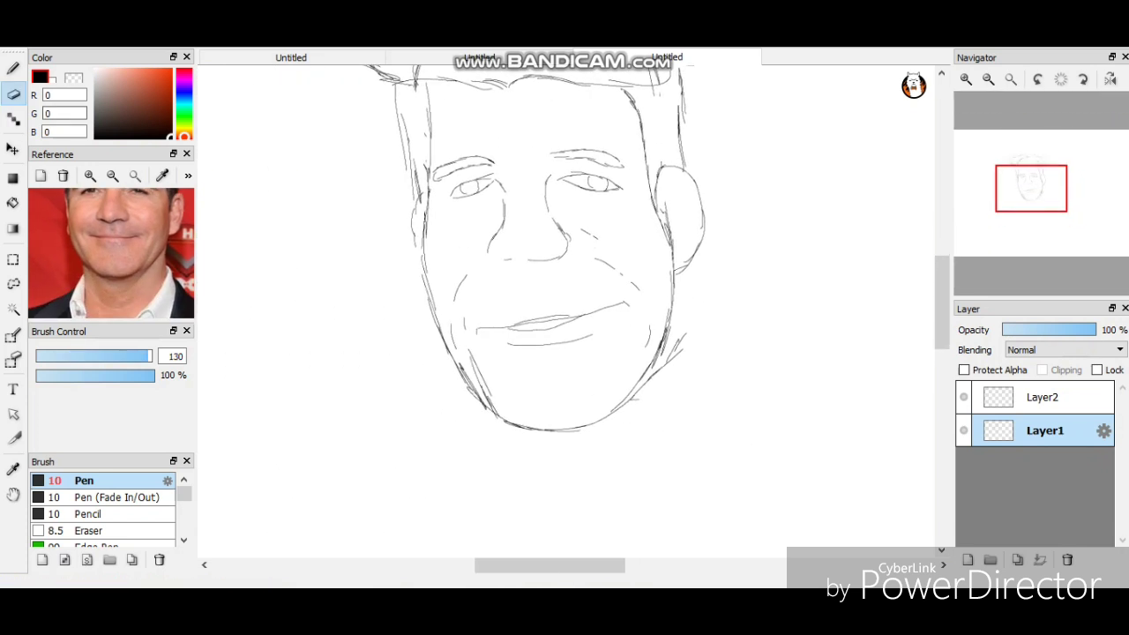
{"action": "key", "text": "e"}
{"action": "left_click_drag", "start_coordinate": [686, 334], "coordinate": [628, 398]}
{"action": "key", "text": "d"}
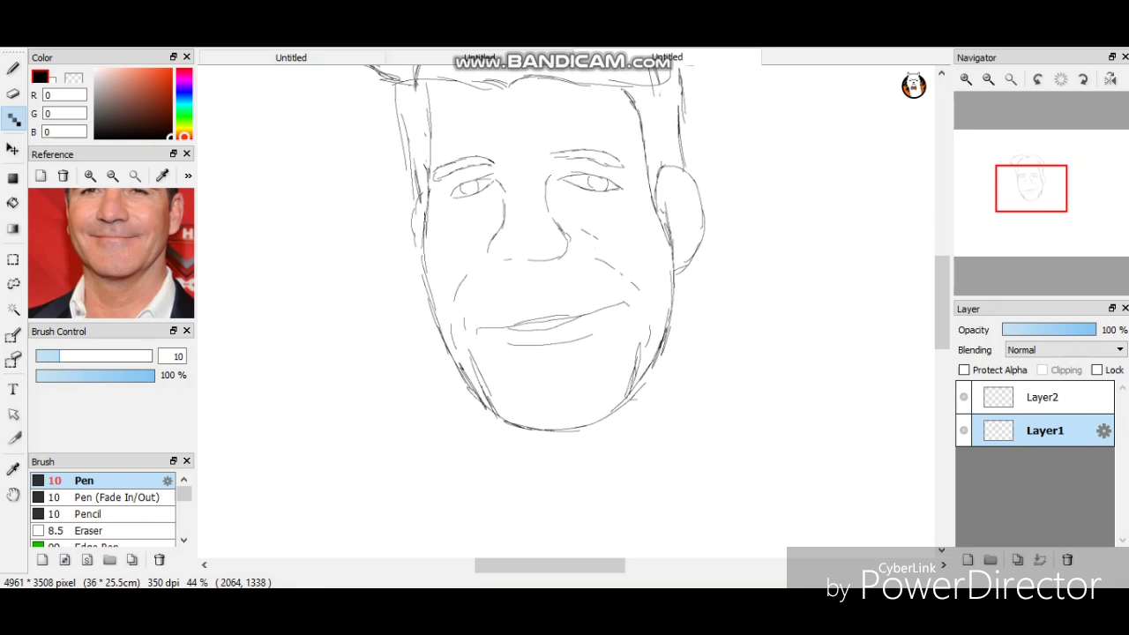
Erase the old head outline curves inside the top hair, above the hairline.
{"action": "scroll", "coordinate": [547, 265], "scroll_direction": "down", "scroll_amount": 2}
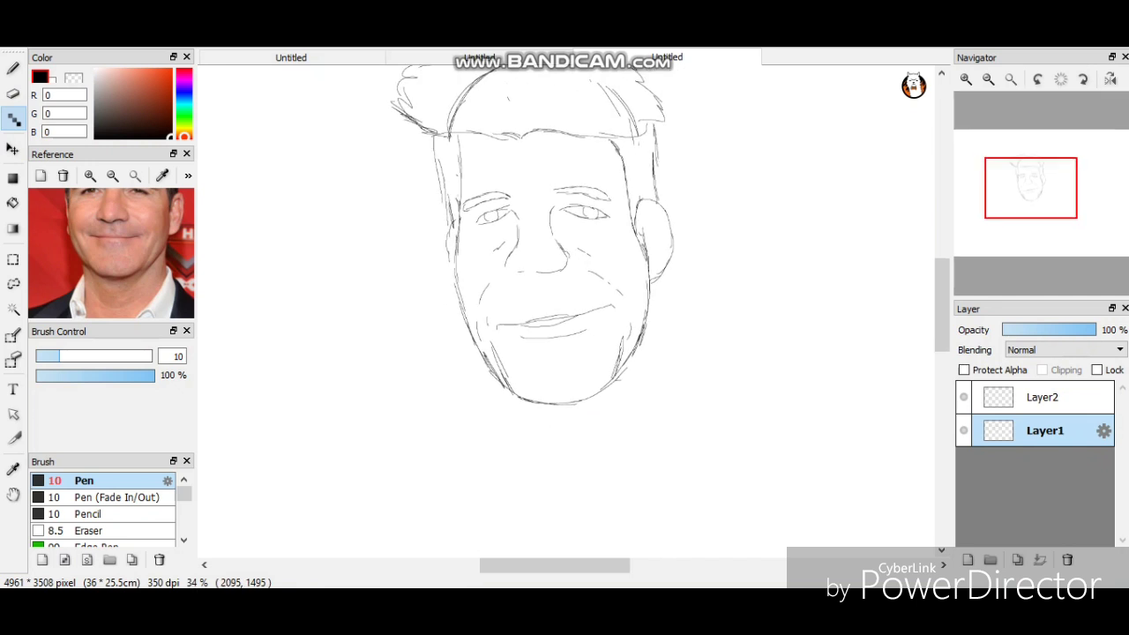
{"action": "left_click_drag", "start_coordinate": [424, 247], "coordinate": [679, 283]}
{"action": "key", "text": "e"}
{"action": "left_click_drag", "start_coordinate": [111, 212], "coordinate": [110, 317]}
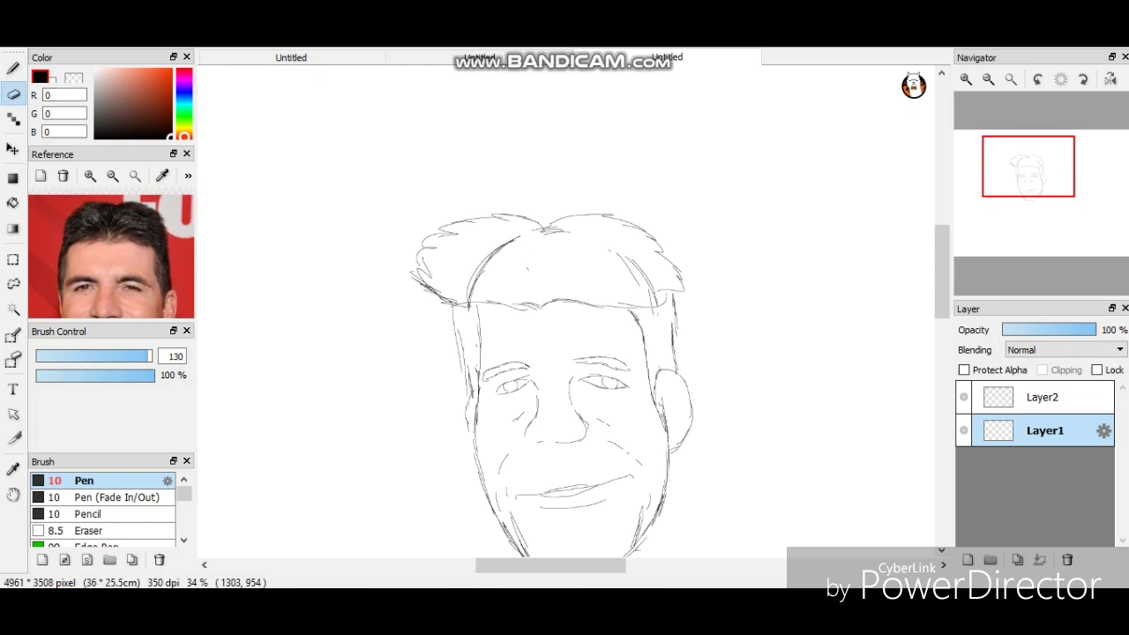
{"action": "left_click_drag", "start_coordinate": [653, 260], "coordinate": [628, 291]}
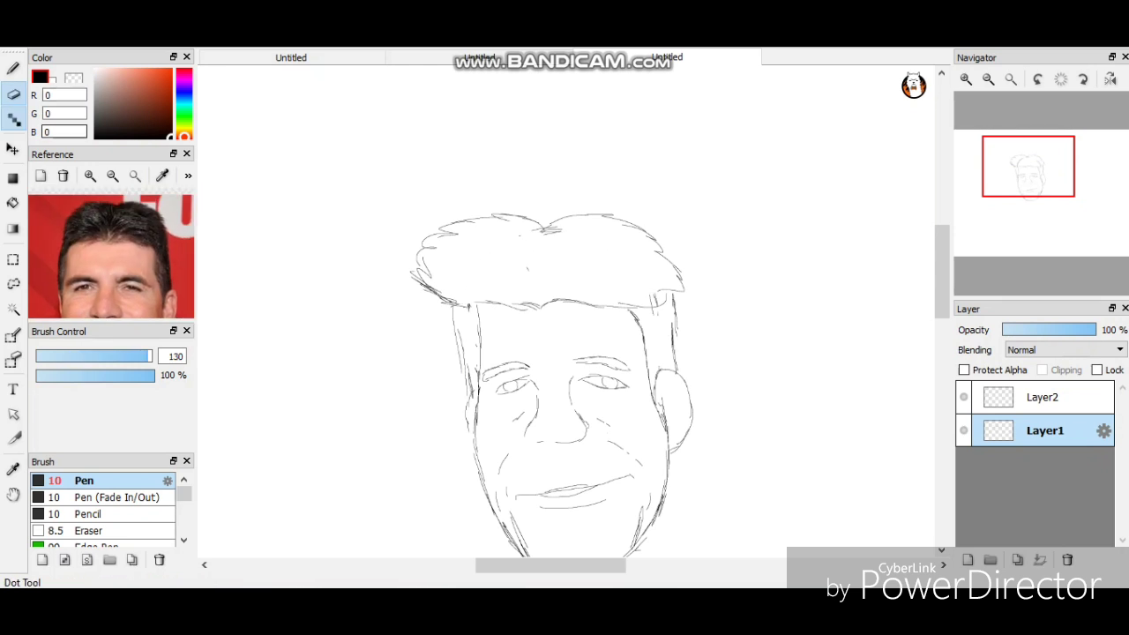
Draw curved hair strands with the Dot Tool, sweeping from the central parting toward both sides of the hair.
{"action": "left_click", "coordinate": [13, 118]}
{"action": "left_click_drag", "start_coordinate": [515, 235], "coordinate": [473, 278]}
{"action": "left_click_drag", "start_coordinate": [504, 261], "coordinate": [461, 289]}
{"action": "mouse_move", "coordinate": [521, 243]}
{"action": "left_mouse_down"}
{"action": "mouse_move", "coordinate": [477, 295]}
{"action": "mouse_move", "coordinate": [485, 281]}
{"action": "mouse_move", "coordinate": [644, 236]}
{"action": "mouse_move", "coordinate": [676, 278]}
{"action": "left_mouse_up"}
{"action": "left_click_drag", "start_coordinate": [598, 297], "coordinate": [660, 275]}
{"action": "mouse_move", "coordinate": [559, 270]}
{"action": "left_mouse_down"}
{"action": "mouse_move", "coordinate": [637, 254]}
{"action": "mouse_move", "coordinate": [603, 235]}
{"action": "left_mouse_up"}
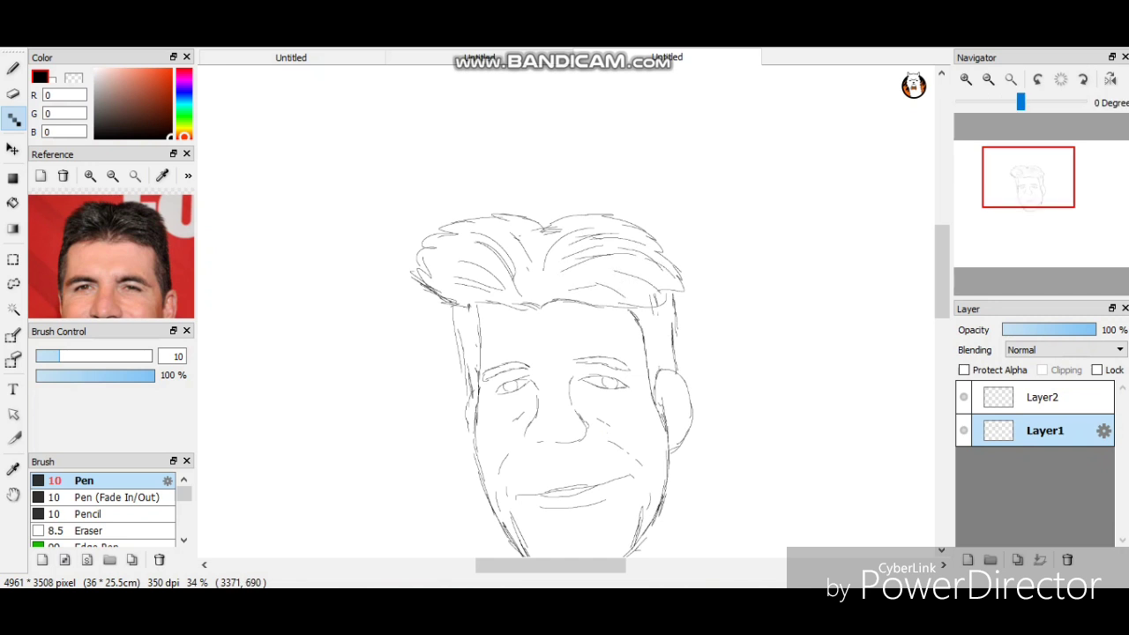
Draw the neck lines on both sides below the jaw and short crease lines across the throat.
{"action": "scroll", "coordinate": [671, 282], "scroll_direction": "down", "scroll_amount": 5}
{"action": "left_click_drag", "start_coordinate": [110, 291], "coordinate": [110, 195]}
{"action": "left_click_drag", "start_coordinate": [110, 248], "coordinate": [110, 265]}
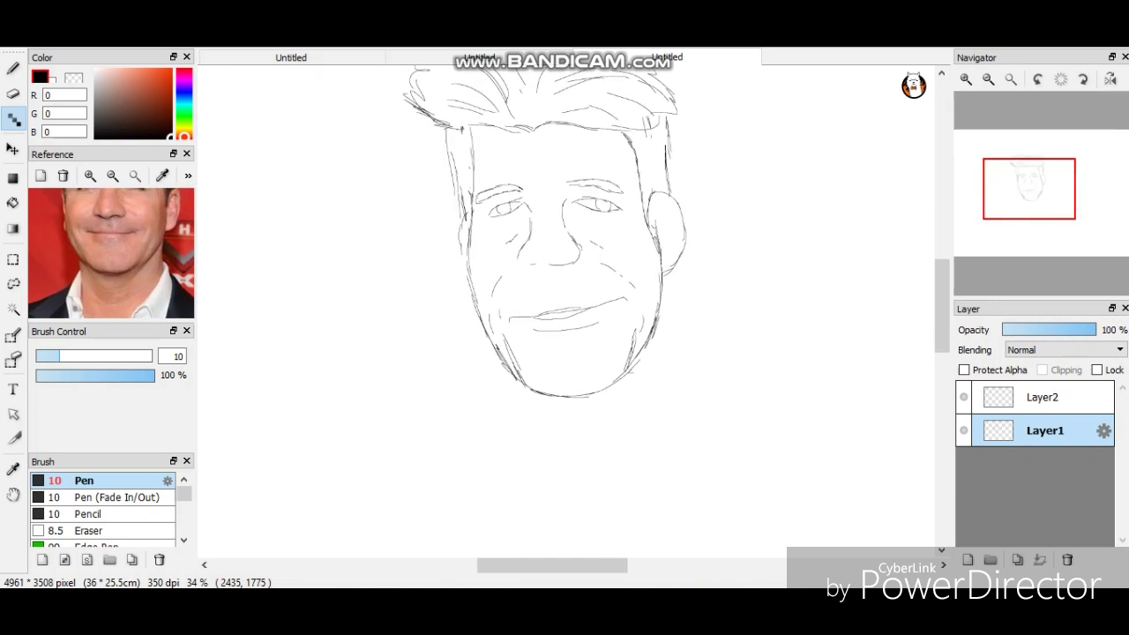
{"action": "left_click_drag", "start_coordinate": [651, 340], "coordinate": [625, 410]}
{"action": "mouse_move", "coordinate": [1029, 199]}
{"action": "left_mouse_down"}
{"action": "mouse_move", "coordinate": [1039, 223]}
{"action": "mouse_move", "coordinate": [1035, 206]}
{"action": "left_mouse_up"}
{"action": "left_click_drag", "start_coordinate": [616, 251], "coordinate": [625, 357]}
{"action": "left_click_drag", "start_coordinate": [619, 275], "coordinate": [628, 358]}
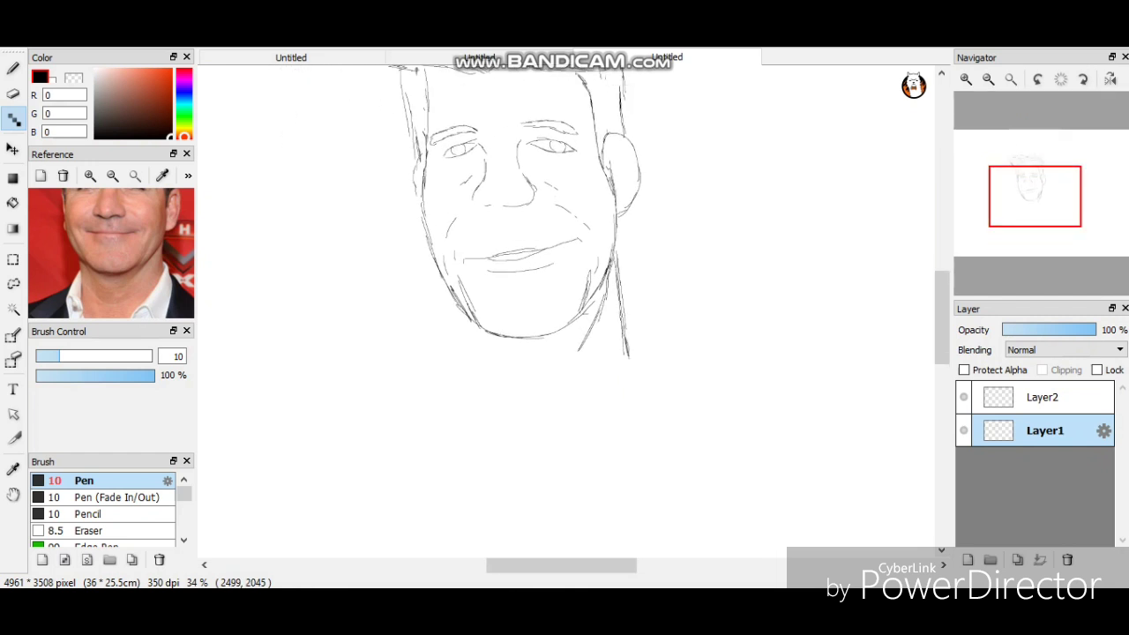
{"action": "left_click_drag", "start_coordinate": [475, 328], "coordinate": [488, 372]}
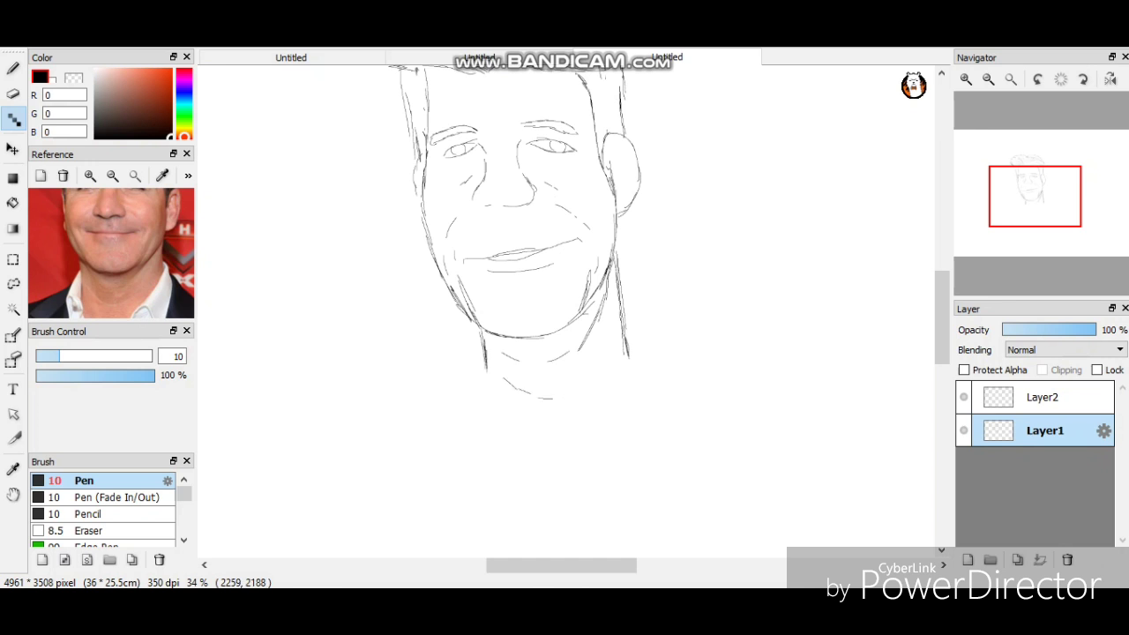
Draw the open shirt collar around the neck and a long V-shaped shirt opening down the chest.
{"action": "scroll", "coordinate": [1035, 196], "scroll_direction": "down", "scroll_amount": 3}
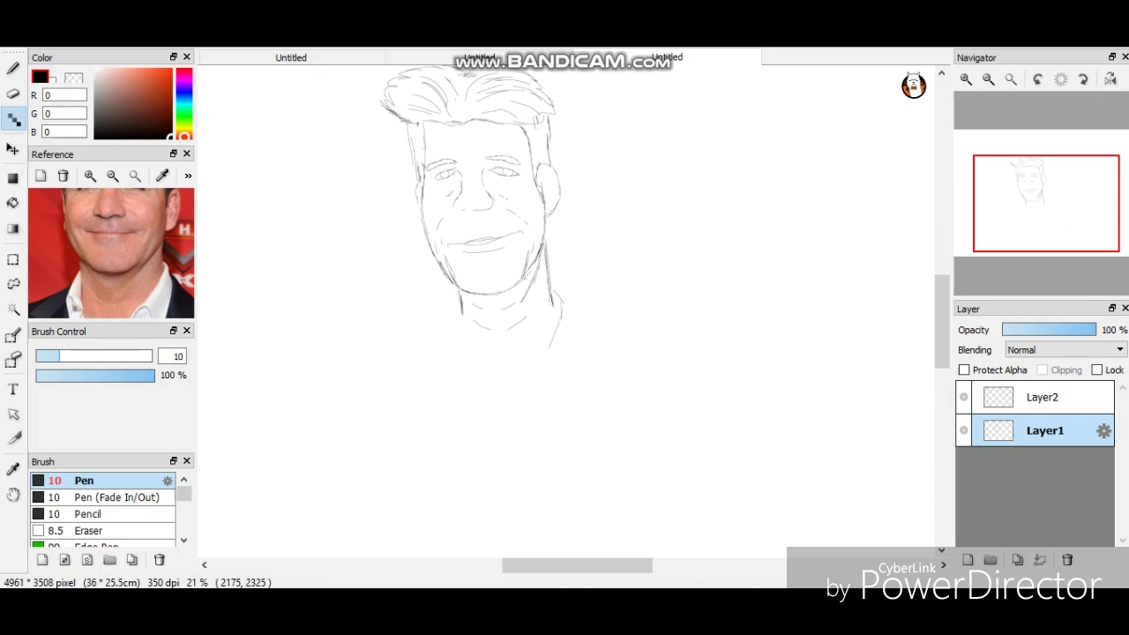
{"action": "scroll", "coordinate": [111, 253], "scroll_direction": "down", "scroll_amount": 5}
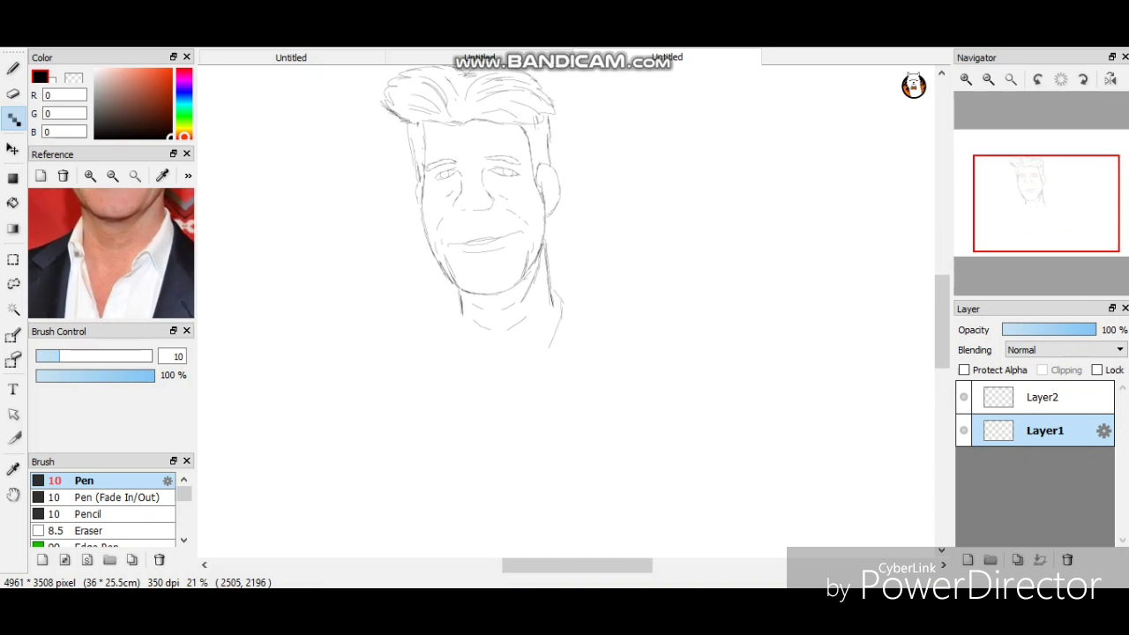
{"action": "mouse_move", "coordinate": [548, 340]}
{"action": "left_mouse_down"}
{"action": "mouse_move", "coordinate": [530, 363]}
{"action": "mouse_move", "coordinate": [582, 316]}
{"action": "mouse_move", "coordinate": [558, 291]}
{"action": "left_mouse_up"}
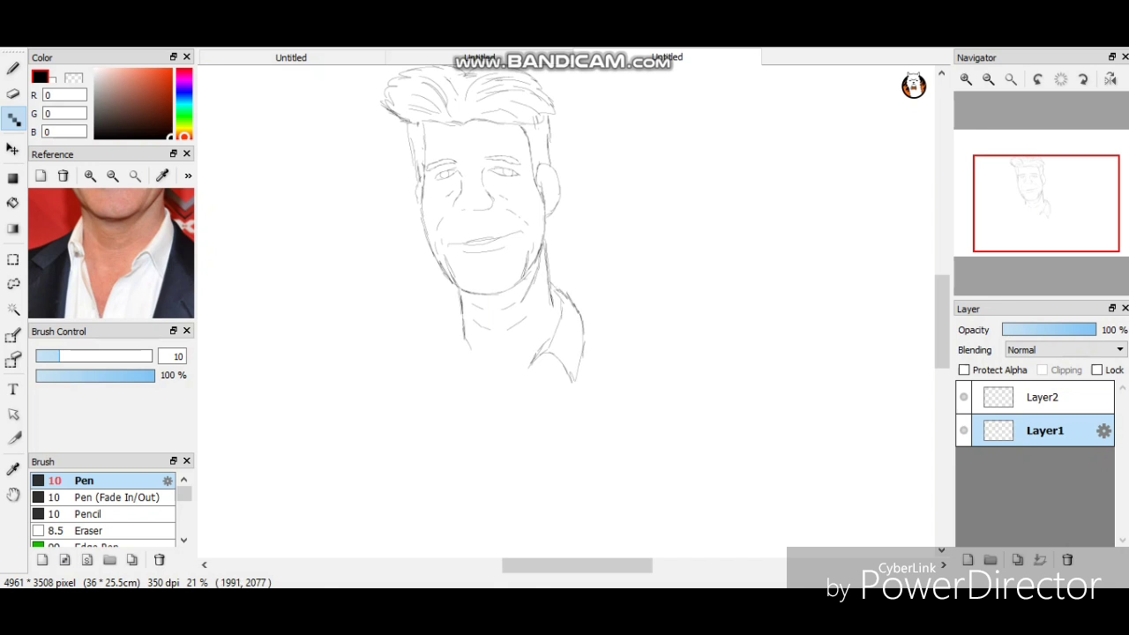
{"action": "left_click_drag", "start_coordinate": [444, 332], "coordinate": [459, 299]}
{"action": "left_click_drag", "start_coordinate": [469, 361], "coordinate": [494, 516]}
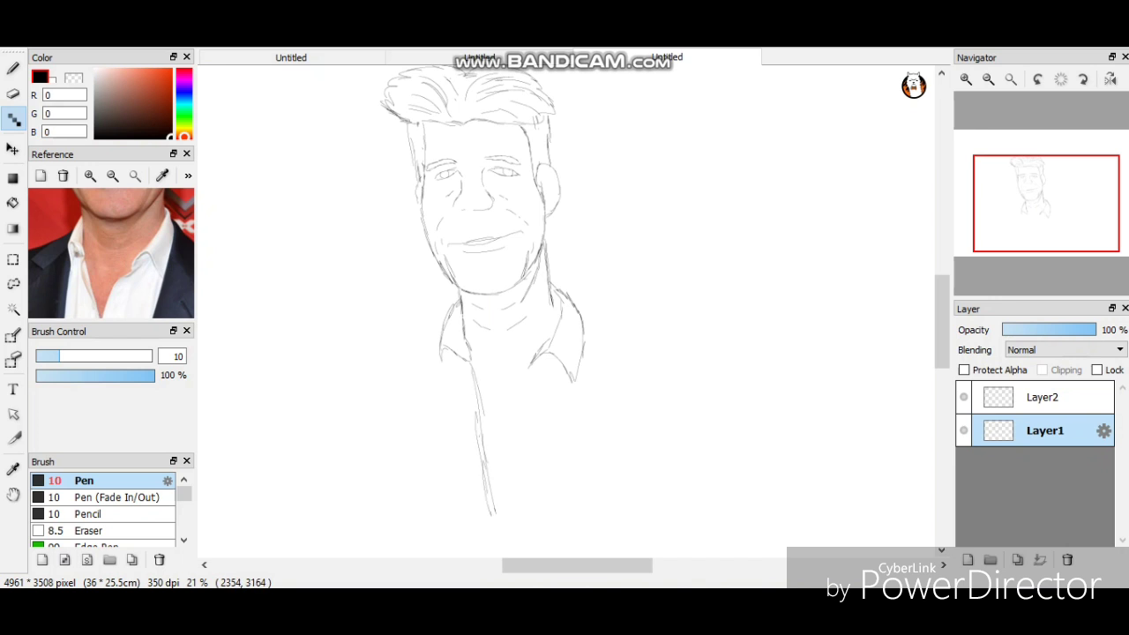
{"action": "mouse_move", "coordinate": [534, 451]}
{"action": "left_mouse_down"}
{"action": "mouse_move", "coordinate": [500, 516]}
{"action": "mouse_move", "coordinate": [544, 379]}
{"action": "mouse_move", "coordinate": [532, 360]}
{"action": "left_mouse_up"}
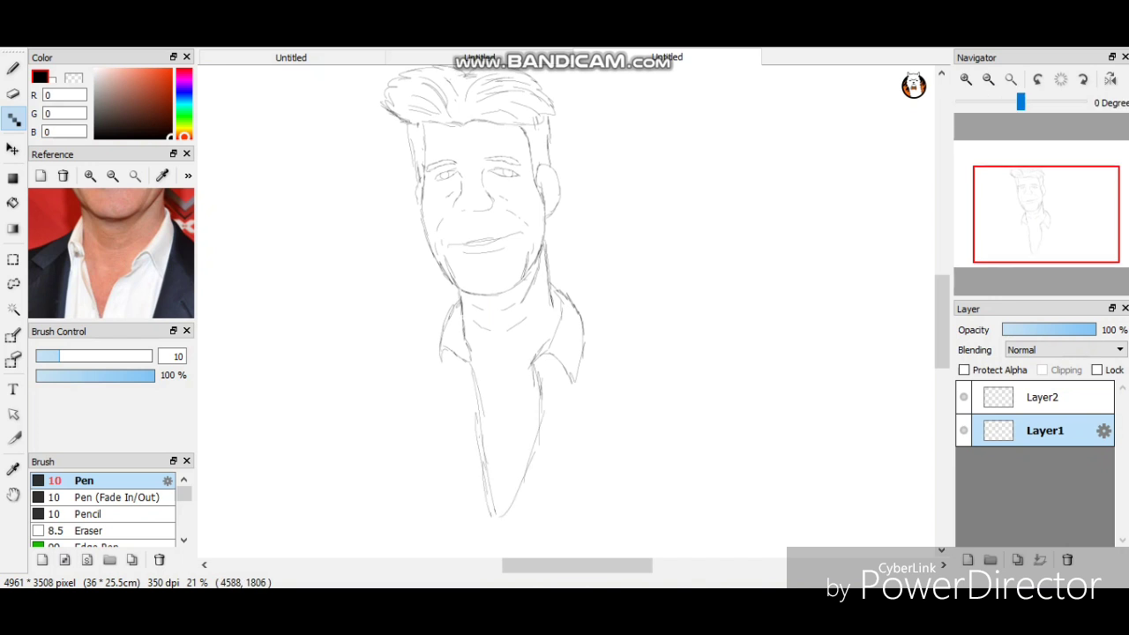
Scale the whole sketch down with a free transform and move it higher on the canvas.
{"action": "key", "text": "ctrl+minus"}
{"action": "key", "text": "ctrl+t"}
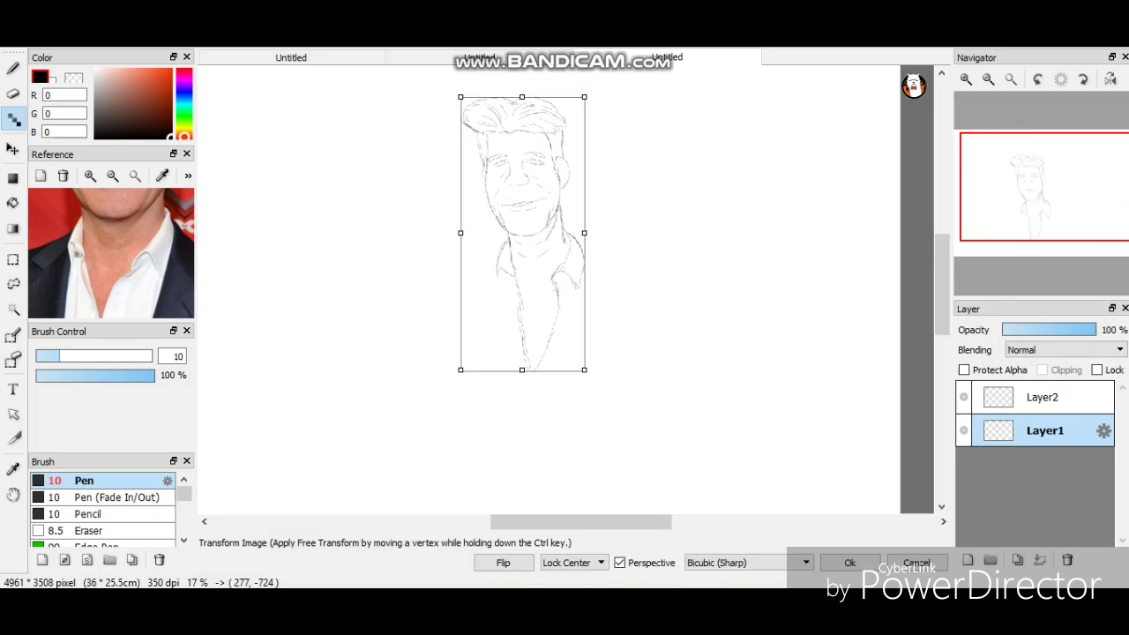
{"action": "key", "text": "Return"}
{"action": "key", "text": "ctrl+plus"}
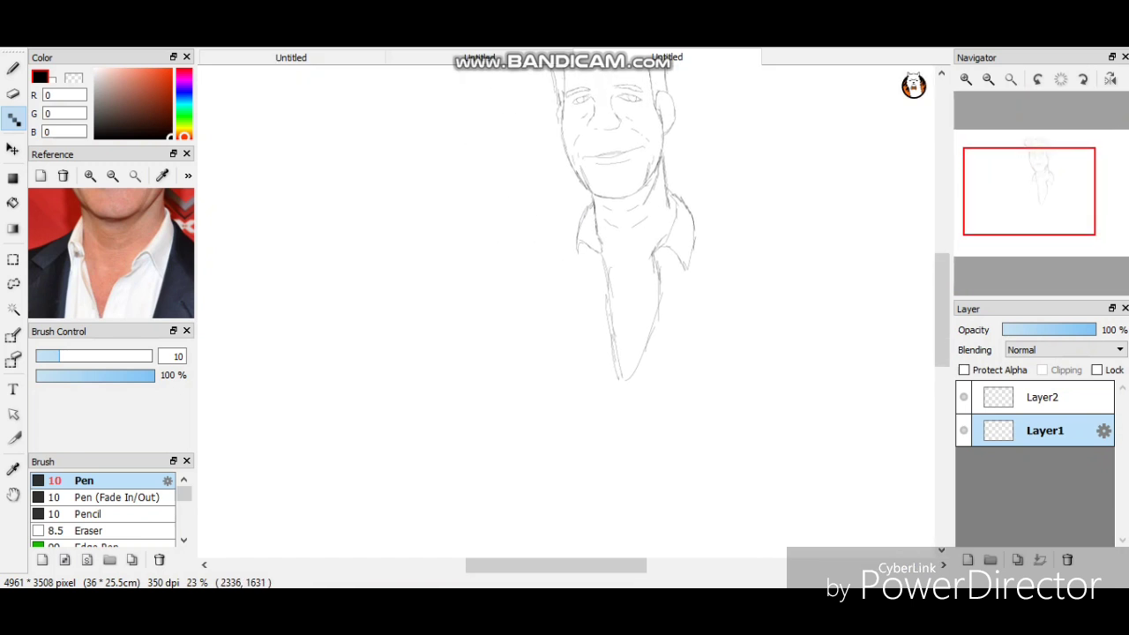
Scribble looping chest hair curls inside the V-shaped shirt opening.
{"action": "mouse_move", "coordinate": [610, 297]}
{"action": "left_mouse_down"}
{"action": "mouse_move", "coordinate": [601, 321]}
{"action": "mouse_move", "coordinate": [646, 299]}
{"action": "mouse_move", "coordinate": [603, 273]}
{"action": "mouse_move", "coordinate": [655, 245]}
{"action": "mouse_move", "coordinate": [618, 328]}
{"action": "left_mouse_up"}
{"action": "scroll", "coordinate": [565, 309], "scroll_direction": "down", "scroll_amount": 3}
{"action": "scroll", "coordinate": [529, 265], "scroll_direction": "up", "scroll_amount": 3}
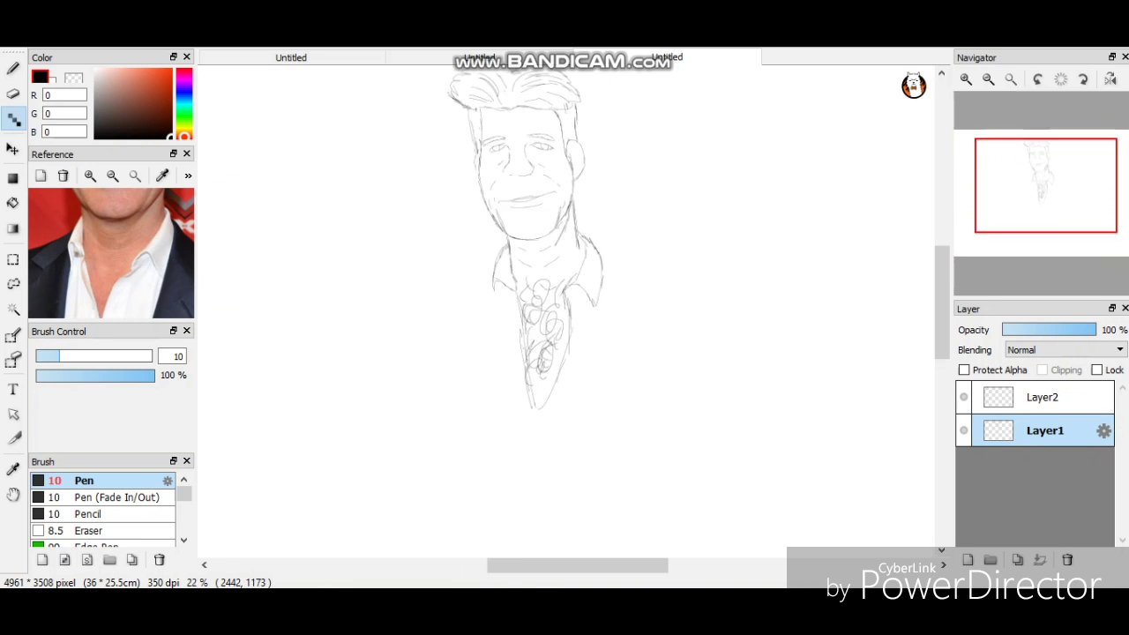
{"action": "left_click", "coordinate": [112, 175]}
{"action": "left_click", "coordinate": [112, 175]}
{"action": "left_click_drag", "start_coordinate": [605, 257], "coordinate": [740, 337]}
{"action": "key", "text": "ctrl+z"}
{"action": "key", "text": "ctrl+z"}
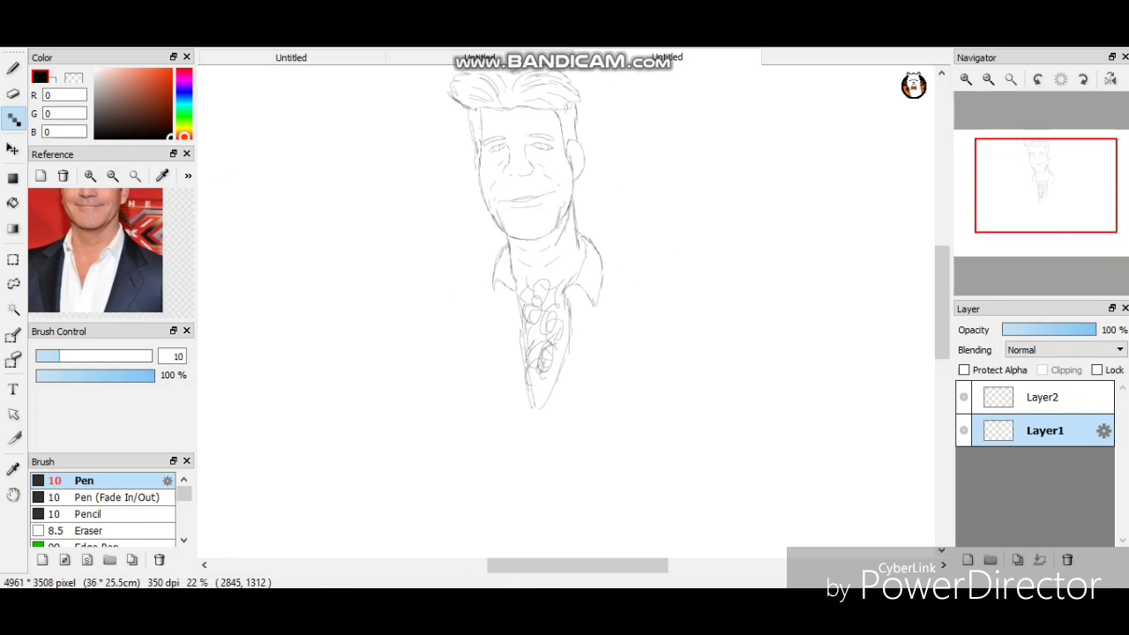
Draw sloping shoulder lines from both sides of the collar and the upper part of the jacket's side line.
{"action": "mouse_move", "coordinate": [604, 257]}
{"action": "left_mouse_down"}
{"action": "mouse_move", "coordinate": [701, 292]}
{"action": "mouse_move", "coordinate": [719, 324]}
{"action": "left_mouse_up"}
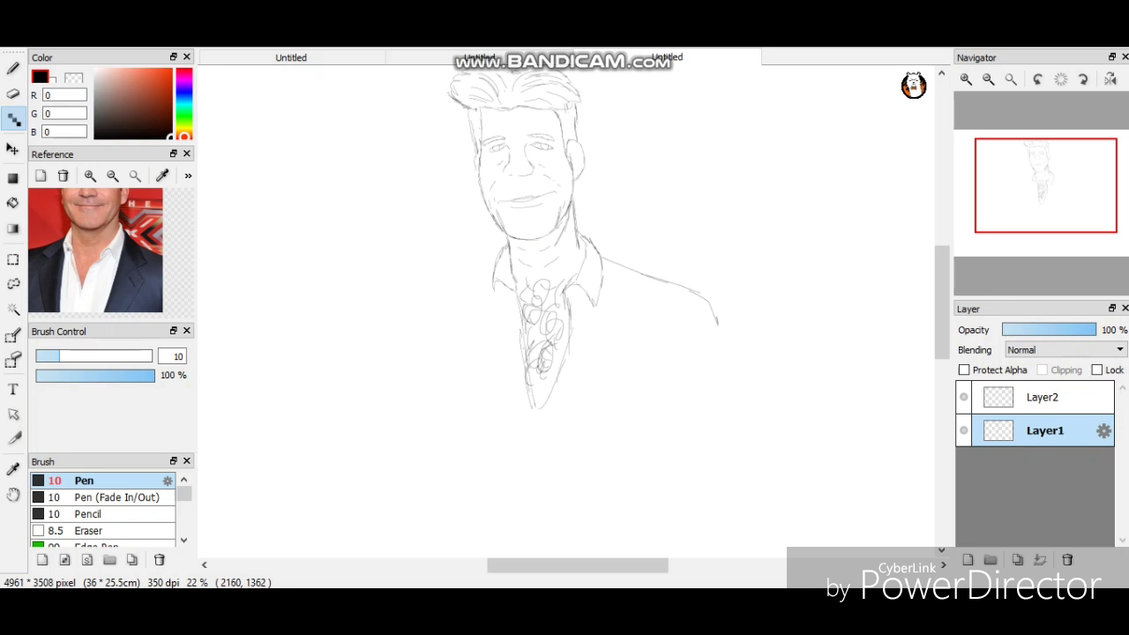
{"action": "left_click_drag", "start_coordinate": [473, 284], "coordinate": [416, 369]}
{"action": "left_click_drag", "start_coordinate": [448, 335], "coordinate": [470, 401]}
Extend the jacket's side line down past the waist into a curved front hem.
{"action": "scroll", "coordinate": [565, 300], "scroll_direction": "down", "scroll_amount": 3}
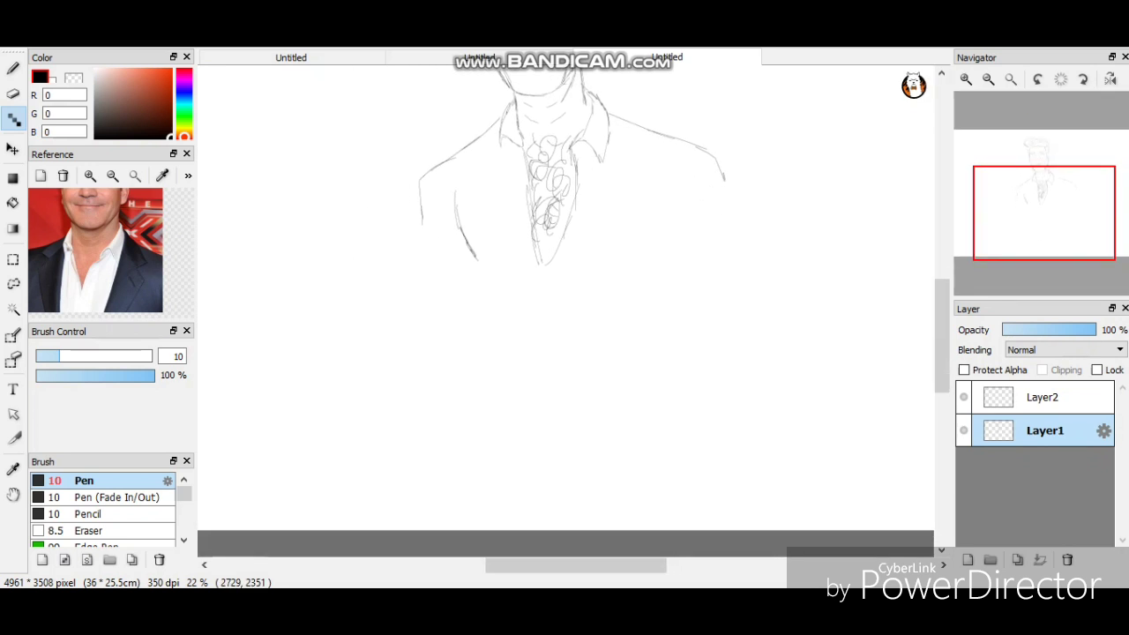
{"action": "mouse_move", "coordinate": [475, 258]}
{"action": "left_mouse_down"}
{"action": "mouse_move", "coordinate": [483, 371]}
{"action": "mouse_move", "coordinate": [519, 414]}
{"action": "mouse_move", "coordinate": [539, 420]}
{"action": "left_mouse_up"}
{"action": "key", "text": "ctrl+z"}
{"action": "mouse_move", "coordinate": [481, 328]}
{"action": "left_mouse_down"}
{"action": "mouse_move", "coordinate": [491, 424]}
{"action": "mouse_move", "coordinate": [533, 447]}
{"action": "left_mouse_up"}
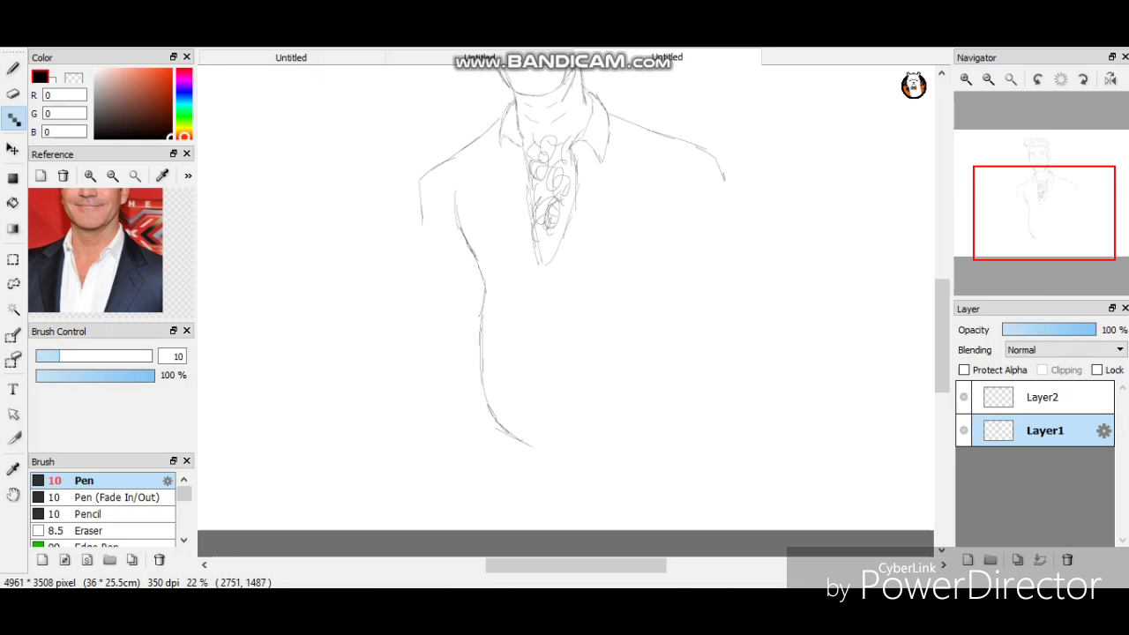
{"action": "left_click_drag", "start_coordinate": [95, 250], "coordinate": [122, 256]}
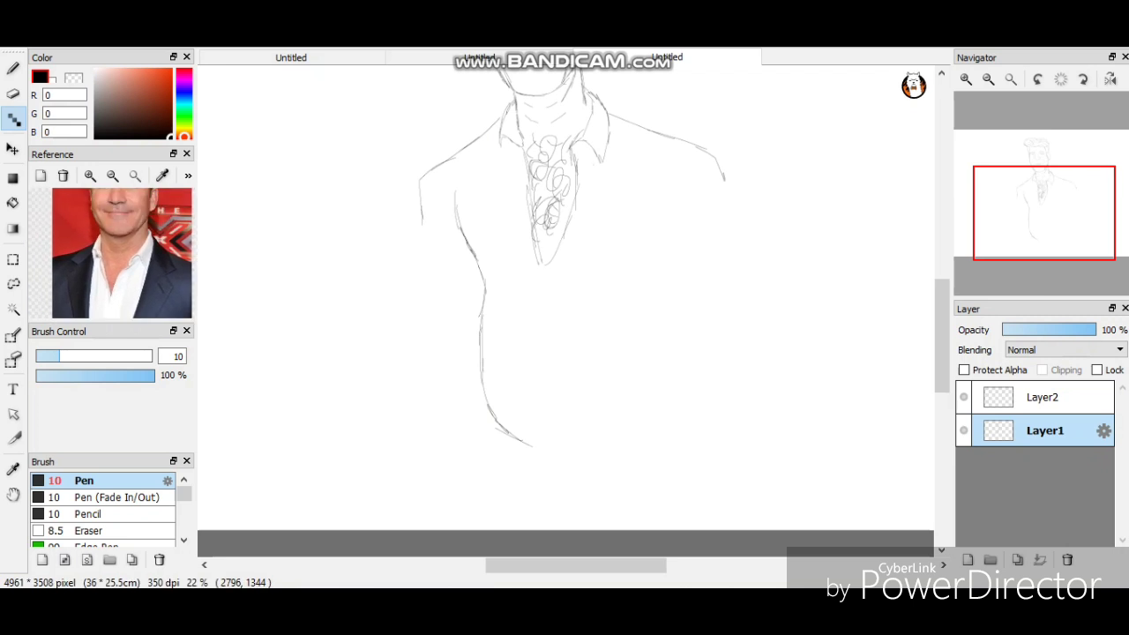
{"action": "left_click_drag", "start_coordinate": [629, 128], "coordinate": [657, 202]}
{"action": "mouse_move", "coordinate": [655, 218]}
{"action": "left_mouse_down"}
{"action": "mouse_move", "coordinate": [627, 236]}
{"action": "mouse_move", "coordinate": [630, 311]}
{"action": "left_mouse_up"}
{"action": "key", "text": "ctrl+z"}
{"action": "key", "text": "ctrl+z"}
{"action": "key", "text": "ctrl+z"}
Draw notched lapels on both sides of the collar and the jacket and shirt front edges running down toward the hem.
{"action": "left_click_drag", "start_coordinate": [614, 122], "coordinate": [638, 169]}
{"action": "mouse_move", "coordinate": [640, 175]}
{"action": "left_mouse_down"}
{"action": "mouse_move", "coordinate": [622, 208]}
{"action": "mouse_move", "coordinate": [602, 328]}
{"action": "left_mouse_up"}
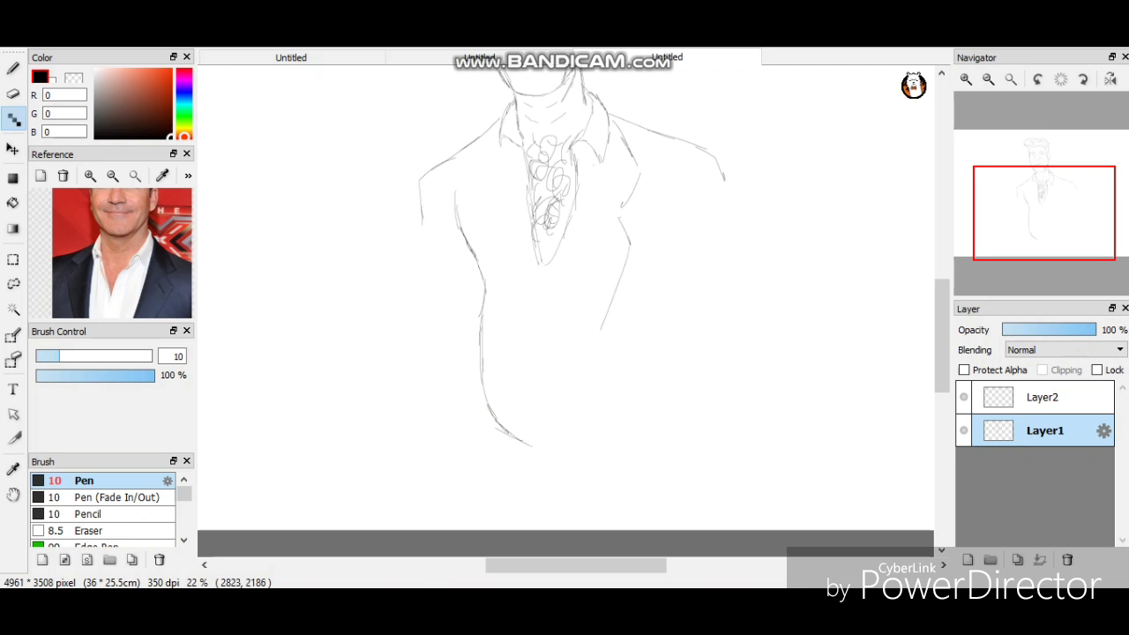
{"action": "mouse_move", "coordinate": [623, 282]}
{"action": "left_mouse_down"}
{"action": "mouse_move", "coordinate": [585, 358]}
{"action": "mouse_move", "coordinate": [583, 420]}
{"action": "left_mouse_up"}
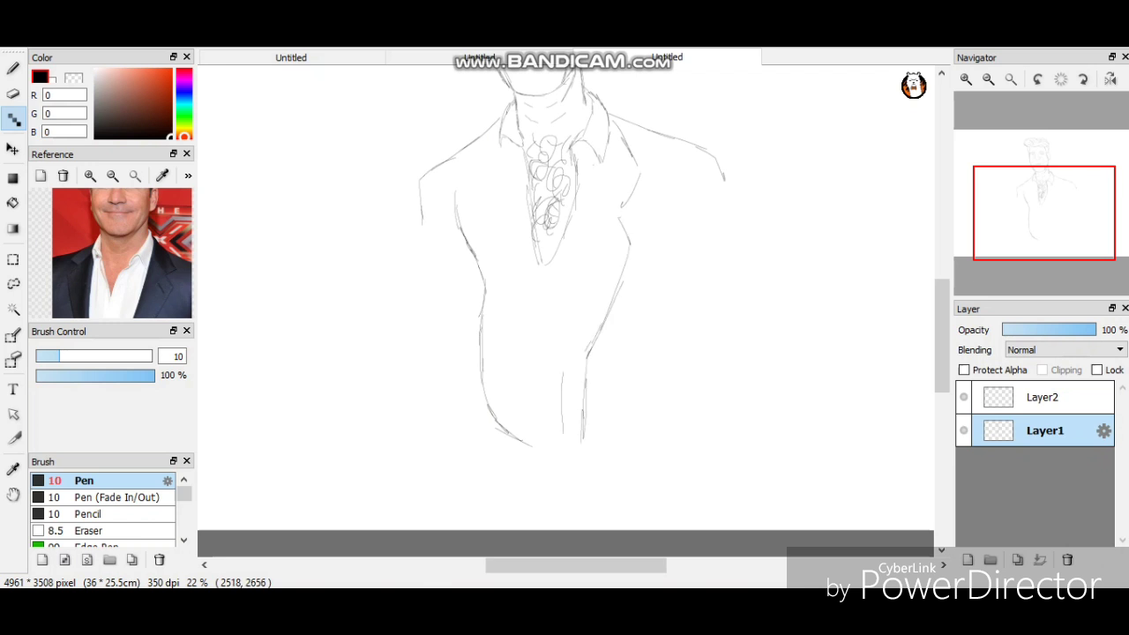
{"action": "left_click_drag", "start_coordinate": [566, 377], "coordinate": [596, 208]}
{"action": "left_click_drag", "start_coordinate": [532, 262], "coordinate": [536, 394]}
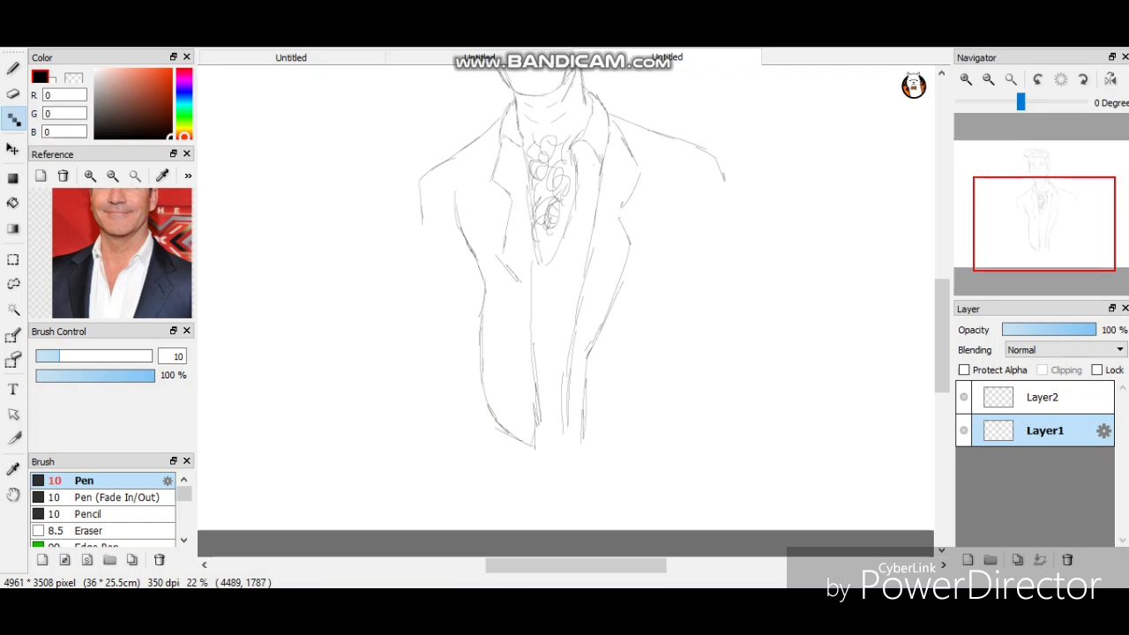
Draw the arm on the larger ear's side, from the shoulder past the elbow and down the forearm.
{"action": "left_click_drag", "start_coordinate": [1045, 213], "coordinate": [1055, 206]}
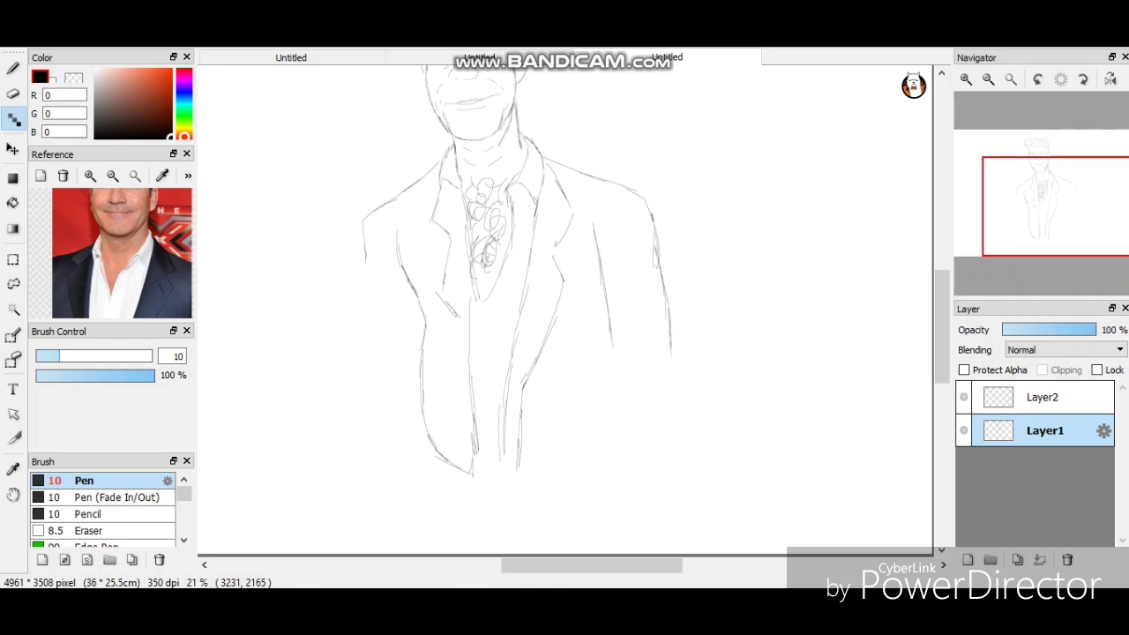
{"action": "scroll", "coordinate": [1048, 231], "scroll_direction": "up", "scroll_amount": 3}
{"action": "left_click_drag", "start_coordinate": [1048, 231], "coordinate": [1066, 227]}
{"action": "left_click_drag", "start_coordinate": [578, 181], "coordinate": [553, 429]}
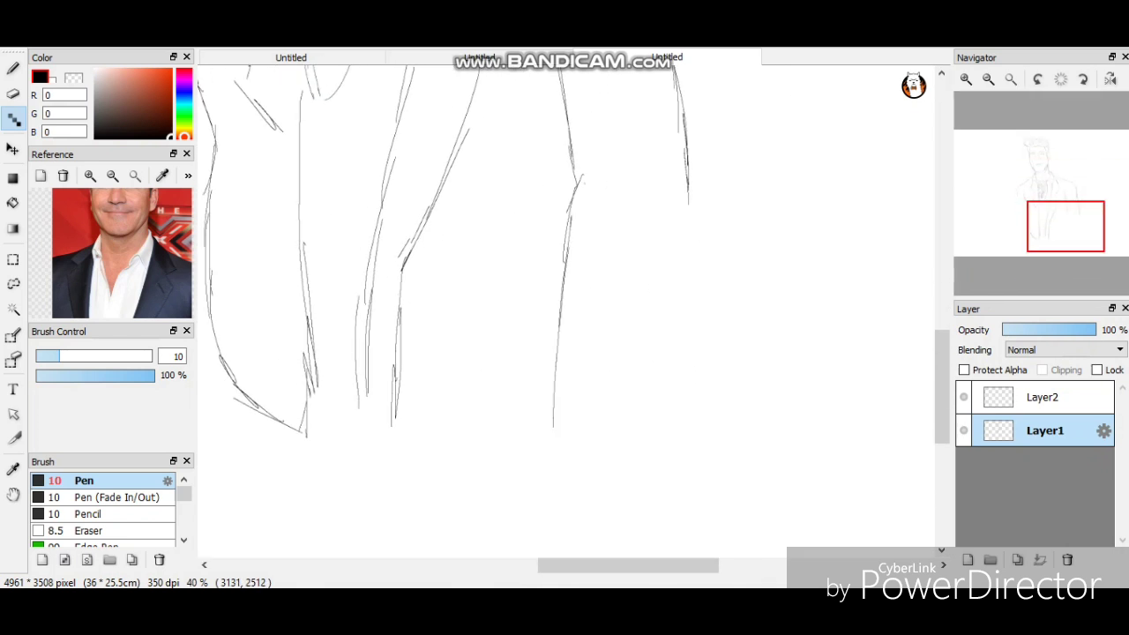
{"action": "mouse_move", "coordinate": [688, 191]}
{"action": "left_mouse_down"}
{"action": "mouse_move", "coordinate": [679, 334]}
{"action": "mouse_move", "coordinate": [637, 463]}
{"action": "left_mouse_up"}
Draw a rolled-up sleeve cuff with fold lines at the elbow and erase the arm outline crossing it.
{"action": "left_click_drag", "start_coordinate": [1066, 226], "coordinate": [1064, 209]}
{"action": "mouse_move", "coordinate": [584, 333]}
{"action": "left_mouse_down"}
{"action": "mouse_move", "coordinate": [624, 306]}
{"action": "mouse_move", "coordinate": [699, 308]}
{"action": "left_mouse_up"}
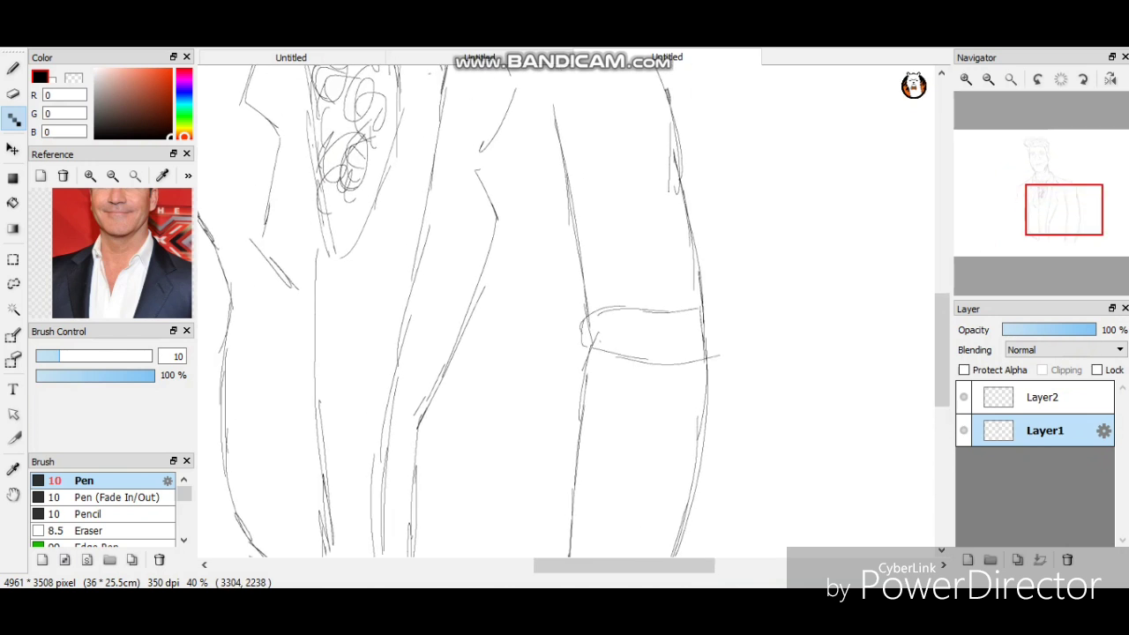
{"action": "key", "text": "e"}
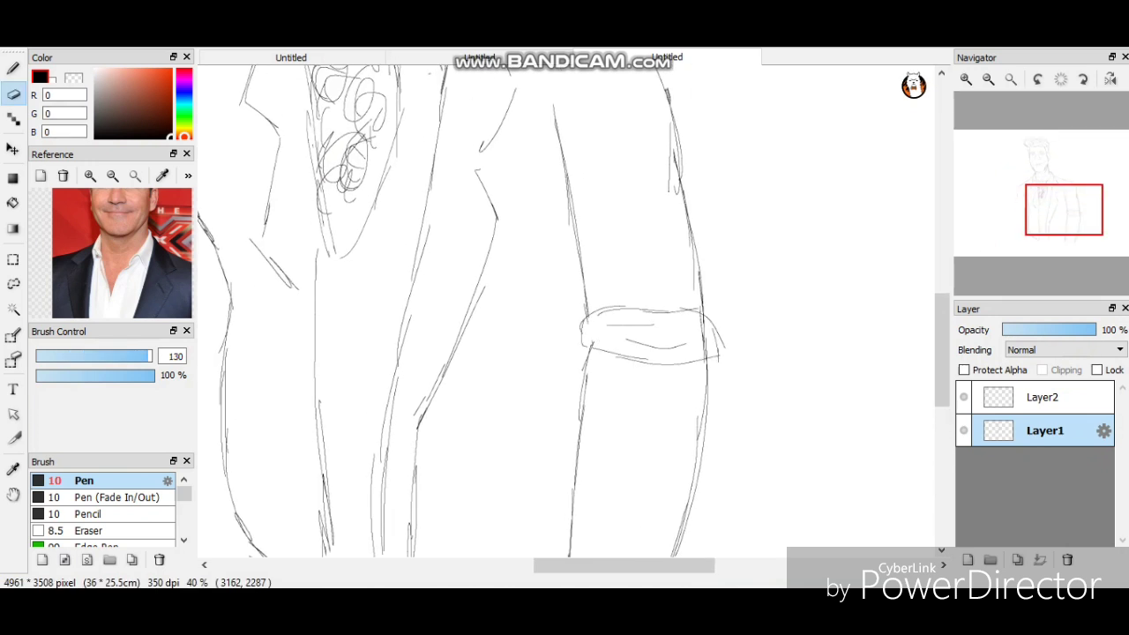
{"action": "key", "text": "b"}
Draw the wrist and hand below the forearm, with the thumb and finger lines reaching the canvas edge.
{"action": "scroll", "coordinate": [565, 308], "scroll_direction": "down", "scroll_amount": 2}
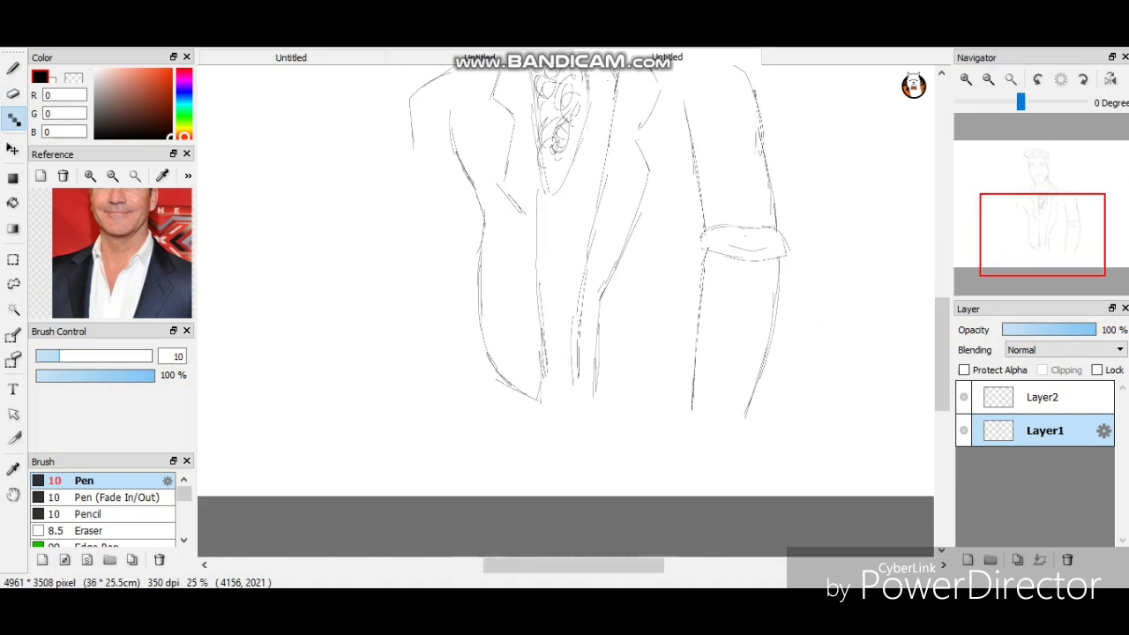
{"action": "left_click_drag", "start_coordinate": [564, 353], "coordinate": [431, 151]}
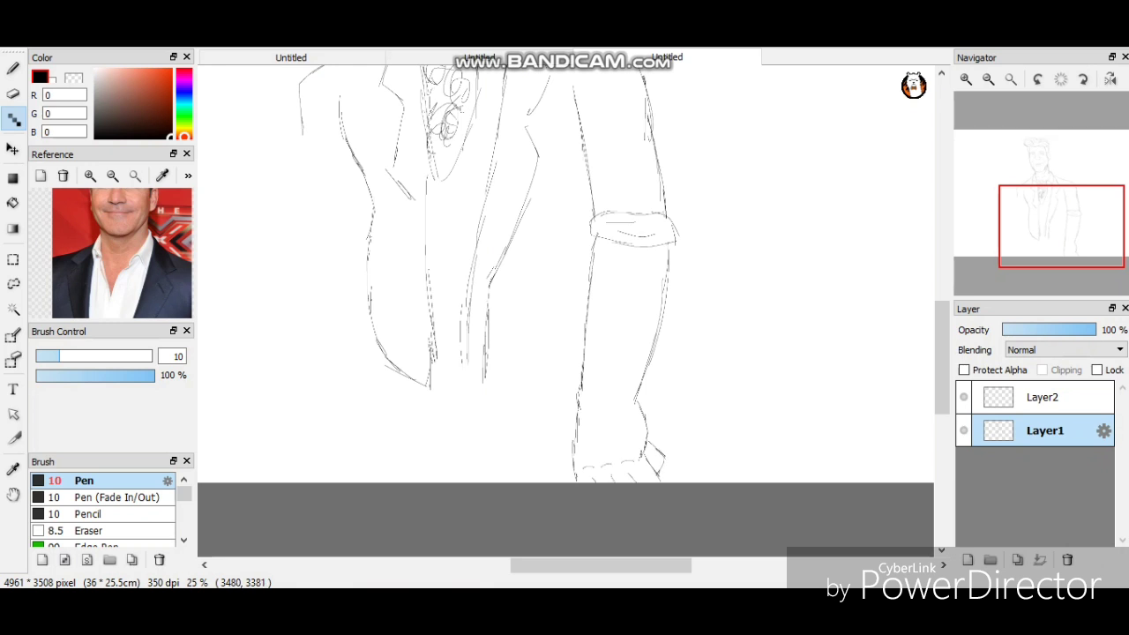
Lasso the forearm and hand below the cuff and transform them shorter so the hand sits above the canvas edge.
{"action": "key", "text": "ctrl+minus"}
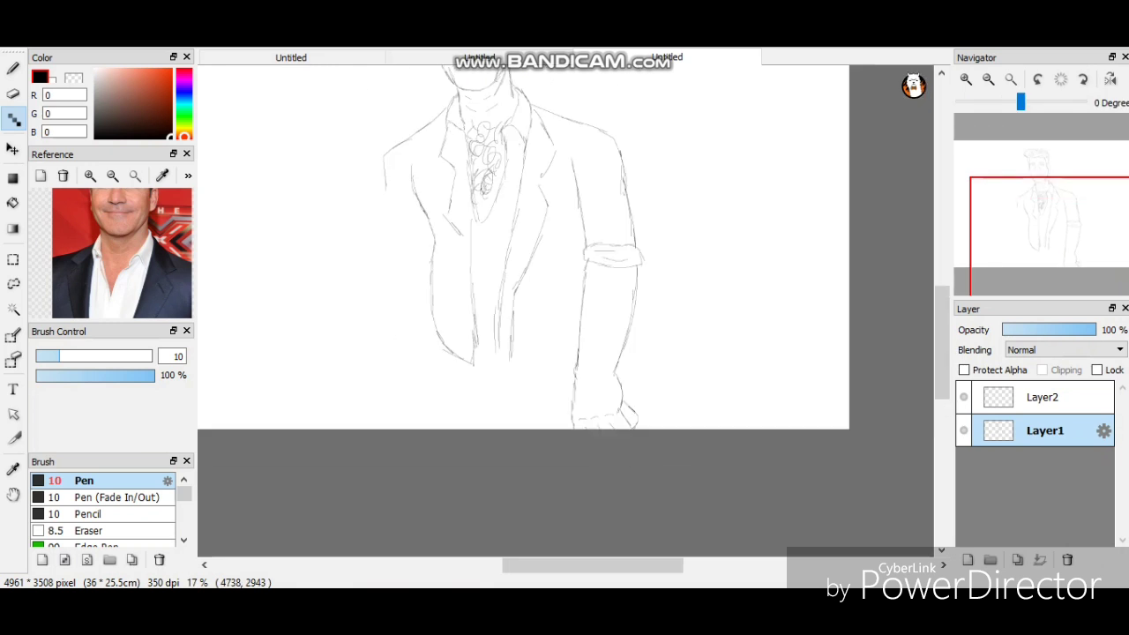
{"action": "key", "text": "ctrl+plus"}
{"action": "key", "text": "l"}
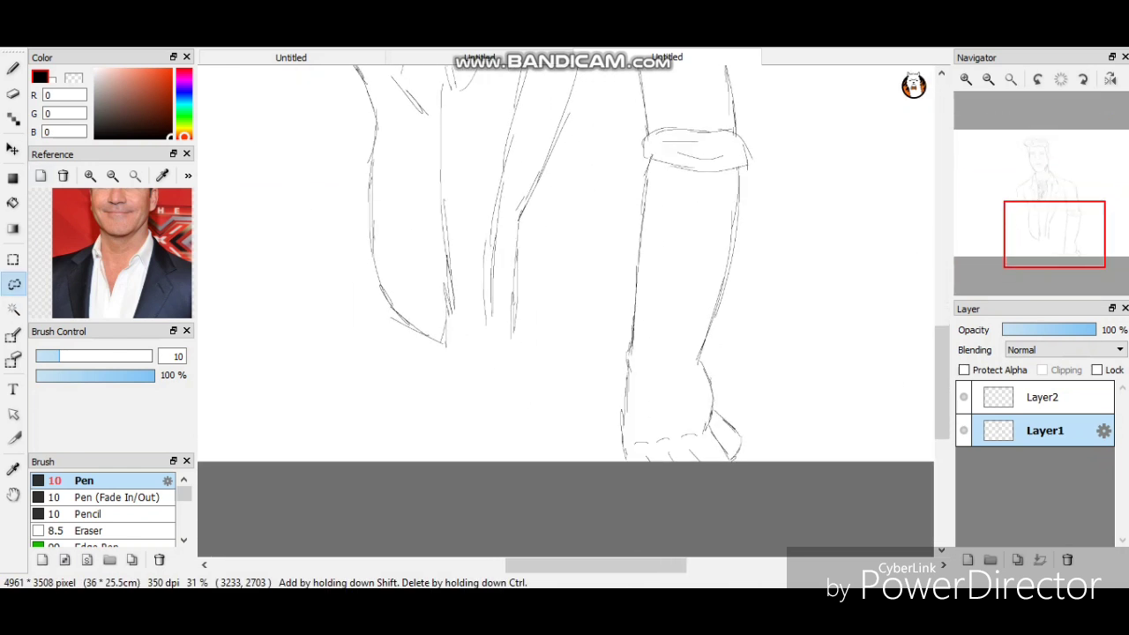
{"action": "mouse_move", "coordinate": [657, 164]}
{"action": "left_mouse_down"}
{"action": "mouse_move", "coordinate": [804, 284]}
{"action": "mouse_move", "coordinate": [715, 501]}
{"action": "mouse_move", "coordinate": [598, 354]}
{"action": "mouse_move", "coordinate": [644, 168]}
{"action": "left_mouse_up"}
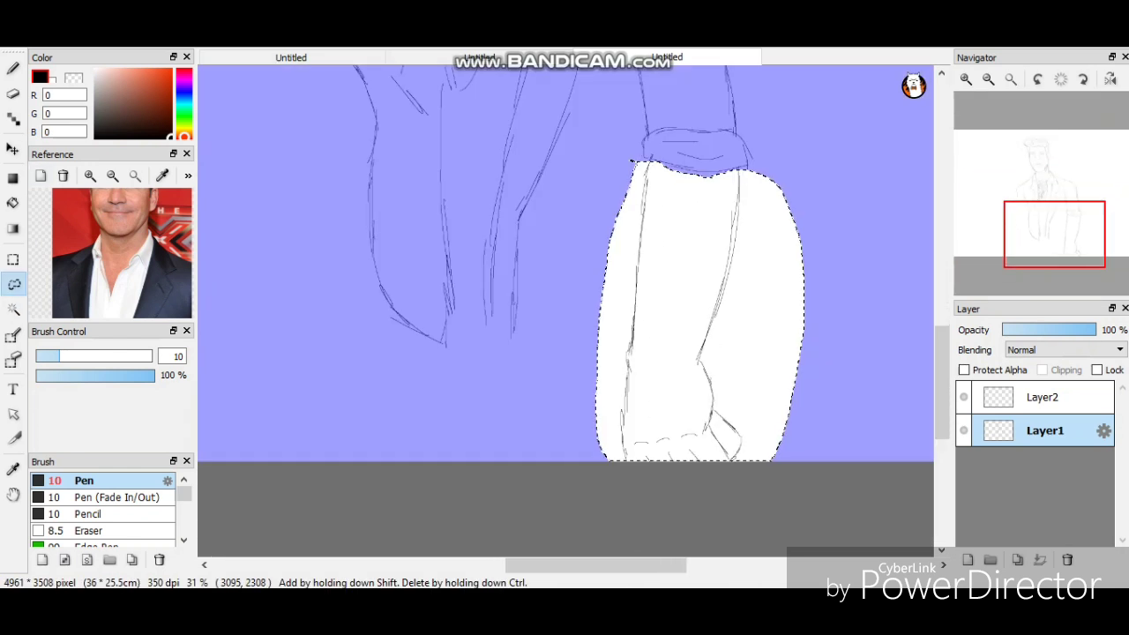
{"action": "key", "text": "ctrl+t"}
{"action": "left_click_drag", "start_coordinate": [699, 291], "coordinate": [700, 313]}
{"action": "left_click_drag", "start_coordinate": [700, 462], "coordinate": [700, 418]}
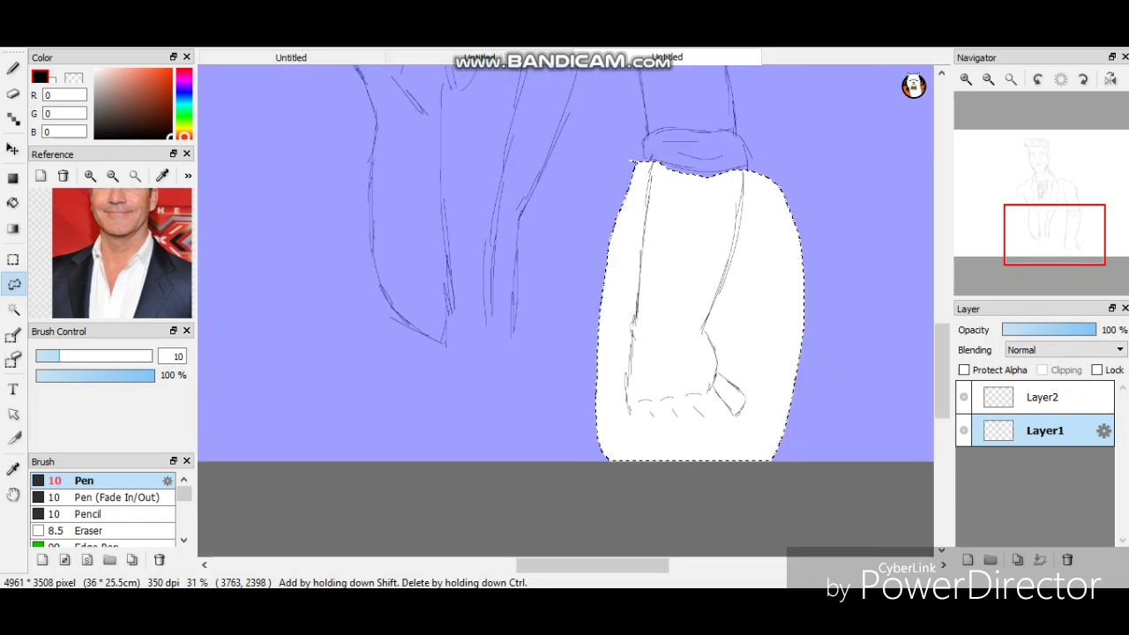
{"action": "key", "text": "Return"}
{"action": "key", "text": "ctrl+d"}
Close the finger outlines of the shortened hand and draw short curved lines across the forearm below the cuff.
{"action": "key", "text": "b"}
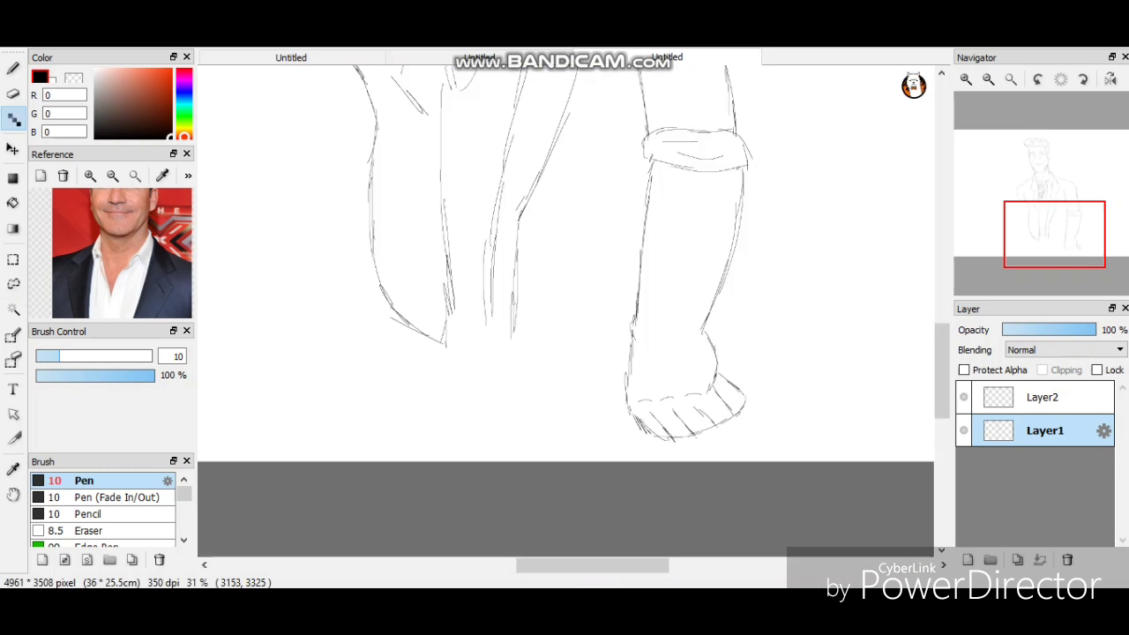
{"action": "scroll", "coordinate": [565, 264], "scroll_direction": "down", "scroll_amount": 3}
{"action": "scroll", "coordinate": [565, 265], "scroll_direction": "up", "scroll_amount": 4}
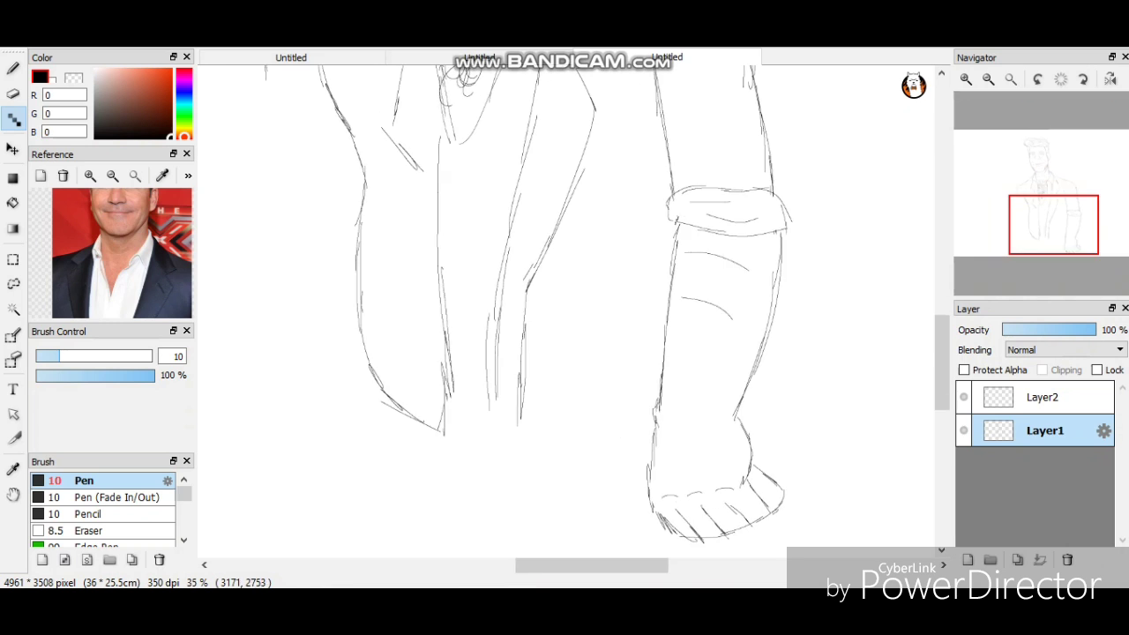
{"action": "scroll", "coordinate": [564, 300], "scroll_direction": "down", "scroll_amount": 3}
{"action": "scroll", "coordinate": [564, 300], "scroll_direction": "up", "scroll_amount": 2}
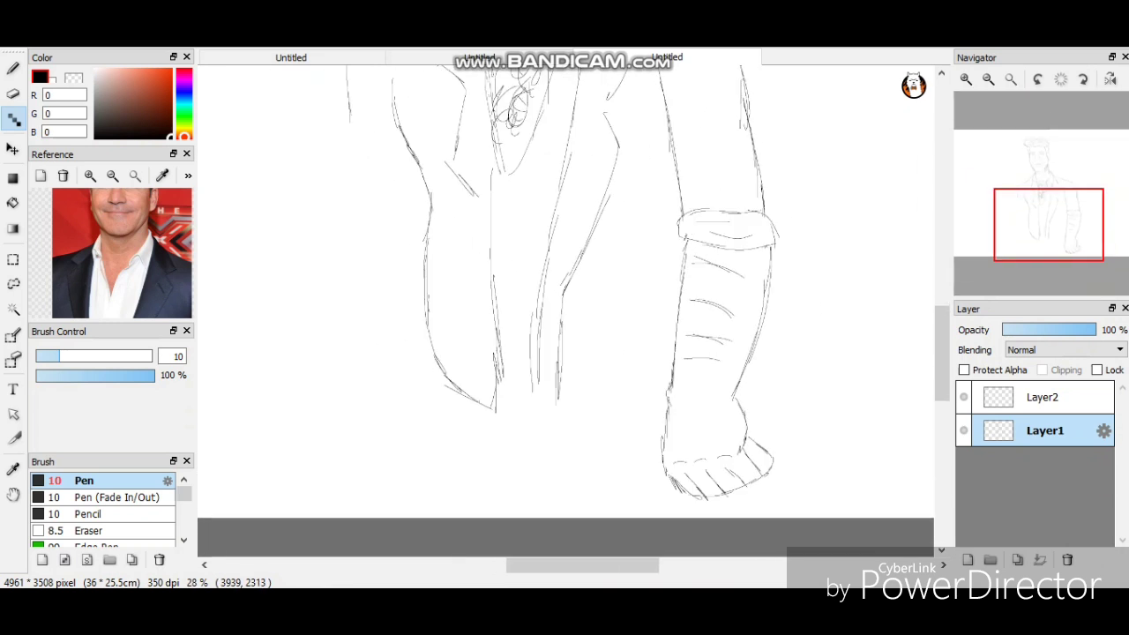
Draw the jacket's side edge beside the finished arm and a curved waistband with small fold marks along the hem.
{"action": "left_click_drag", "start_coordinate": [669, 157], "coordinate": [656, 308]}
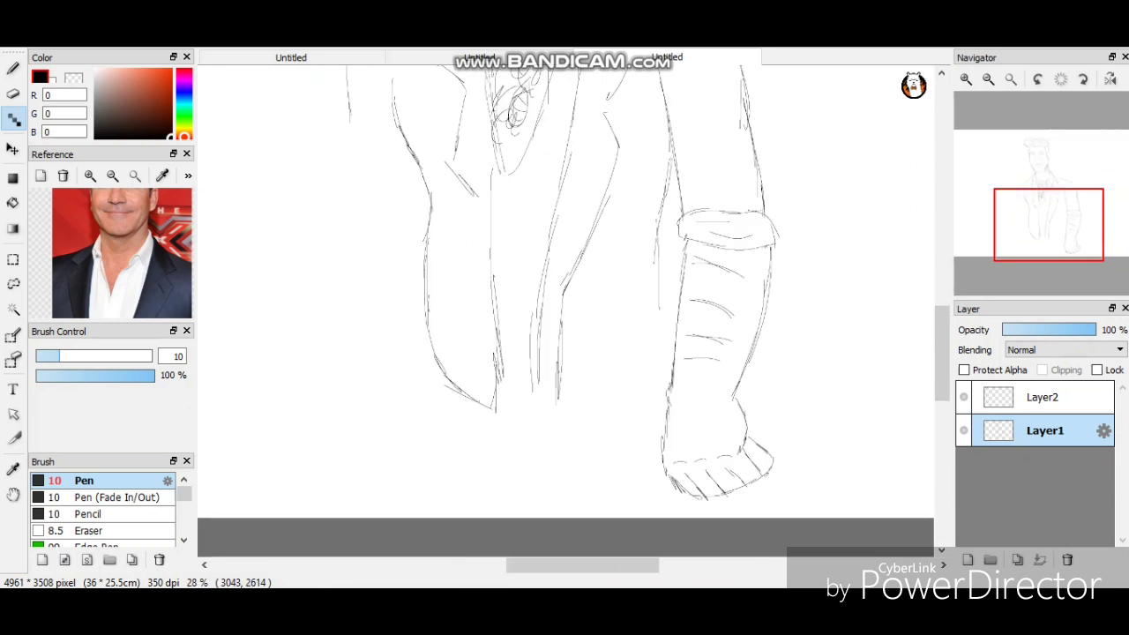
{"action": "left_click_drag", "start_coordinate": [653, 252], "coordinate": [657, 307]}
{"action": "left_click_drag", "start_coordinate": [662, 323], "coordinate": [659, 398]}
{"action": "left_click_drag", "start_coordinate": [660, 355], "coordinate": [646, 402]}
{"action": "left_click_drag", "start_coordinate": [455, 391], "coordinate": [485, 306]}
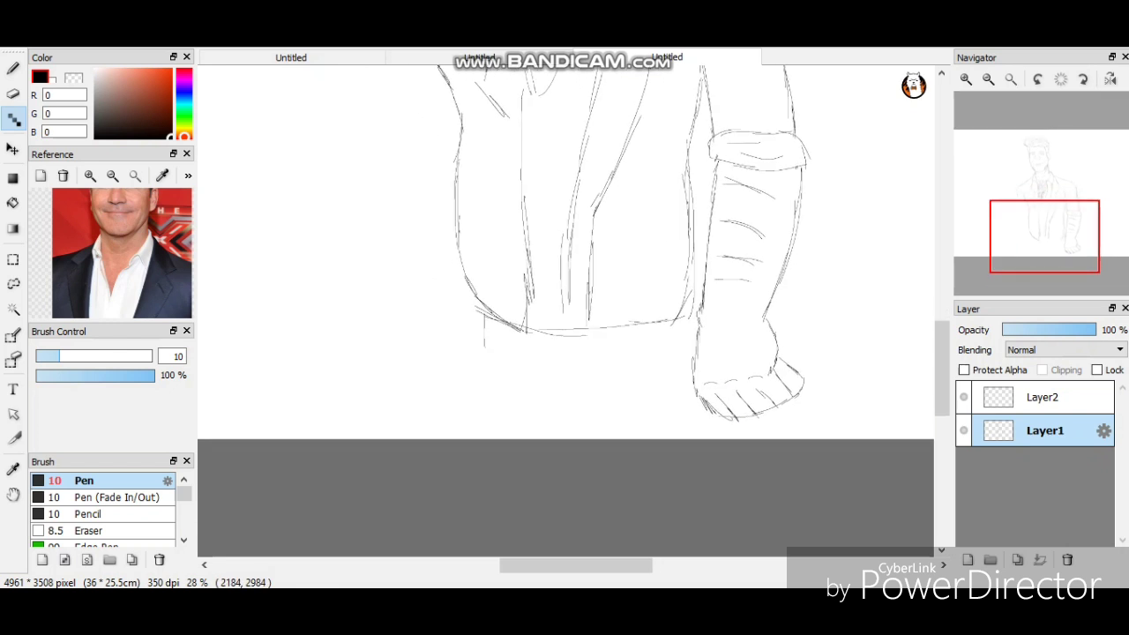
{"action": "mouse_move", "coordinate": [681, 343]}
{"action": "left_mouse_down"}
{"action": "mouse_move", "coordinate": [524, 353]}
{"action": "mouse_move", "coordinate": [487, 329]}
{"action": "left_mouse_up"}
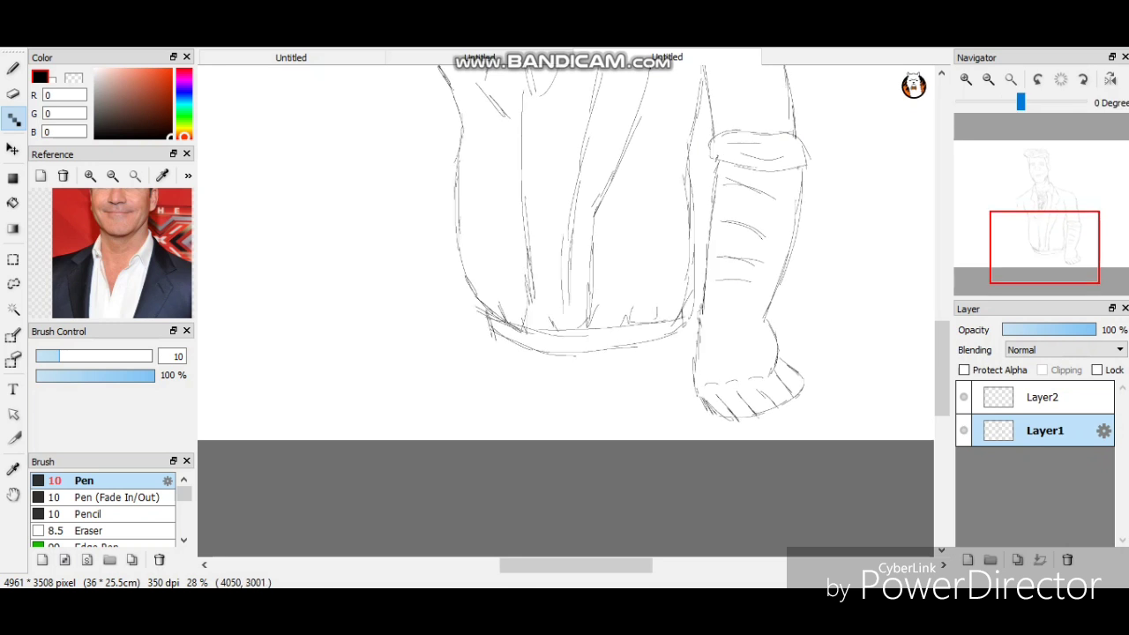
Draw the trouser sides below the waistband and the other arm with its rolled cuff and forearm lines.
{"action": "mouse_move", "coordinate": [1024, 101]}
{"action": "left_mouse_down"}
{"action": "mouse_move", "coordinate": [997, 101]}
{"action": "mouse_move", "coordinate": [1014, 102]}
{"action": "left_mouse_up"}
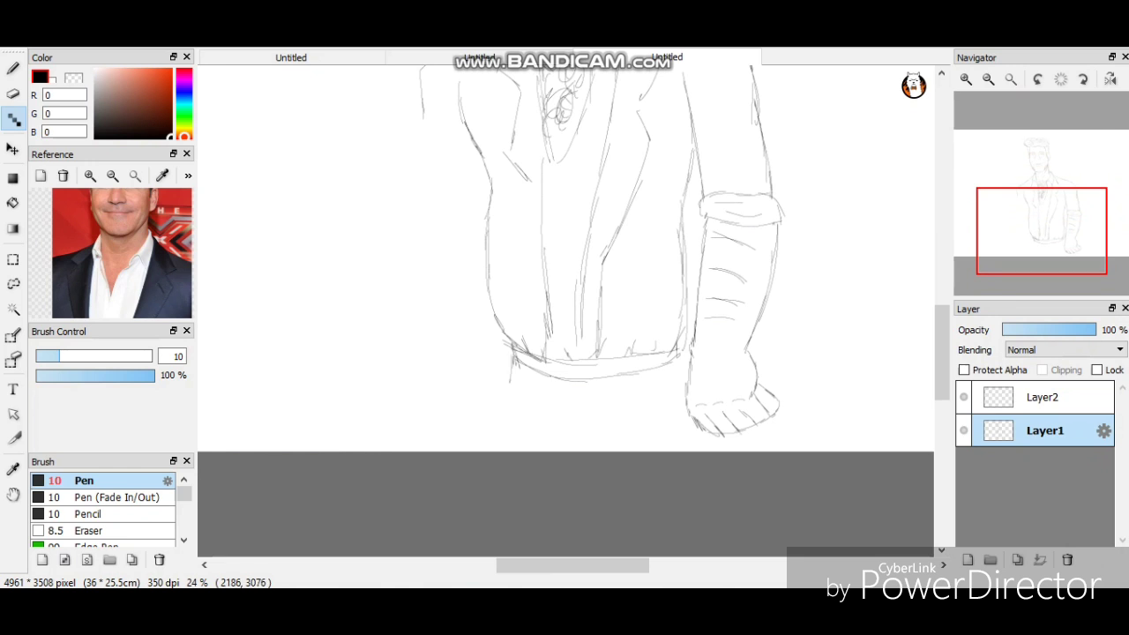
{"action": "left_click_drag", "start_coordinate": [1042, 230], "coordinate": [1033, 218]}
{"action": "left_click_drag", "start_coordinate": [473, 173], "coordinate": [481, 287]}
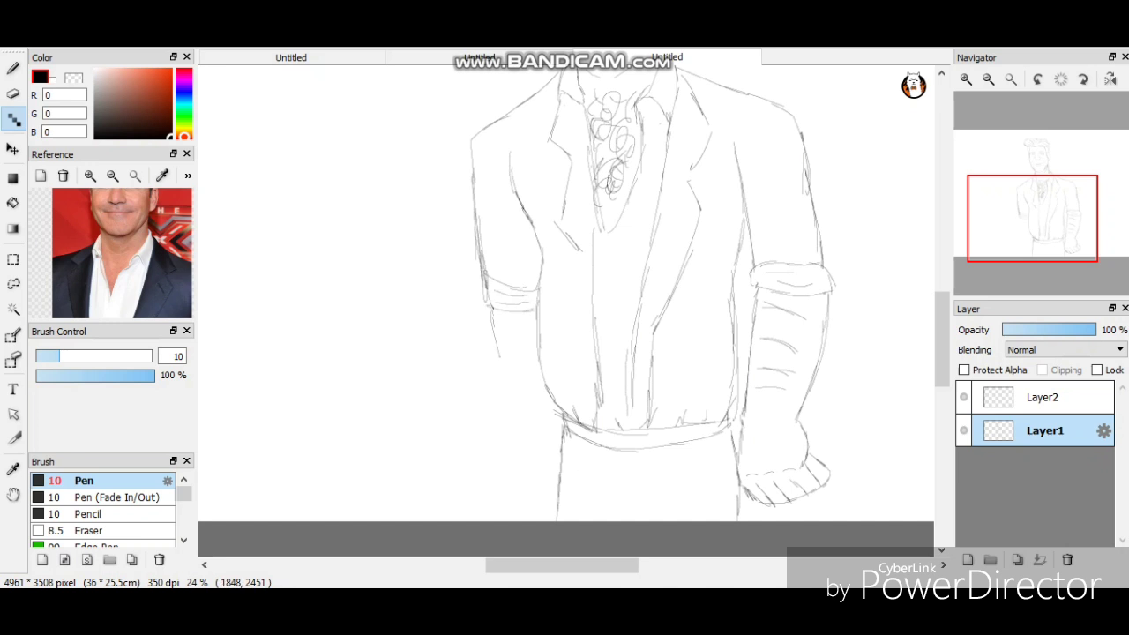
{"action": "left_click_drag", "start_coordinate": [488, 308], "coordinate": [505, 430]}
{"action": "key", "text": "ctrl+z"}
{"action": "key", "text": "ctrl+z"}
{"action": "mouse_move", "coordinate": [485, 308]}
{"action": "left_mouse_down"}
{"action": "mouse_move", "coordinate": [481, 430]}
{"action": "mouse_move", "coordinate": [521, 446]}
{"action": "left_mouse_up"}
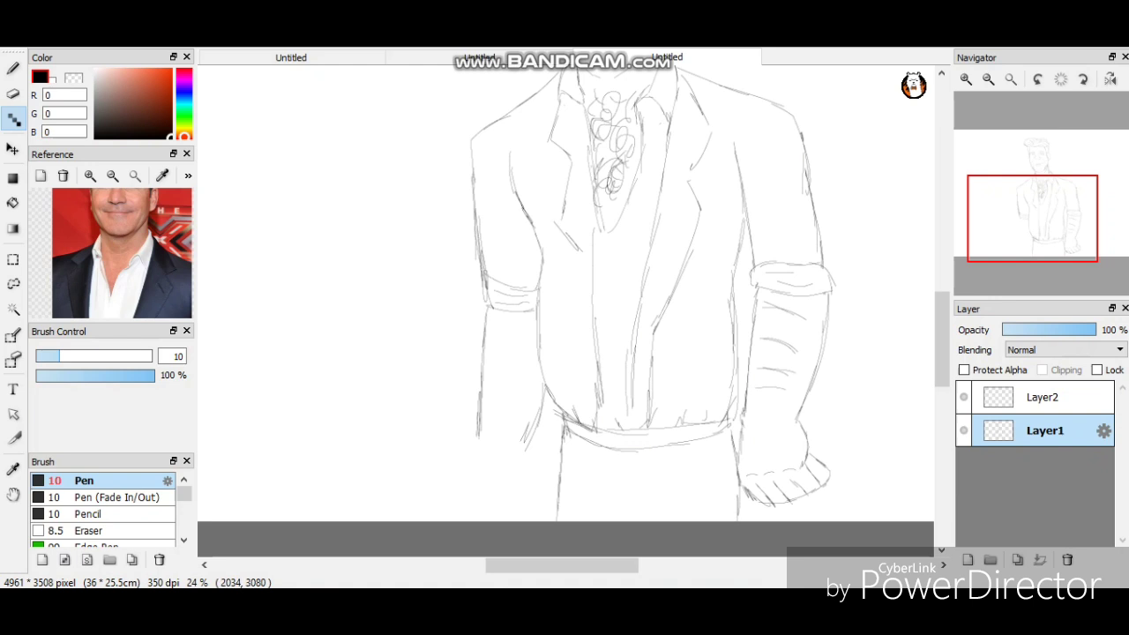
Draw the second hand below the forearm, with an outward thumb and curled fingers reaching the canvas edge.
{"action": "scroll", "coordinate": [565, 291], "scroll_direction": "up", "scroll_amount": 4}
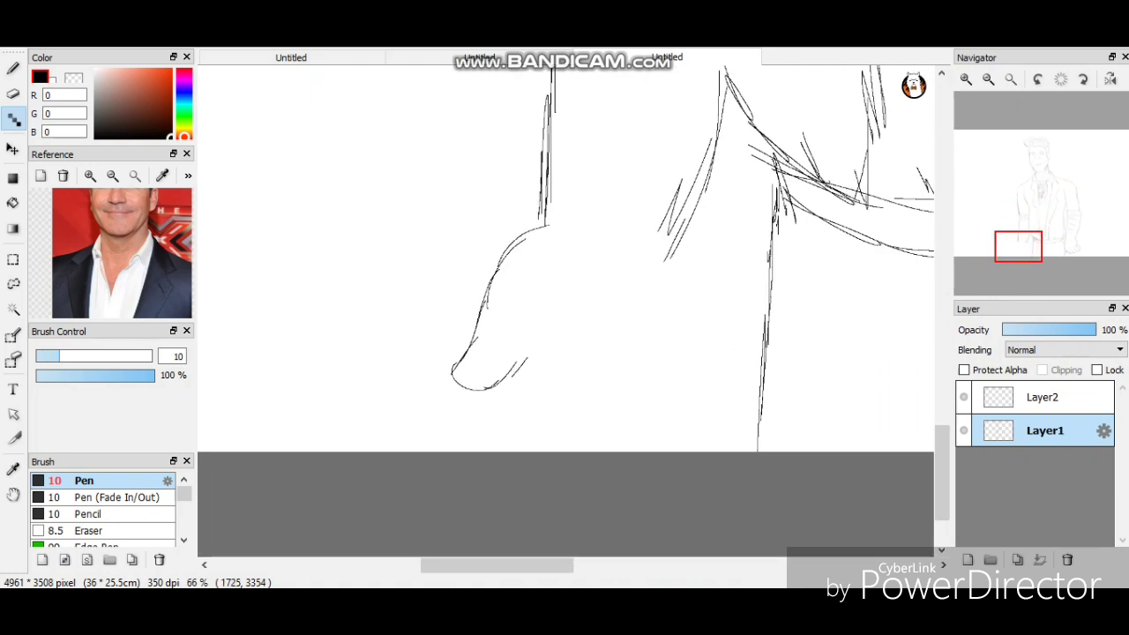
{"action": "left_click_drag", "start_coordinate": [559, 333], "coordinate": [627, 344]}
{"action": "left_click_drag", "start_coordinate": [525, 349], "coordinate": [528, 431]}
{"action": "left_click_drag", "start_coordinate": [522, 365], "coordinate": [541, 434]}
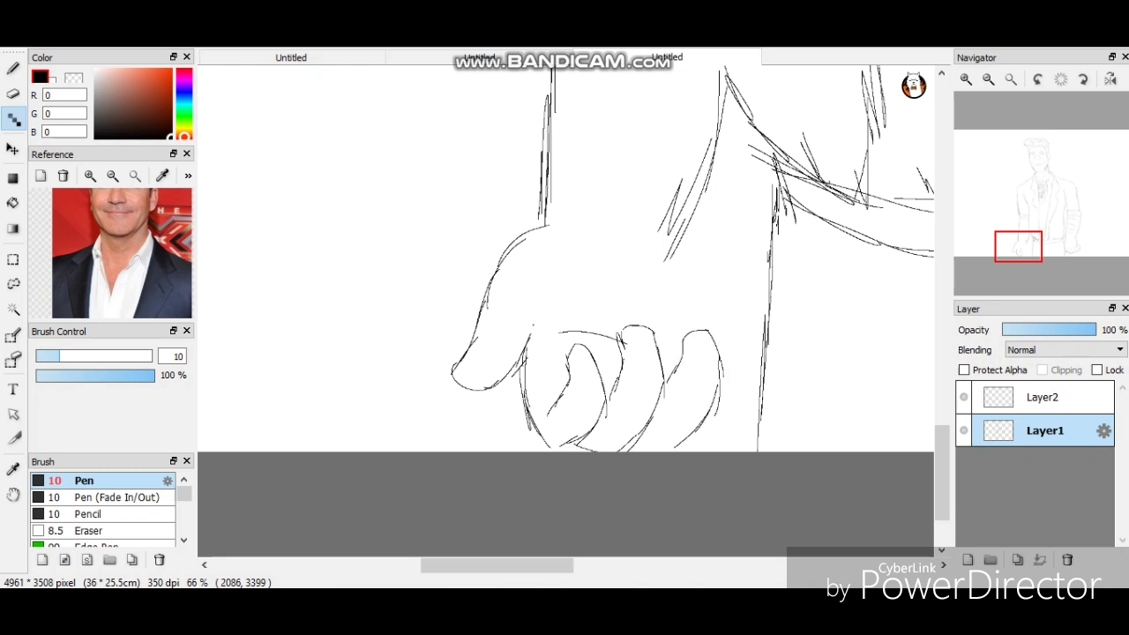
Select Layer2, switch to the brush tool and rename the layer as lineart.
{"action": "scroll", "coordinate": [565, 264], "scroll_direction": "down", "scroll_amount": 5}
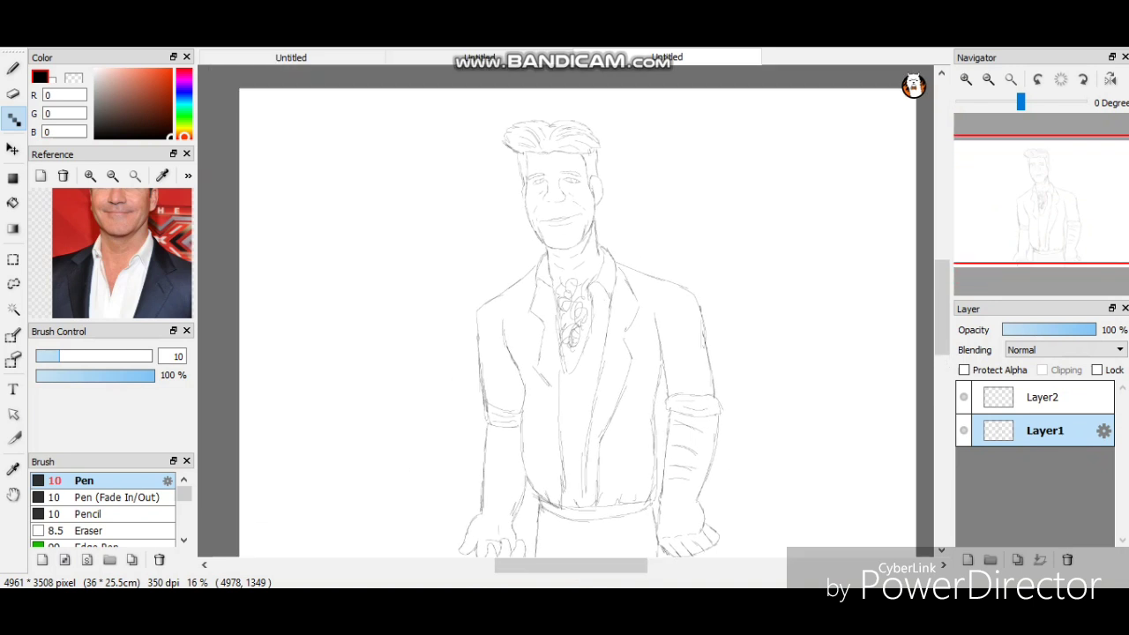
{"action": "scroll", "coordinate": [569, 309], "scroll_direction": "up", "scroll_amount": 2}
{"action": "left_click", "coordinate": [1046, 397]}
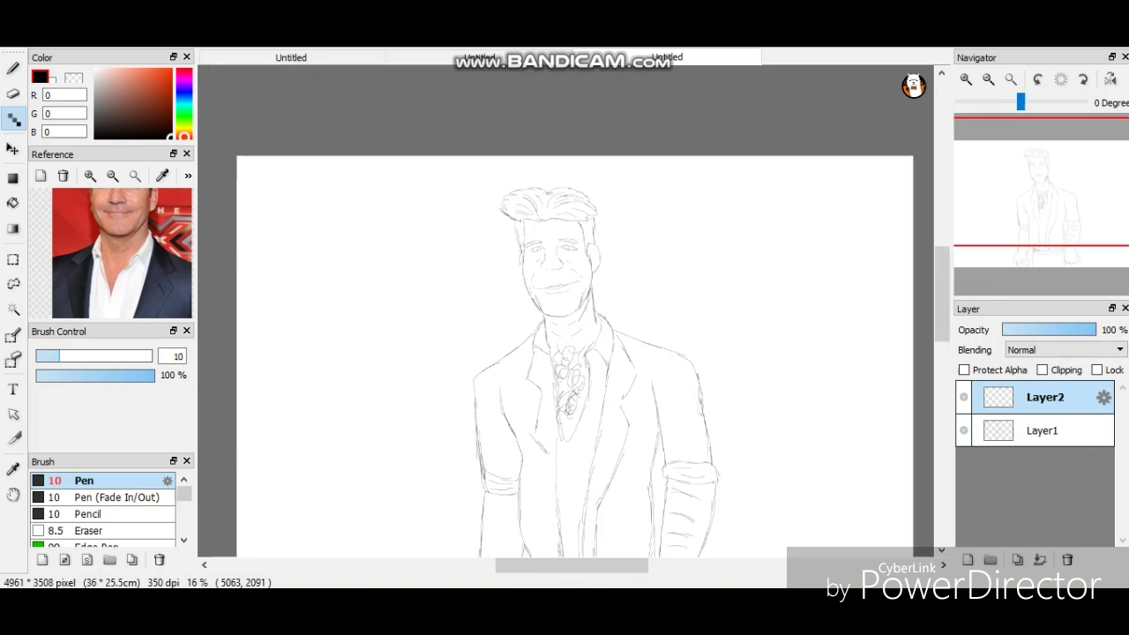
{"action": "scroll", "coordinate": [582, 326], "scroll_direction": "down", "scroll_amount": 2}
{"action": "key", "text": "b"}
{"action": "scroll", "coordinate": [583, 327], "scroll_direction": "up", "scroll_amount": 5}
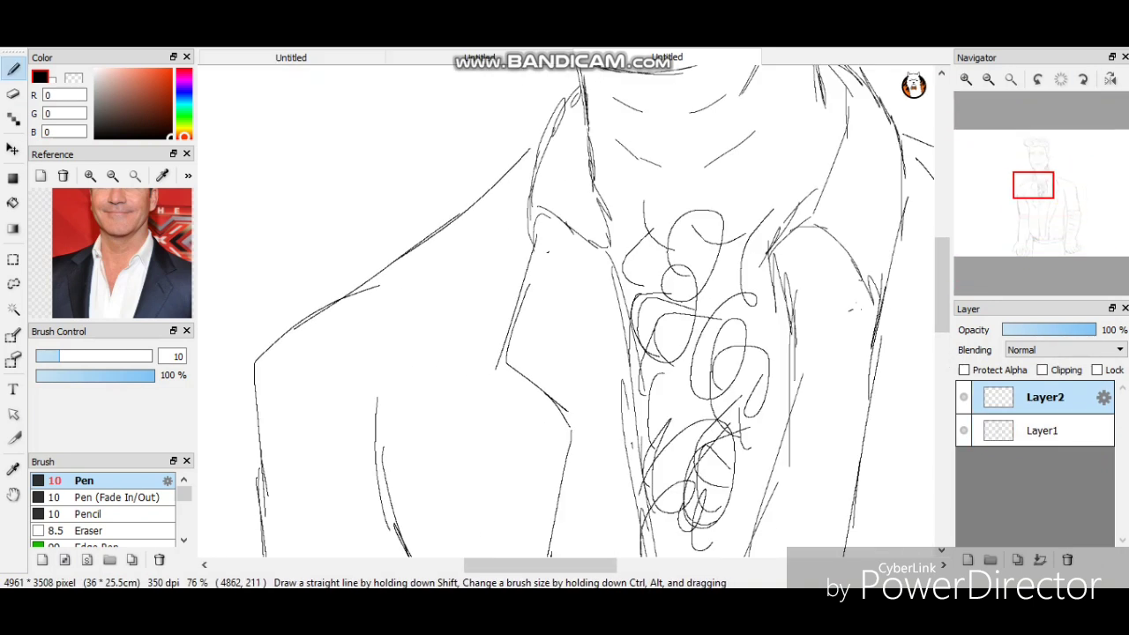
{"action": "double_click", "coordinate": [1045, 397]}
{"action": "type", "text": "lineart"}
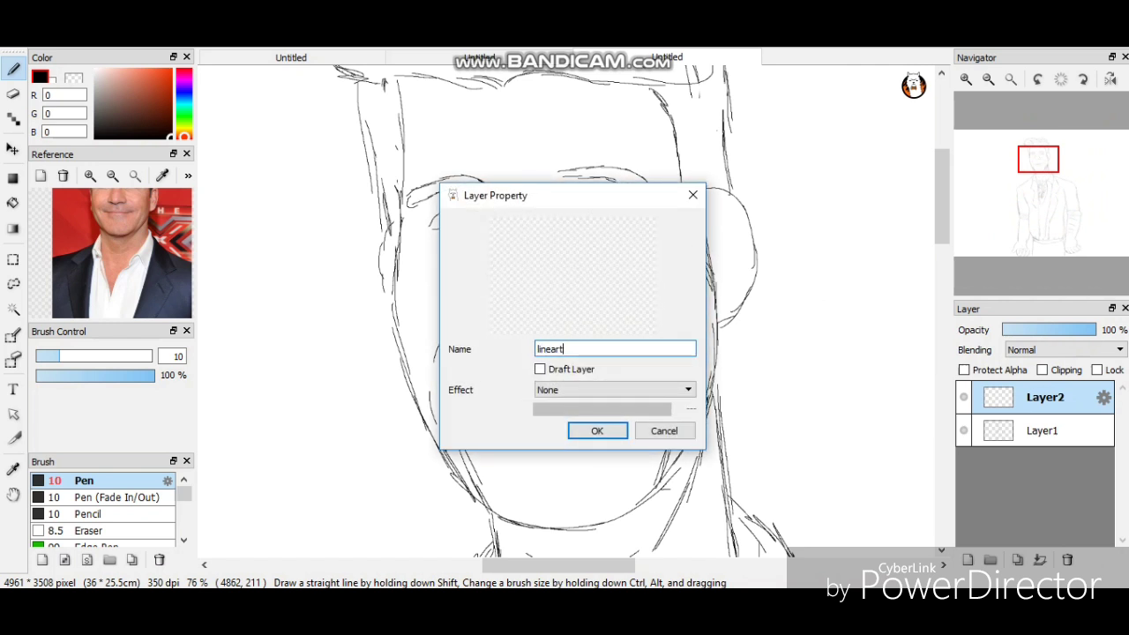
{"action": "key", "text": "Return"}
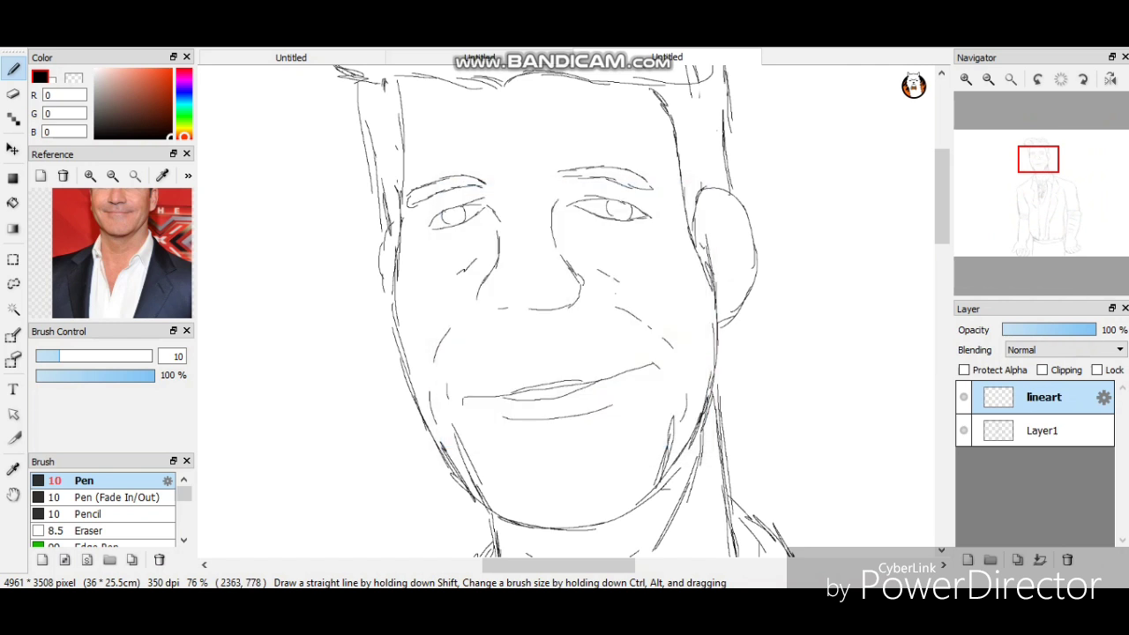
{"action": "mouse_move", "coordinate": [397, 76]}
{"action": "left_mouse_down"}
{"action": "mouse_move", "coordinate": [404, 165]}
{"action": "mouse_move", "coordinate": [390, 269]}
{"action": "mouse_move", "coordinate": [412, 402]}
{"action": "mouse_move", "coordinate": [457, 494]}
{"action": "mouse_move", "coordinate": [485, 514]}
{"action": "left_mouse_up"}
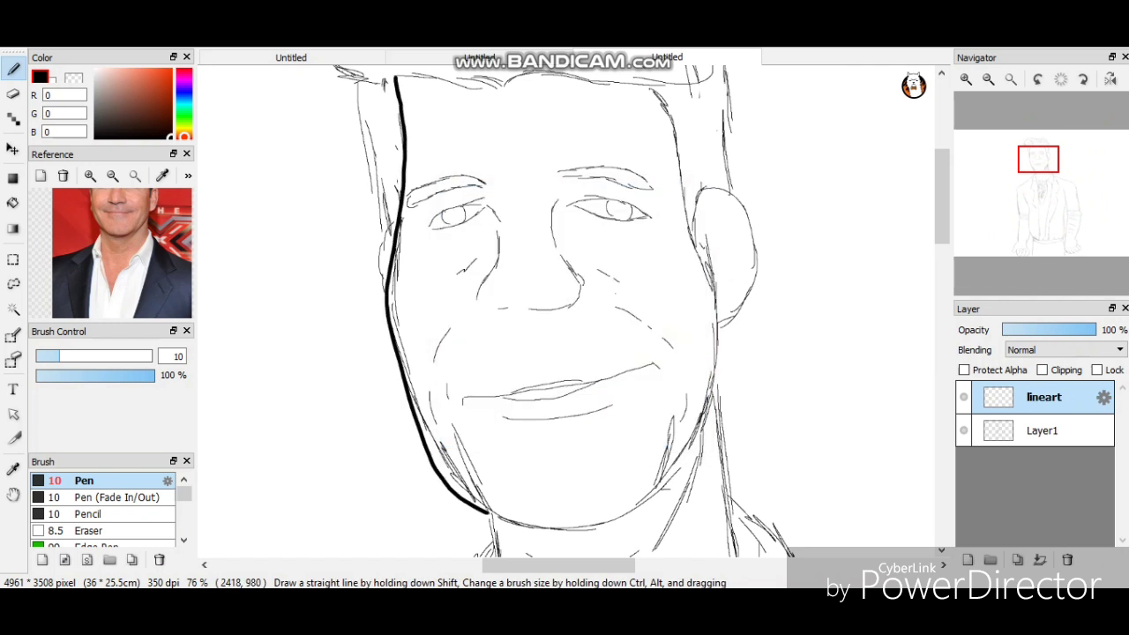
{"action": "key", "text": "ctrl+z"}
{"action": "mouse_move", "coordinate": [394, 315]}
{"action": "left_mouse_down"}
{"action": "mouse_move", "coordinate": [448, 472]}
{"action": "mouse_move", "coordinate": [583, 533]}
{"action": "mouse_move", "coordinate": [692, 441]}
{"action": "left_mouse_up"}
{"action": "key", "text": "ctrl+z"}
{"action": "mouse_move", "coordinate": [424, 226]}
{"action": "left_mouse_down"}
{"action": "mouse_move", "coordinate": [499, 326]}
{"action": "mouse_move", "coordinate": [553, 250]}
{"action": "left_mouse_up"}
{"action": "key", "text": "ctrl+z"}
Ink the face edge on the smaller ear's side with a thick black line from the hairline down to the jaw.
{"action": "scroll", "coordinate": [423, 134], "scroll_direction": "up", "scroll_amount": 4}
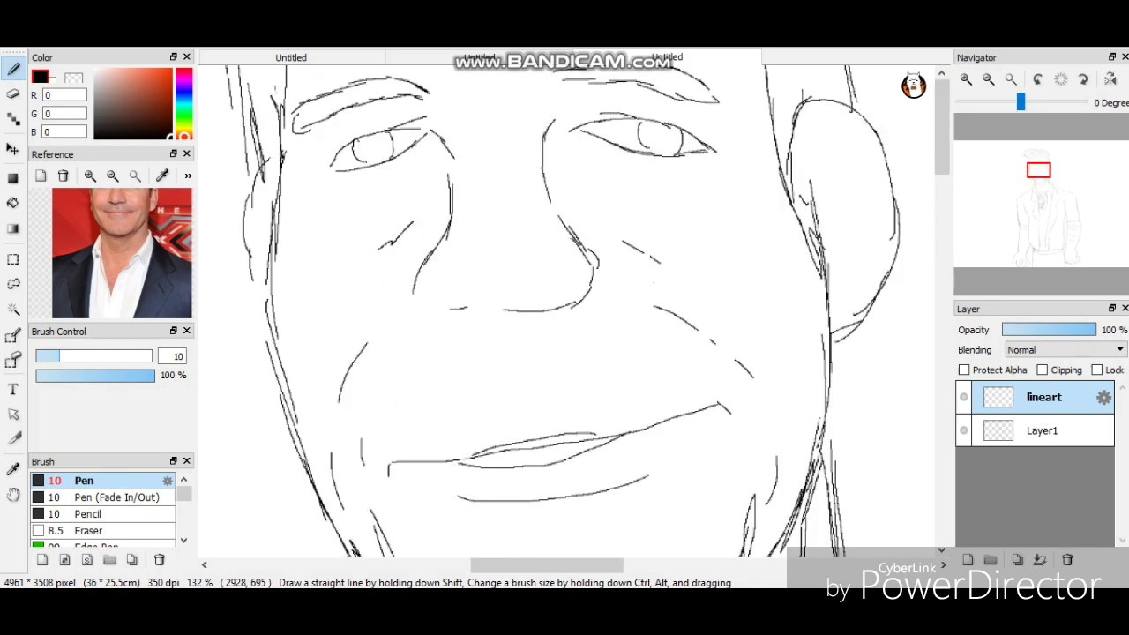
{"action": "scroll", "coordinate": [565, 308], "scroll_direction": "up", "scroll_amount": 2}
{"action": "mouse_move", "coordinate": [399, 137]}
{"action": "left_mouse_down"}
{"action": "mouse_move", "coordinate": [413, 416]}
{"action": "mouse_move", "coordinate": [394, 556]}
{"action": "left_mouse_up"}
{"action": "scroll", "coordinate": [565, 309], "scroll_direction": "down", "scroll_amount": 5}
{"action": "scroll", "coordinate": [564, 309], "scroll_direction": "up", "scroll_amount": 2}
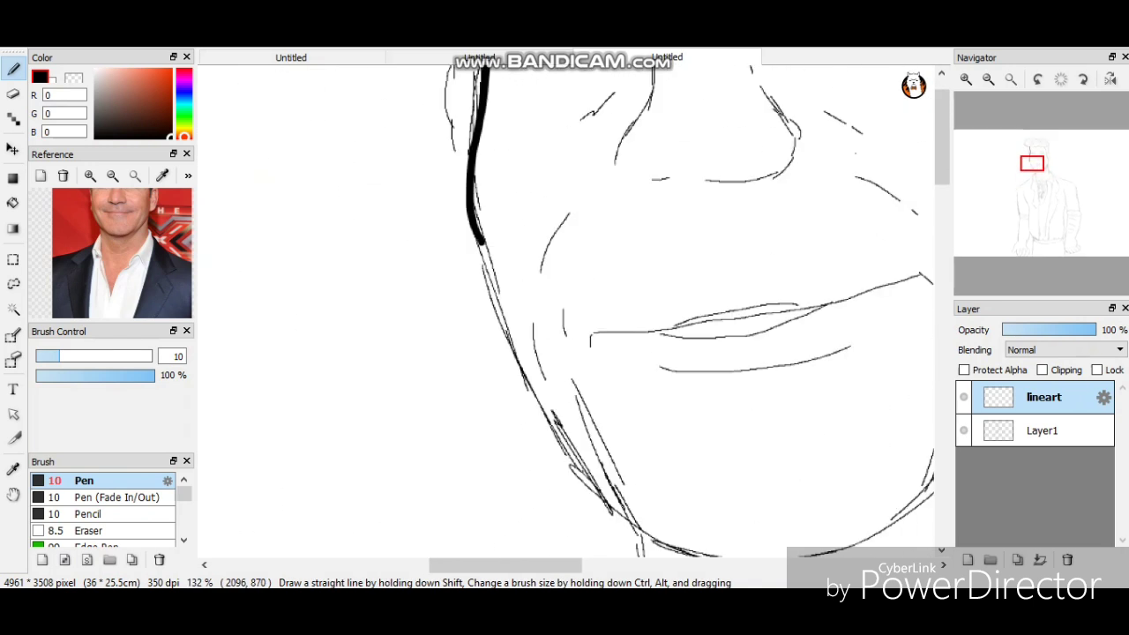
{"action": "mouse_move", "coordinate": [481, 243]}
{"action": "left_mouse_down"}
{"action": "mouse_move", "coordinate": [568, 454]}
{"action": "mouse_move", "coordinate": [617, 510]}
{"action": "left_mouse_up"}
Continue the inked face outline around the chin and up the opposite jaw to the larger ear.
{"action": "scroll", "coordinate": [565, 309], "scroll_direction": "down", "scroll_amount": 3}
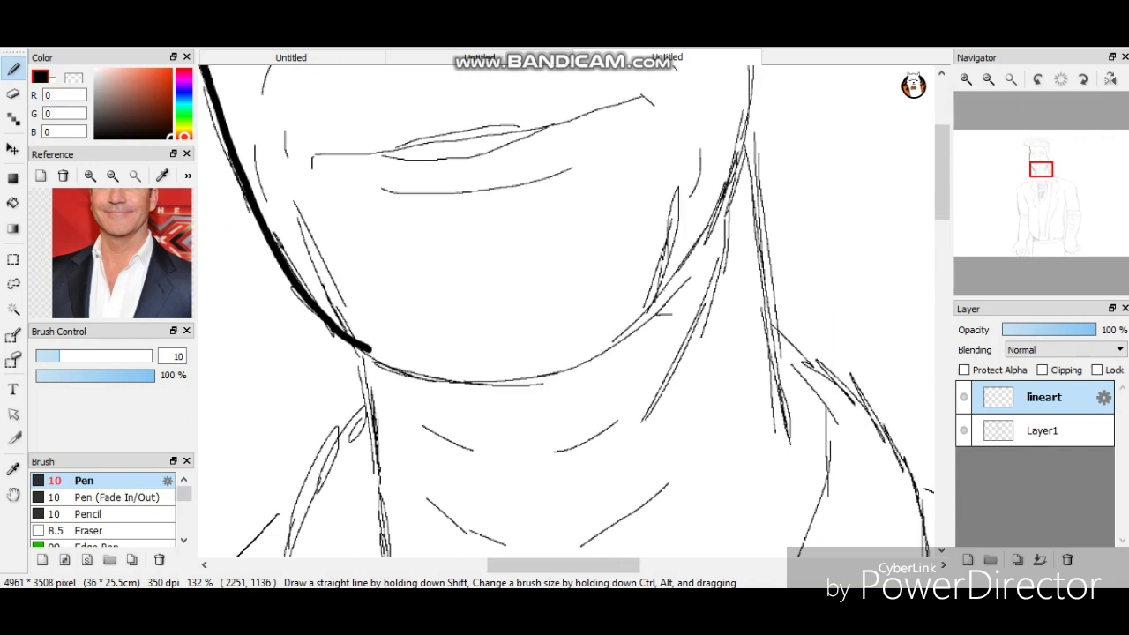
{"action": "mouse_move", "coordinate": [369, 349]}
{"action": "left_mouse_down"}
{"action": "mouse_move", "coordinate": [482, 374]}
{"action": "mouse_move", "coordinate": [548, 365]}
{"action": "mouse_move", "coordinate": [648, 306]}
{"action": "mouse_move", "coordinate": [710, 227]}
{"action": "mouse_move", "coordinate": [759, 67]}
{"action": "left_mouse_up"}
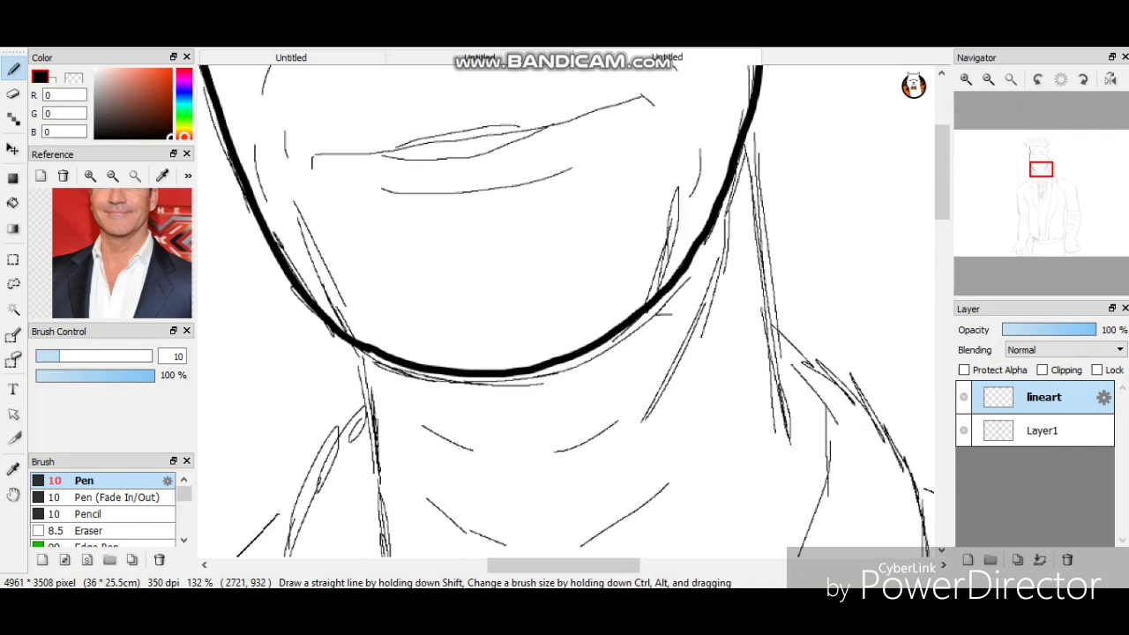
{"action": "scroll", "coordinate": [565, 308], "scroll_direction": "up", "scroll_amount": 4}
{"action": "left_click_drag", "start_coordinate": [711, 391], "coordinate": [690, 247]}
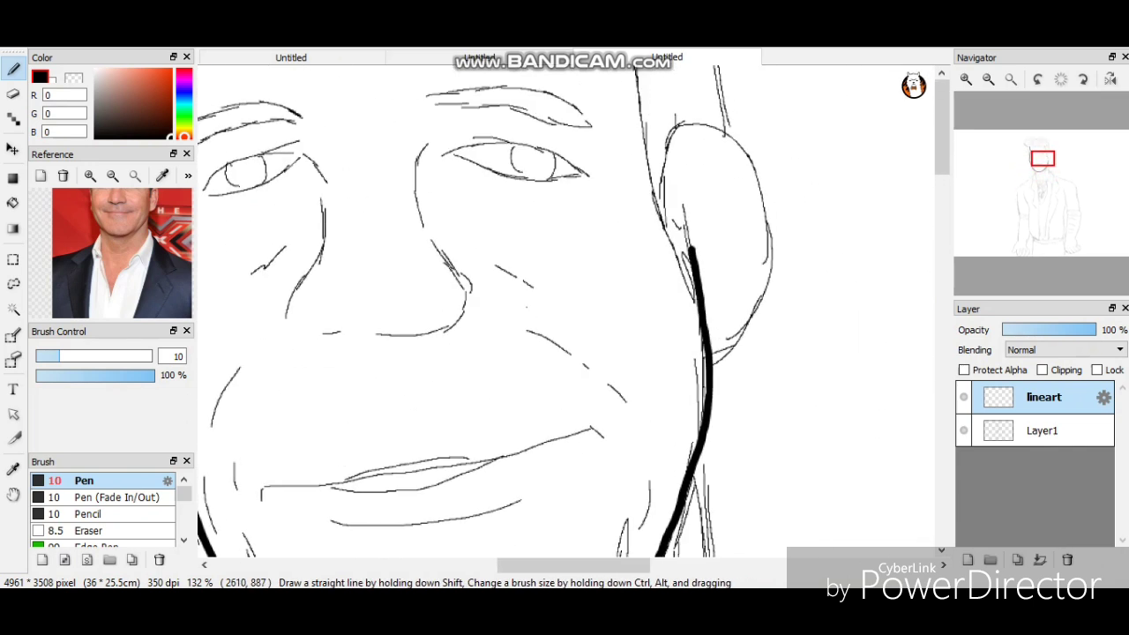
Ink the inner fold lines of the larger ear and the sideburn edge running up to the hairline.
{"action": "scroll", "coordinate": [565, 309], "scroll_direction": "down", "scroll_amount": 2}
{"action": "scroll", "coordinate": [565, 309], "scroll_direction": "up", "scroll_amount": 4}
{"action": "mouse_move", "coordinate": [621, 387]}
{"action": "left_mouse_down"}
{"action": "mouse_move", "coordinate": [653, 325]}
{"action": "mouse_move", "coordinate": [659, 420]}
{"action": "left_mouse_up"}
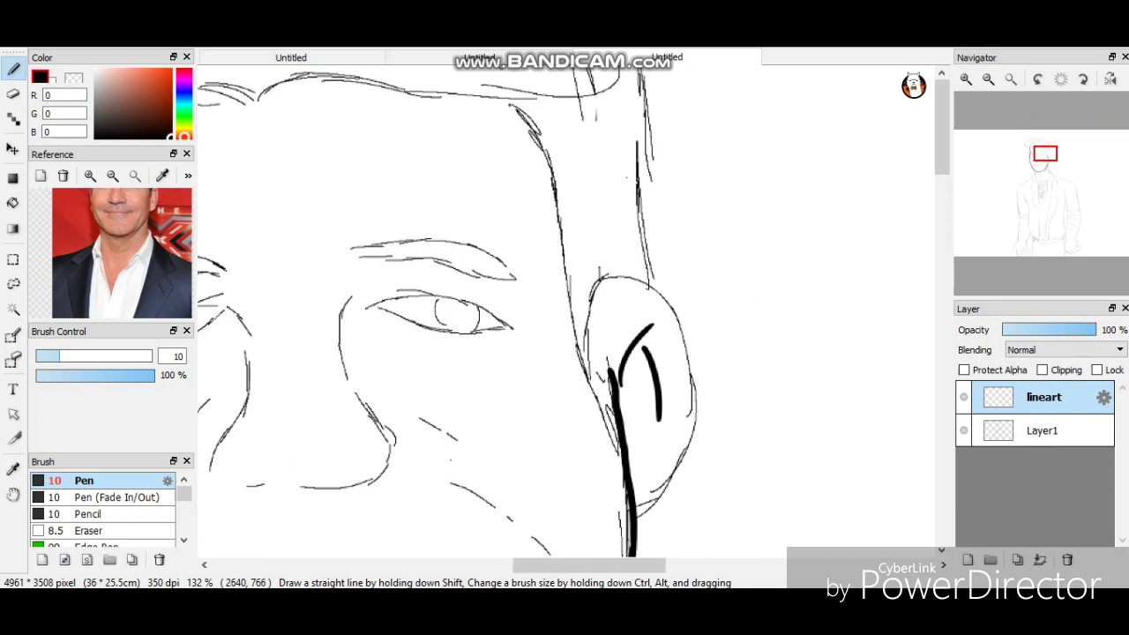
{"action": "mouse_move", "coordinate": [617, 455]}
{"action": "left_mouse_down"}
{"action": "mouse_move", "coordinate": [565, 243]}
{"action": "mouse_move", "coordinate": [511, 104]}
{"action": "left_mouse_up"}
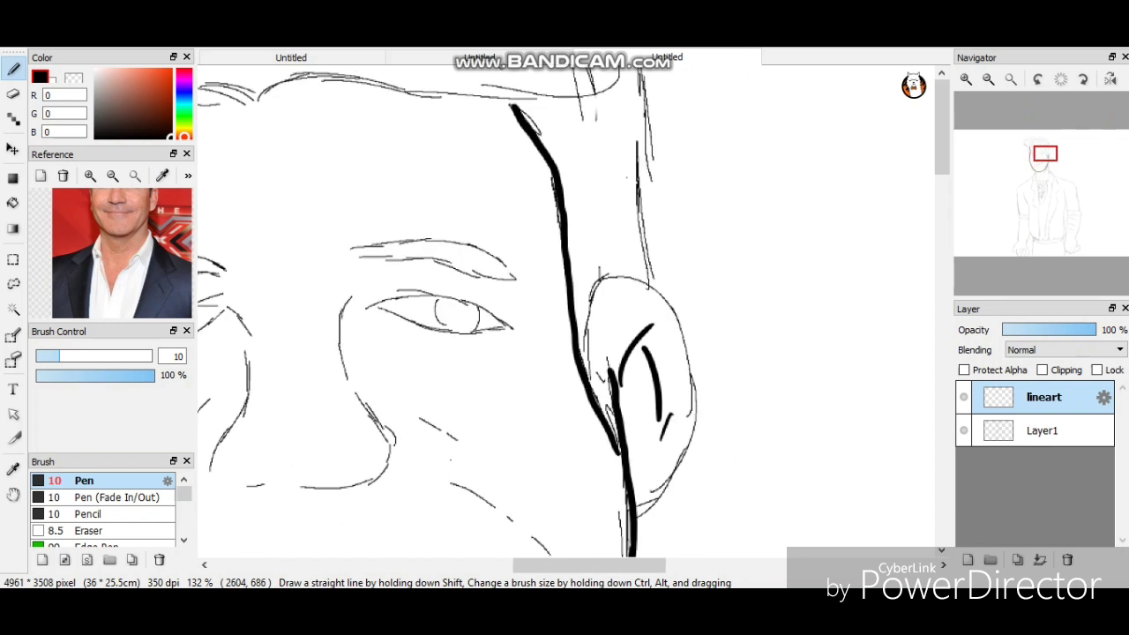
{"action": "mouse_move", "coordinate": [581, 348]}
{"action": "left_mouse_down"}
{"action": "mouse_move", "coordinate": [632, 275]}
{"action": "mouse_move", "coordinate": [694, 353]}
{"action": "mouse_move", "coordinate": [644, 522]}
{"action": "left_mouse_up"}
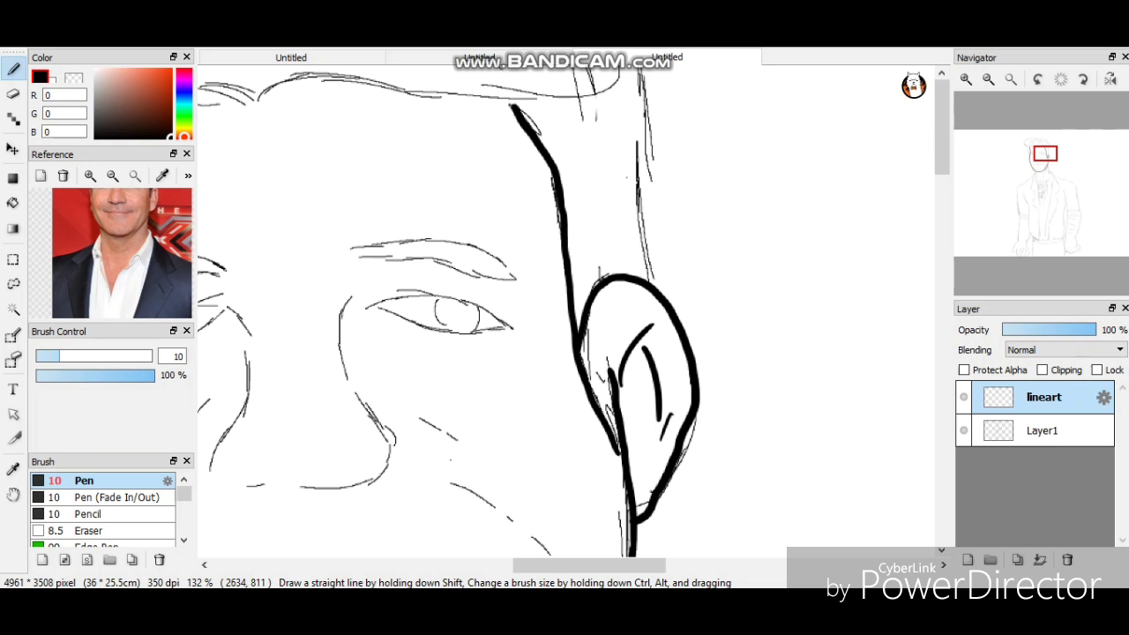
{"action": "key", "text": "ctrl+z"}
{"action": "mouse_move", "coordinate": [583, 342]}
{"action": "left_mouse_down"}
{"action": "mouse_move", "coordinate": [591, 293]}
{"action": "mouse_move", "coordinate": [697, 414]}
{"action": "mouse_move", "coordinate": [640, 519]}
{"action": "mouse_move", "coordinate": [629, 517]}
{"action": "mouse_move", "coordinate": [676, 493]}
{"action": "mouse_move", "coordinate": [697, 410]}
{"action": "mouse_move", "coordinate": [663, 295]}
{"action": "mouse_move", "coordinate": [574, 309]}
{"action": "left_mouse_up"}
{"action": "key", "text": "ctrl+z"}
{"action": "key", "text": "ctrl+z"}
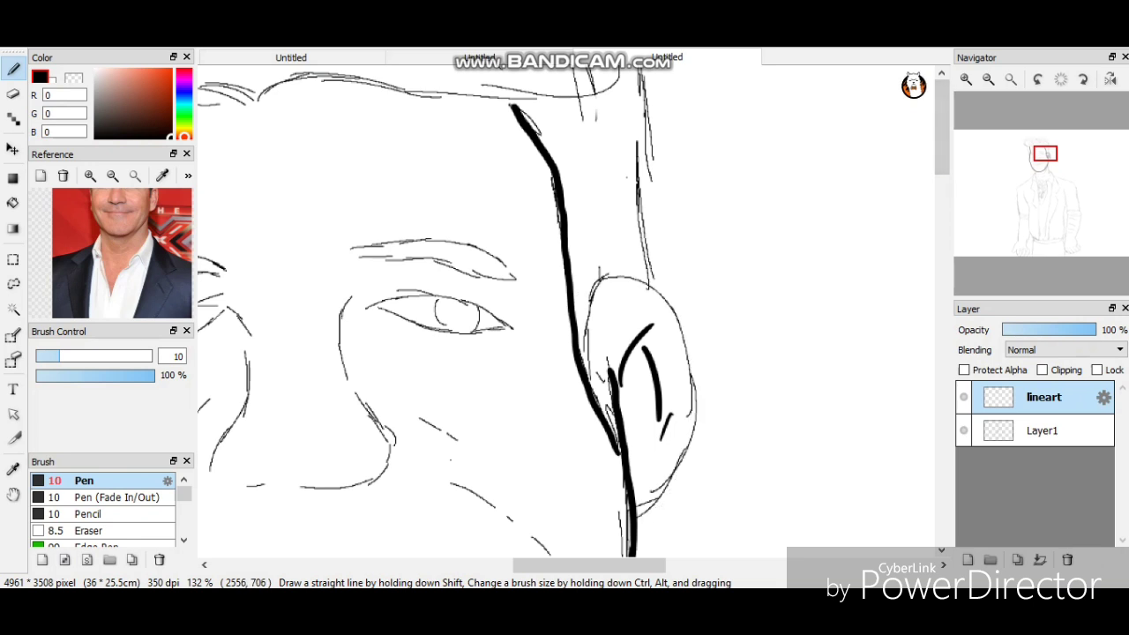
Ink the outer outline of the larger ear and the wavy hairline across the forehead.
{"action": "mouse_move", "coordinate": [578, 349]}
{"action": "left_mouse_down"}
{"action": "mouse_move", "coordinate": [632, 270]}
{"action": "mouse_move", "coordinate": [702, 397]}
{"action": "mouse_move", "coordinate": [671, 485]}
{"action": "mouse_move", "coordinate": [635, 510]}
{"action": "left_mouse_up"}
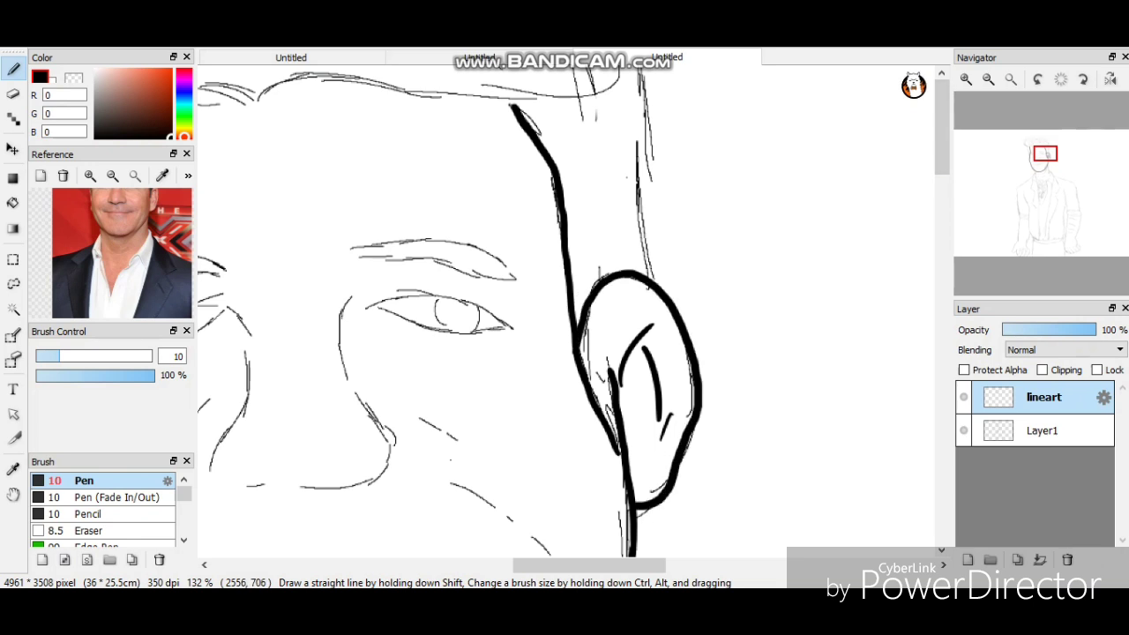
{"action": "left_click_drag", "start_coordinate": [1045, 153], "coordinate": [1031, 147]}
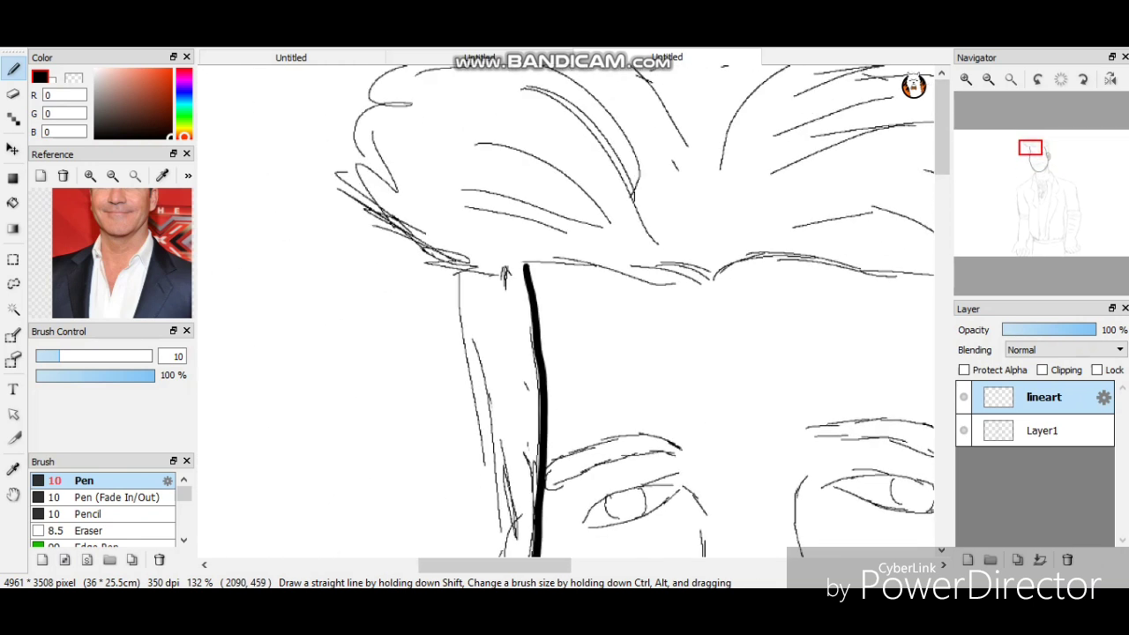
{"action": "mouse_move", "coordinate": [505, 275]}
{"action": "left_mouse_down"}
{"action": "mouse_move", "coordinate": [569, 261]}
{"action": "mouse_move", "coordinate": [684, 288]}
{"action": "mouse_move", "coordinate": [779, 261]}
{"action": "mouse_move", "coordinate": [932, 279]}
{"action": "left_mouse_up"}
{"action": "left_click_drag", "start_coordinate": [1030, 159], "coordinate": [1039, 160]}
{"action": "left_click_drag", "start_coordinate": [663, 255], "coordinate": [816, 233]}
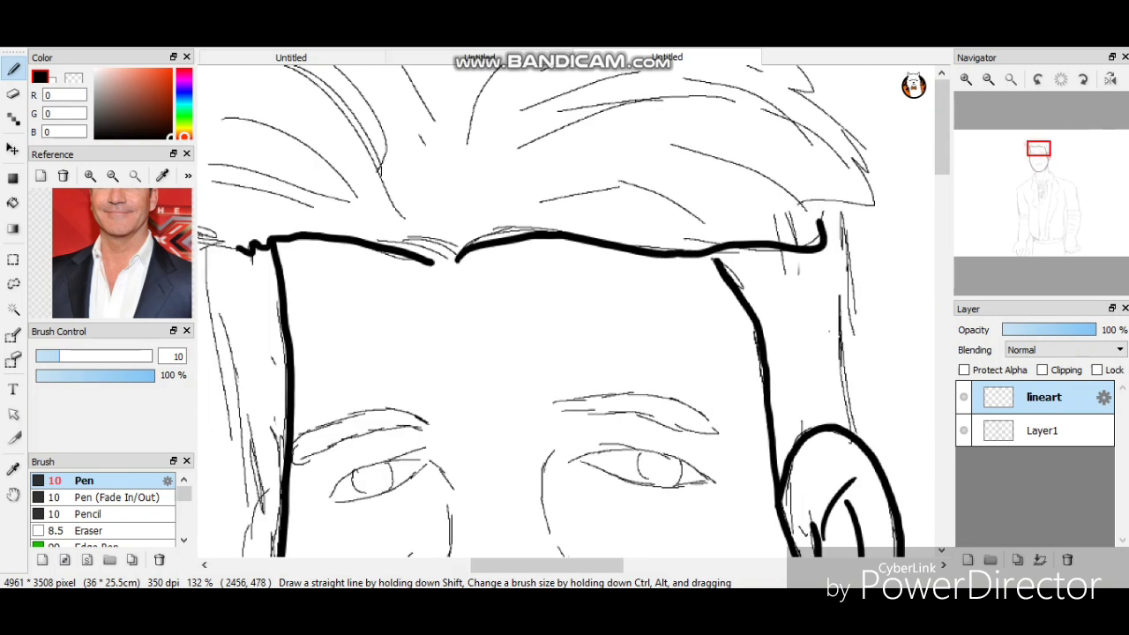
Ink the hair's jagged outer outline from the larger ear's side over the top and down to the opposite hairline end.
{"action": "left_click_drag", "start_coordinate": [1038, 159], "coordinate": [1044, 153]}
{"action": "scroll", "coordinate": [565, 332], "scroll_direction": "left", "scroll_amount": 1}
{"action": "mouse_move", "coordinate": [672, 386]}
{"action": "left_mouse_down"}
{"action": "mouse_move", "coordinate": [757, 381]}
{"action": "mouse_move", "coordinate": [637, 225]}
{"action": "mouse_move", "coordinate": [586, 188]}
{"action": "mouse_move", "coordinate": [508, 163]}
{"action": "left_mouse_up"}
{"action": "mouse_move", "coordinate": [1042, 142]}
{"action": "left_mouse_down"}
{"action": "mouse_move", "coordinate": [1035, 156]}
{"action": "mouse_move", "coordinate": [1035, 141]}
{"action": "left_mouse_up"}
{"action": "mouse_move", "coordinate": [773, 212]}
{"action": "left_mouse_down"}
{"action": "mouse_move", "coordinate": [630, 228]}
{"action": "mouse_move", "coordinate": [589, 258]}
{"action": "mouse_move", "coordinate": [570, 241]}
{"action": "mouse_move", "coordinate": [447, 207]}
{"action": "mouse_move", "coordinate": [476, 230]}
{"action": "mouse_move", "coordinate": [294, 250]}
{"action": "mouse_move", "coordinate": [339, 264]}
{"action": "mouse_move", "coordinate": [222, 337]}
{"action": "mouse_move", "coordinate": [258, 414]}
{"action": "left_mouse_up"}
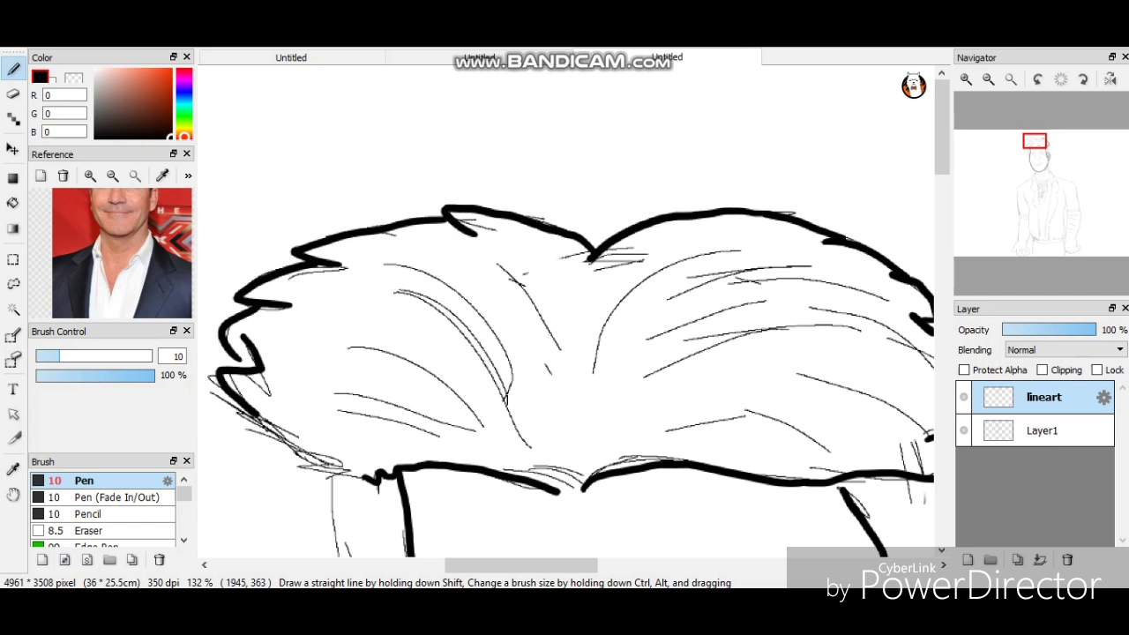
{"action": "left_click_drag", "start_coordinate": [1035, 142], "coordinate": [1029, 148]}
{"action": "mouse_move", "coordinate": [404, 210]}
{"action": "left_mouse_down"}
{"action": "mouse_move", "coordinate": [487, 270]}
{"action": "mouse_move", "coordinate": [526, 276]}
{"action": "left_mouse_up"}
{"action": "left_click_drag", "start_coordinate": [1030, 147], "coordinate": [1029, 150]}
{"action": "scroll", "coordinate": [569, 309], "scroll_direction": "down", "scroll_amount": 2}
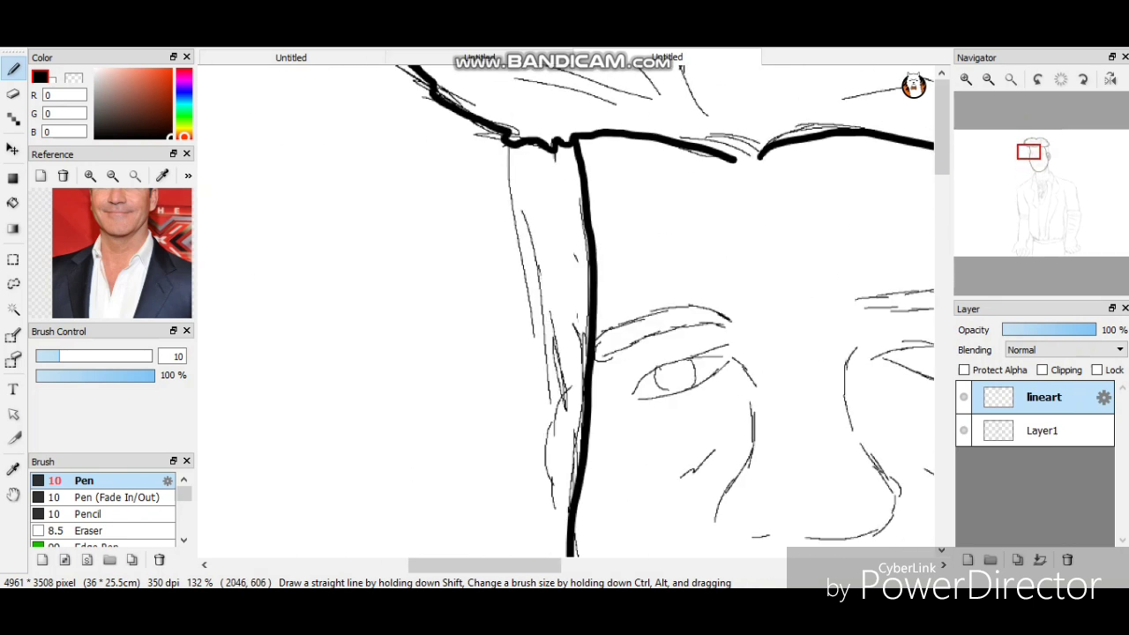
Ink the smaller ear's curved outline and the side hair edge running down to it from the hairline.
{"action": "mouse_move", "coordinate": [582, 385]}
{"action": "left_mouse_down"}
{"action": "mouse_move", "coordinate": [542, 443]}
{"action": "mouse_move", "coordinate": [570, 529]}
{"action": "left_mouse_up"}
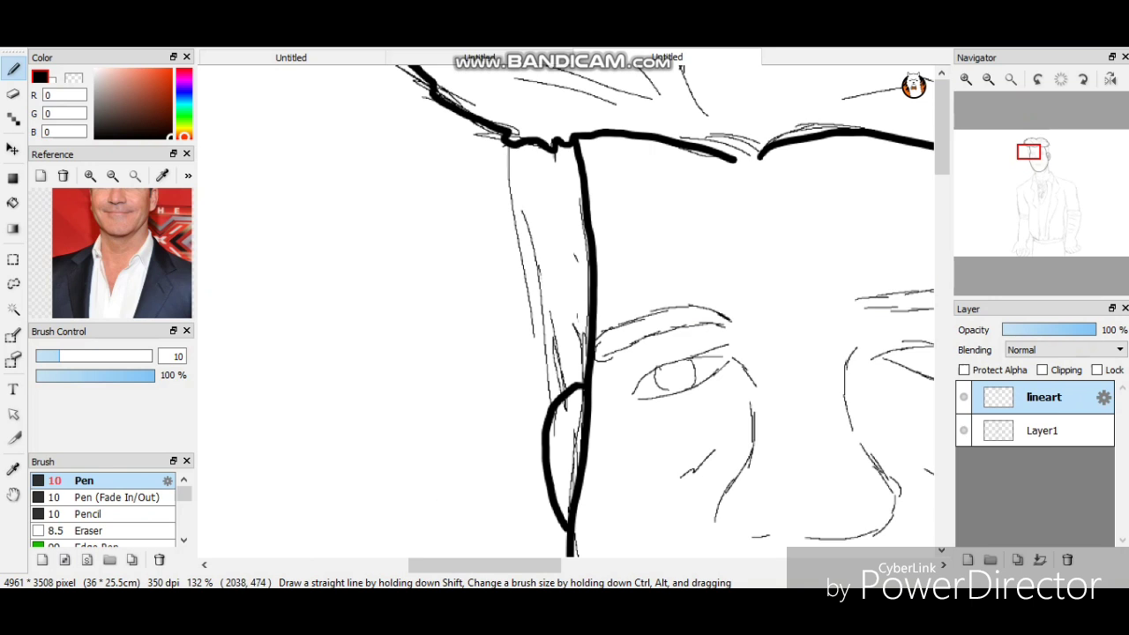
{"action": "left_click_drag", "start_coordinate": [507, 144], "coordinate": [542, 394]}
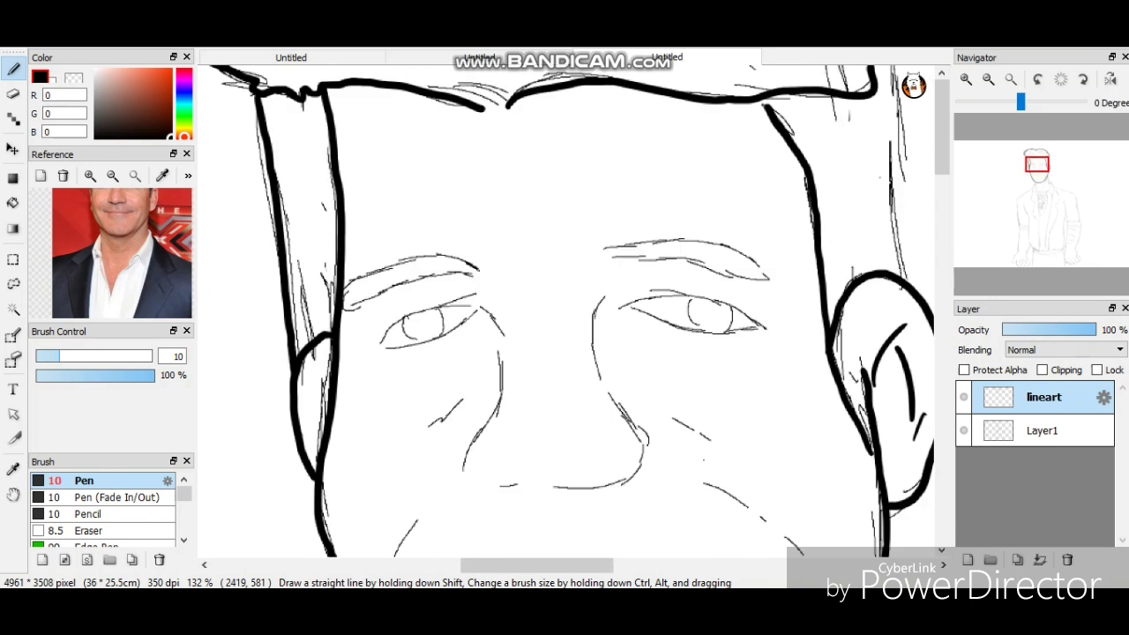
Enlarge the reference photo and centre it on the man's eyes and nose.
{"action": "scroll", "coordinate": [565, 309], "scroll_direction": "up", "scroll_amount": 5}
{"action": "left_click", "coordinate": [90, 176]}
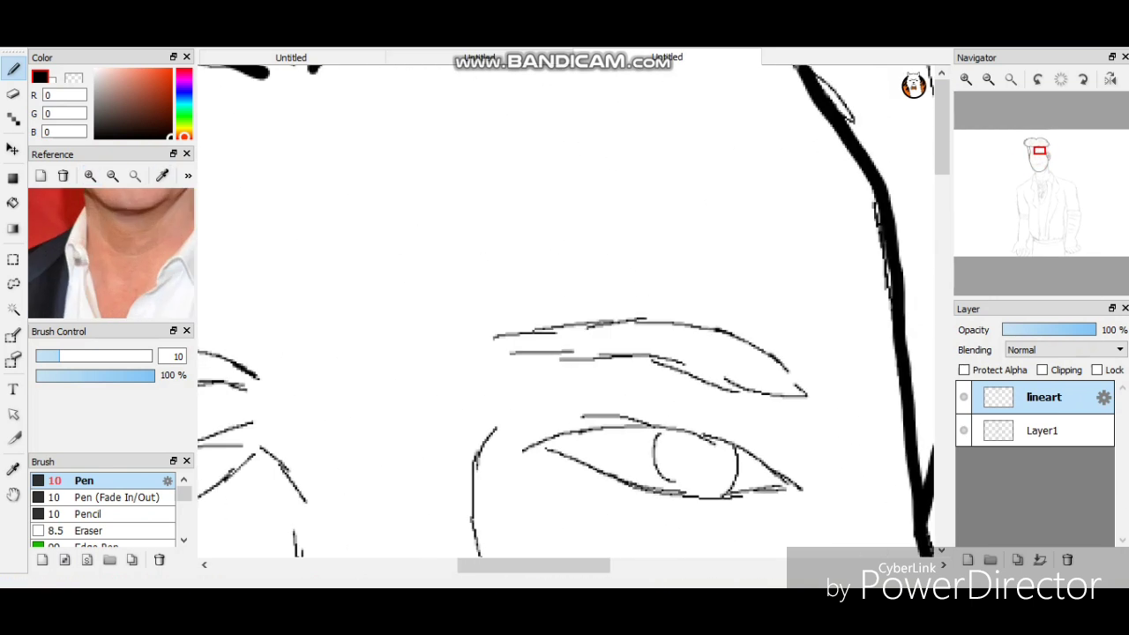
{"action": "left_click", "coordinate": [90, 176]}
{"action": "left_click", "coordinate": [90, 175]}
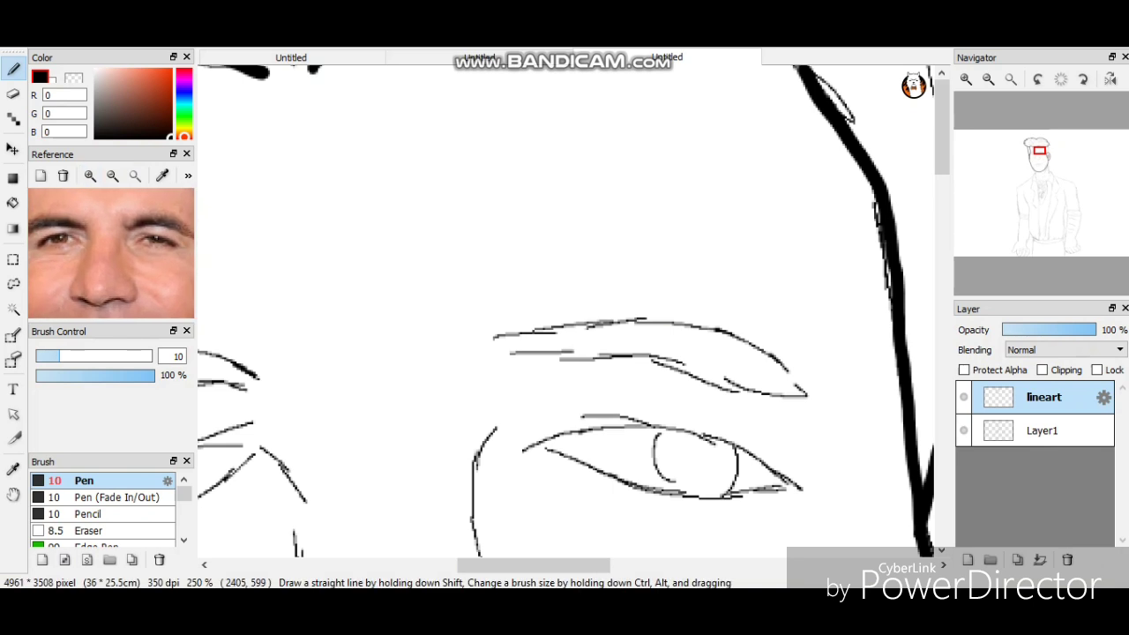
{"action": "scroll", "coordinate": [564, 309], "scroll_direction": "down", "scroll_amount": 3}
{"action": "scroll", "coordinate": [565, 308], "scroll_direction": "up", "scroll_amount": 2}
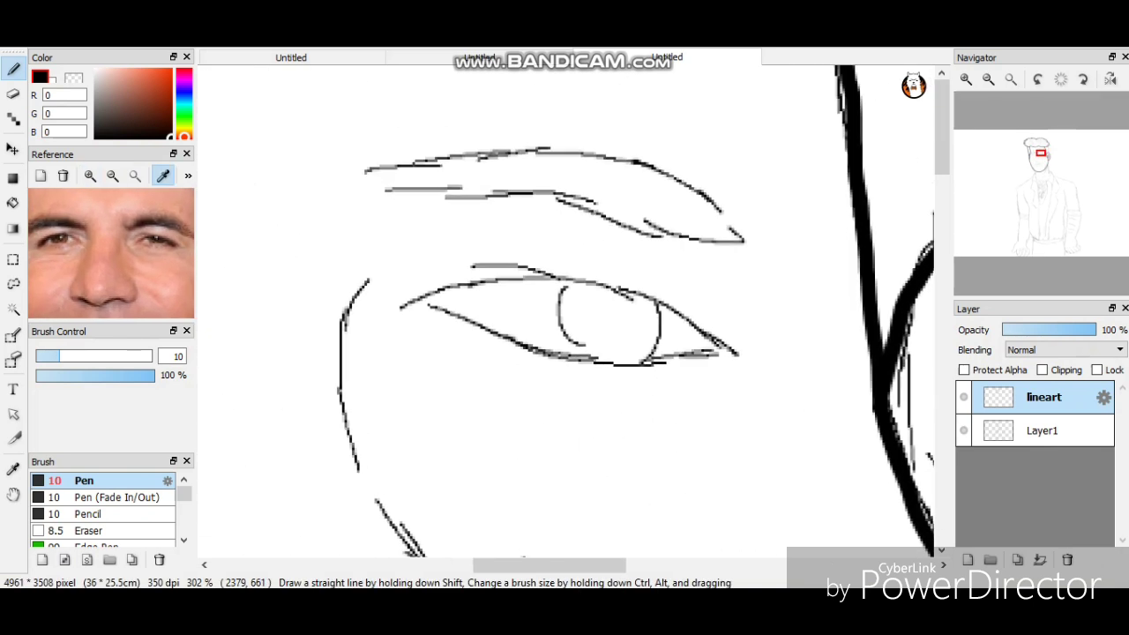
Ink the eye nearer the larger ear with its almond outline, upper lid crease and both sides of the iris.
{"action": "mouse_move", "coordinate": [402, 307]}
{"action": "left_mouse_down"}
{"action": "mouse_move", "coordinate": [593, 279]}
{"action": "mouse_move", "coordinate": [725, 357]}
{"action": "mouse_move", "coordinate": [572, 360]}
{"action": "mouse_move", "coordinate": [722, 349]}
{"action": "left_mouse_up"}
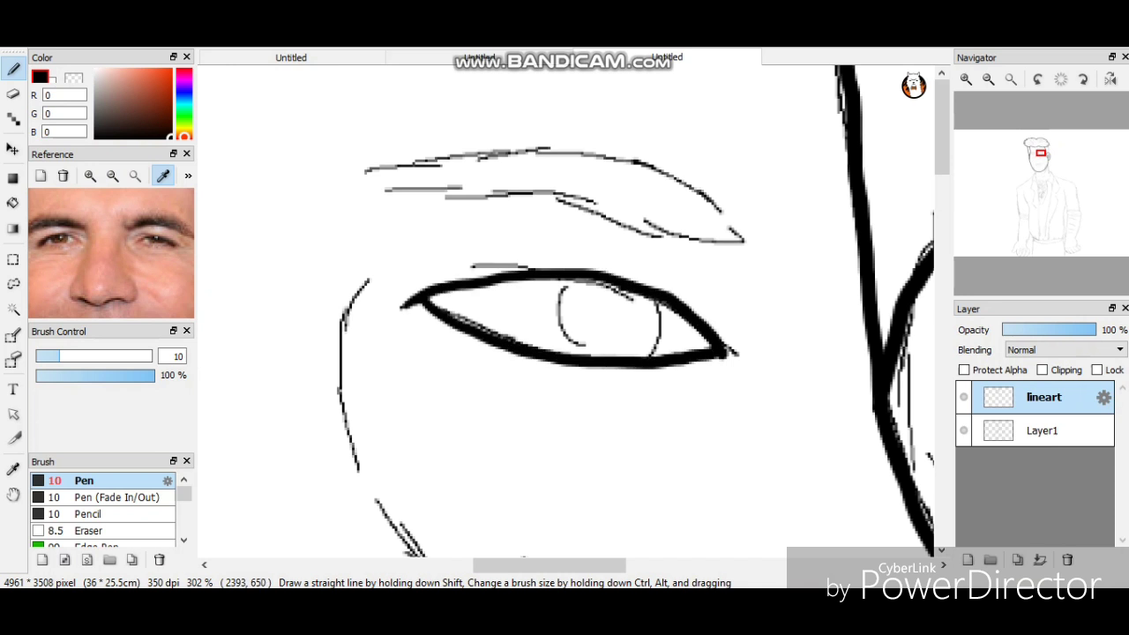
{"action": "mouse_move", "coordinate": [461, 261]}
{"action": "left_mouse_down"}
{"action": "mouse_move", "coordinate": [579, 268]}
{"action": "mouse_move", "coordinate": [563, 334]}
{"action": "mouse_move", "coordinate": [606, 353]}
{"action": "left_mouse_up"}
{"action": "key", "text": "ctrl+z"}
{"action": "left_click_drag", "start_coordinate": [574, 279], "coordinate": [600, 357]}
{"action": "left_click_drag", "start_coordinate": [650, 298], "coordinate": [660, 356]}
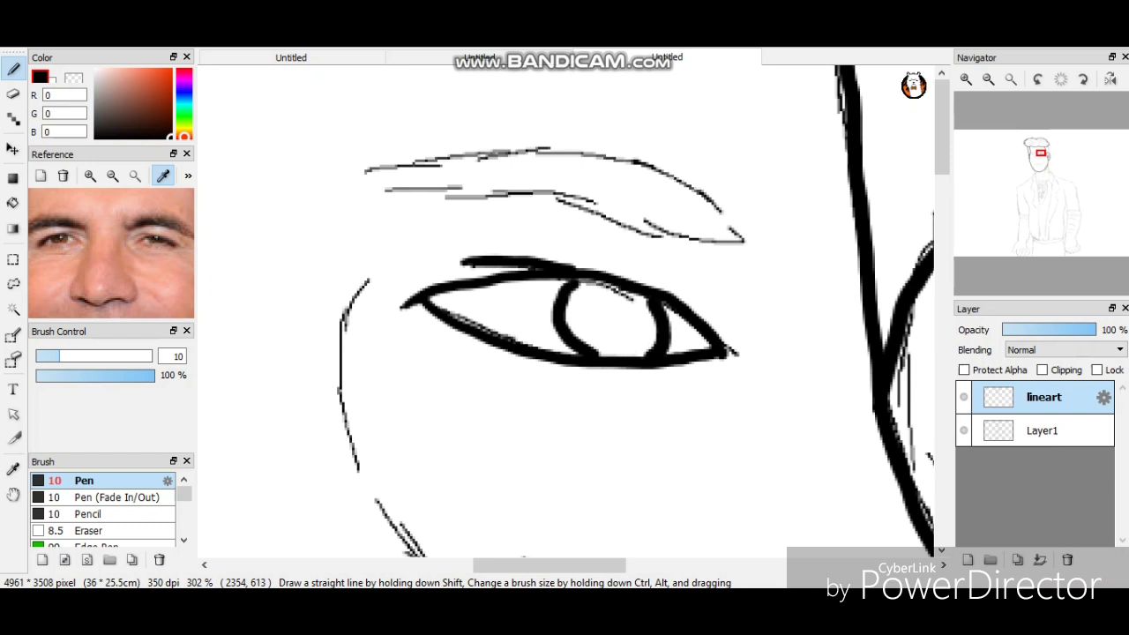
Ink the upper and lower edges of the eyebrow on the larger ear's side.
{"action": "mouse_move", "coordinate": [367, 176]}
{"action": "left_mouse_down"}
{"action": "mouse_move", "coordinate": [622, 153]}
{"action": "mouse_move", "coordinate": [750, 237]}
{"action": "left_mouse_up"}
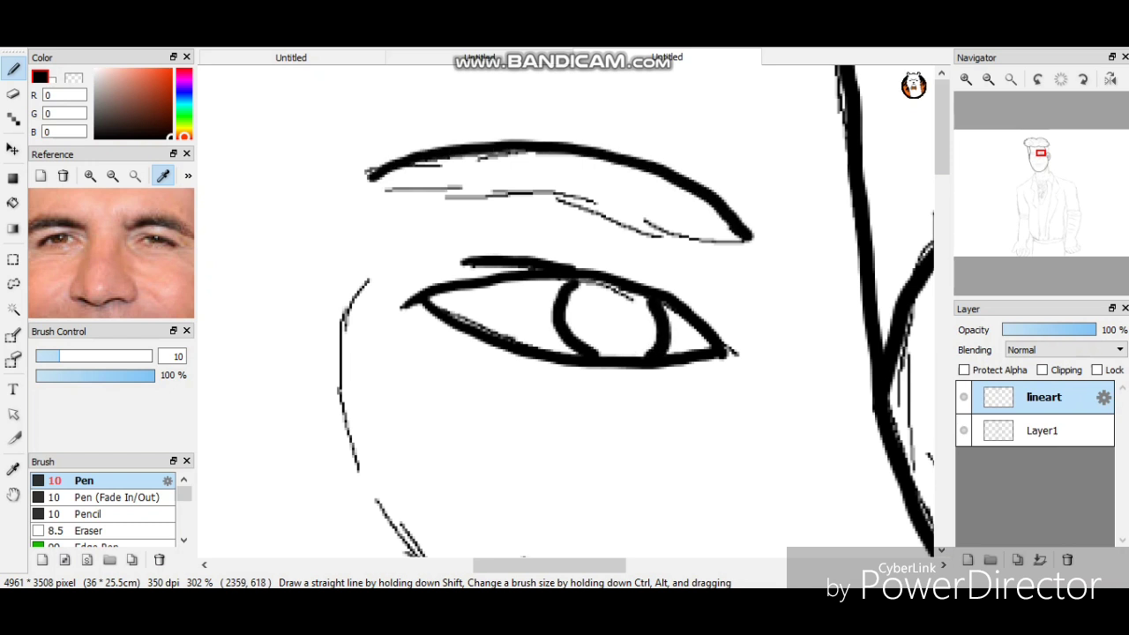
{"action": "mouse_move", "coordinate": [376, 187]}
{"action": "left_mouse_down"}
{"action": "mouse_move", "coordinate": [575, 201]}
{"action": "mouse_move", "coordinate": [457, 182]}
{"action": "mouse_move", "coordinate": [662, 235]}
{"action": "mouse_move", "coordinate": [748, 240]}
{"action": "mouse_move", "coordinate": [798, 411]}
{"action": "mouse_move", "coordinate": [267, 249]}
{"action": "mouse_move", "coordinate": [152, 134]}
{"action": "left_mouse_up"}
{"action": "key", "text": "ctrl+z"}
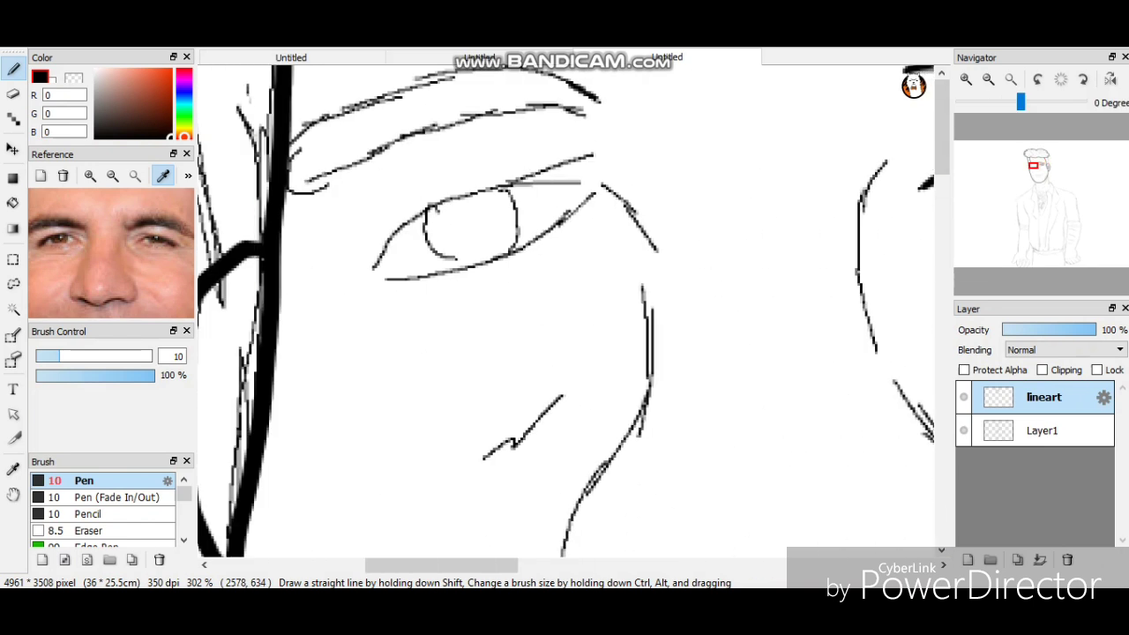
Ink the outline and upper lid crease of the eye nearer the smaller ear.
{"action": "mouse_move", "coordinate": [578, 181]}
{"action": "left_mouse_down"}
{"action": "mouse_move", "coordinate": [429, 205]}
{"action": "mouse_move", "coordinate": [369, 260]}
{"action": "mouse_move", "coordinate": [367, 275]}
{"action": "mouse_move", "coordinate": [509, 251]}
{"action": "mouse_move", "coordinate": [365, 281]}
{"action": "left_mouse_up"}
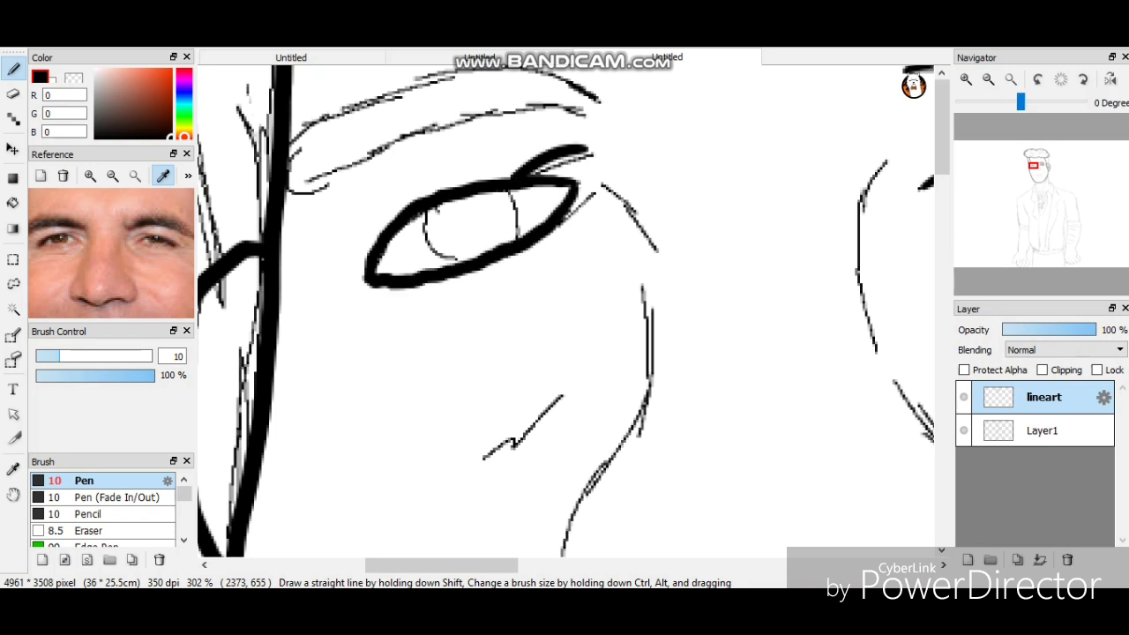
{"action": "left_click", "coordinate": [1026, 165]}
{"action": "left_click", "coordinate": [1032, 154]}
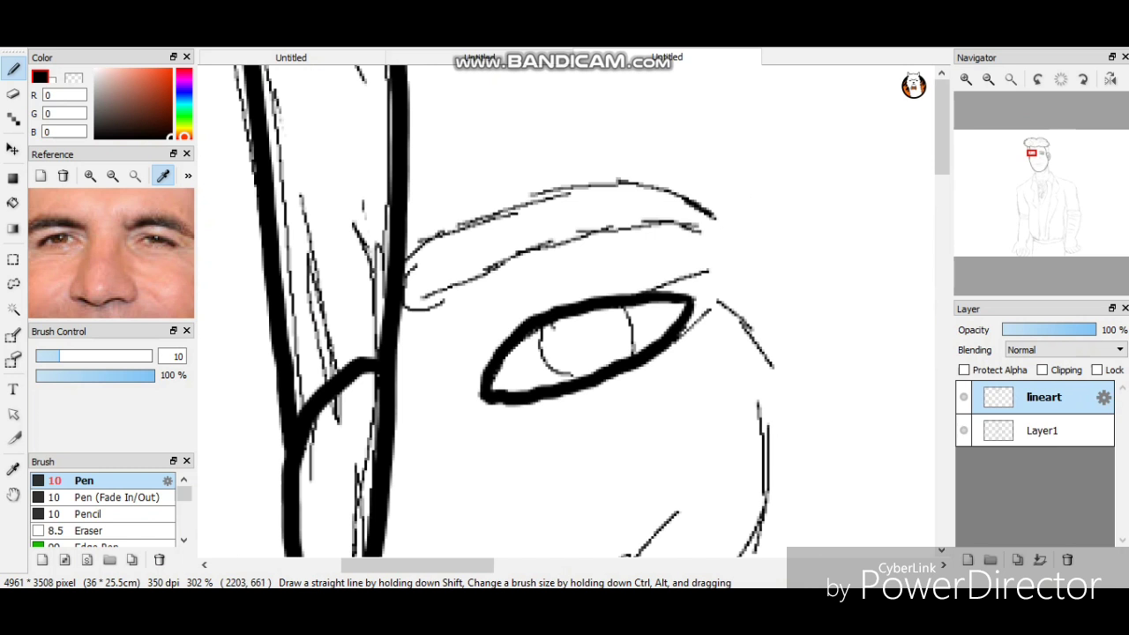
{"action": "left_click_drag", "start_coordinate": [619, 291], "coordinate": [706, 274]}
{"action": "key", "text": "h"}
{"action": "key", "text": "h"}
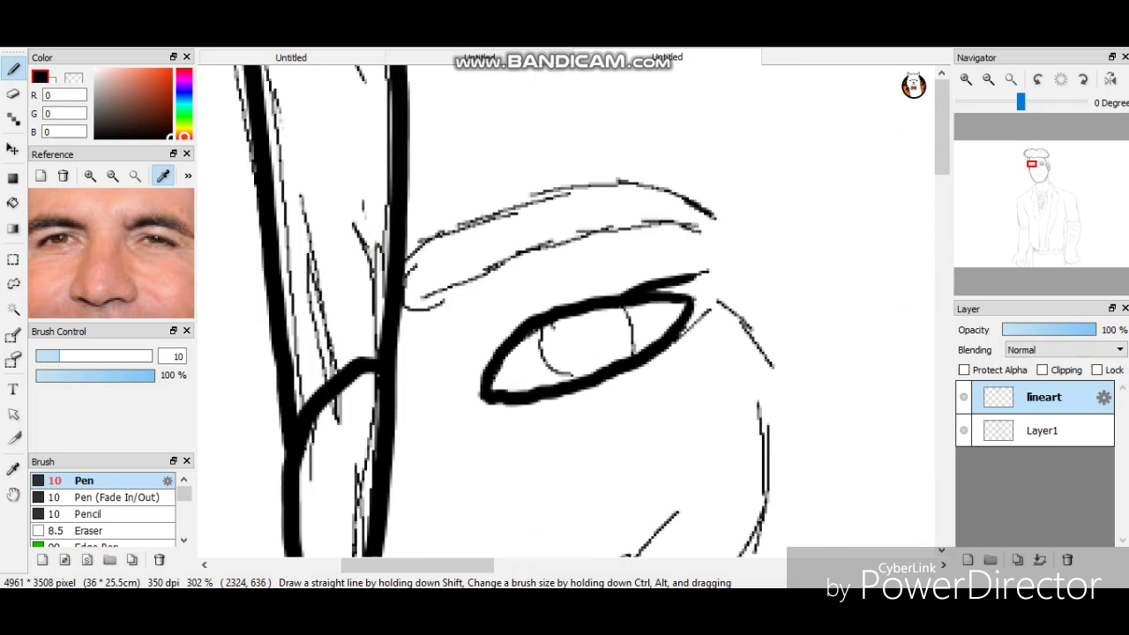
Ink the eyebrow on the smaller ear's side with its upper edge, rounded outer end and lower edge.
{"action": "mouse_move", "coordinate": [706, 231]}
{"action": "left_mouse_down"}
{"action": "mouse_move", "coordinate": [609, 225]}
{"action": "mouse_move", "coordinate": [424, 306]}
{"action": "left_mouse_up"}
{"action": "key", "text": "ctrl+z"}
{"action": "left_click_drag", "start_coordinate": [485, 281], "coordinate": [706, 233]}
{"action": "key", "text": "ctrl+z"}
{"action": "key", "text": "ctrl+z"}
{"action": "mouse_move", "coordinate": [420, 251]}
{"action": "left_mouse_down"}
{"action": "mouse_move", "coordinate": [454, 316]}
{"action": "mouse_move", "coordinate": [699, 231]}
{"action": "left_mouse_up"}
{"action": "mouse_move", "coordinate": [704, 209]}
{"action": "left_mouse_down"}
{"action": "mouse_move", "coordinate": [454, 220]}
{"action": "mouse_move", "coordinate": [408, 258]}
{"action": "mouse_move", "coordinate": [533, 202]}
{"action": "mouse_move", "coordinate": [658, 188]}
{"action": "mouse_move", "coordinate": [702, 213]}
{"action": "left_mouse_up"}
{"action": "key", "text": "ctrl+z"}
Ink the nose bridge lines between the eyes and the short cheek crease below the eye nearer the smaller ear.
{"action": "left_click_drag", "start_coordinate": [1032, 163], "coordinate": [1038, 162]}
{"action": "left_click_drag", "start_coordinate": [307, 181], "coordinate": [369, 249]}
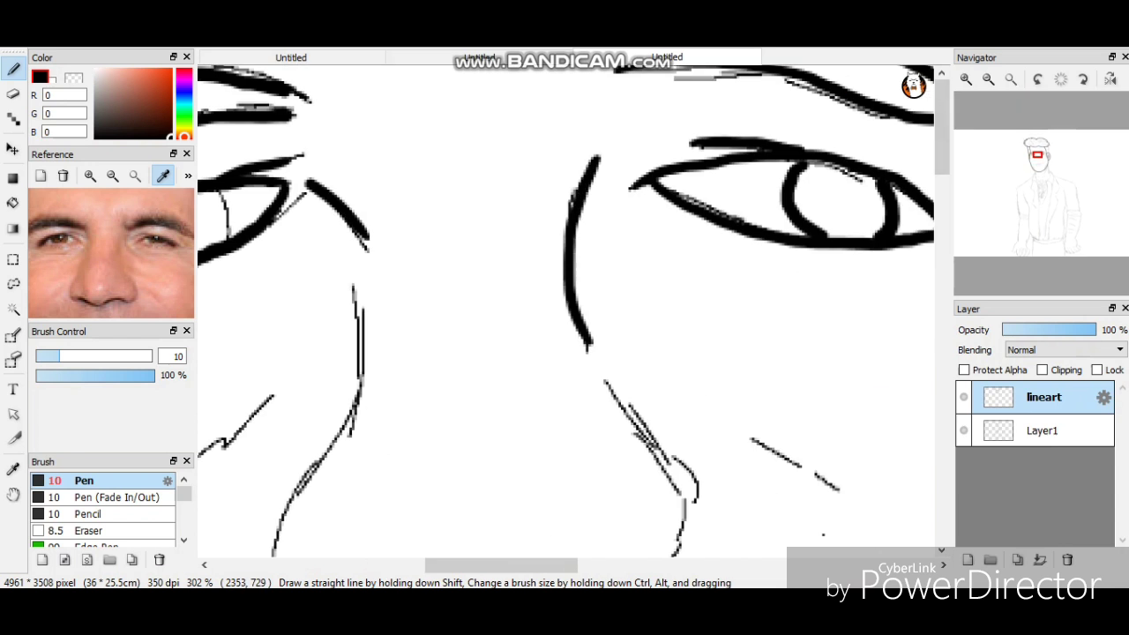
{"action": "left_click_drag", "start_coordinate": [1037, 155], "coordinate": [1031, 157]}
{"action": "left_click_drag", "start_coordinate": [676, 223], "coordinate": [602, 281]}
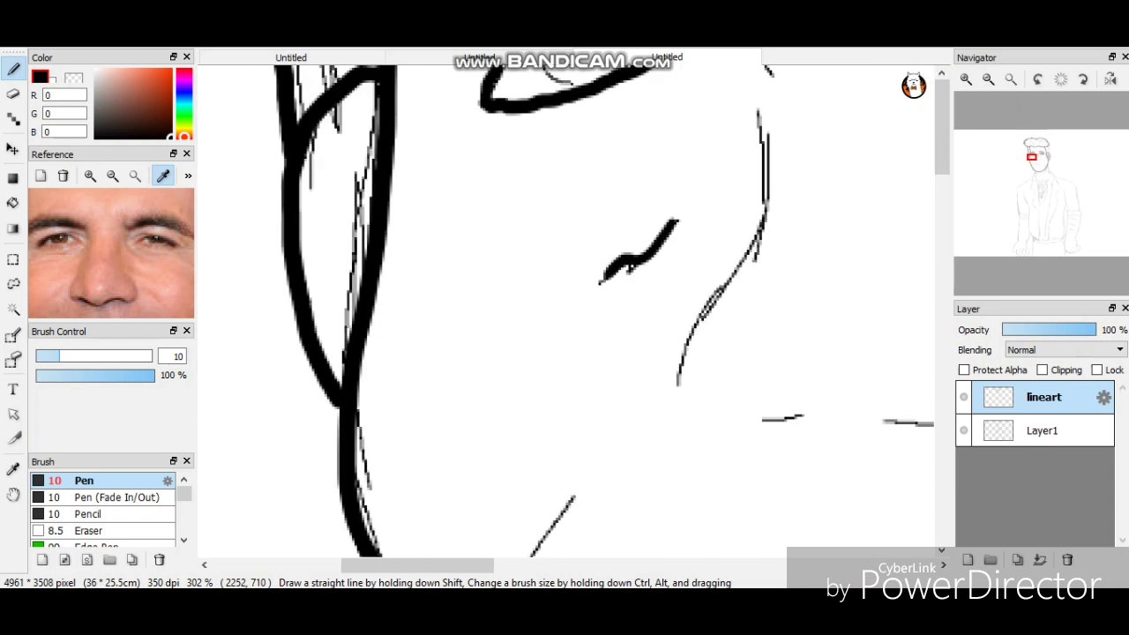
Ink the nose's lower contour along both sides, with the nostril curves and the rounded tip at its base.
{"action": "mouse_move", "coordinate": [759, 108]}
{"action": "left_mouse_down"}
{"action": "mouse_move", "coordinate": [743, 258]}
{"action": "mouse_move", "coordinate": [690, 402]}
{"action": "left_mouse_up"}
{"action": "scroll", "coordinate": [564, 309], "scroll_direction": "up", "scroll_amount": 5}
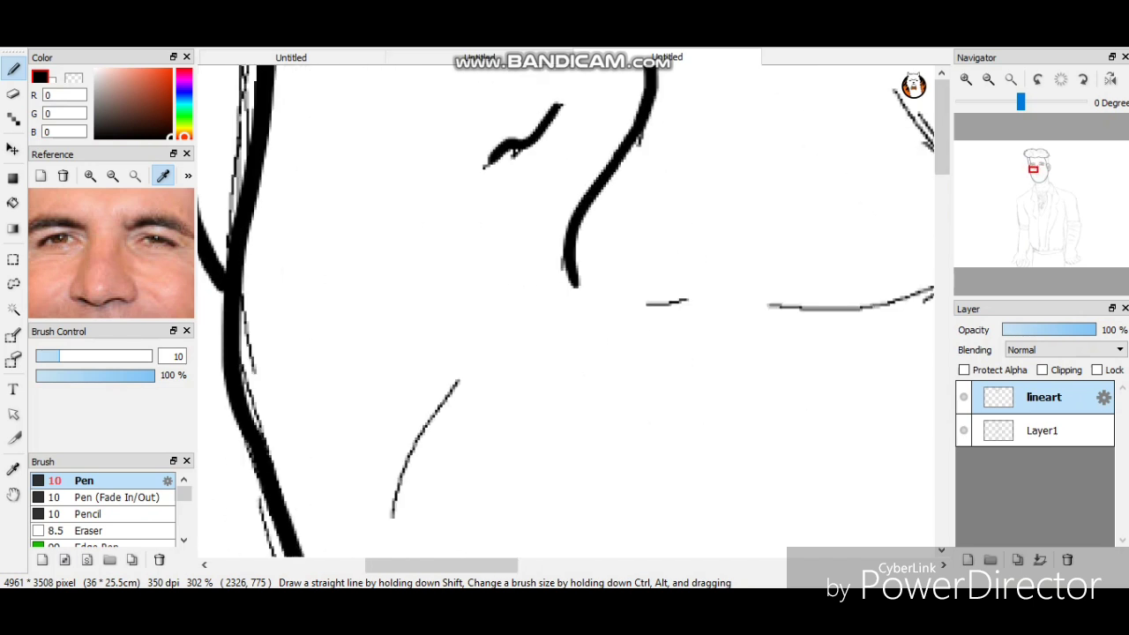
{"action": "mouse_move", "coordinate": [536, 346]}
{"action": "left_mouse_down"}
{"action": "mouse_move", "coordinate": [628, 358]}
{"action": "mouse_move", "coordinate": [688, 387]}
{"action": "mouse_move", "coordinate": [766, 362]}
{"action": "left_mouse_up"}
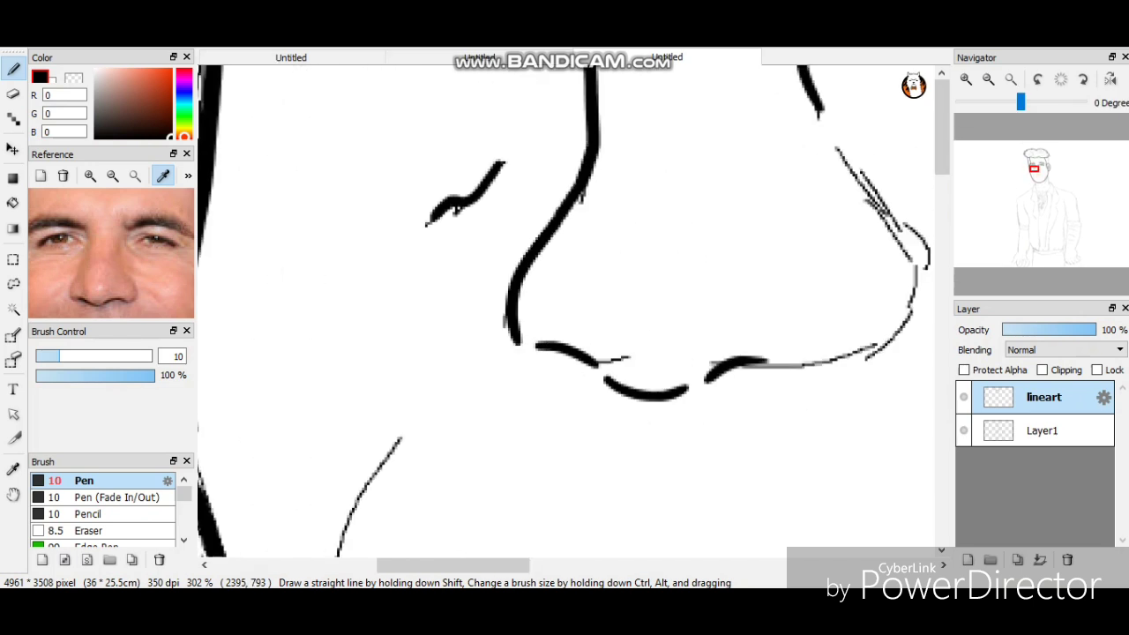
{"action": "scroll", "coordinate": [564, 309], "scroll_direction": "up", "scroll_amount": 3}
{"action": "scroll", "coordinate": [565, 309], "scroll_direction": "right", "scroll_amount": 4}
{"action": "mouse_move", "coordinate": [618, 481]}
{"action": "left_mouse_down"}
{"action": "mouse_move", "coordinate": [699, 451]}
{"action": "mouse_move", "coordinate": [734, 371]}
{"action": "mouse_move", "coordinate": [664, 263]}
{"action": "left_mouse_up"}
Ink the broken cheek creases from beside the nose towards the mouth corner on the larger ear's side.
{"action": "scroll", "coordinate": [564, 309], "scroll_direction": "down", "scroll_amount": 3}
{"action": "scroll", "coordinate": [565, 309], "scroll_direction": "left", "scroll_amount": 3}
{"action": "scroll", "coordinate": [565, 308], "scroll_direction": "up", "scroll_amount": 3}
{"action": "scroll", "coordinate": [565, 309], "scroll_direction": "right", "scroll_amount": 3}
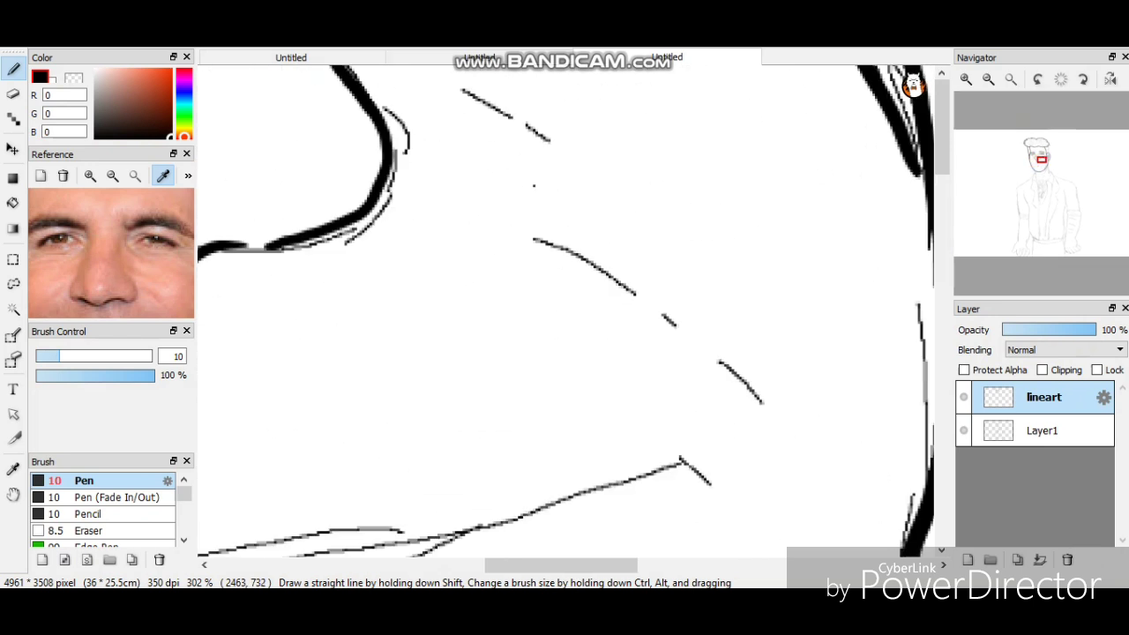
{"action": "left_click_drag", "start_coordinate": [460, 86], "coordinate": [527, 132]}
{"action": "left_click_drag", "start_coordinate": [533, 238], "coordinate": [676, 325]}
{"action": "left_click_drag", "start_coordinate": [720, 362], "coordinate": [763, 403]}
Ink the smile line and the two short cheek creases beside the mouth on the smaller ear's side.
{"action": "scroll", "coordinate": [565, 309], "scroll_direction": "down", "scroll_amount": 3}
{"action": "scroll", "coordinate": [564, 309], "scroll_direction": "left", "scroll_amount": 3}
{"action": "scroll", "coordinate": [565, 308], "scroll_direction": "down", "scroll_amount": 2}
{"action": "scroll", "coordinate": [565, 309], "scroll_direction": "left", "scroll_amount": 2}
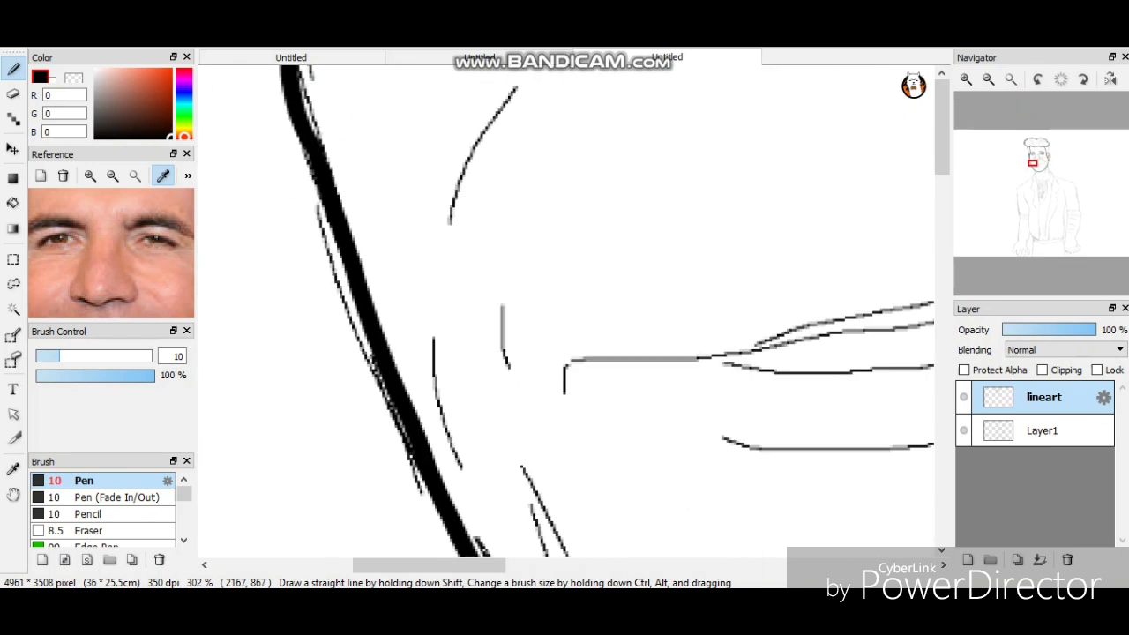
{"action": "left_click_drag", "start_coordinate": [518, 86], "coordinate": [465, 229]}
{"action": "left_click_drag", "start_coordinate": [501, 309], "coordinate": [508, 369]}
{"action": "left_click_drag", "start_coordinate": [430, 340], "coordinate": [472, 494]}
{"action": "scroll", "coordinate": [565, 309], "scroll_direction": "down", "scroll_amount": 3}
{"action": "scroll", "coordinate": [564, 309], "scroll_direction": "right", "scroll_amount": 1}
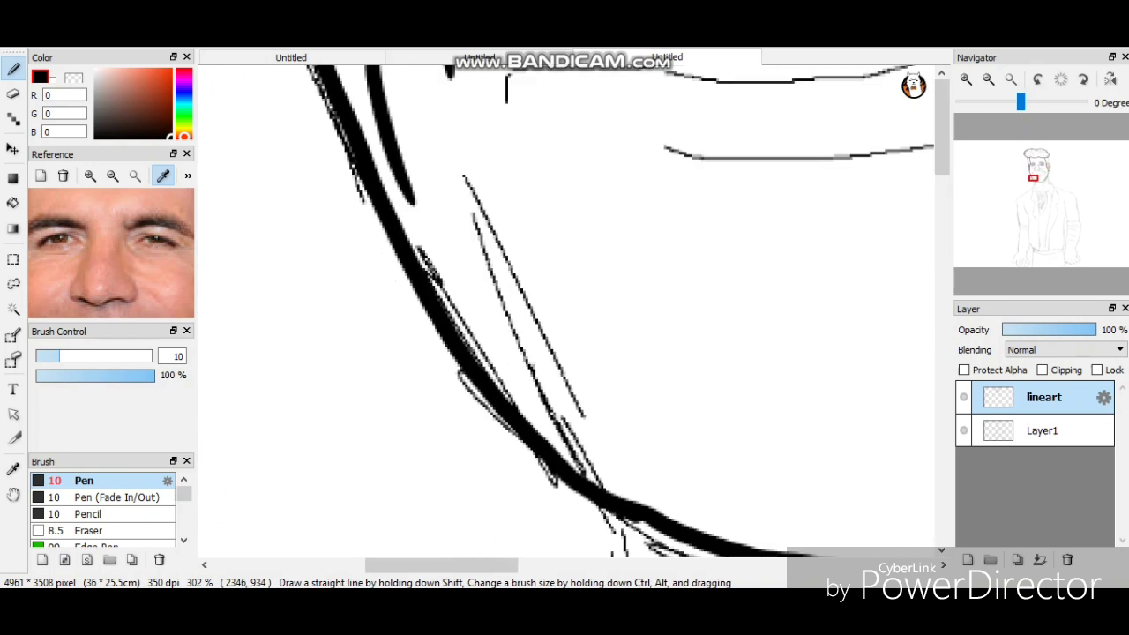
{"action": "left_click_drag", "start_coordinate": [466, 179], "coordinate": [582, 395]}
{"action": "left_click_drag", "start_coordinate": [472, 214], "coordinate": [545, 395]}
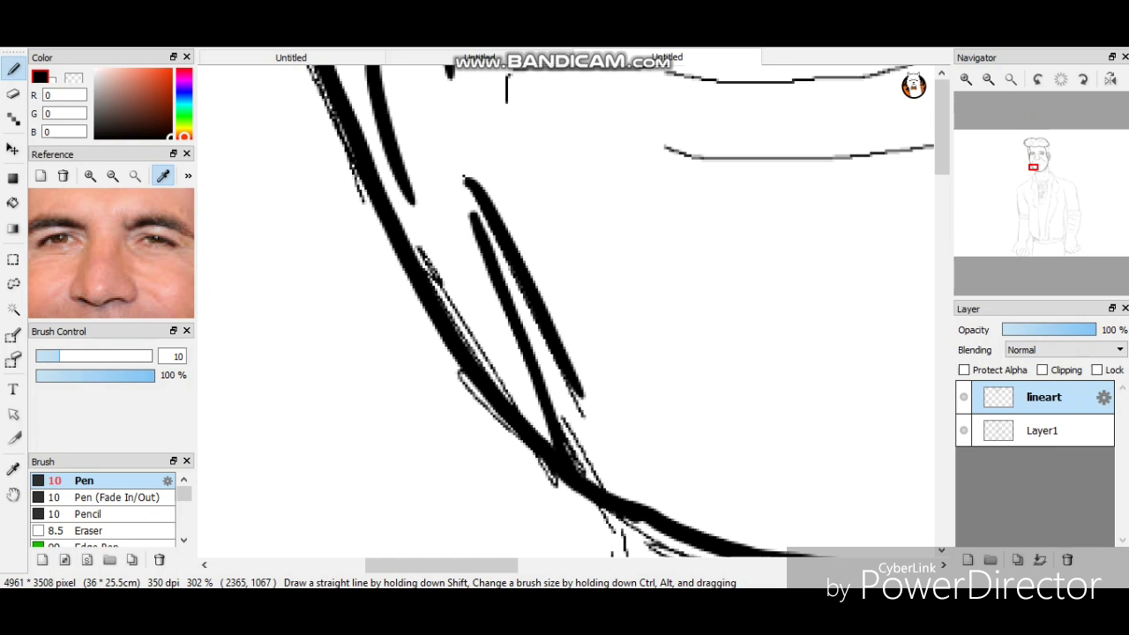
{"action": "key", "text": "ctrl+z"}
{"action": "key", "text": "ctrl+z"}
{"action": "left_click_drag", "start_coordinate": [467, 183], "coordinate": [580, 477]}
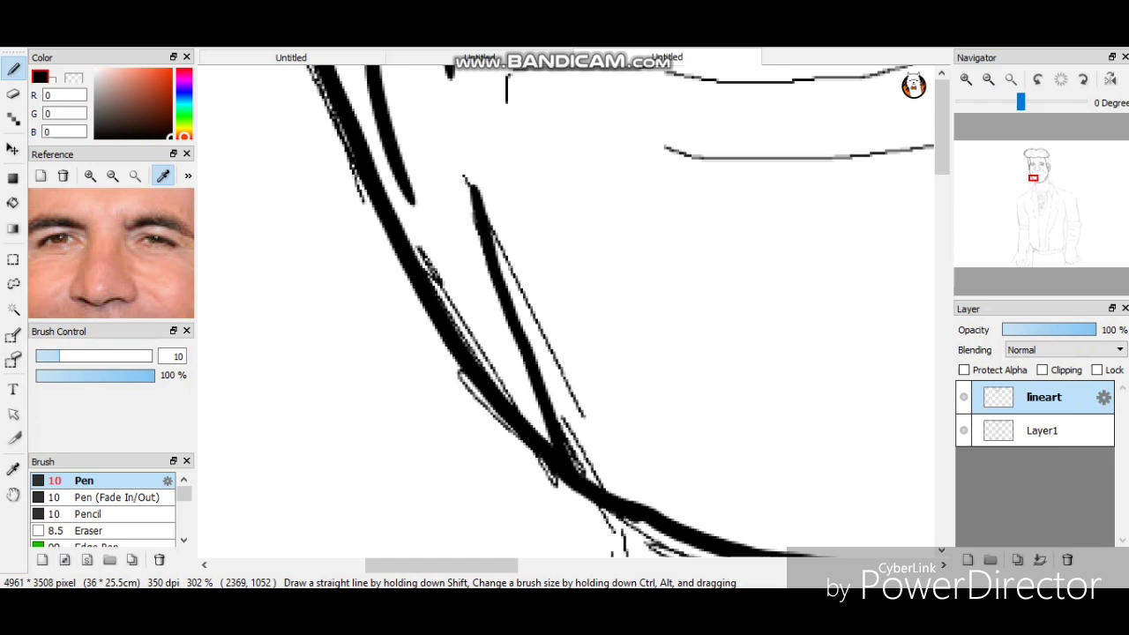
{"action": "key", "text": "ctrl+z"}
Ink a fold line down to the jaw on each side of the chin and the short curved crease on the larger ear's side.
{"action": "left_click_drag", "start_coordinate": [465, 180], "coordinate": [583, 496]}
{"action": "scroll", "coordinate": [565, 308], "scroll_direction": "right", "scroll_amount": 5}
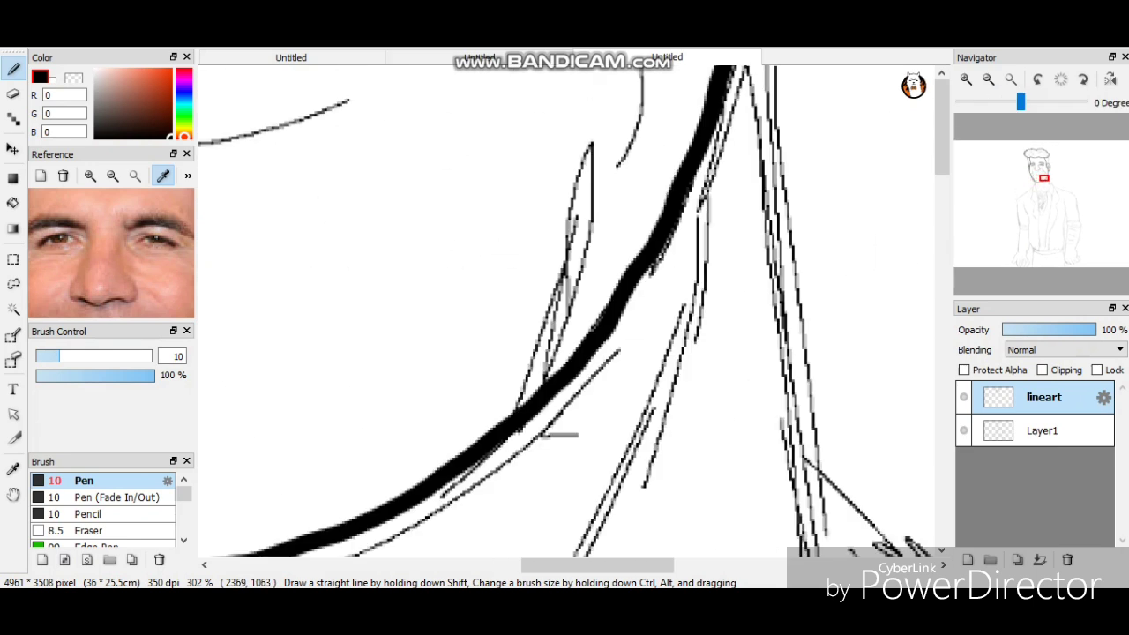
{"action": "left_click_drag", "start_coordinate": [505, 403], "coordinate": [464, 523]}
{"action": "left_click_drag", "start_coordinate": [545, 243], "coordinate": [496, 406]}
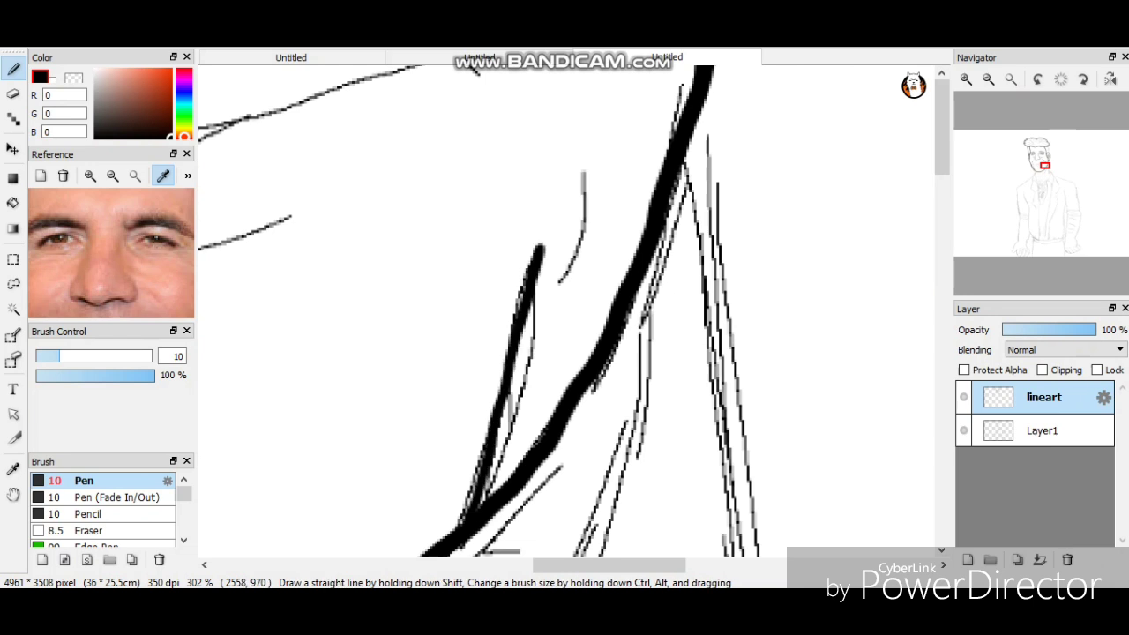
{"action": "left_click_drag", "start_coordinate": [595, 167], "coordinate": [567, 300]}
Ink the long line between the lips from corner to corner, with a short crease at the mouth corner.
{"action": "scroll", "coordinate": [565, 309], "scroll_direction": "left", "scroll_amount": 5}
{"action": "scroll", "coordinate": [565, 309], "scroll_direction": "left", "scroll_amount": 5}
{"action": "left_click_drag", "start_coordinate": [444, 299], "coordinate": [451, 339]}
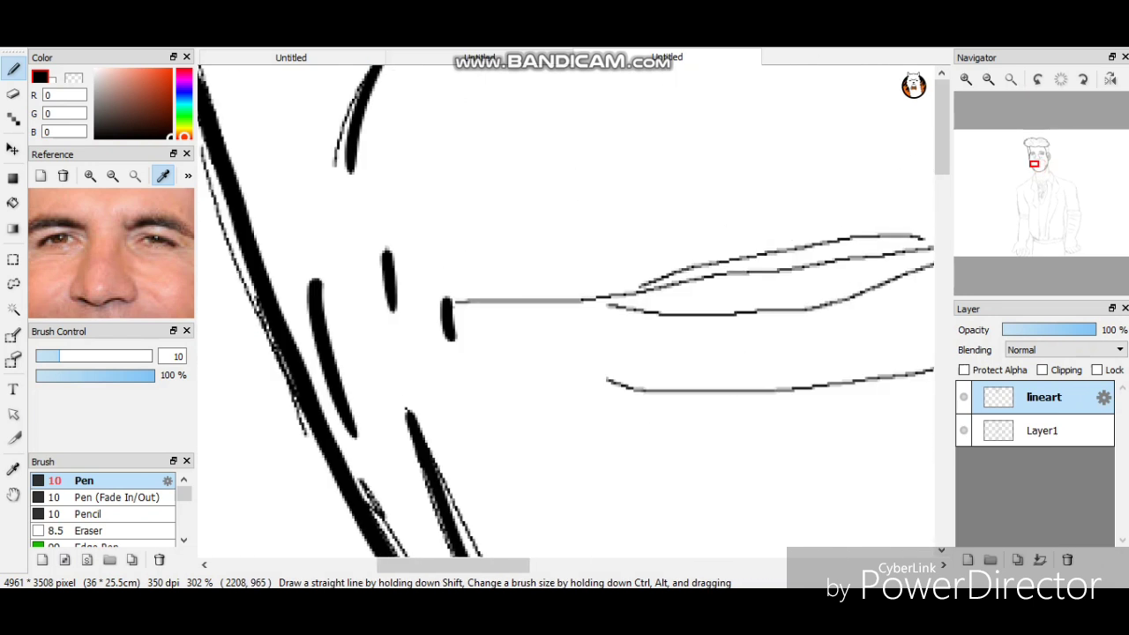
{"action": "mouse_move", "coordinate": [450, 300]}
{"action": "left_mouse_down"}
{"action": "mouse_move", "coordinate": [709, 286]}
{"action": "mouse_move", "coordinate": [917, 245]}
{"action": "left_mouse_up"}
{"action": "scroll", "coordinate": [565, 309], "scroll_direction": "right", "scroll_amount": 5}
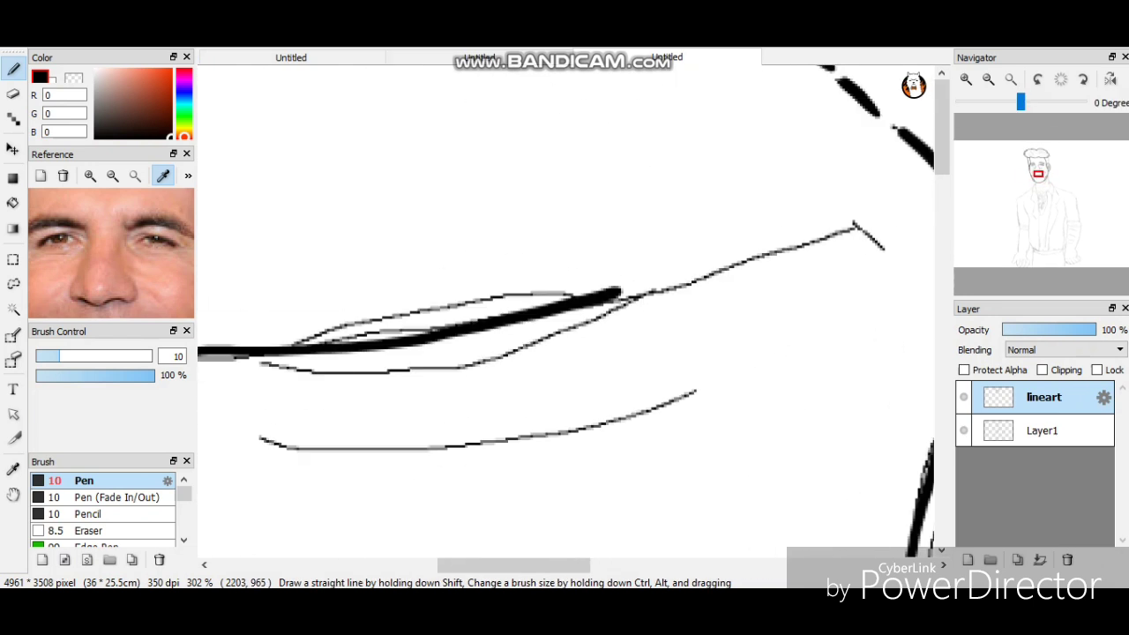
{"action": "left_click_drag", "start_coordinate": [679, 291], "coordinate": [922, 227]}
Ink the curves just above and below the middle of the mouth line and the lower lip's bottom edge.
{"action": "scroll", "coordinate": [565, 308], "scroll_direction": "left", "scroll_amount": 5}
{"action": "scroll", "coordinate": [564, 308], "scroll_direction": "down", "scroll_amount": 3}
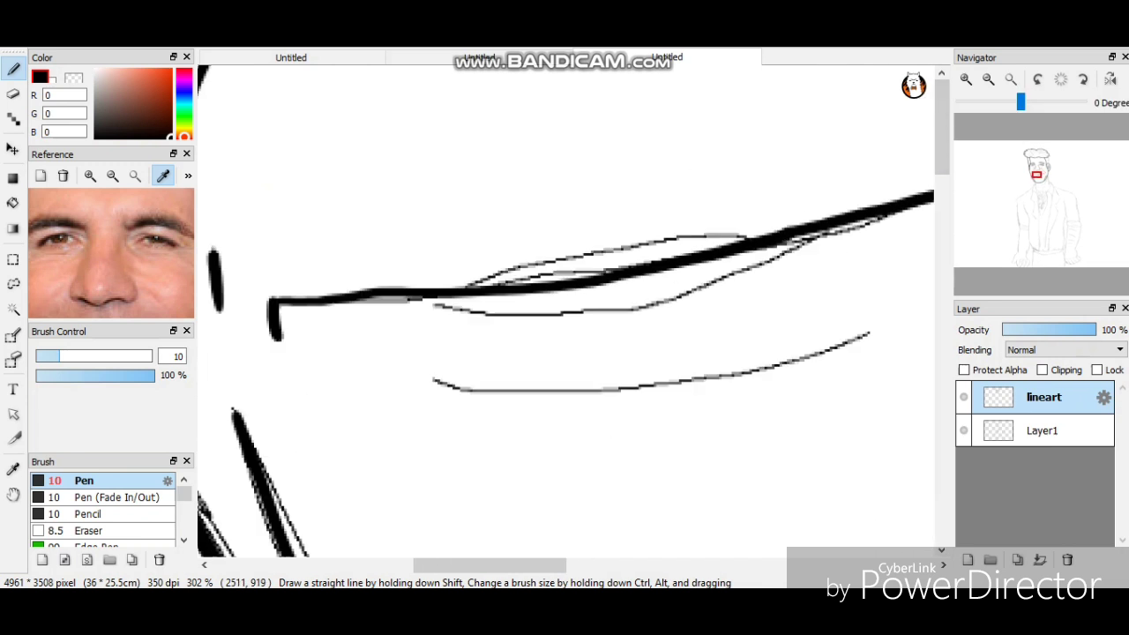
{"action": "mouse_move", "coordinate": [547, 240]}
{"action": "left_mouse_down"}
{"action": "mouse_move", "coordinate": [693, 251]}
{"action": "mouse_move", "coordinate": [804, 226]}
{"action": "mouse_move", "coordinate": [922, 182]}
{"action": "left_mouse_up"}
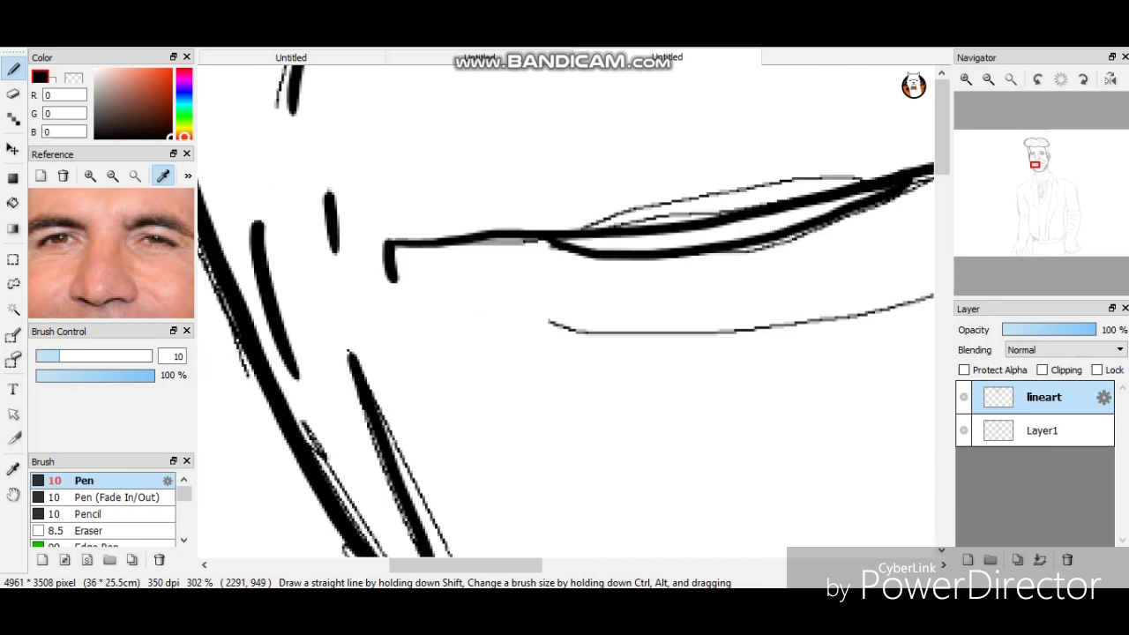
{"action": "left_click_drag", "start_coordinate": [580, 227], "coordinate": [860, 177]}
{"action": "mouse_move", "coordinate": [549, 323]}
{"action": "left_mouse_down"}
{"action": "mouse_move", "coordinate": [804, 309]}
{"action": "mouse_move", "coordinate": [934, 279]}
{"action": "left_mouse_up"}
Ink both sides of the iris in the eye nearer the smaller ear.
{"action": "scroll", "coordinate": [564, 309], "scroll_direction": "down", "scroll_amount": 5}
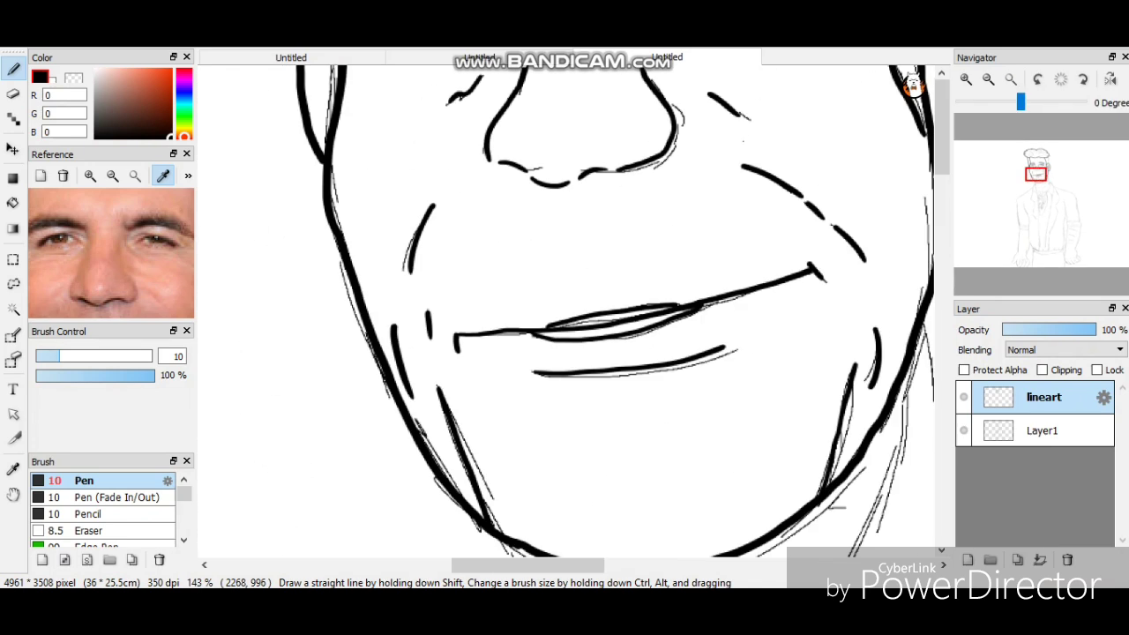
{"action": "scroll", "coordinate": [565, 309], "scroll_direction": "down", "scroll_amount": 2}
{"action": "scroll", "coordinate": [618, 353], "scroll_direction": "up", "scroll_amount": 6}
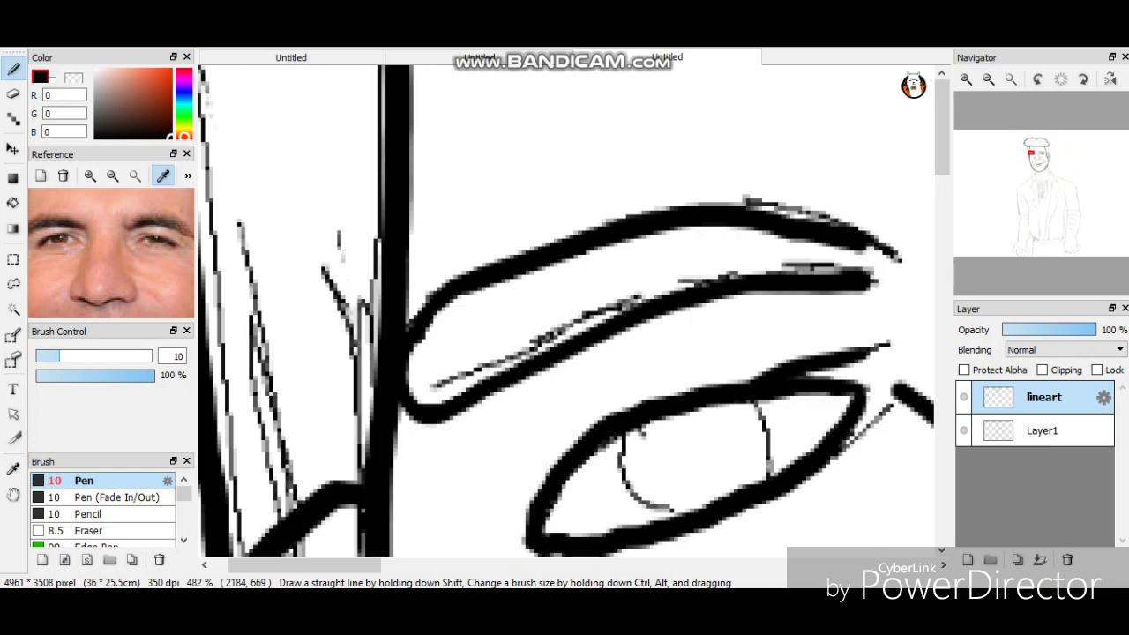
{"action": "mouse_move", "coordinate": [622, 433]}
{"action": "left_mouse_down"}
{"action": "mouse_move", "coordinate": [644, 507]}
{"action": "mouse_move", "coordinate": [679, 521]}
{"action": "left_mouse_up"}
{"action": "left_click_drag", "start_coordinate": [757, 401], "coordinate": [772, 477]}
{"action": "scroll", "coordinate": [565, 309], "scroll_direction": "down", "scroll_amount": 3}
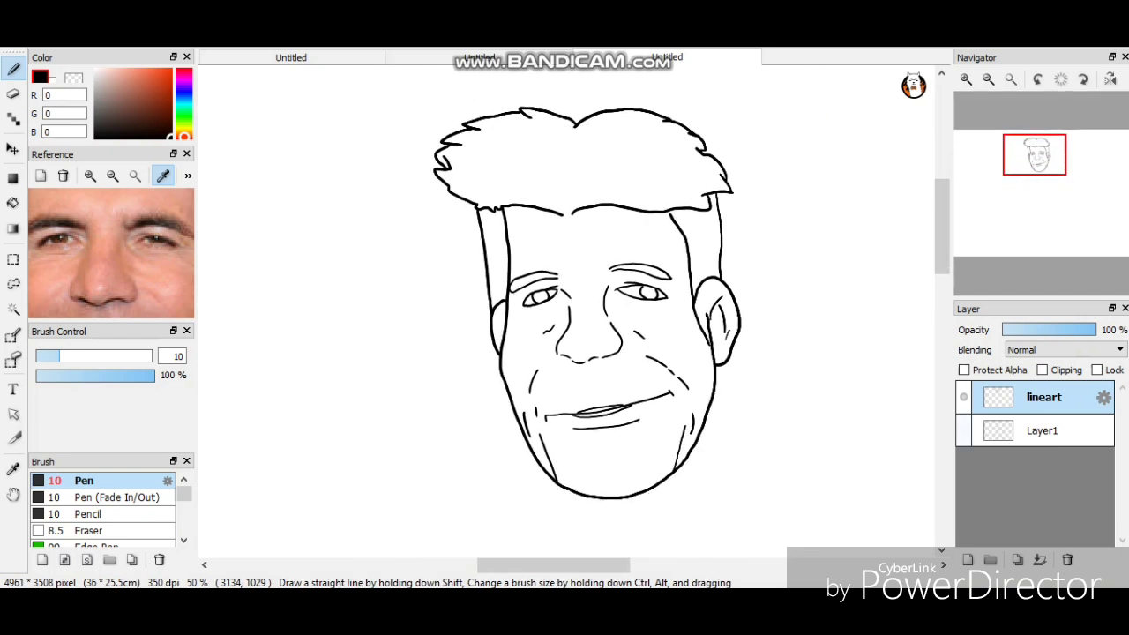
Ink the neck's side edge below the larger ear and the slanting tendon line running down from the jaw.
{"action": "left_click_drag", "start_coordinate": [1035, 168], "coordinate": [1046, 171]}
{"action": "scroll", "coordinate": [565, 309], "scroll_direction": "down", "scroll_amount": 3}
{"action": "scroll", "coordinate": [565, 308], "scroll_direction": "up", "scroll_amount": 3}
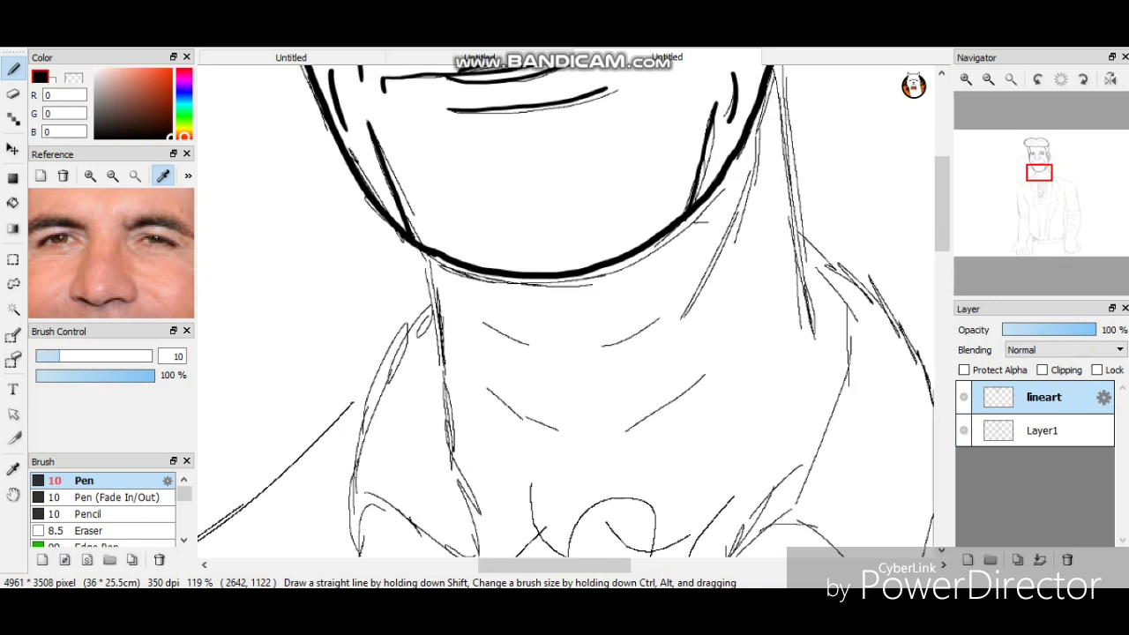
{"action": "scroll", "coordinate": [564, 309], "scroll_direction": "down", "scroll_amount": 2}
{"action": "left_click_drag", "start_coordinate": [694, 152], "coordinate": [720, 322]}
{"action": "mouse_move", "coordinate": [691, 176]}
{"action": "left_mouse_down"}
{"action": "mouse_move", "coordinate": [644, 311]}
{"action": "mouse_move", "coordinate": [623, 313]}
{"action": "left_mouse_up"}
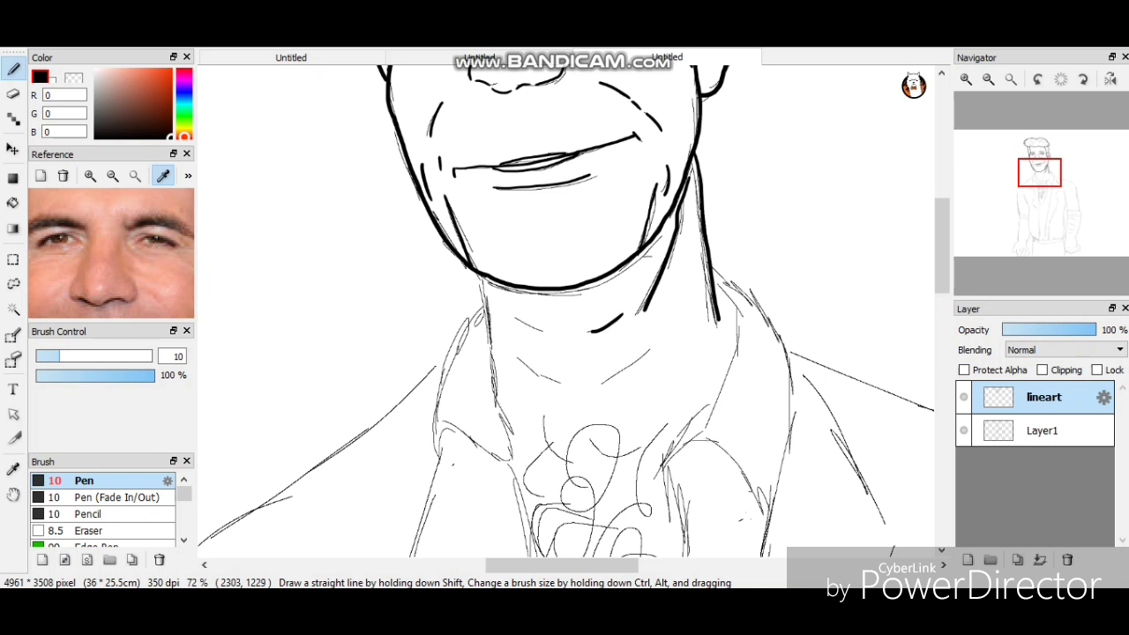
Ink the short creases across the throat and the neck's opposite side edge down from the jaw.
{"action": "mouse_move", "coordinate": [507, 310]}
{"action": "left_mouse_down"}
{"action": "mouse_move", "coordinate": [545, 331]}
{"action": "mouse_move", "coordinate": [569, 383]}
{"action": "mouse_move", "coordinate": [661, 344]}
{"action": "left_mouse_up"}
{"action": "key", "text": "ctrl+z"}
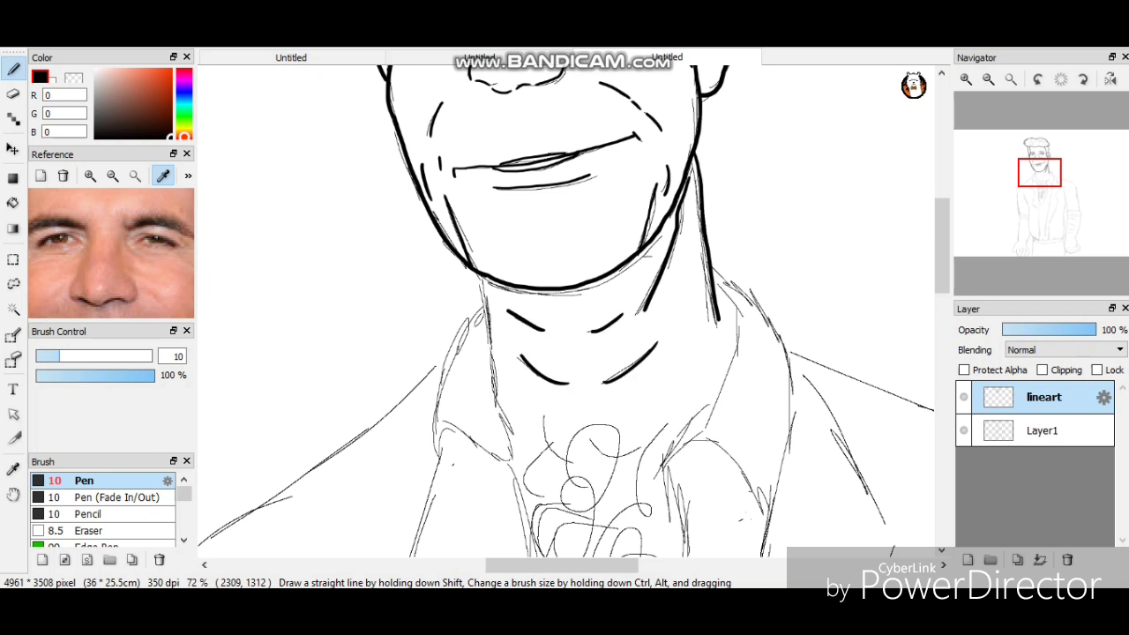
{"action": "left_click_drag", "start_coordinate": [478, 273], "coordinate": [498, 413]}
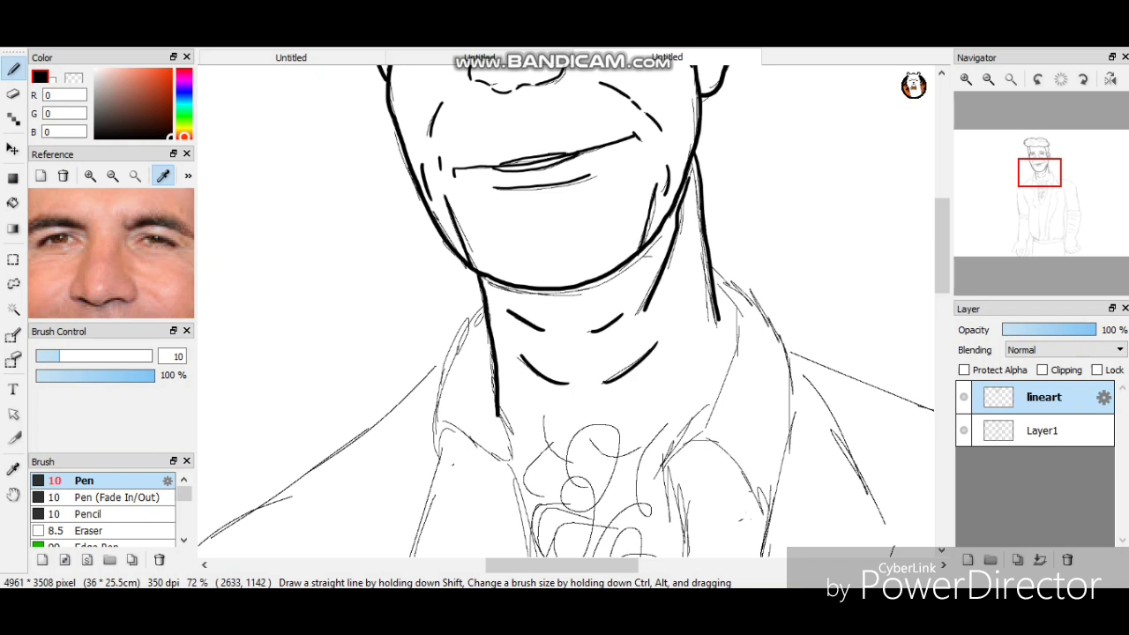
Ink the shirt collar on the larger ear's side with its inner edge, pointed tip and outer edge.
{"action": "scroll", "coordinate": [564, 309], "scroll_direction": "down", "scroll_amount": 4}
{"action": "mouse_move", "coordinate": [713, 135]}
{"action": "left_mouse_down"}
{"action": "mouse_move", "coordinate": [707, 268]}
{"action": "mouse_move", "coordinate": [670, 366]}
{"action": "left_mouse_up"}
{"action": "mouse_move", "coordinate": [702, 284]}
{"action": "left_mouse_down"}
{"action": "mouse_move", "coordinate": [744, 314]}
{"action": "mouse_move", "coordinate": [782, 283]}
{"action": "mouse_move", "coordinate": [761, 156]}
{"action": "left_mouse_up"}
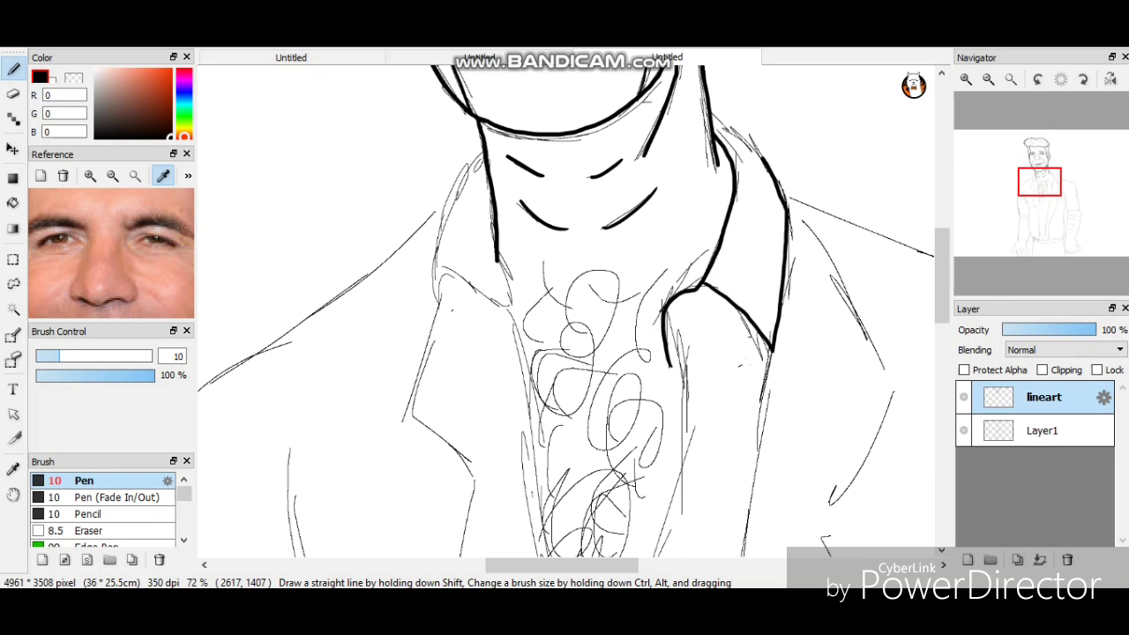
Ink the shirt collar on the smaller ear's side and the V-shaped shirt opening around the chest hair.
{"action": "mouse_move", "coordinate": [498, 261]}
{"action": "left_mouse_down"}
{"action": "mouse_move", "coordinate": [519, 303]}
{"action": "mouse_move", "coordinate": [440, 279]}
{"action": "mouse_move", "coordinate": [461, 177]}
{"action": "left_mouse_up"}
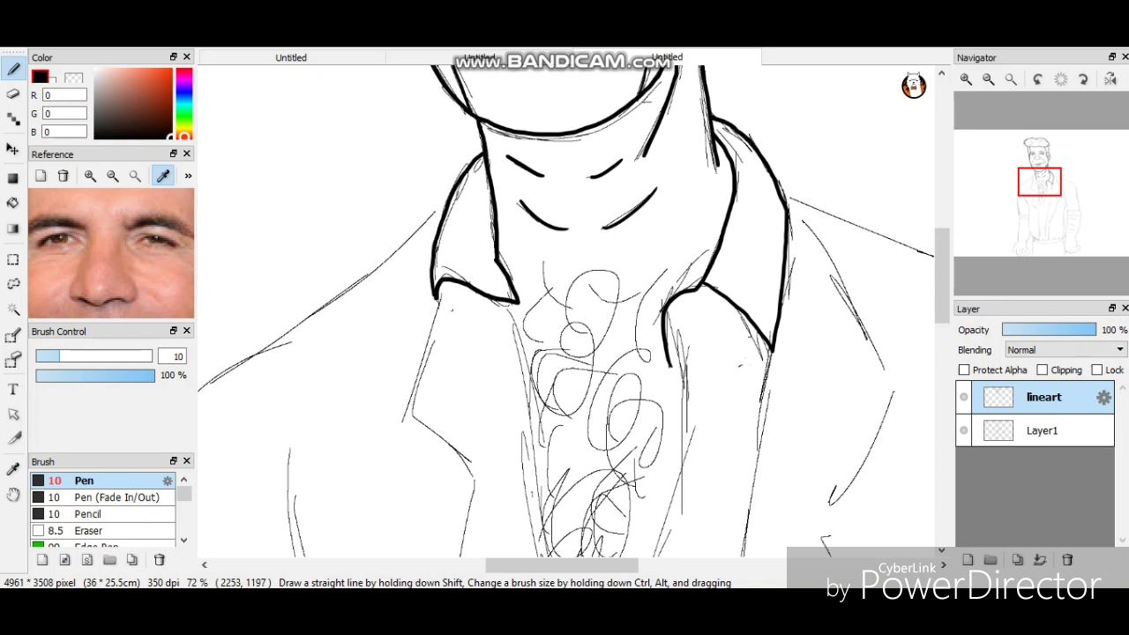
{"action": "scroll", "coordinate": [566, 311], "scroll_direction": "down", "scroll_amount": 5}
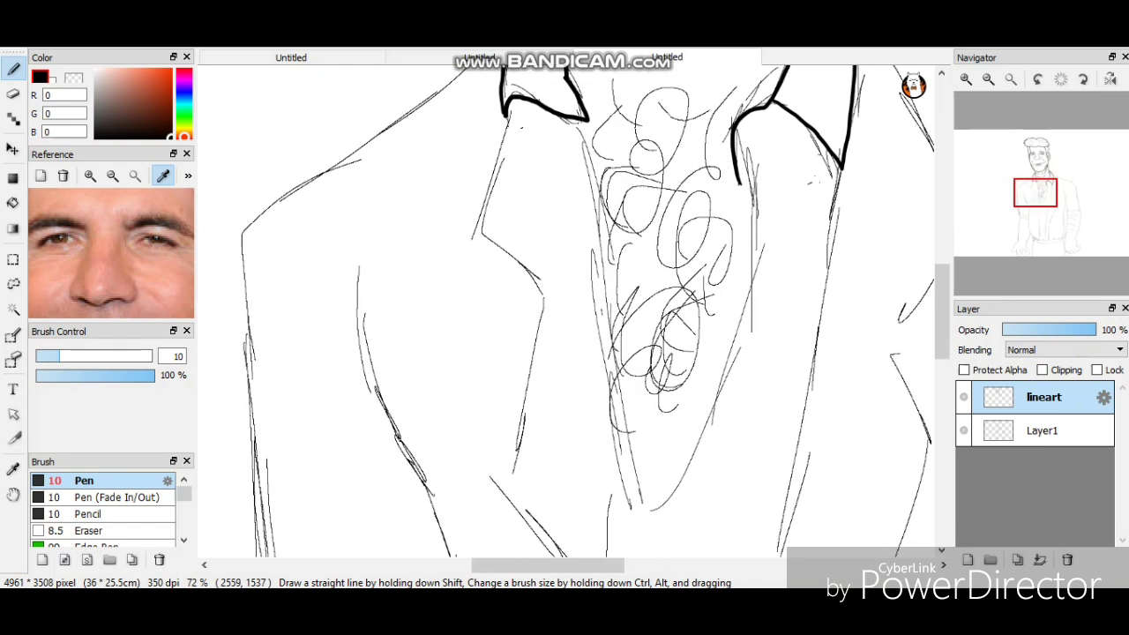
{"action": "mouse_move", "coordinate": [739, 184]}
{"action": "left_mouse_down"}
{"action": "mouse_move", "coordinate": [743, 294]}
{"action": "mouse_move", "coordinate": [657, 509]}
{"action": "mouse_move", "coordinate": [635, 477]}
{"action": "mouse_move", "coordinate": [584, 158]}
{"action": "left_mouse_up"}
Ink the notched jacket lapel on the smaller ear's side and its front edge down to the waist.
{"action": "mouse_move", "coordinate": [508, 113]}
{"action": "left_mouse_down"}
{"action": "mouse_move", "coordinate": [482, 215]}
{"action": "mouse_move", "coordinate": [549, 291]}
{"action": "mouse_move", "coordinate": [533, 353]}
{"action": "mouse_move", "coordinate": [569, 554]}
{"action": "left_mouse_up"}
{"action": "scroll", "coordinate": [564, 308], "scroll_direction": "down", "scroll_amount": 10}
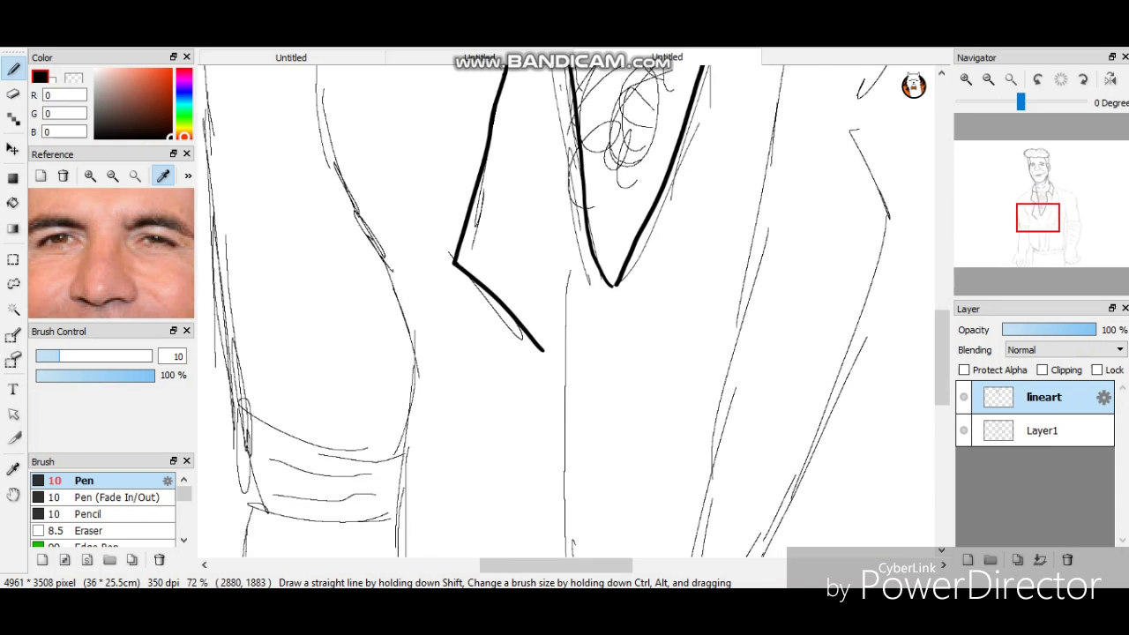
{"action": "scroll", "coordinate": [565, 308], "scroll_direction": "down", "scroll_amount": 5}
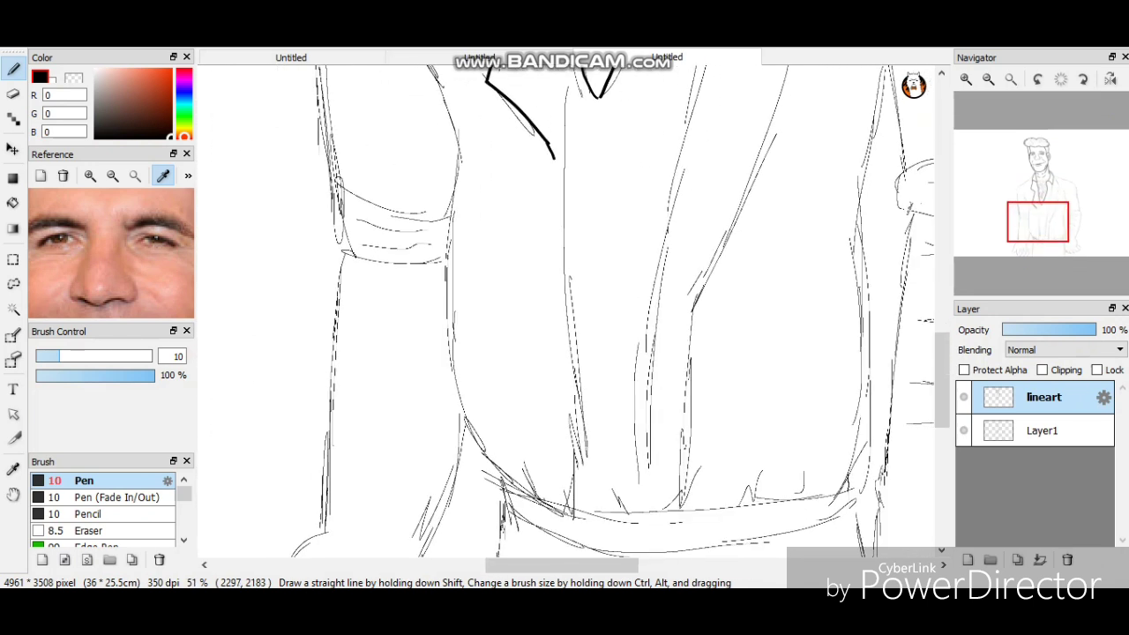
{"action": "key", "text": "ctrl+z"}
{"action": "mouse_move", "coordinate": [555, 159]}
{"action": "left_mouse_down"}
{"action": "mouse_move", "coordinate": [574, 275]}
{"action": "mouse_move", "coordinate": [582, 489]}
{"action": "left_mouse_up"}
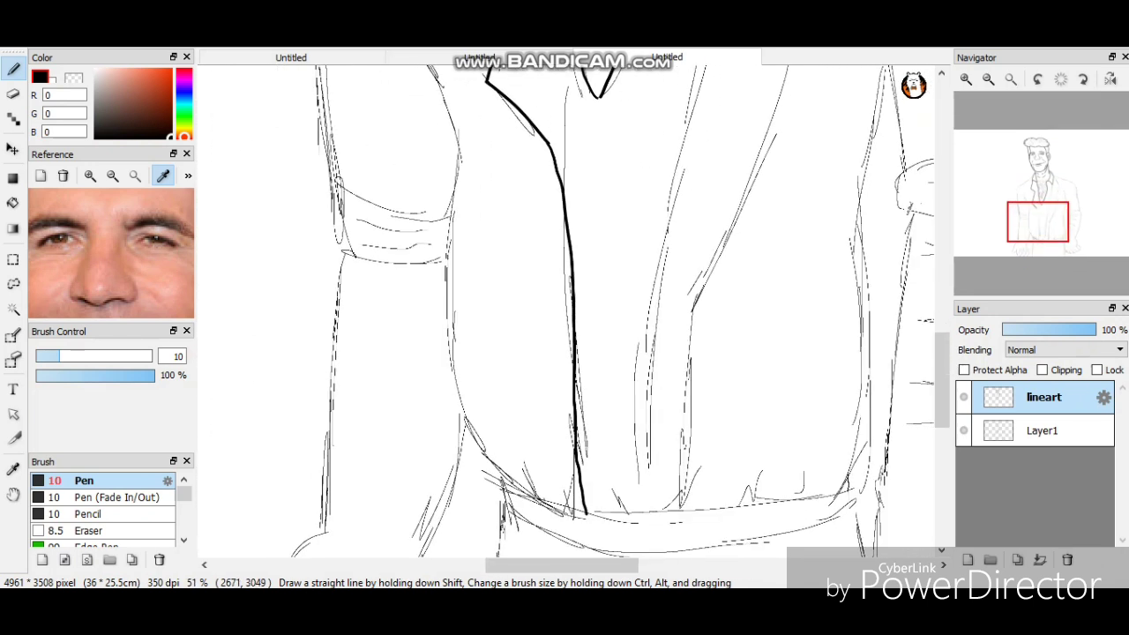
Ink the opposite jacket front's outer edge from the waist up, including the lapel's lower point and notch.
{"action": "mouse_move", "coordinate": [681, 498]}
{"action": "left_mouse_down"}
{"action": "mouse_move", "coordinate": [697, 295]}
{"action": "mouse_move", "coordinate": [800, 74]}
{"action": "left_mouse_up"}
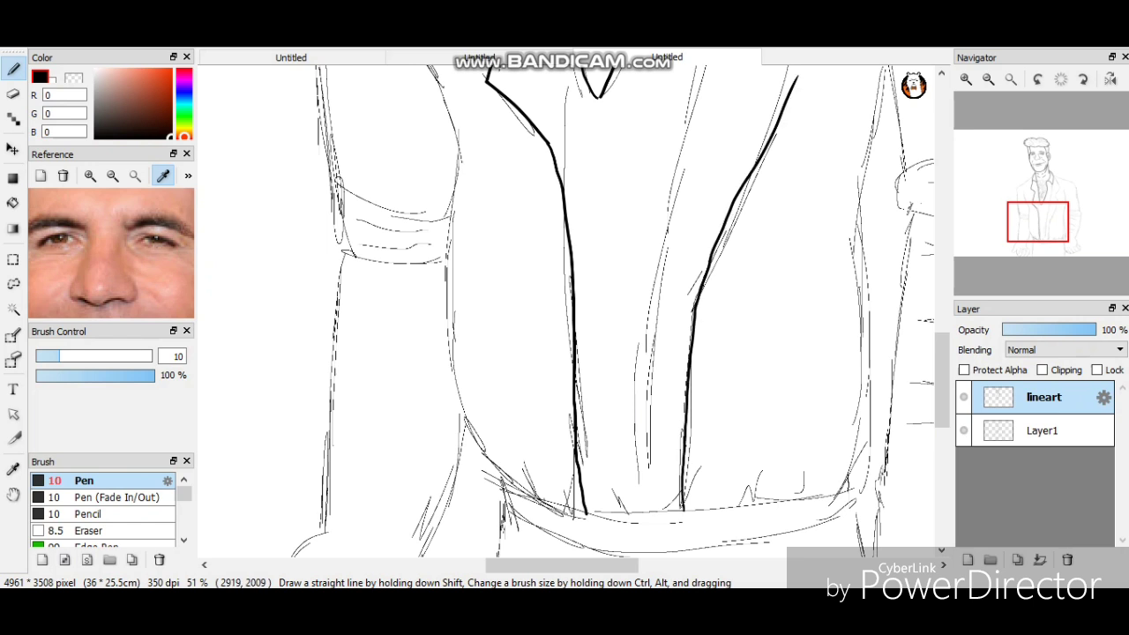
{"action": "scroll", "coordinate": [565, 309], "scroll_direction": "up", "scroll_amount": 5}
{"action": "left_click_drag", "start_coordinate": [738, 321], "coordinate": [719, 284]}
{"action": "key", "text": "ctrl+z"}
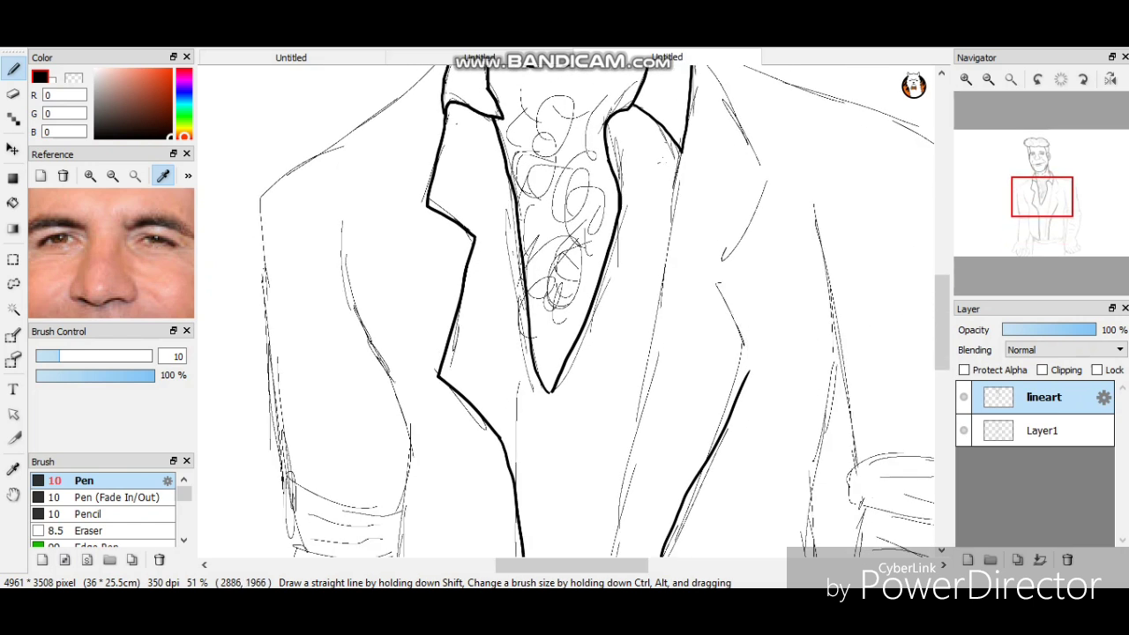
{"action": "mouse_move", "coordinate": [752, 374]}
{"action": "left_mouse_down"}
{"action": "mouse_move", "coordinate": [723, 282]}
{"action": "mouse_move", "coordinate": [777, 174]}
{"action": "mouse_move", "coordinate": [734, 81]}
{"action": "left_mouse_up"}
{"action": "scroll", "coordinate": [564, 309], "scroll_direction": "up", "scroll_amount": 3}
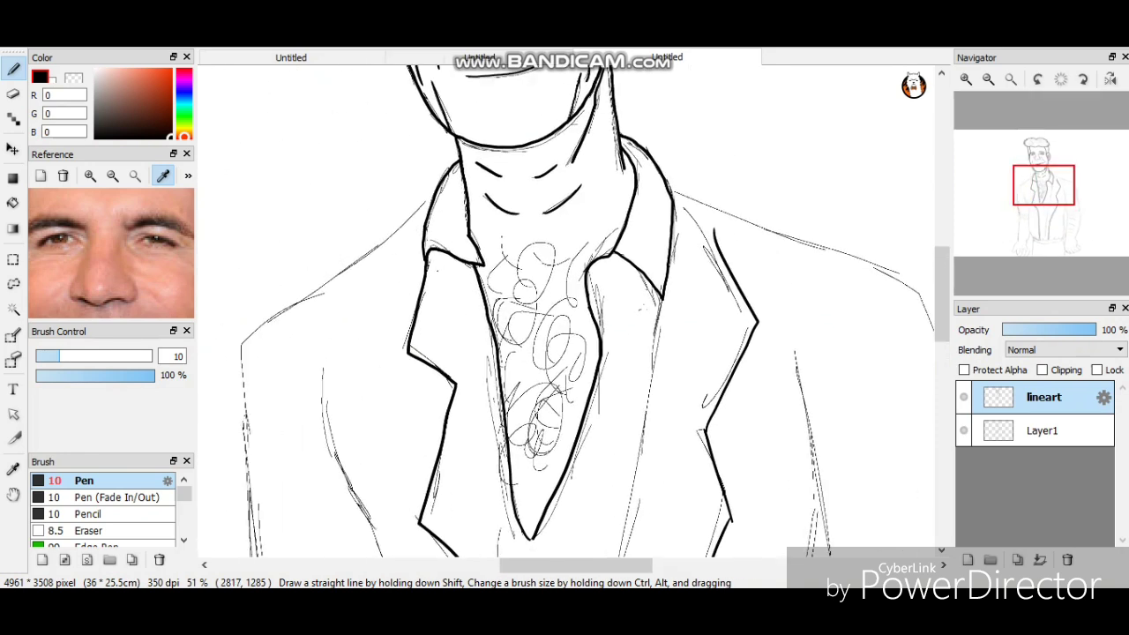
Ink the lapel's upper edge and its inner edge from the collar tip down to the waist on the larger ear's side.
{"action": "scroll", "coordinate": [565, 309], "scroll_direction": "down", "scroll_amount": 4}
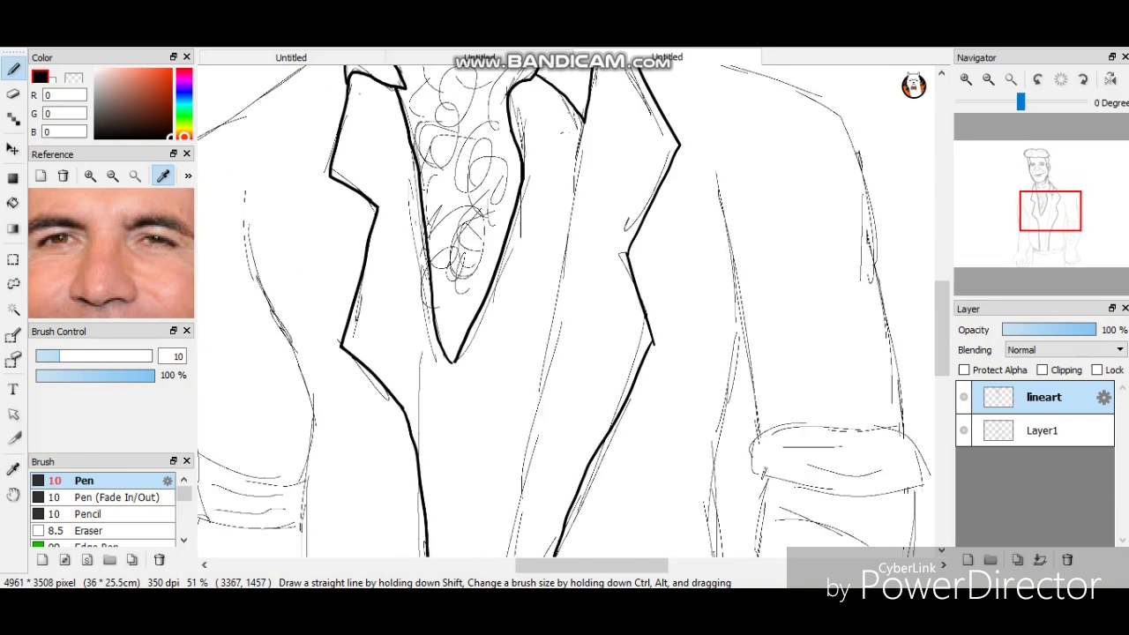
{"action": "scroll", "coordinate": [564, 308], "scroll_direction": "up", "scroll_amount": 4}
{"action": "scroll", "coordinate": [565, 308], "scroll_direction": "down", "scroll_amount": 7}
{"action": "scroll", "coordinate": [564, 309], "scroll_direction": "up", "scroll_amount": 2}
{"action": "scroll", "coordinate": [565, 309], "scroll_direction": "up", "scroll_amount": 3}
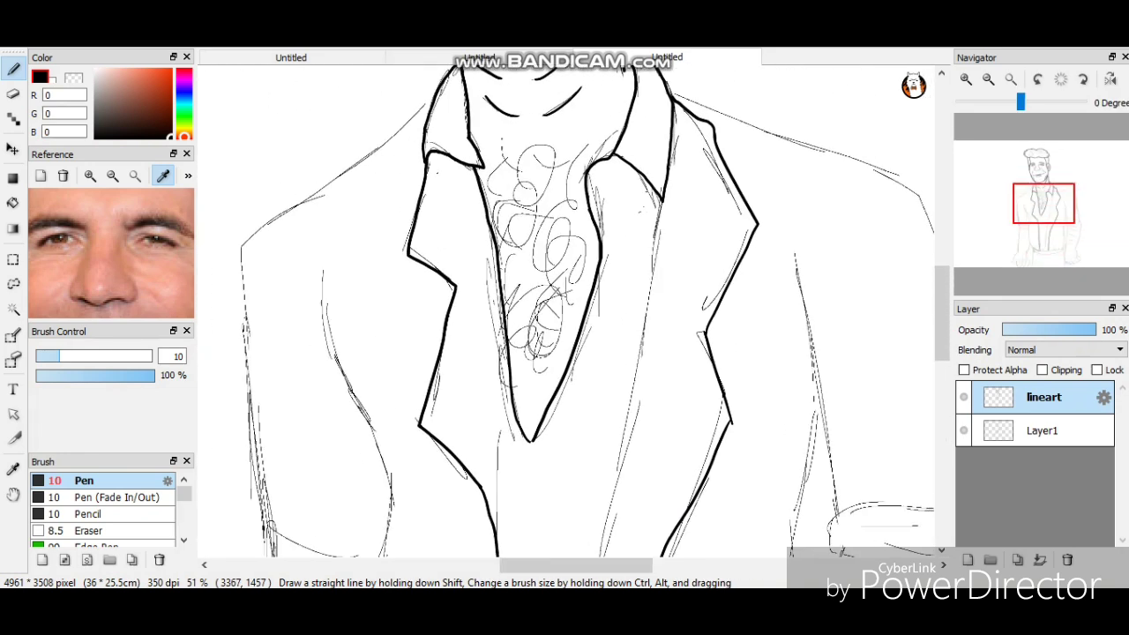
{"action": "left_click_drag", "start_coordinate": [660, 200], "coordinate": [608, 556]}
{"action": "scroll", "coordinate": [565, 308], "scroll_direction": "down", "scroll_amount": 8}
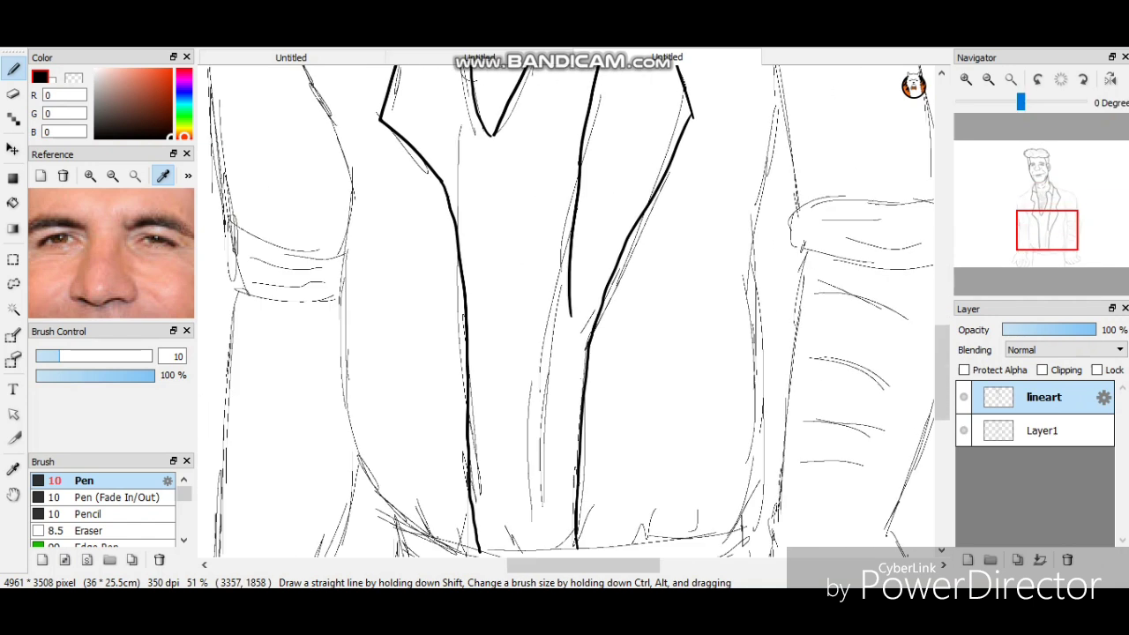
{"action": "left_click_drag", "start_coordinate": [658, 257], "coordinate": [621, 456]}
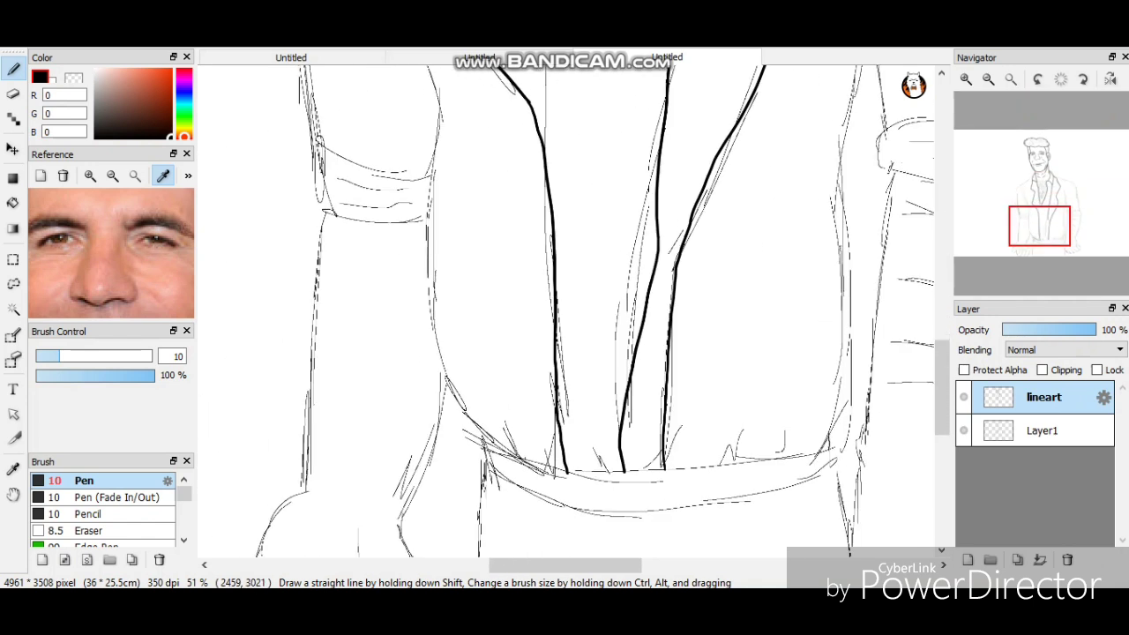
Ink the torso's side edge on the smaller ear's side and the hem across the waist.
{"action": "scroll", "coordinate": [564, 309], "scroll_direction": "up", "scroll_amount": 5}
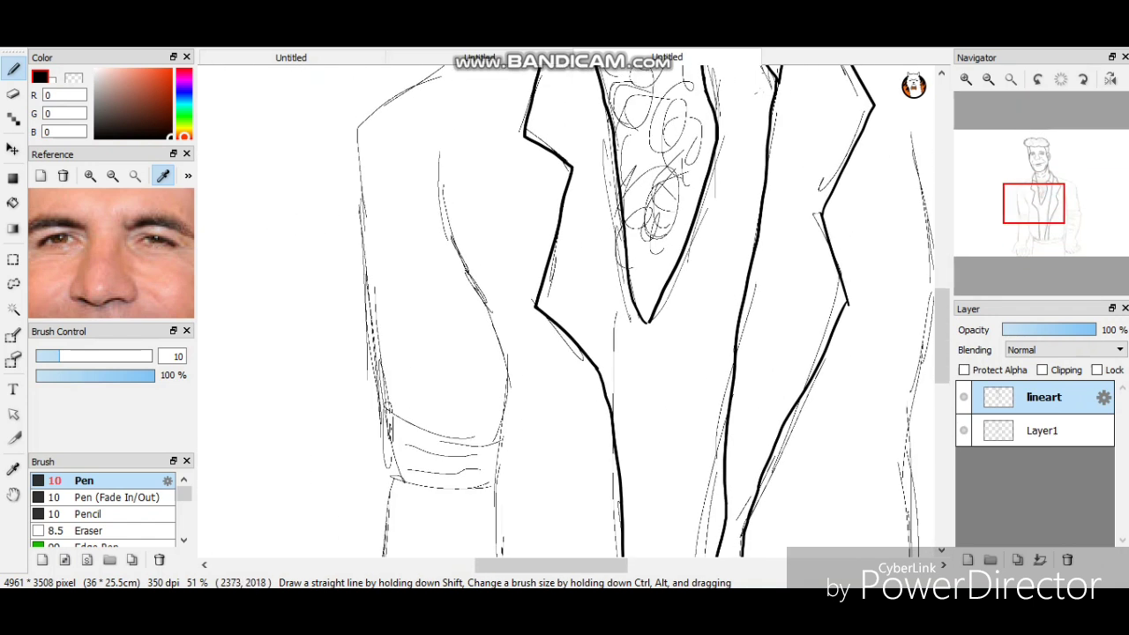
{"action": "scroll", "coordinate": [565, 308], "scroll_direction": "down", "scroll_amount": 4}
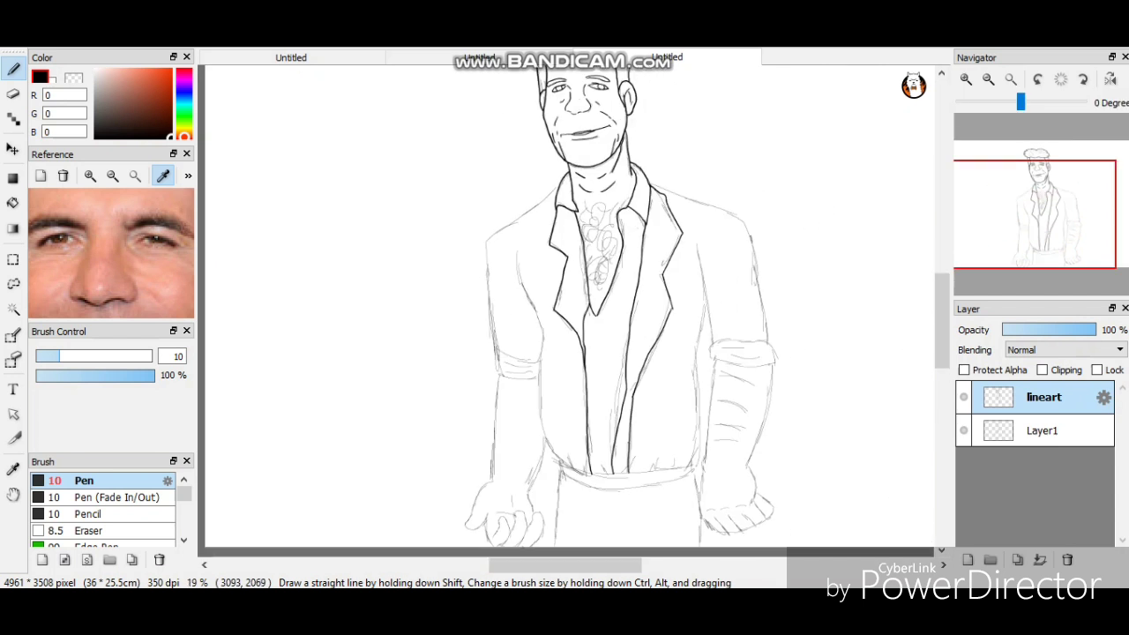
{"action": "scroll", "coordinate": [565, 309], "scroll_direction": "up", "scroll_amount": 2}
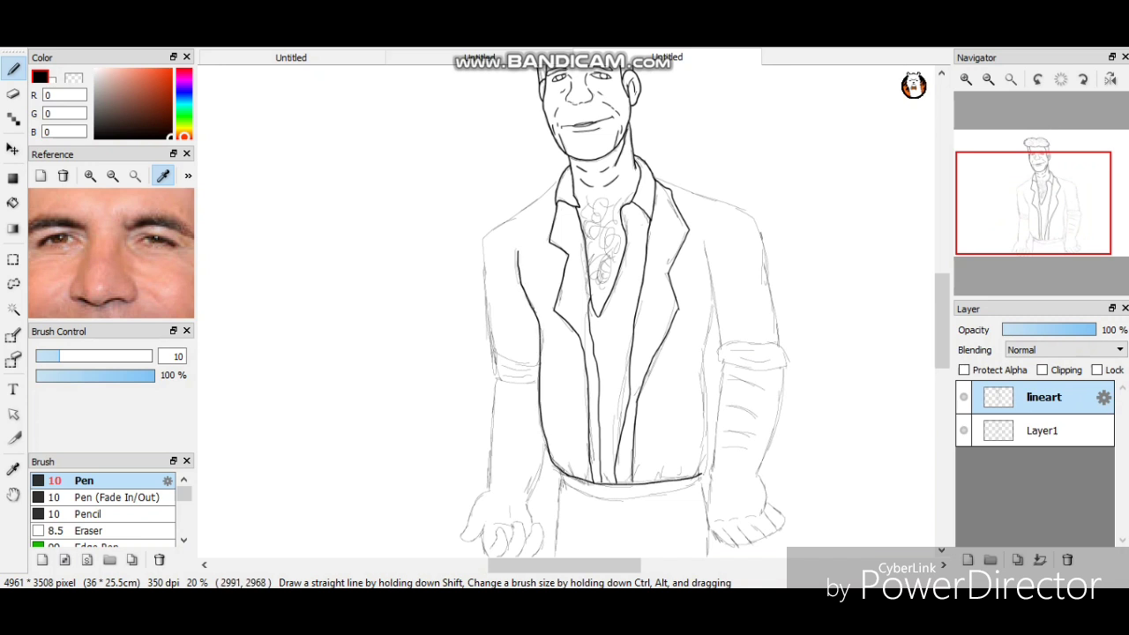
Ink the shoulder, upper sleeve and torso side edge on the larger ear's side, plus the waistband below the hem.
{"action": "mouse_move", "coordinate": [658, 181]}
{"action": "left_mouse_down"}
{"action": "mouse_move", "coordinate": [746, 206]}
{"action": "mouse_move", "coordinate": [785, 342]}
{"action": "left_mouse_up"}
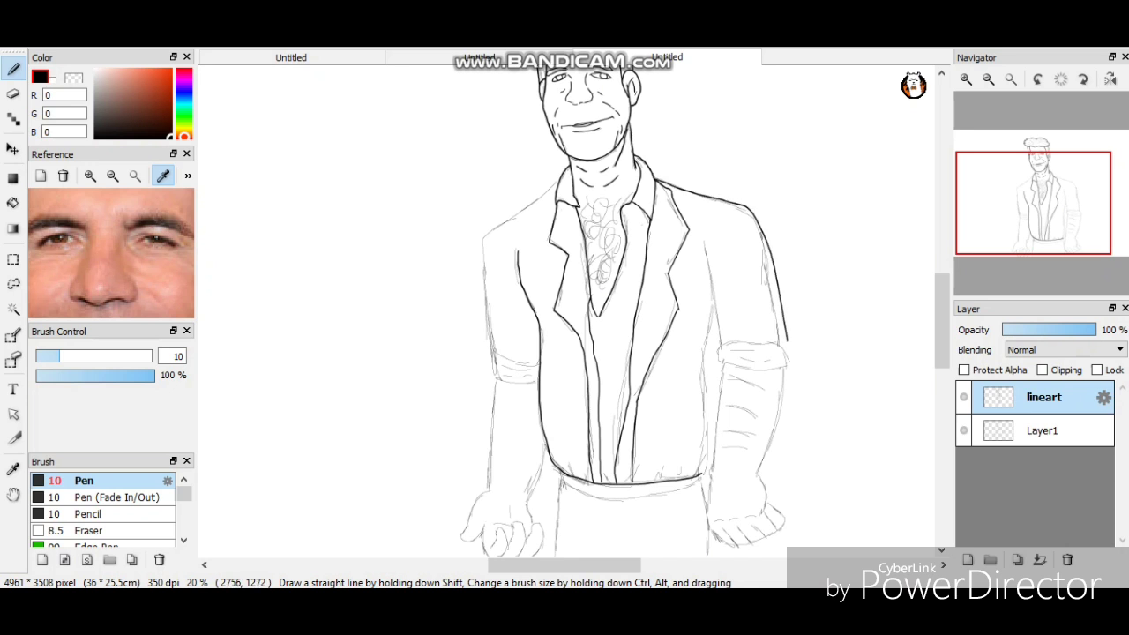
{"action": "key", "text": "ctrl+z"}
{"action": "mouse_move", "coordinate": [730, 208]}
{"action": "left_mouse_down"}
{"action": "mouse_move", "coordinate": [778, 326]}
{"action": "mouse_move", "coordinate": [702, 238]}
{"action": "left_mouse_up"}
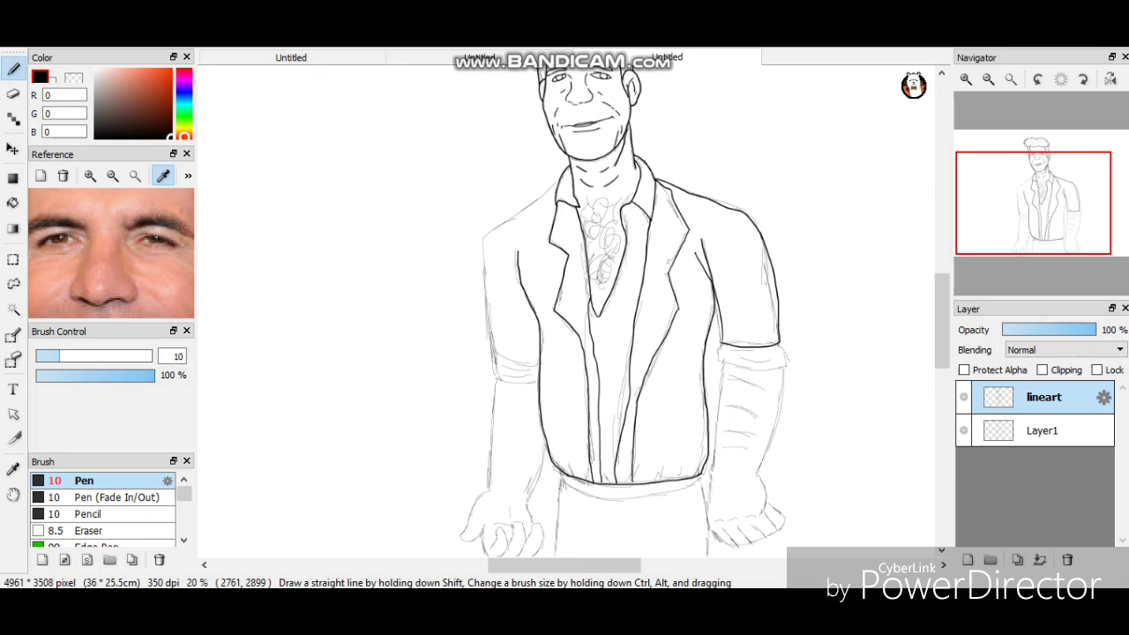
{"action": "left_click_drag", "start_coordinate": [580, 493], "coordinate": [662, 488]}
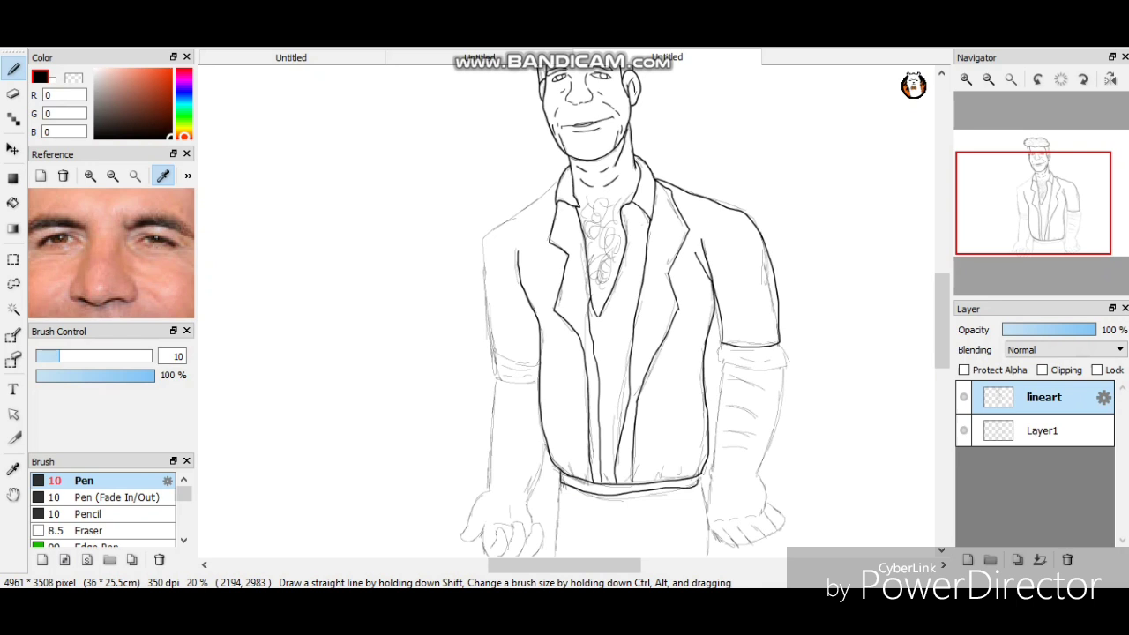
Ink the shoulder and upper sleeve on the smaller ear's side down to the top edge of the rolled cuff.
{"action": "scroll", "coordinate": [552, 255], "scroll_direction": "up", "scroll_amount": 5}
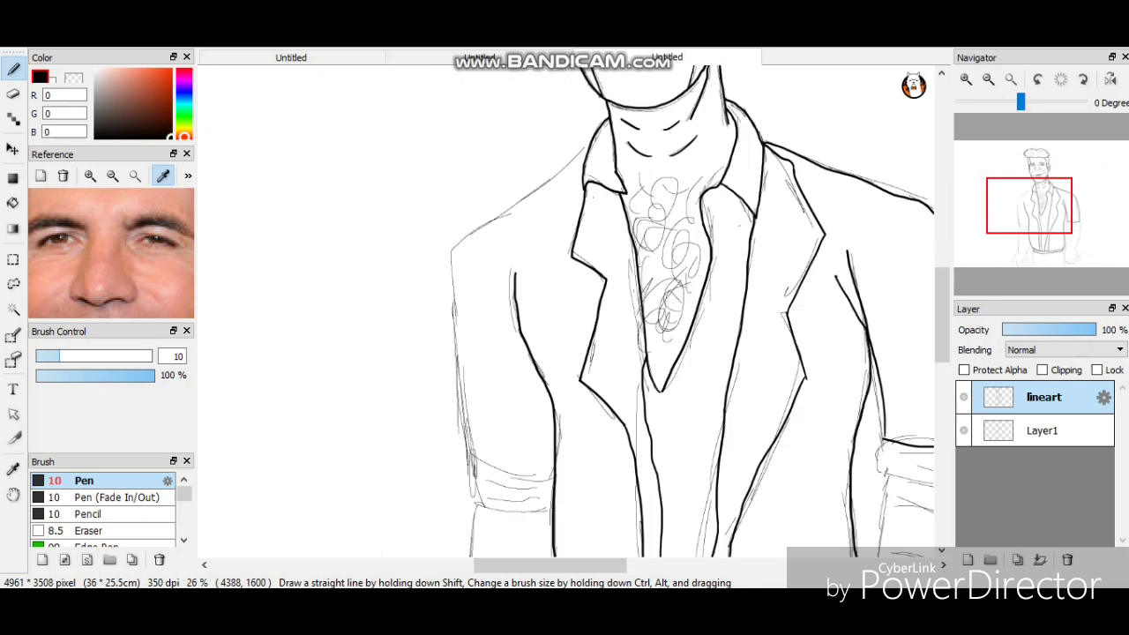
{"action": "scroll", "coordinate": [565, 309], "scroll_direction": "up", "scroll_amount": 3}
{"action": "scroll", "coordinate": [565, 309], "scroll_direction": "left", "scroll_amount": 3}
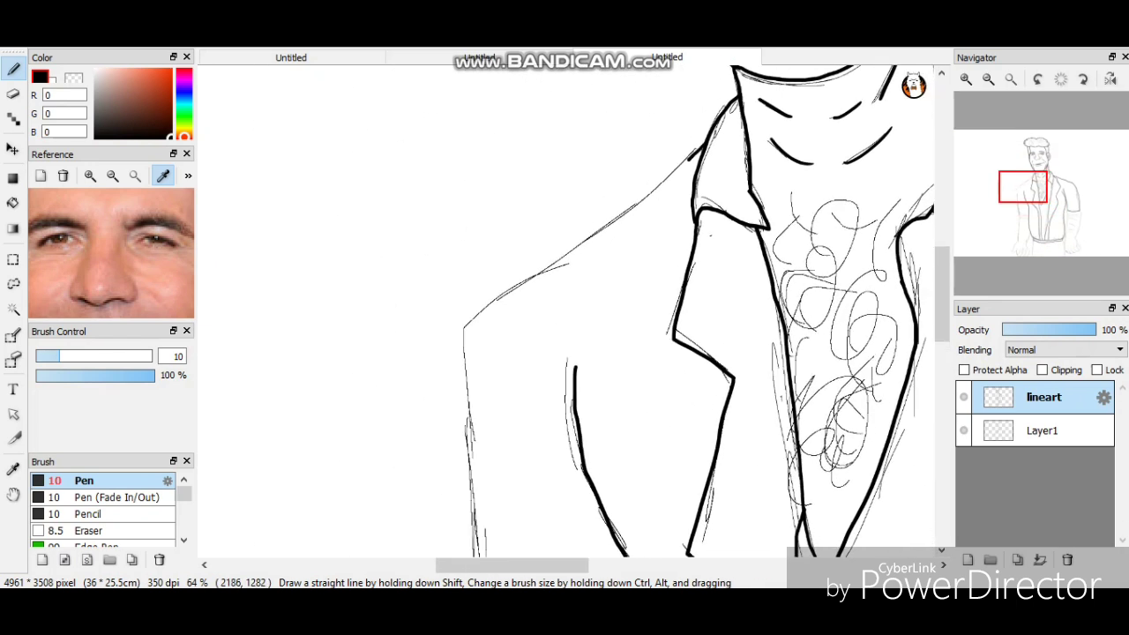
{"action": "mouse_move", "coordinate": [690, 161]}
{"action": "left_mouse_down"}
{"action": "mouse_move", "coordinate": [479, 335]}
{"action": "mouse_move", "coordinate": [472, 556]}
{"action": "left_mouse_up"}
{"action": "scroll", "coordinate": [573, 317], "scroll_direction": "right", "scroll_amount": 3}
{"action": "scroll", "coordinate": [573, 318], "scroll_direction": "down", "scroll_amount": 4}
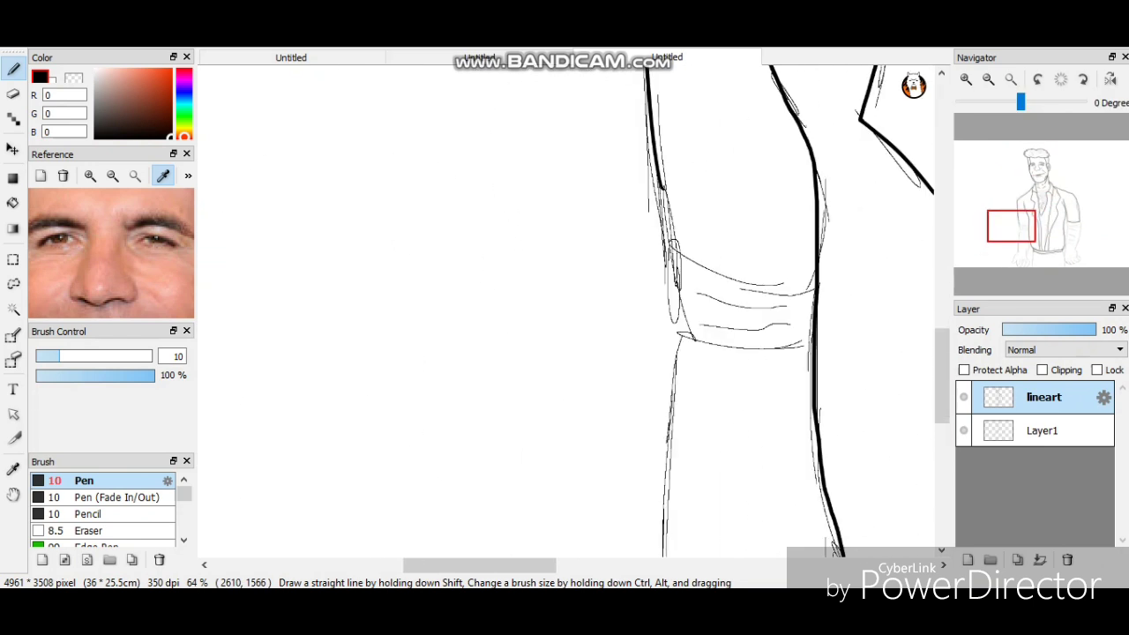
{"action": "scroll", "coordinate": [573, 309], "scroll_direction": "up", "scroll_amount": 3}
{"action": "scroll", "coordinate": [573, 309], "scroll_direction": "right", "scroll_amount": 2}
{"action": "mouse_move", "coordinate": [593, 345]}
{"action": "left_mouse_down"}
{"action": "mouse_move", "coordinate": [599, 373]}
{"action": "mouse_move", "coordinate": [741, 411]}
{"action": "left_mouse_up"}
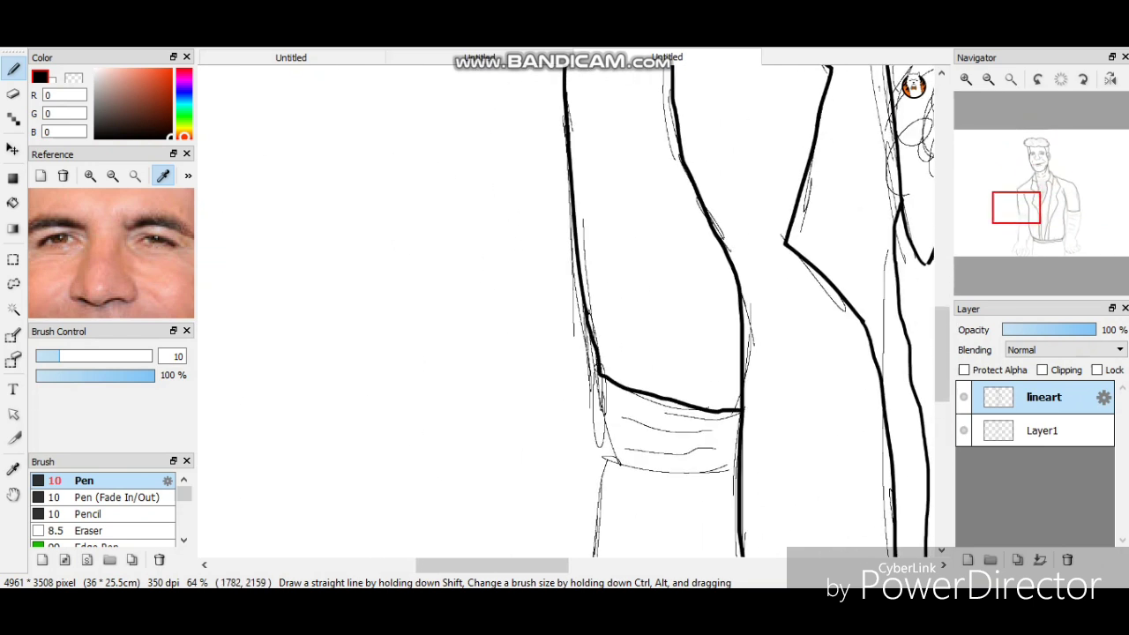
Ink the rolled cuff's outer and lower edges and the short fold lines inside it.
{"action": "mouse_move", "coordinate": [602, 378]}
{"action": "left_mouse_down"}
{"action": "mouse_move", "coordinate": [609, 459]}
{"action": "mouse_move", "coordinate": [738, 473]}
{"action": "left_mouse_up"}
{"action": "left_click_drag", "start_coordinate": [629, 418], "coordinate": [709, 430]}
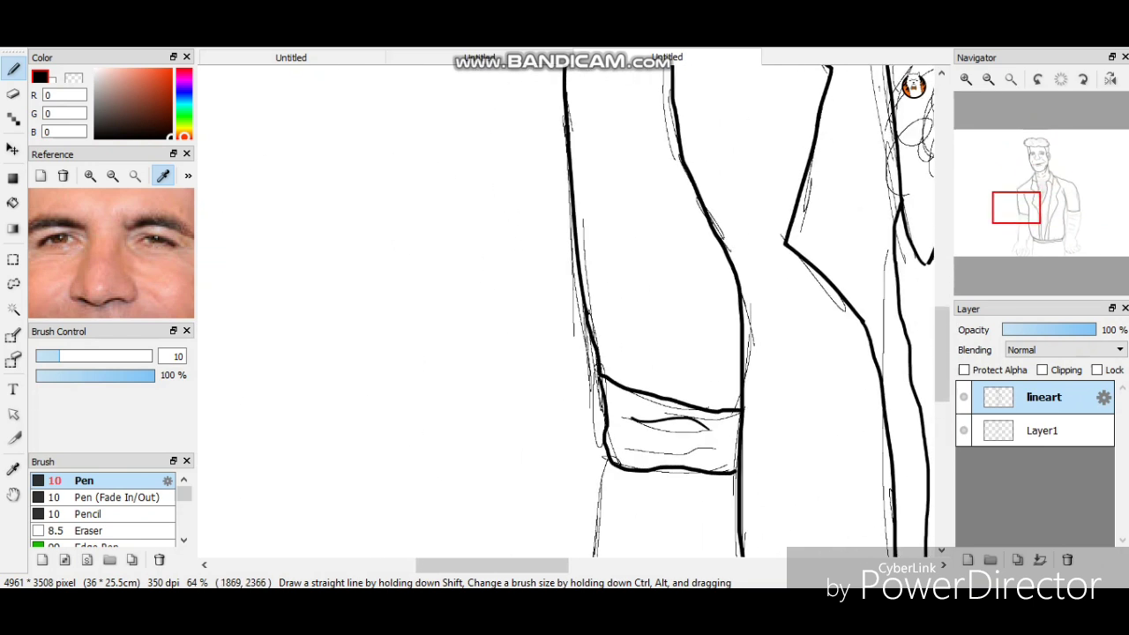
{"action": "left_click_drag", "start_coordinate": [621, 448], "coordinate": [713, 446]}
{"action": "left_click_drag", "start_coordinate": [639, 429], "coordinate": [709, 433]}
{"action": "left_click_drag", "start_coordinate": [633, 407], "coordinate": [684, 404]}
Ink both edges of the forearm from below the rolled cuff down to the wrist.
{"action": "scroll", "coordinate": [618, 309], "scroll_direction": "down", "scroll_amount": 5}
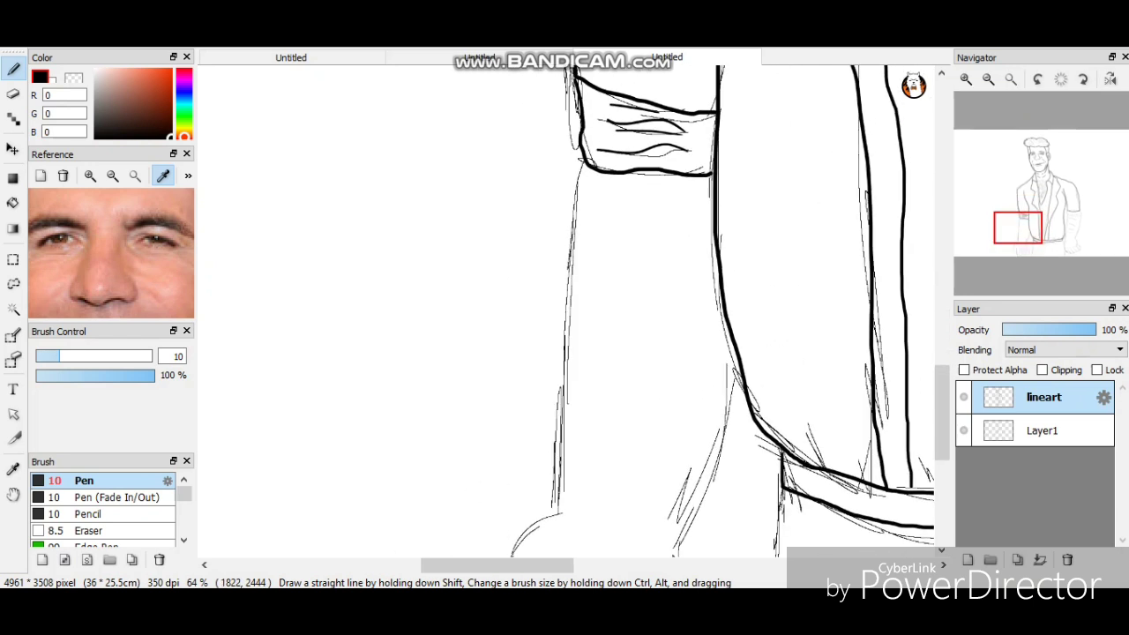
{"action": "left_click_drag", "start_coordinate": [582, 164], "coordinate": [551, 504]}
{"action": "left_click_drag", "start_coordinate": [678, 538], "coordinate": [736, 381]}
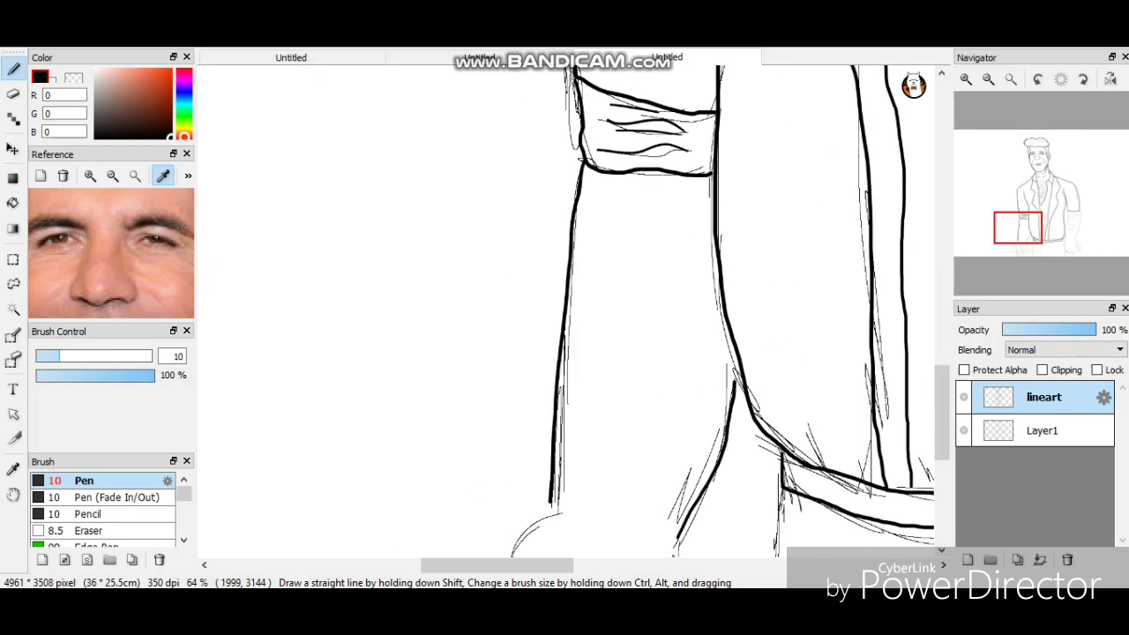
Ink the hand below that forearm with its thumb, curled fingers and palm creases.
{"action": "scroll", "coordinate": [564, 309], "scroll_direction": "down", "scroll_amount": 5}
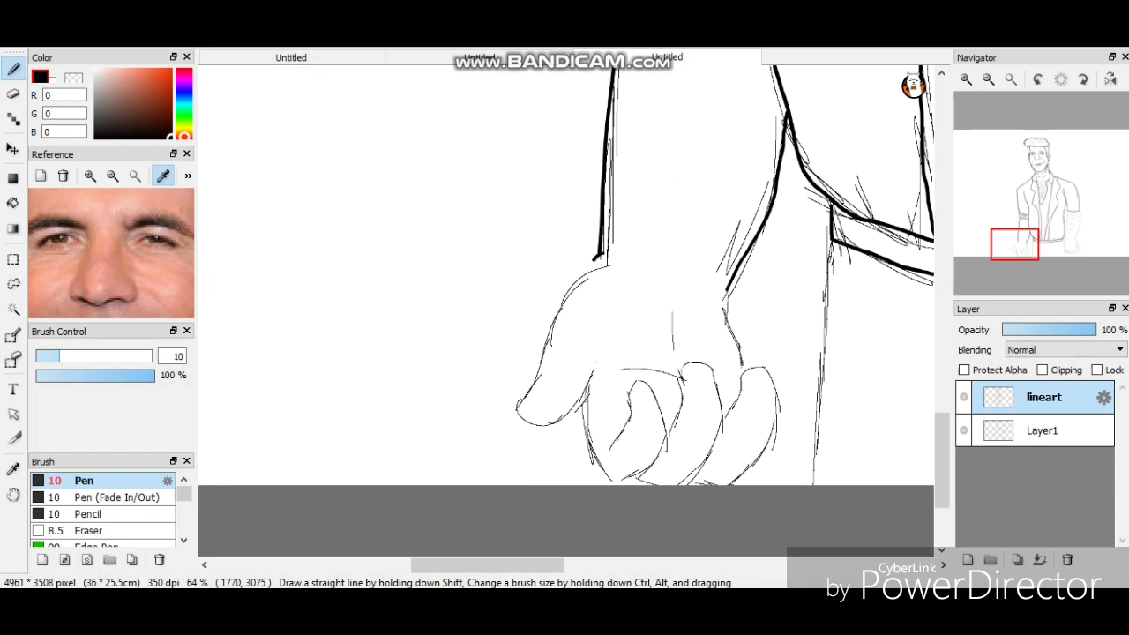
{"action": "mouse_move", "coordinate": [602, 257]}
{"action": "left_mouse_down"}
{"action": "mouse_move", "coordinate": [536, 377]}
{"action": "mouse_move", "coordinate": [593, 397]}
{"action": "mouse_move", "coordinate": [604, 367]}
{"action": "left_mouse_up"}
{"action": "key", "text": "ctrl+z"}
{"action": "left_click_drag", "start_coordinate": [575, 279], "coordinate": [521, 407]}
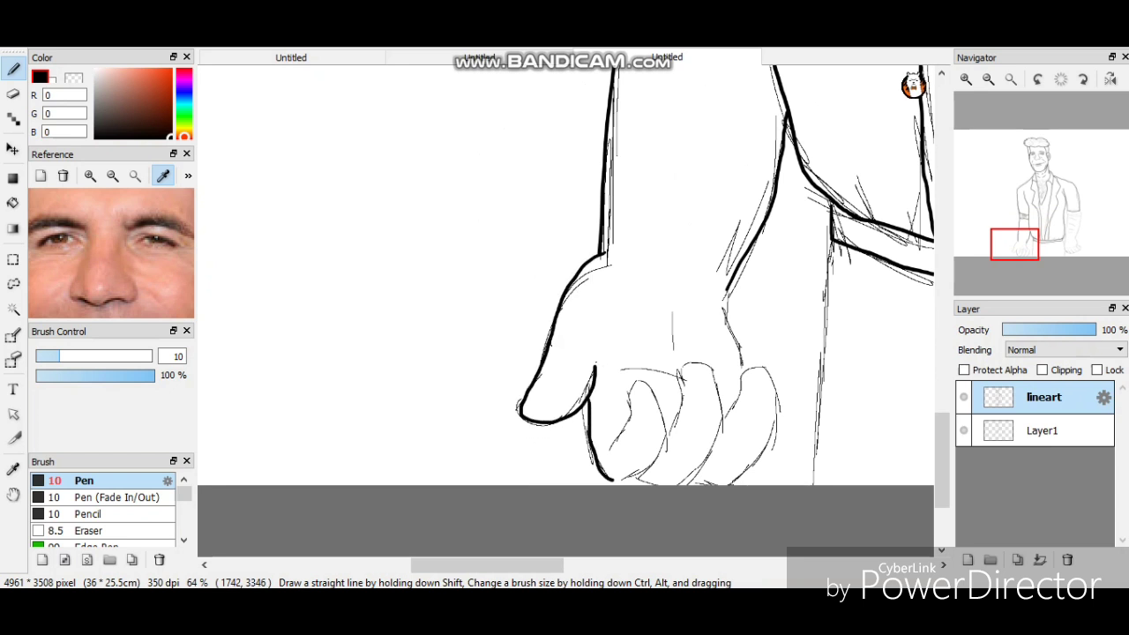
{"action": "mouse_move", "coordinate": [612, 482]}
{"action": "left_mouse_down"}
{"action": "mouse_move", "coordinate": [651, 391]}
{"action": "mouse_move", "coordinate": [720, 402]}
{"action": "mouse_move", "coordinate": [679, 483]}
{"action": "left_mouse_up"}
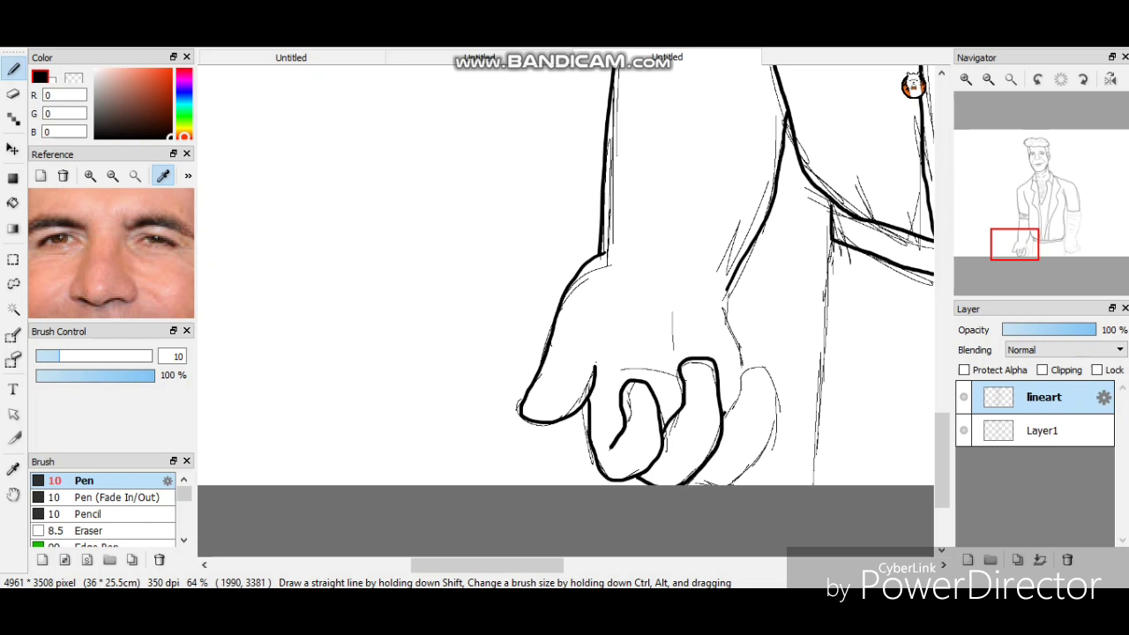
{"action": "mouse_move", "coordinate": [739, 363]}
{"action": "left_mouse_down"}
{"action": "mouse_move", "coordinate": [778, 450]}
{"action": "mouse_move", "coordinate": [728, 486]}
{"action": "left_mouse_up"}
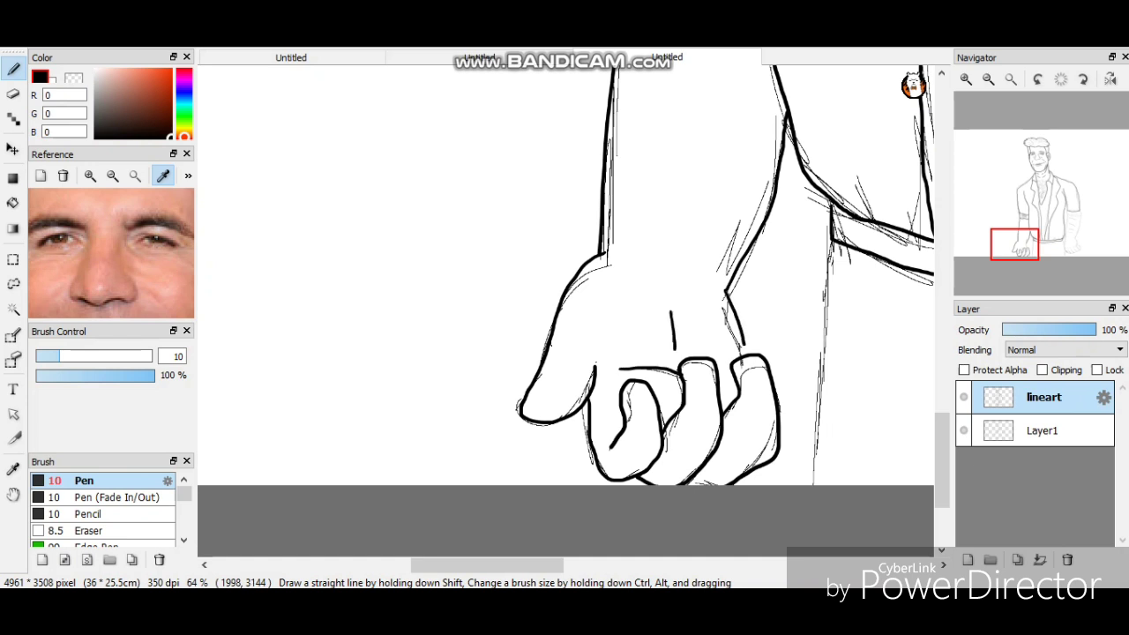
Ink both outer edges of the trousers from the waistband down to the canvas edge.
{"action": "scroll", "coordinate": [565, 274], "scroll_direction": "down", "scroll_amount": 3}
{"action": "scroll", "coordinate": [565, 274], "scroll_direction": "up", "scroll_amount": 2}
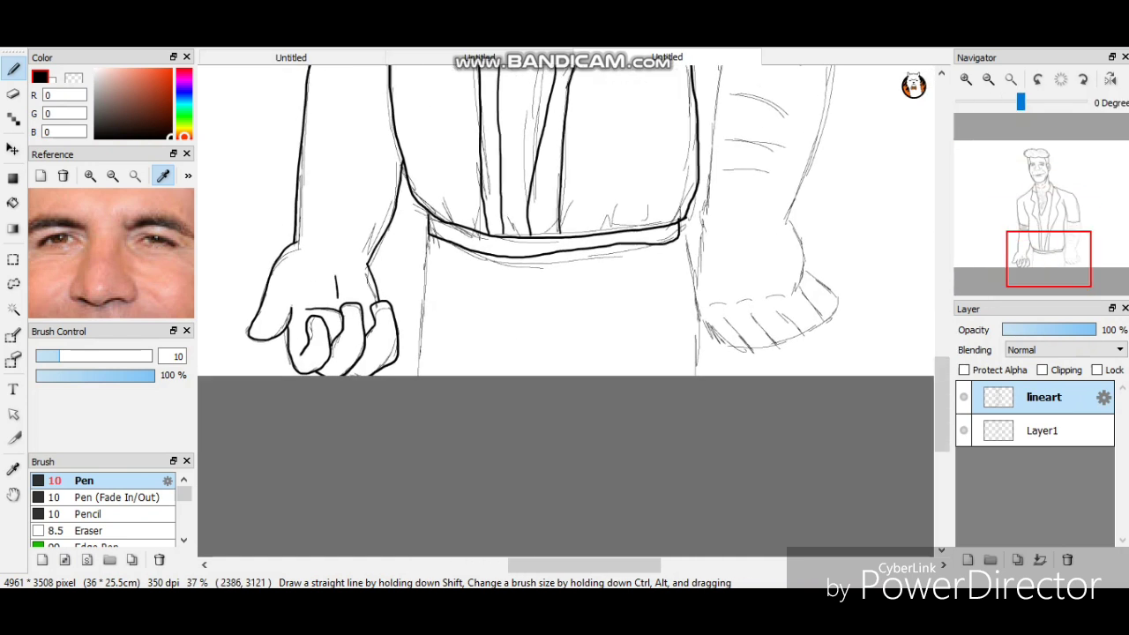
{"action": "left_click_drag", "start_coordinate": [688, 279], "coordinate": [697, 378]}
{"action": "left_click_drag", "start_coordinate": [428, 236], "coordinate": [418, 378]}
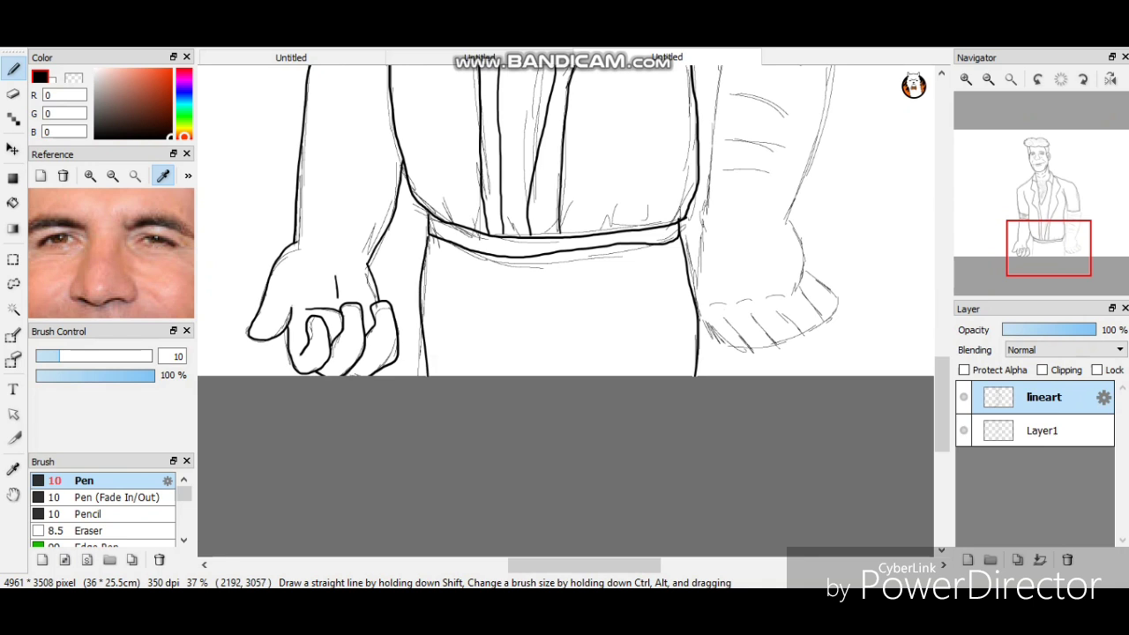
{"action": "key", "text": "ctrl+z"}
{"action": "left_click_drag", "start_coordinate": [429, 238], "coordinate": [415, 378]}
{"action": "scroll", "coordinate": [494, 327], "scroll_direction": "up", "scroll_amount": 4}
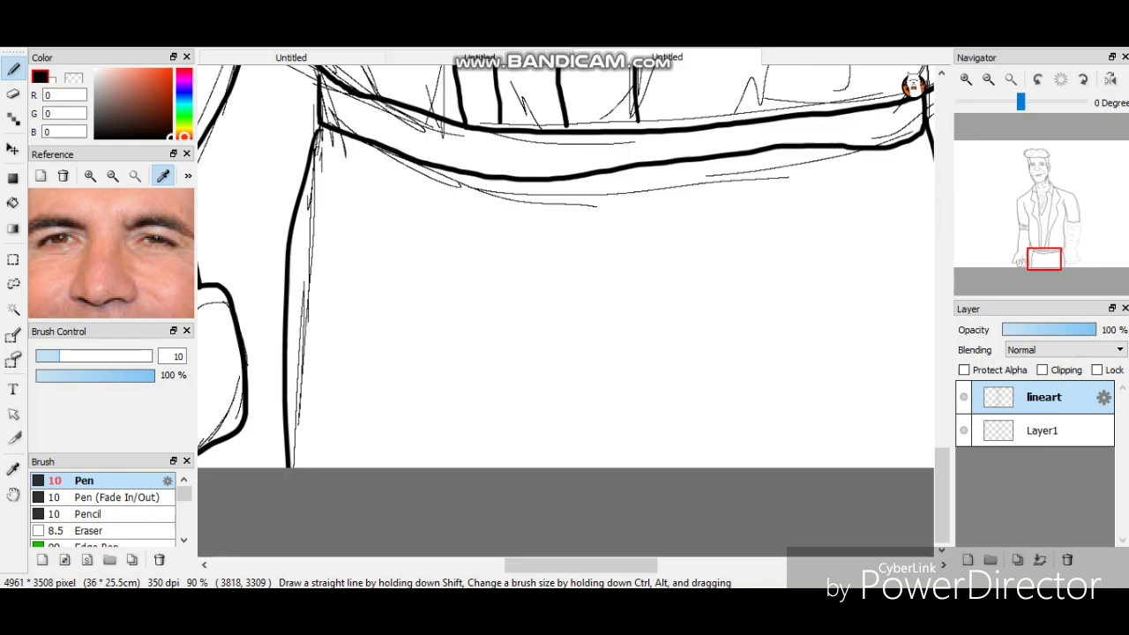
{"action": "mouse_move", "coordinate": [457, 231]}
{"action": "left_mouse_down"}
{"action": "mouse_move", "coordinate": [430, 352]}
{"action": "mouse_move", "coordinate": [537, 357]}
{"action": "mouse_move", "coordinate": [681, 282]}
{"action": "left_mouse_up"}
{"action": "key", "text": "ctrl+z"}
{"action": "left_click_drag", "start_coordinate": [538, 358], "coordinate": [687, 279]}
{"action": "key", "text": "ctrl+z"}
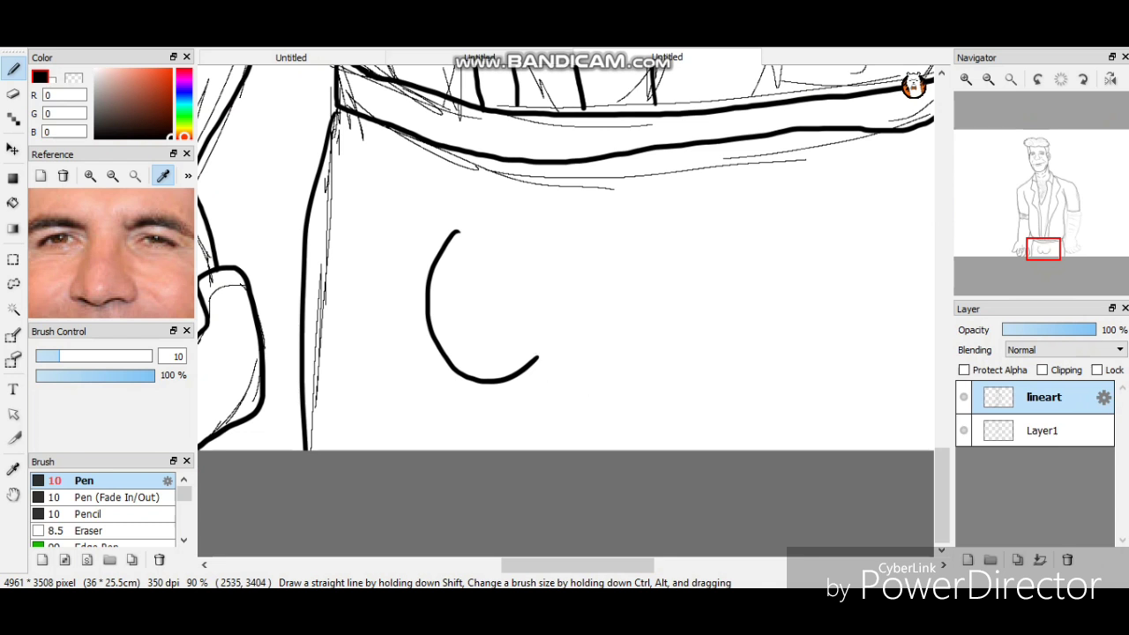
{"action": "key", "text": "ctrl+z"}
Draw a U-shaped curve on the trousers below the waistband with two short vertical lines running down to the canvas edge.
{"action": "left_click_drag", "start_coordinate": [458, 235], "coordinate": [667, 284]}
{"action": "left_click_drag", "start_coordinate": [557, 392], "coordinate": [557, 450]}
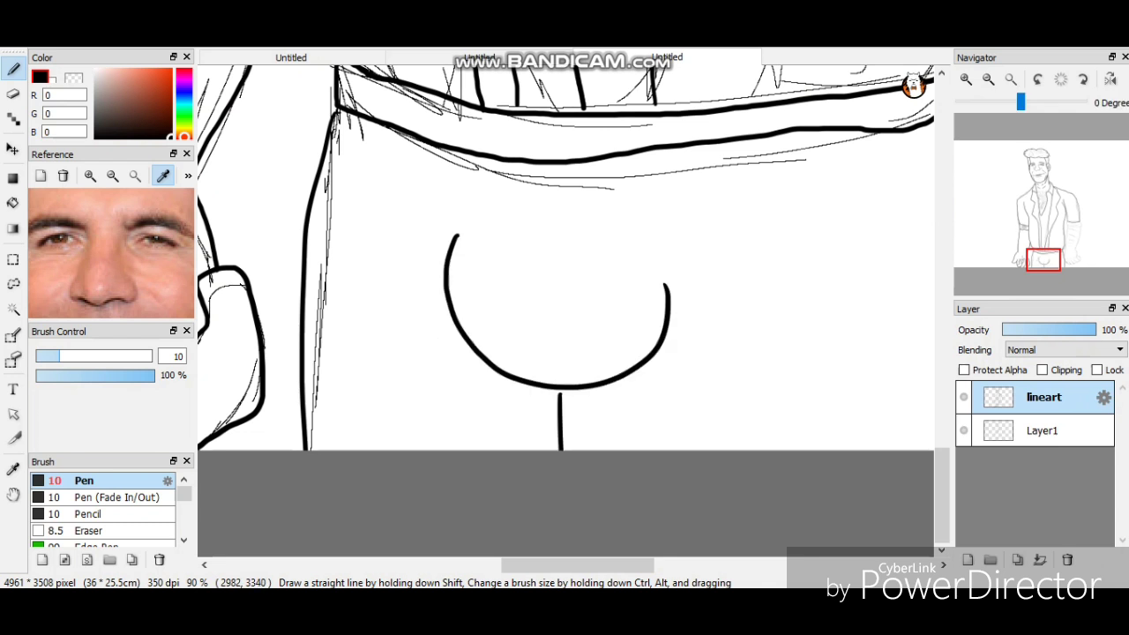
{"action": "key", "text": "ctrl+z"}
{"action": "left_click_drag", "start_coordinate": [602, 388], "coordinate": [605, 450]}
{"action": "left_click_drag", "start_coordinate": [554, 395], "coordinate": [554, 450]}
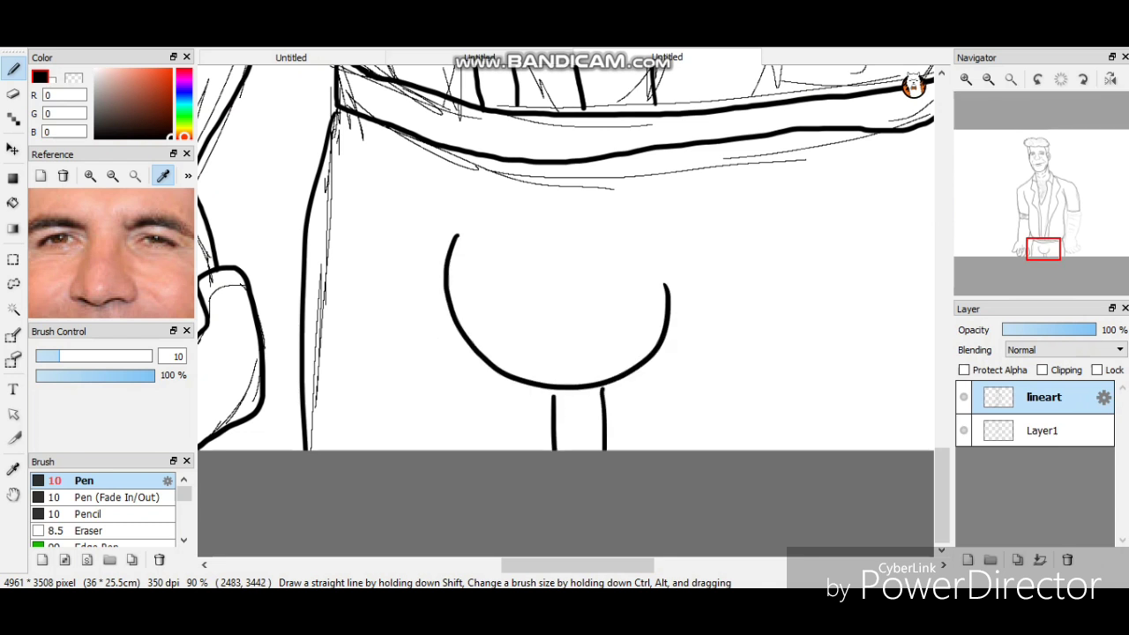
Ink the outline and fold lines of the rolled cuff on the other sleeve.
{"action": "scroll", "coordinate": [630, 483], "scroll_direction": "down", "scroll_amount": 6}
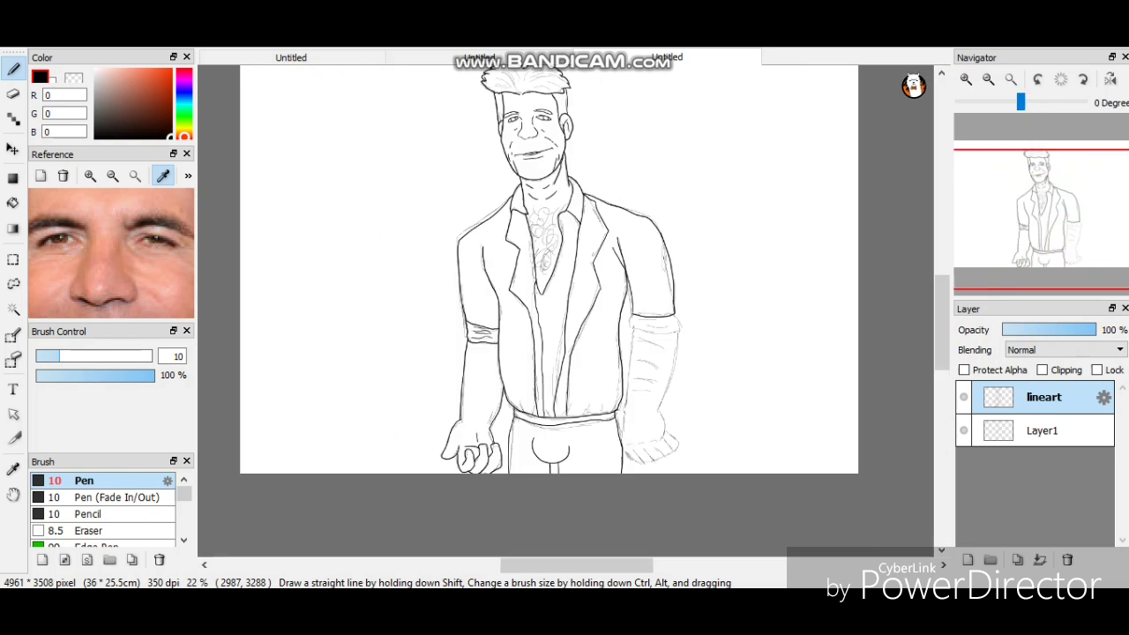
{"action": "scroll", "coordinate": [670, 423], "scroll_direction": "up", "scroll_amount": 4}
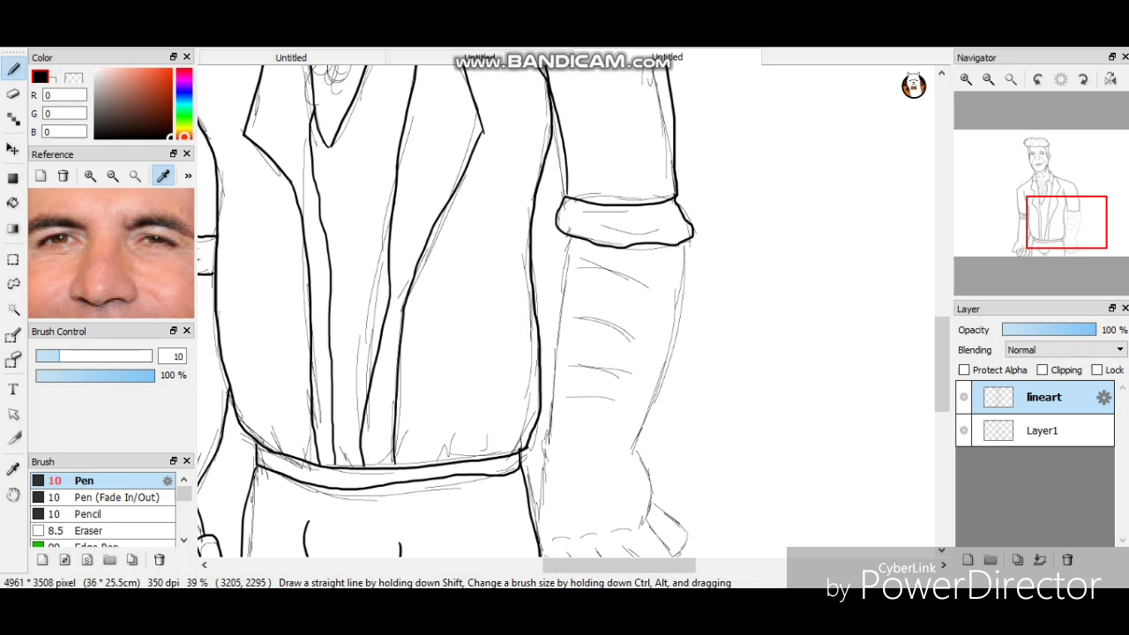
{"action": "left_click_drag", "start_coordinate": [653, 214], "coordinate": [706, 113]}
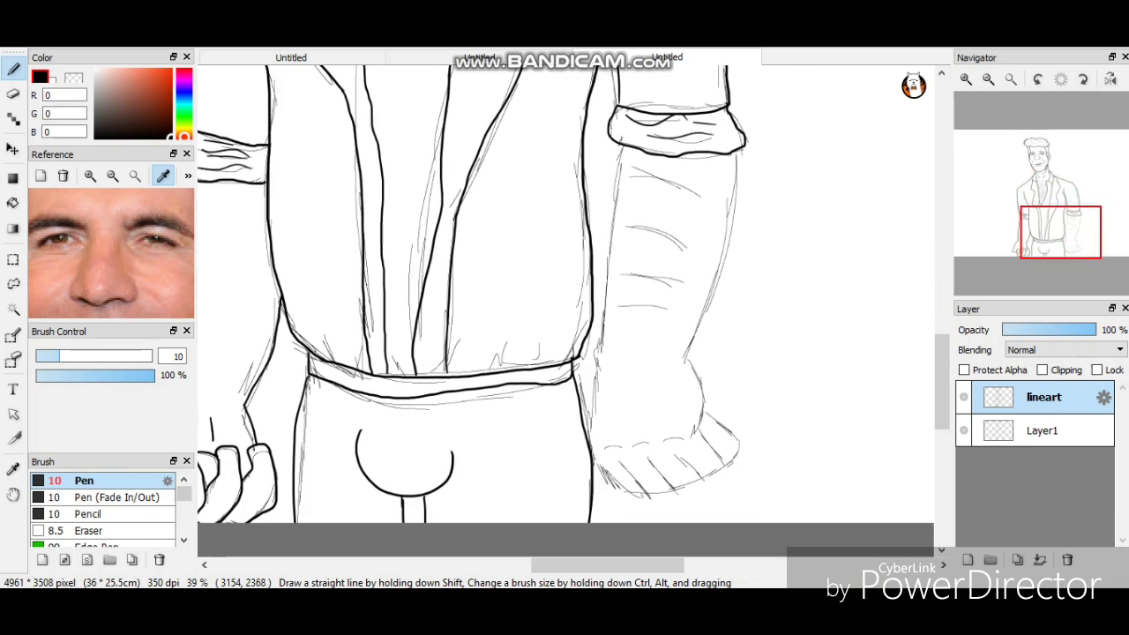
Ink both edges of the forearm below that cuff and the hand with its thumb, finger lines and dashed knuckle line.
{"action": "mouse_move", "coordinate": [623, 150]}
{"action": "left_mouse_down"}
{"action": "mouse_move", "coordinate": [603, 311]}
{"action": "mouse_move", "coordinate": [623, 173]}
{"action": "left_mouse_up"}
{"action": "key", "text": "ctrl+z"}
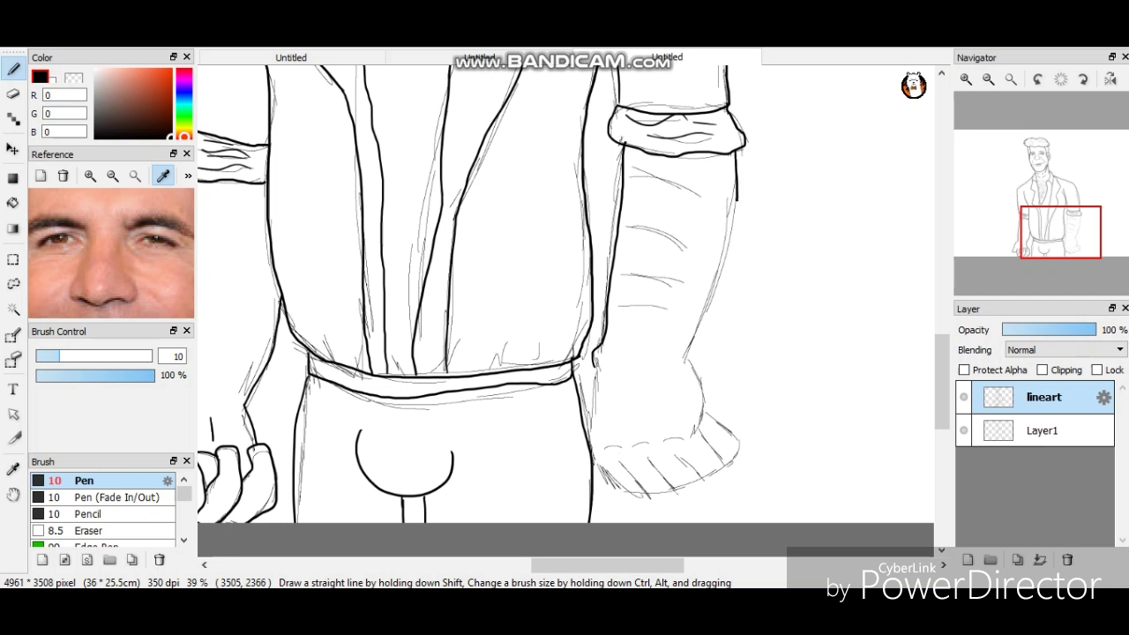
{"action": "left_click_drag", "start_coordinate": [737, 201], "coordinate": [698, 338]}
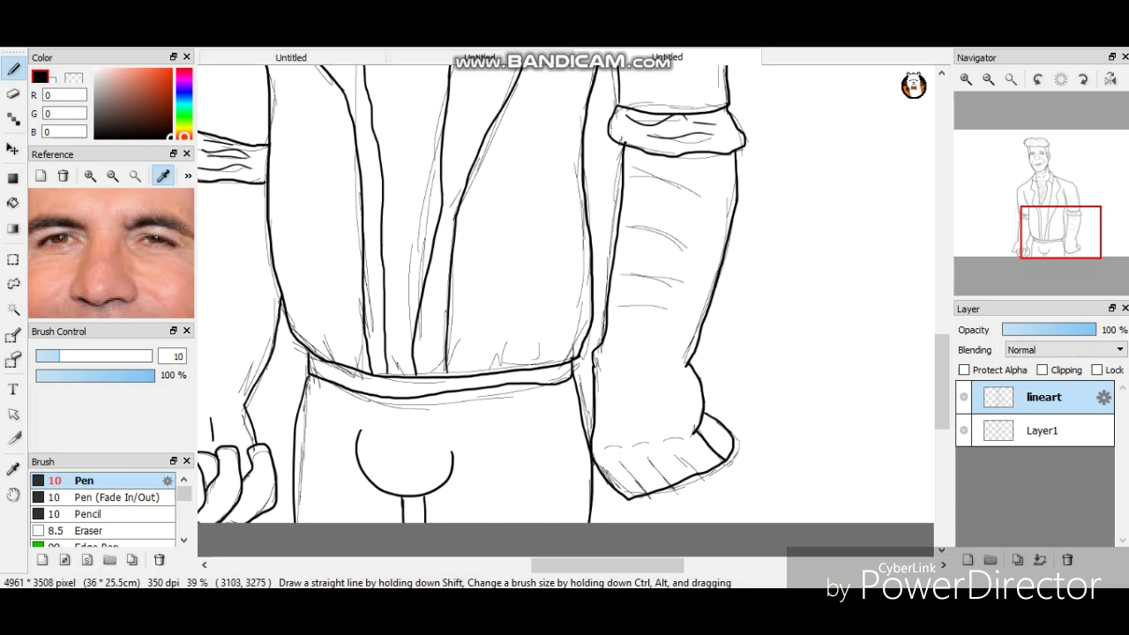
{"action": "left_click_drag", "start_coordinate": [678, 453], "coordinate": [697, 473]}
{"action": "left_click_drag", "start_coordinate": [647, 456], "coordinate": [654, 468]}
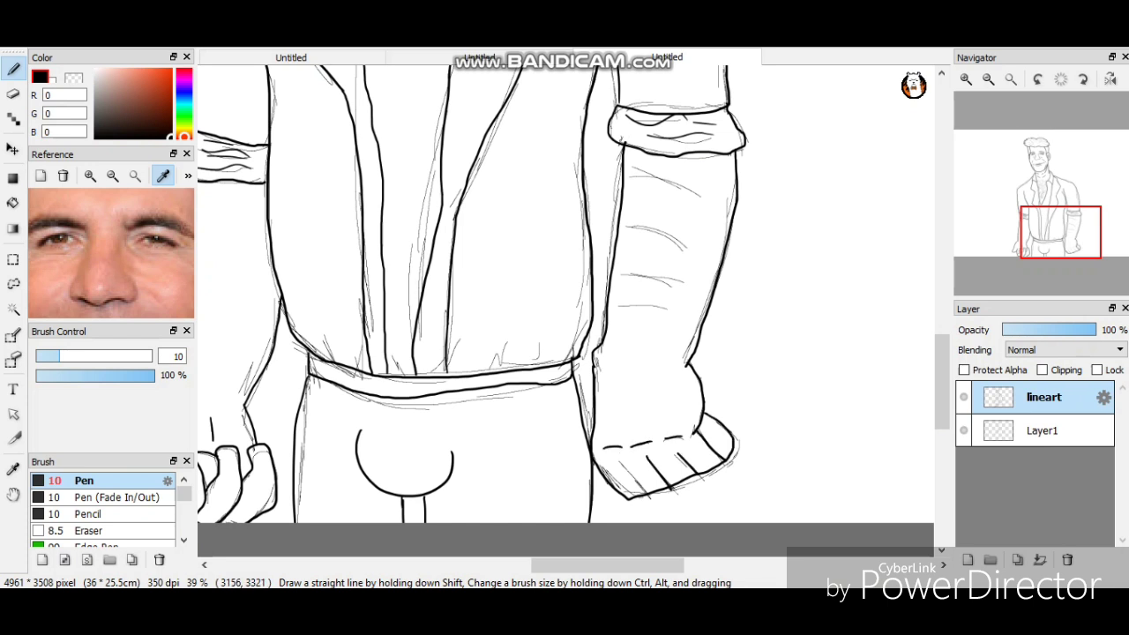
Hide the Layer1 sketch so that only the lineart layer is shown.
{"action": "scroll", "coordinate": [565, 291], "scroll_direction": "down", "scroll_amount": 5}
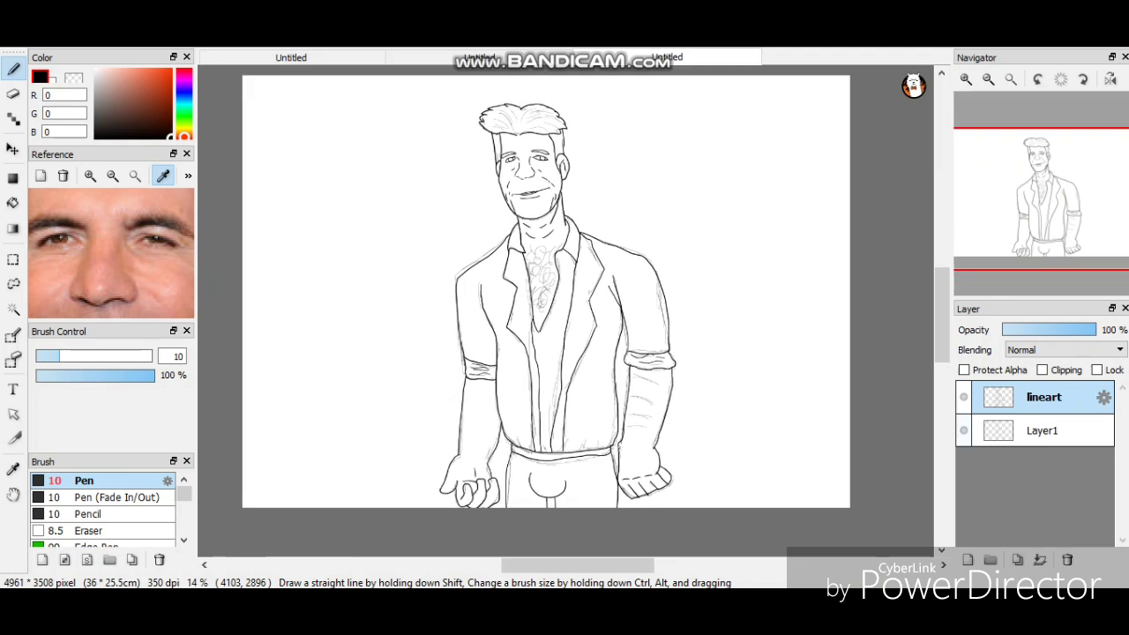
{"action": "scroll", "coordinate": [529, 265], "scroll_direction": "up", "scroll_amount": 4}
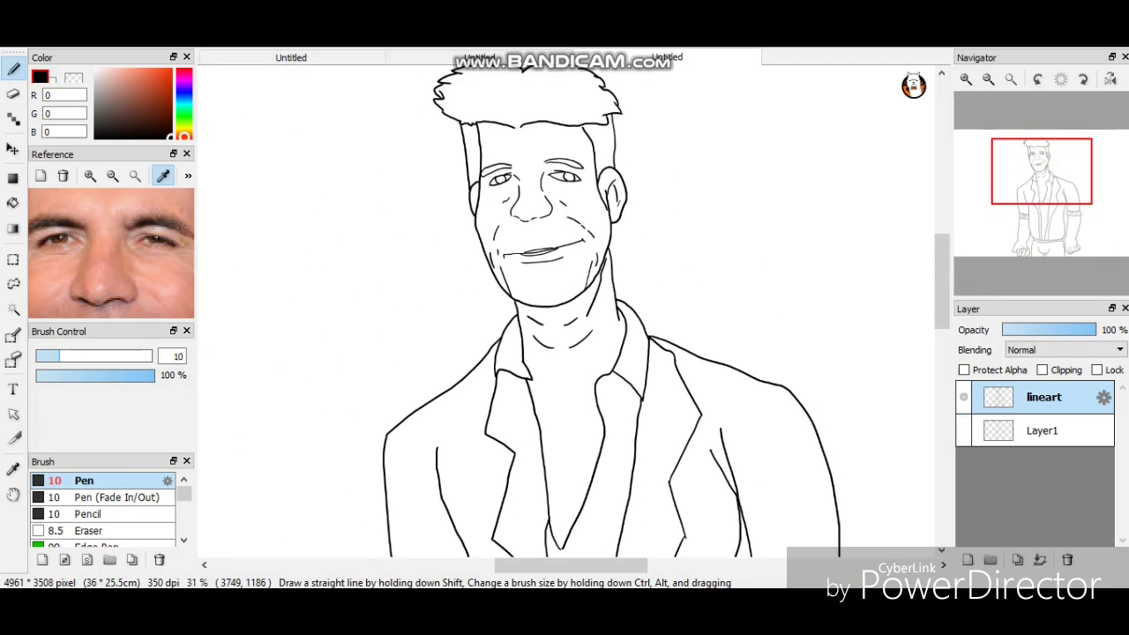
{"action": "scroll", "coordinate": [543, 159], "scroll_direction": "up", "scroll_amount": 7}
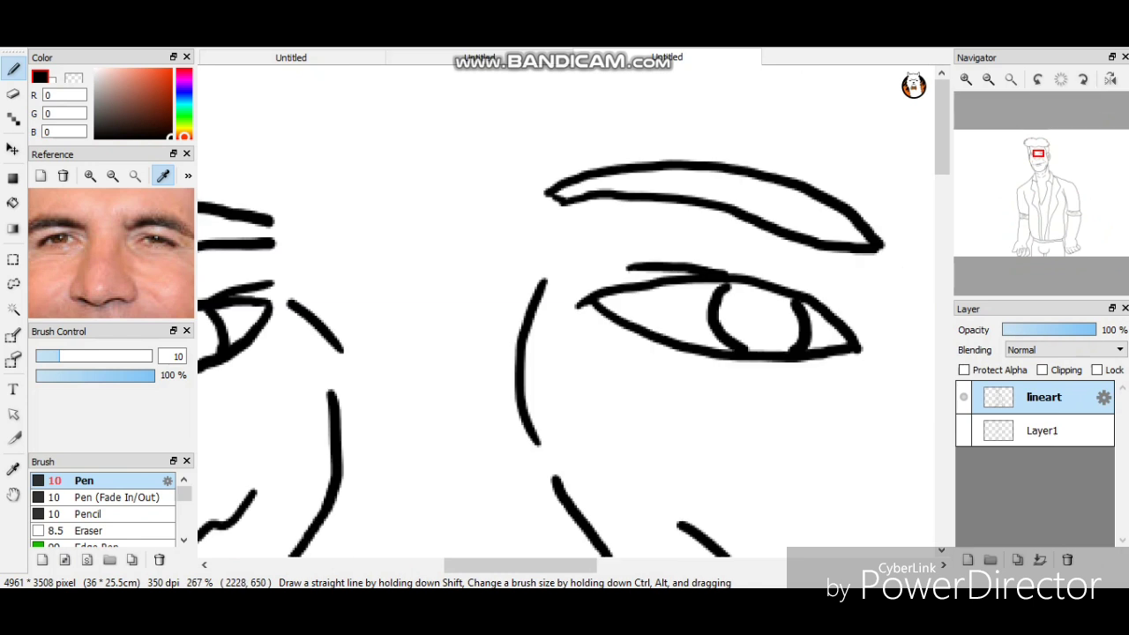
Close the gaps in the hairline above the middle of the forehead and at the temple.
{"action": "scroll", "coordinate": [565, 309], "scroll_direction": "down", "scroll_amount": 3}
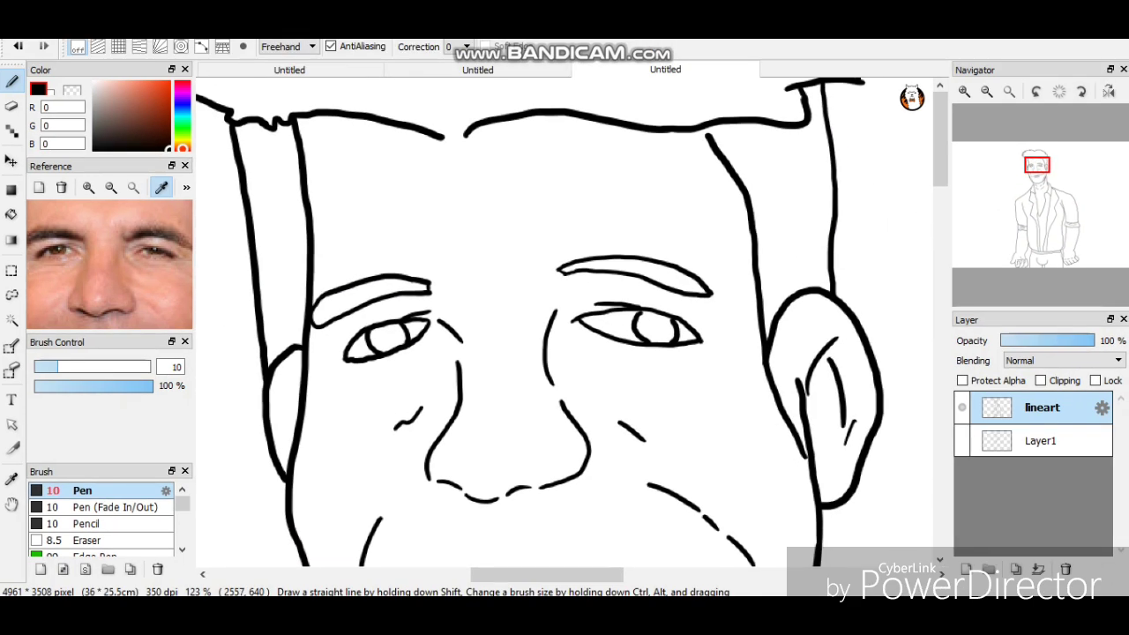
{"action": "scroll", "coordinate": [565, 322], "scroll_direction": "down", "scroll_amount": 5}
{"action": "scroll", "coordinate": [564, 322], "scroll_direction": "down", "scroll_amount": 4}
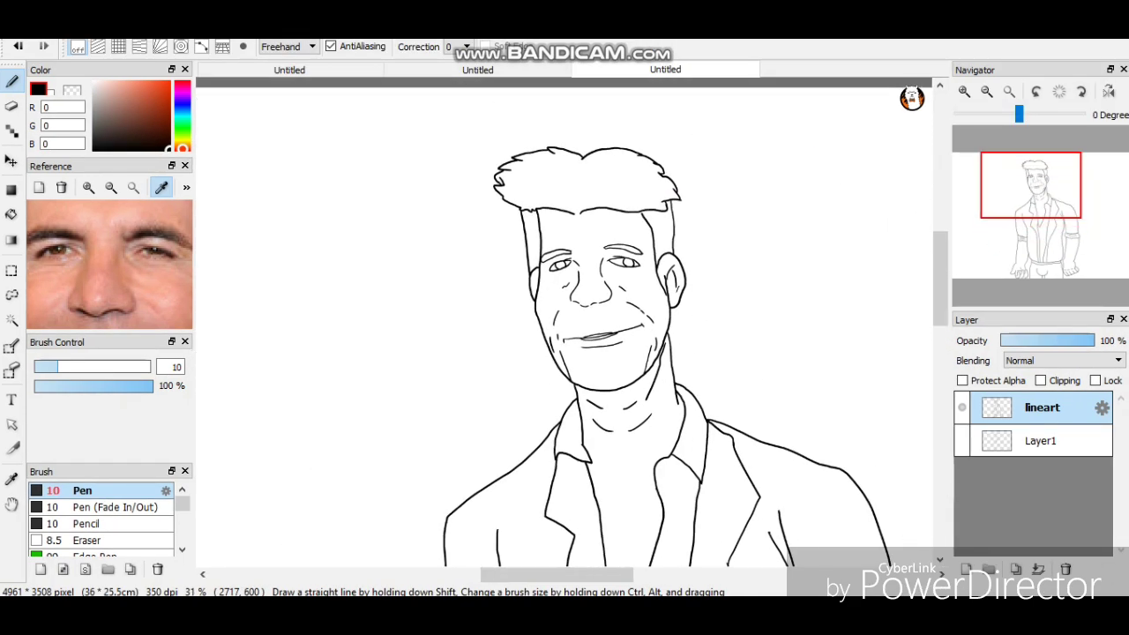
{"action": "scroll", "coordinate": [565, 322], "scroll_direction": "up", "scroll_amount": 5}
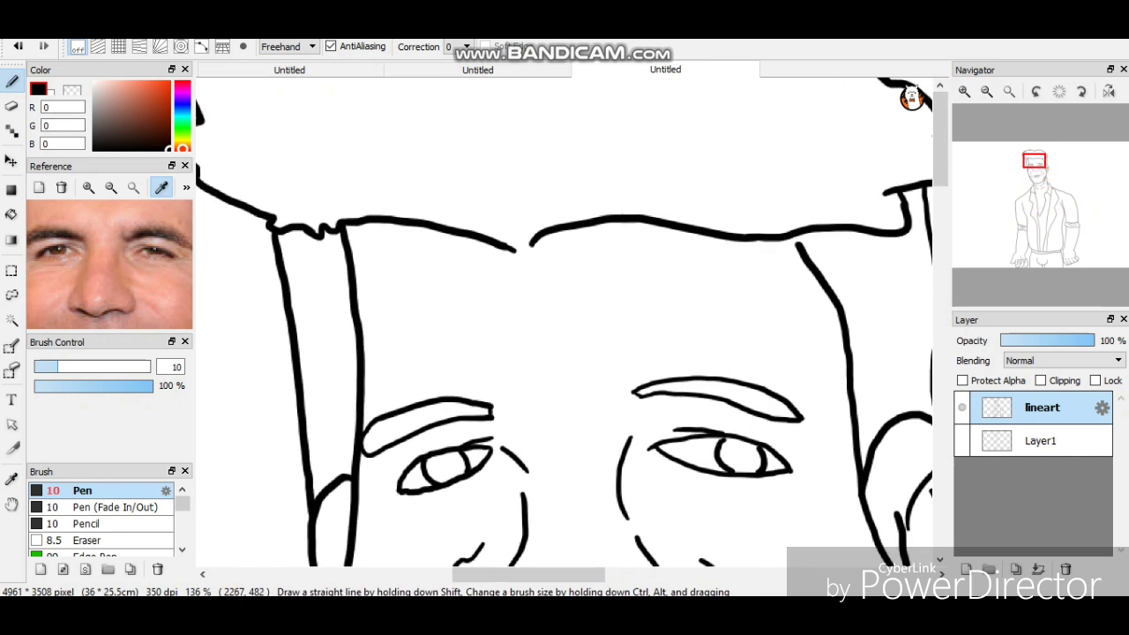
{"action": "scroll", "coordinate": [564, 322], "scroll_direction": "down", "scroll_amount": 1}
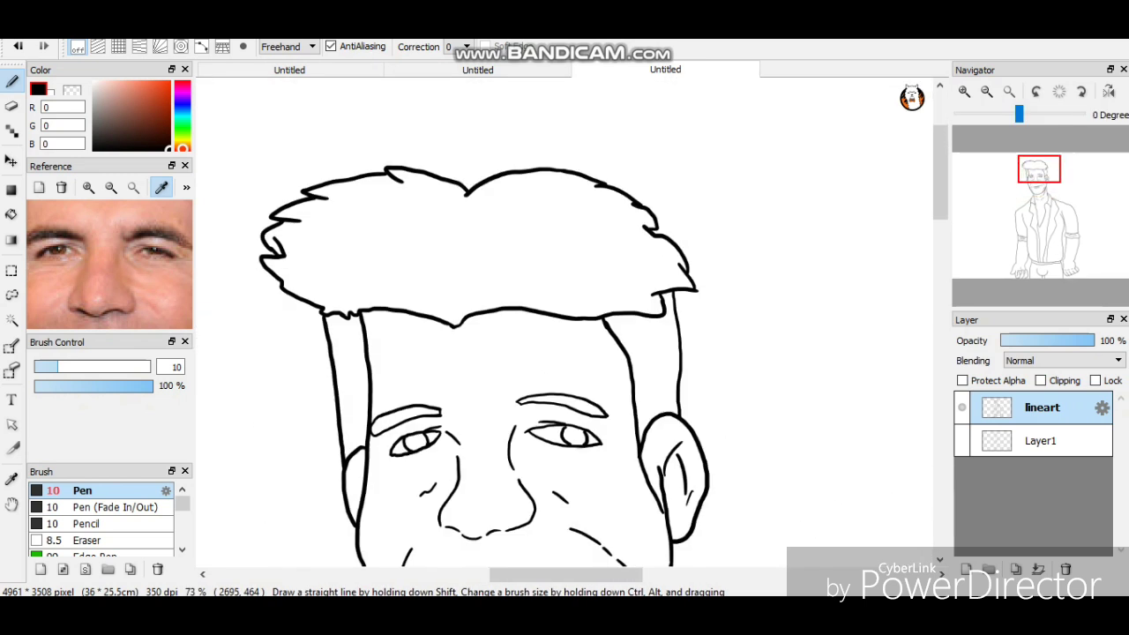
Select the face area with the Magic Wand, paint it skin colour R 251, G 185, B 169 at brush size 1000, and deselect.
{"action": "scroll", "coordinate": [565, 322], "scroll_direction": "down", "scroll_amount": 1}
{"action": "scroll", "coordinate": [565, 322], "scroll_direction": "down", "scroll_amount": 1}
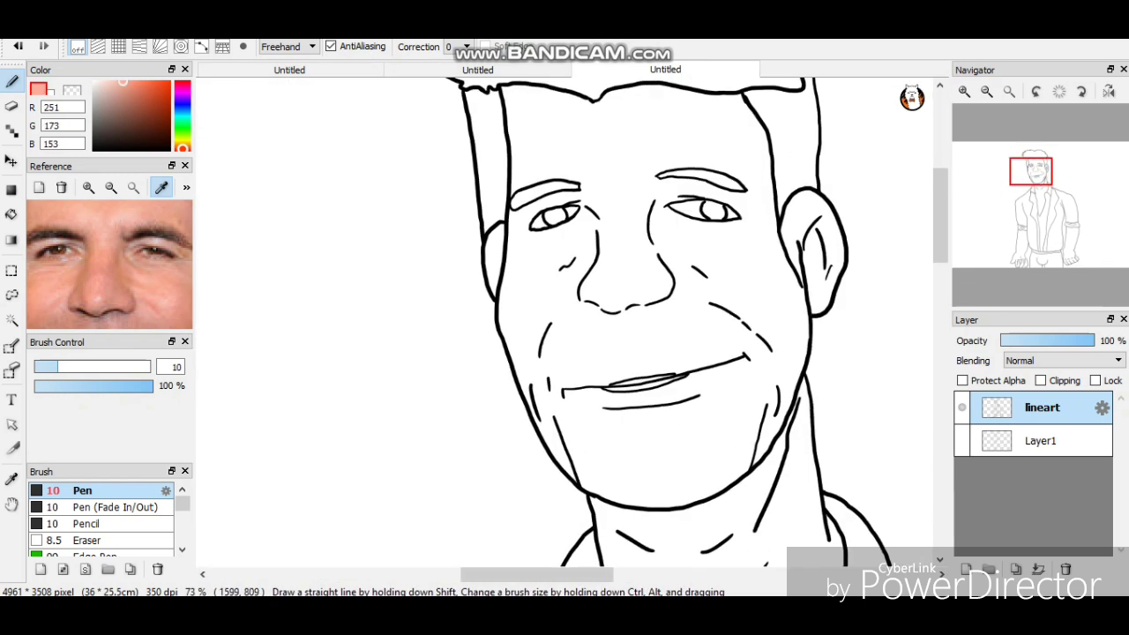
{"action": "left_click", "coordinate": [118, 81]}
{"action": "left_click", "coordinate": [11, 319]}
{"action": "left_click", "coordinate": [635, 133]}
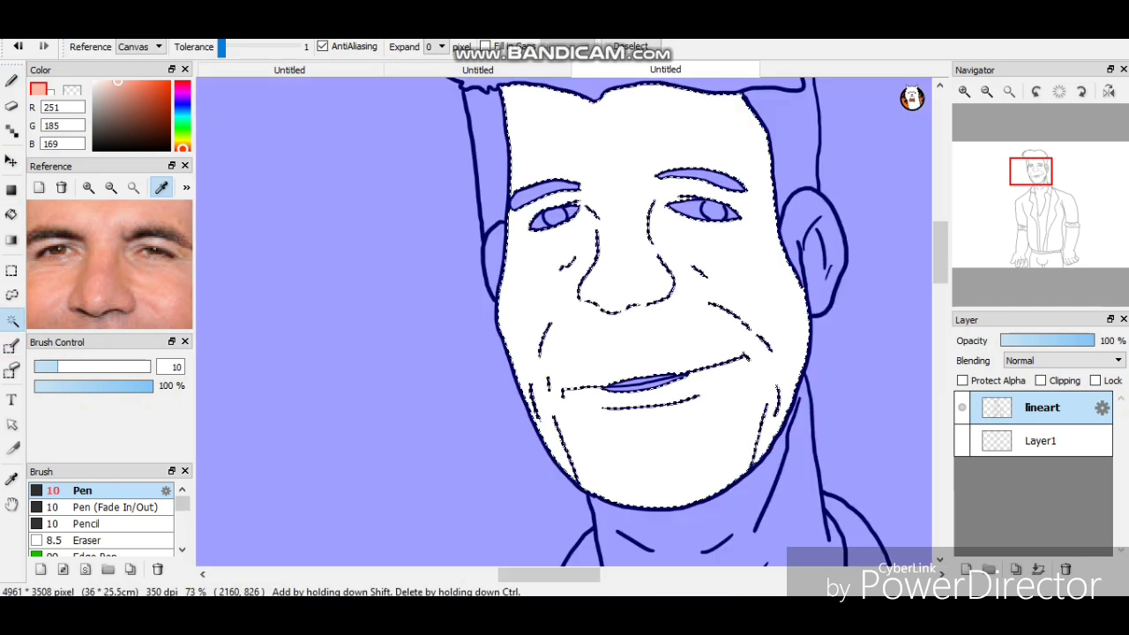
{"action": "key", "text": "b"}
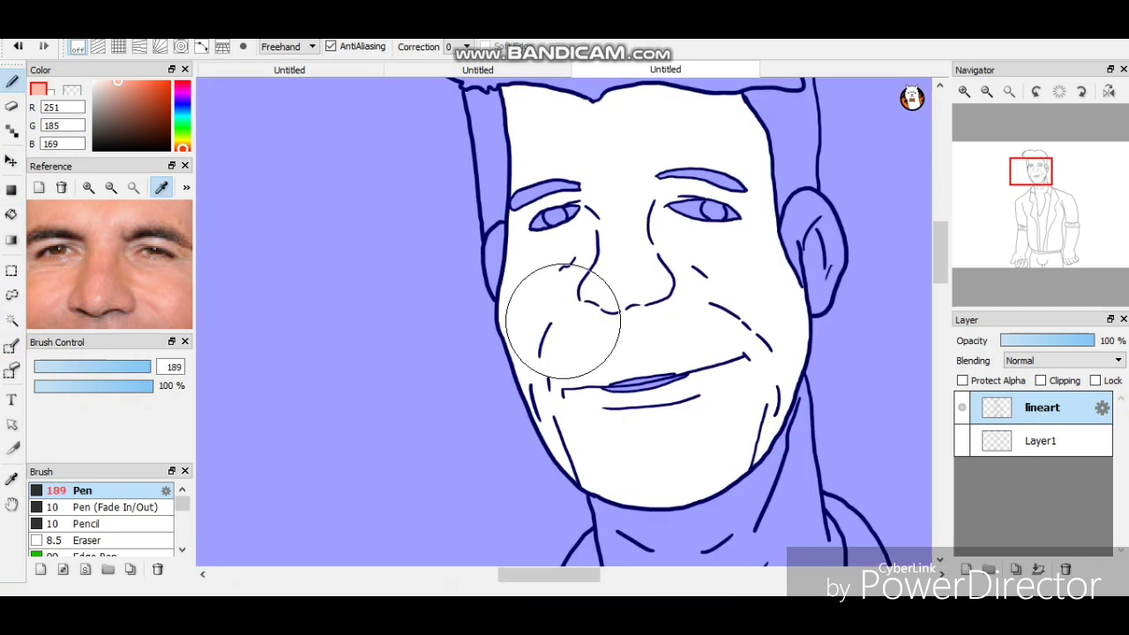
{"action": "mouse_move", "coordinate": [547, 105]}
{"action": "left_mouse_down"}
{"action": "mouse_move", "coordinate": [759, 362]}
{"action": "mouse_move", "coordinate": [653, 477]}
{"action": "left_mouse_up"}
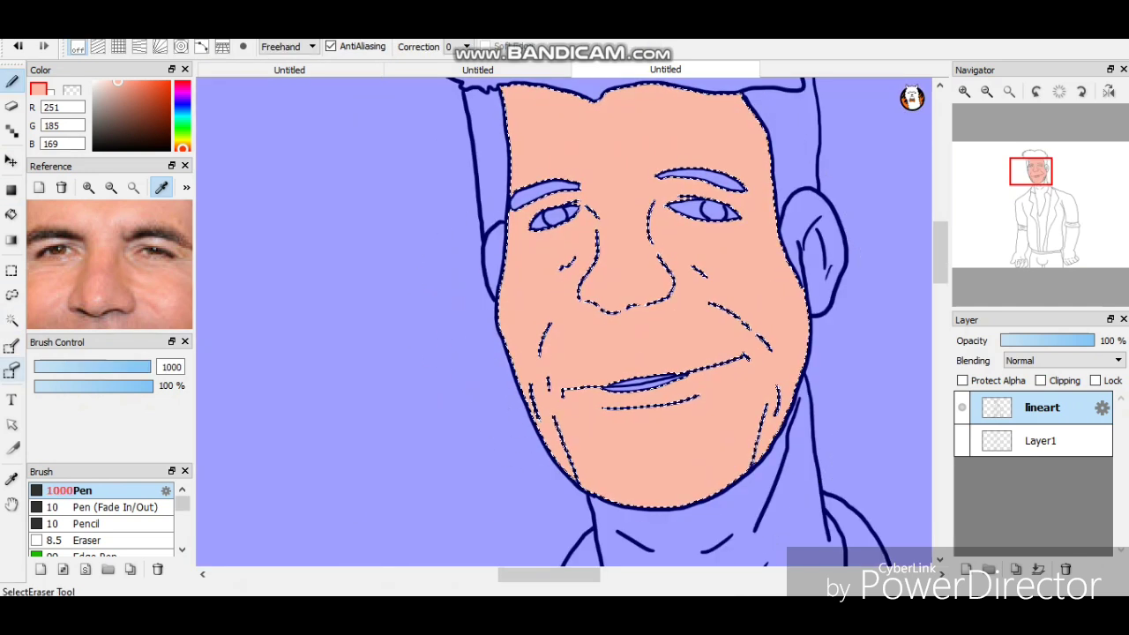
{"action": "key", "text": "m"}
{"action": "key", "text": "ctrl+d"}
{"action": "scroll", "coordinate": [565, 322], "scroll_direction": "down", "scroll_amount": 5}
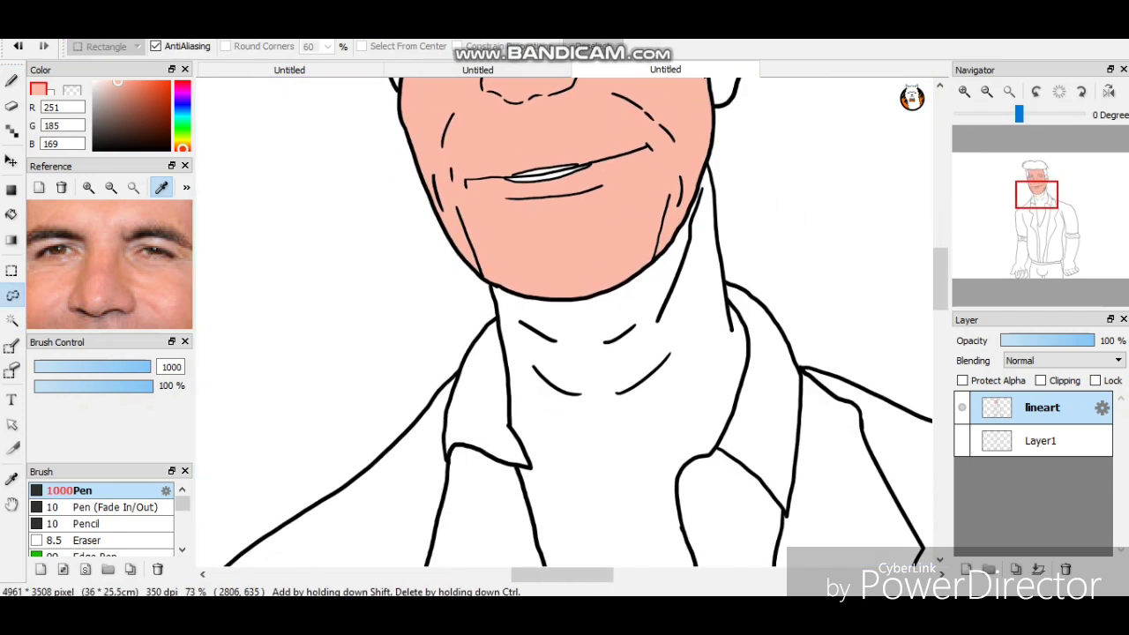
{"action": "scroll", "coordinate": [565, 322], "scroll_direction": "down", "scroll_amount": 3}
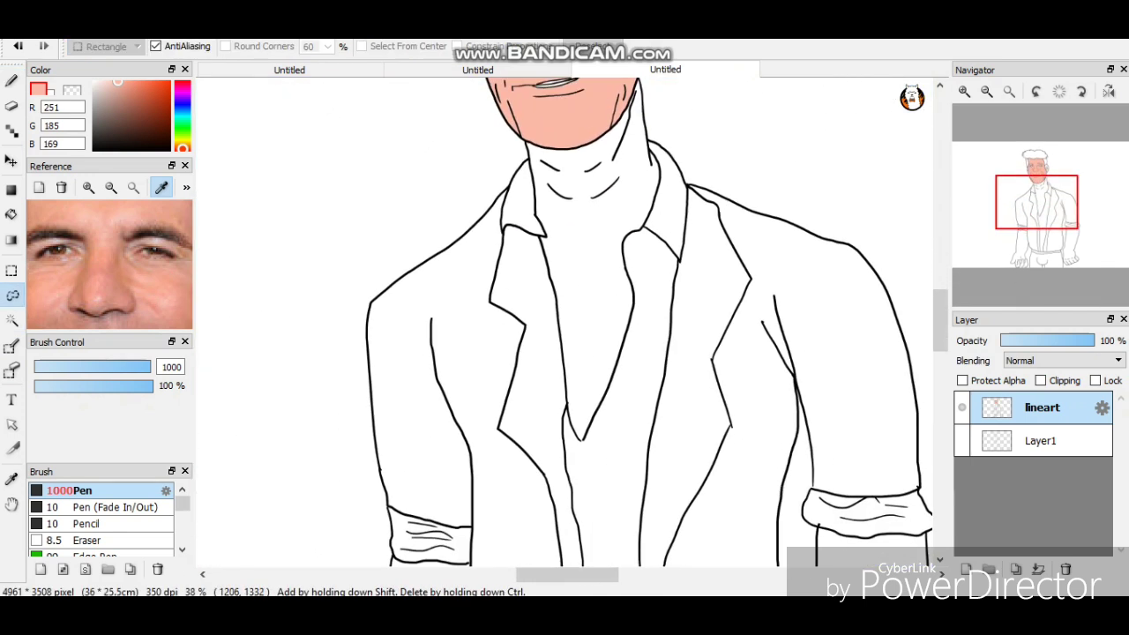
{"action": "left_click", "coordinate": [12, 319]}
{"action": "left_click", "coordinate": [697, 442]}
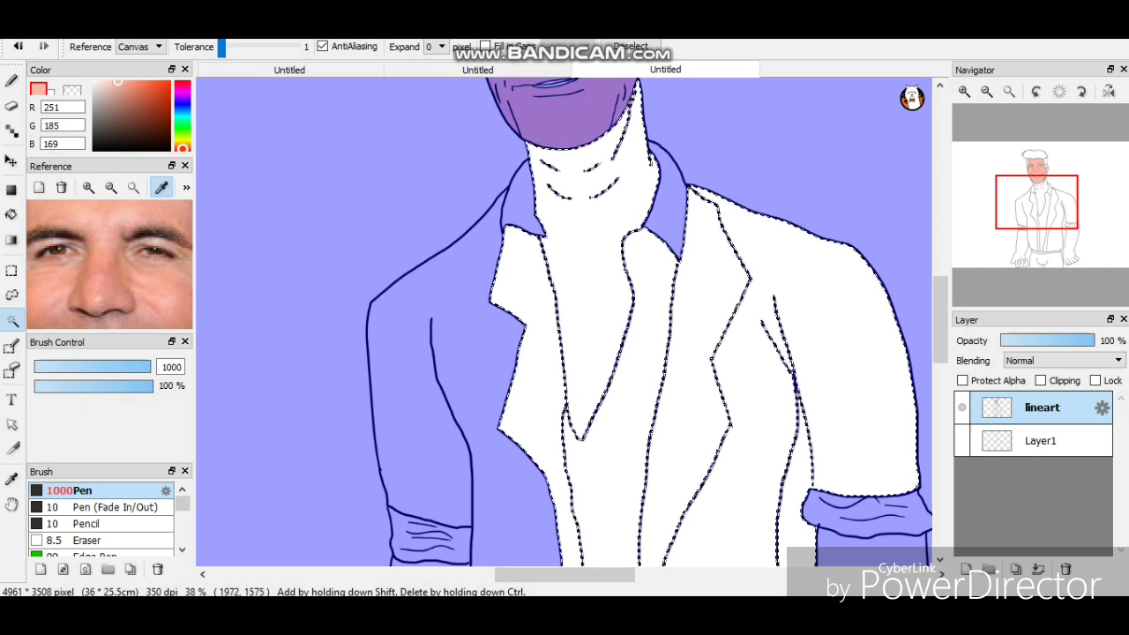
{"action": "key", "text": "ctrl+d"}
Set the pen to black at size 10 and close the small gaps in the shirt and jacket lines.
{"action": "key", "text": "b"}
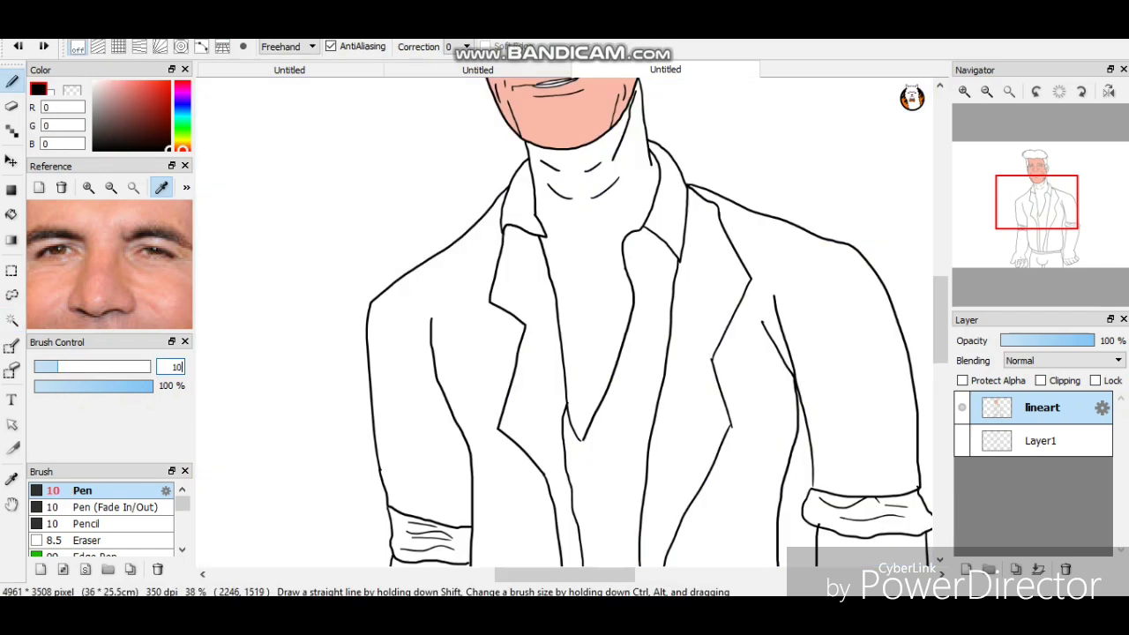
{"action": "scroll", "coordinate": [565, 322], "scroll_direction": "up", "scroll_amount": 5}
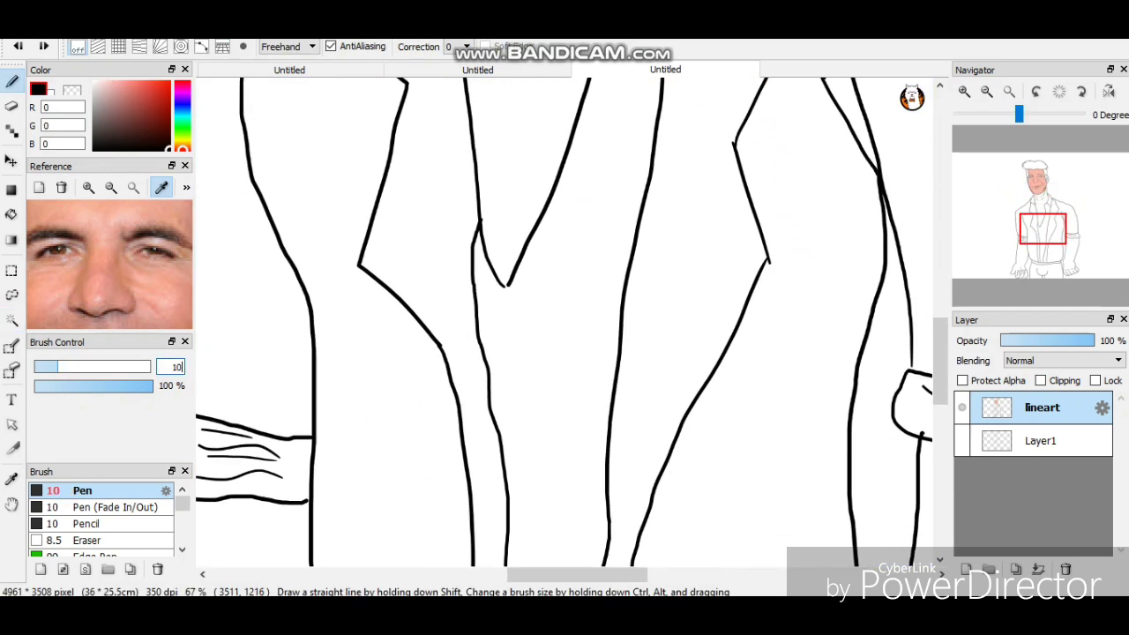
{"action": "scroll", "coordinate": [564, 323], "scroll_direction": "up", "scroll_amount": 3}
{"action": "scroll", "coordinate": [564, 322], "scroll_direction": "down", "scroll_amount": 8}
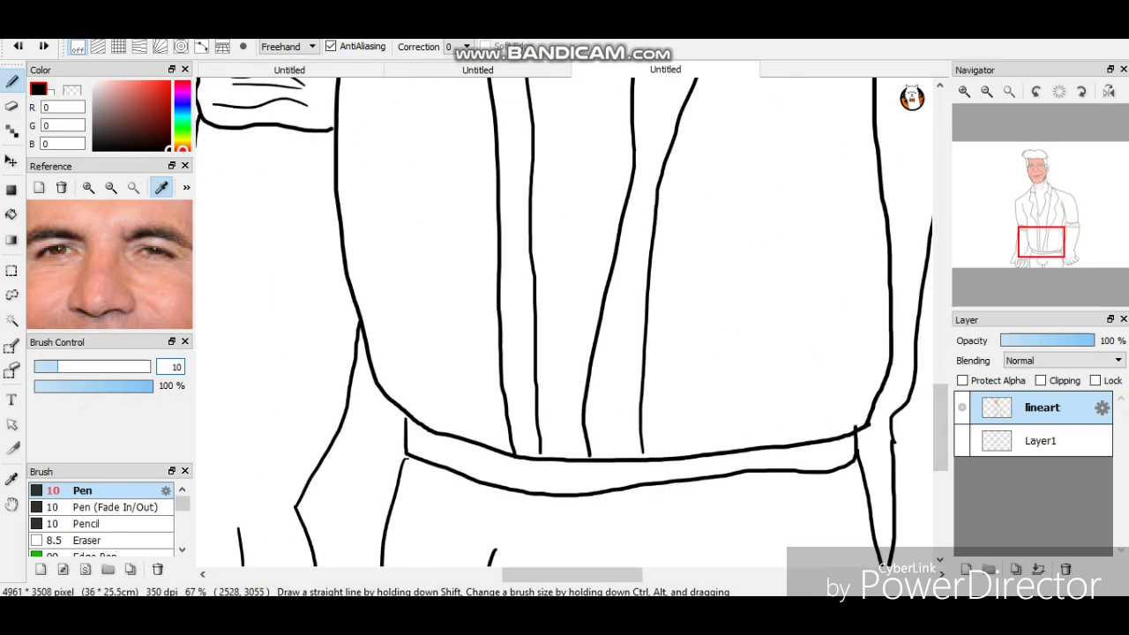
{"action": "scroll", "coordinate": [565, 322], "scroll_direction": "down", "scroll_amount": 4}
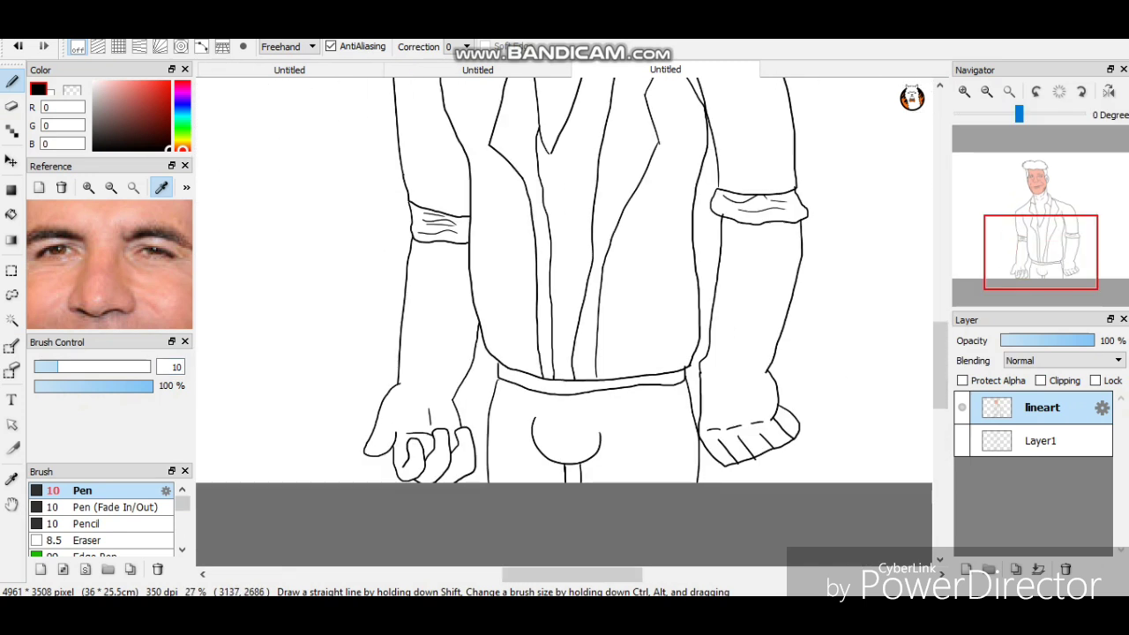
{"action": "scroll", "coordinate": [565, 322], "scroll_direction": "up", "scroll_amount": 3}
{"action": "key", "text": "w"}
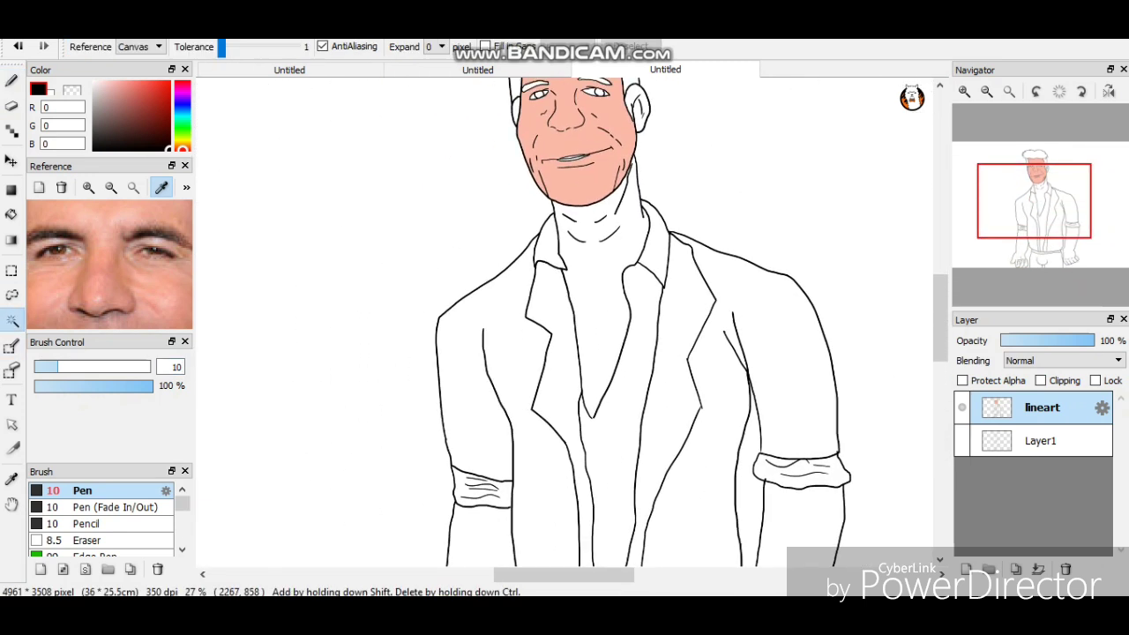
{"action": "key", "text": "i"}
{"action": "key", "text": "w"}
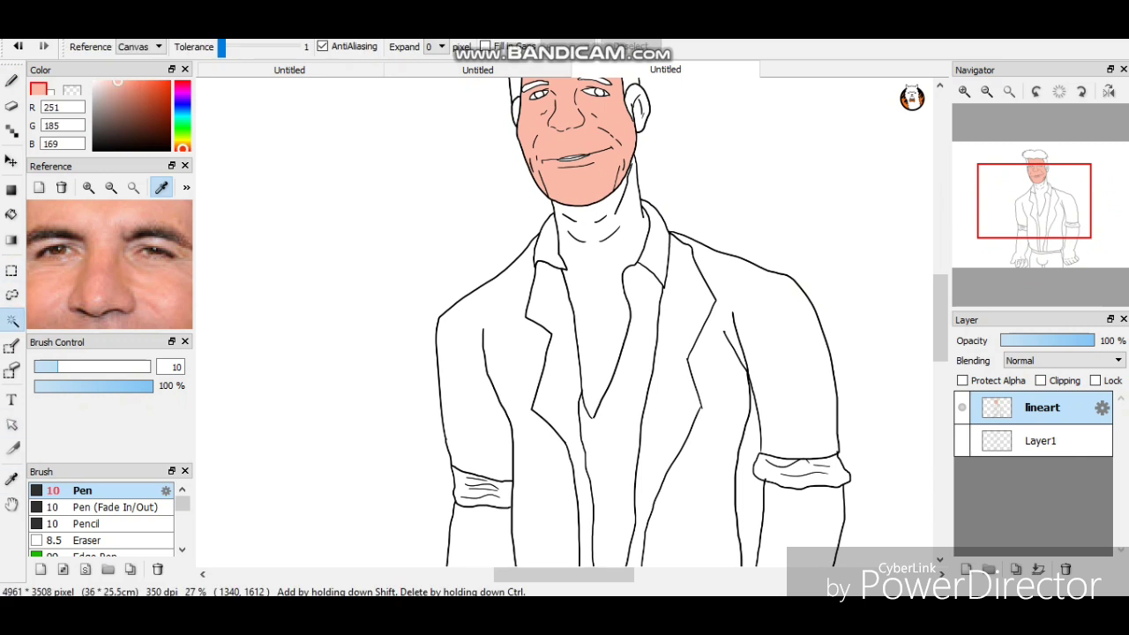
{"action": "left_click", "coordinate": [612, 306]}
{"action": "key", "text": "ctrl+i"}
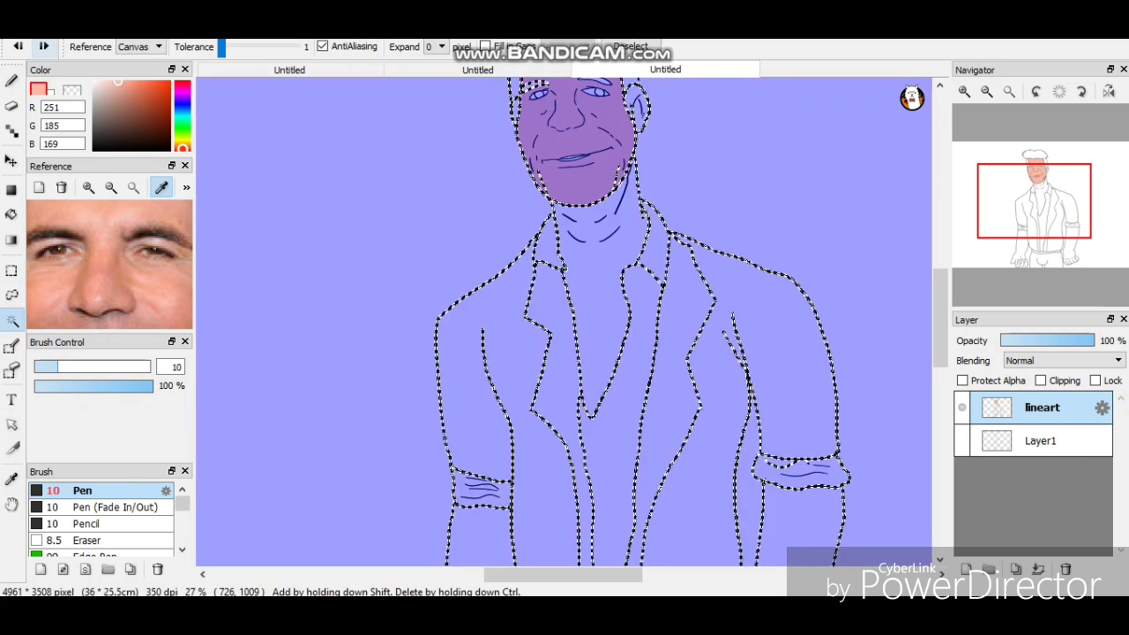
{"action": "key", "text": "ctrl+d"}
Close the remaining outline gap by the collar and paint the selected neck and open chest skin colour R 251, G 185, B 169 at size 1000.
{"action": "key", "text": "b"}
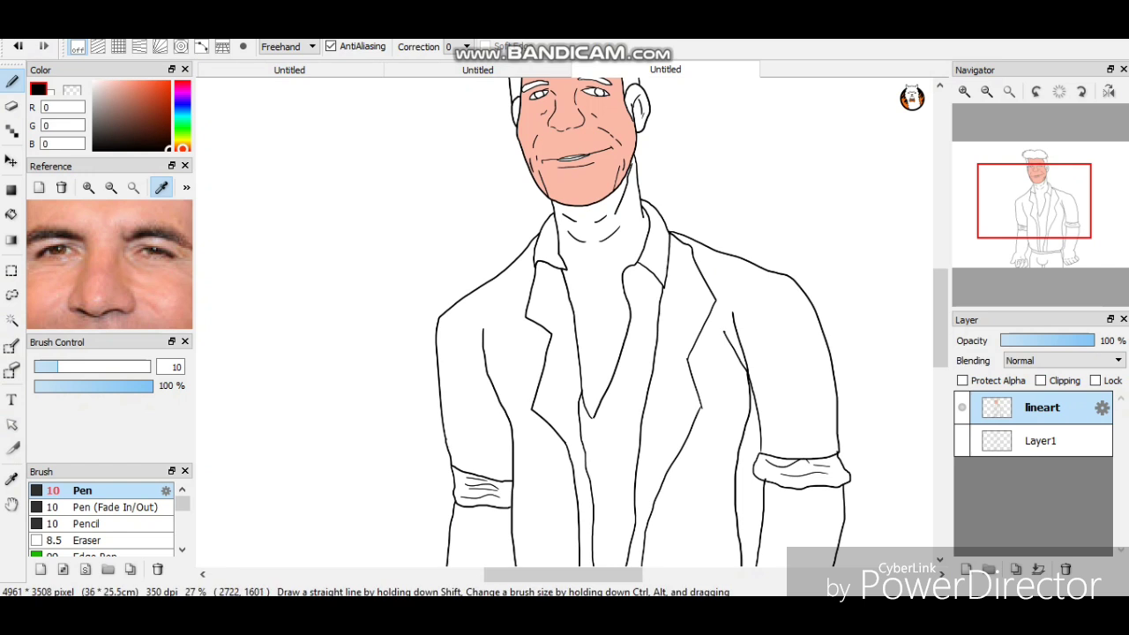
{"action": "scroll", "coordinate": [615, 424], "scroll_direction": "up", "scroll_amount": 8}
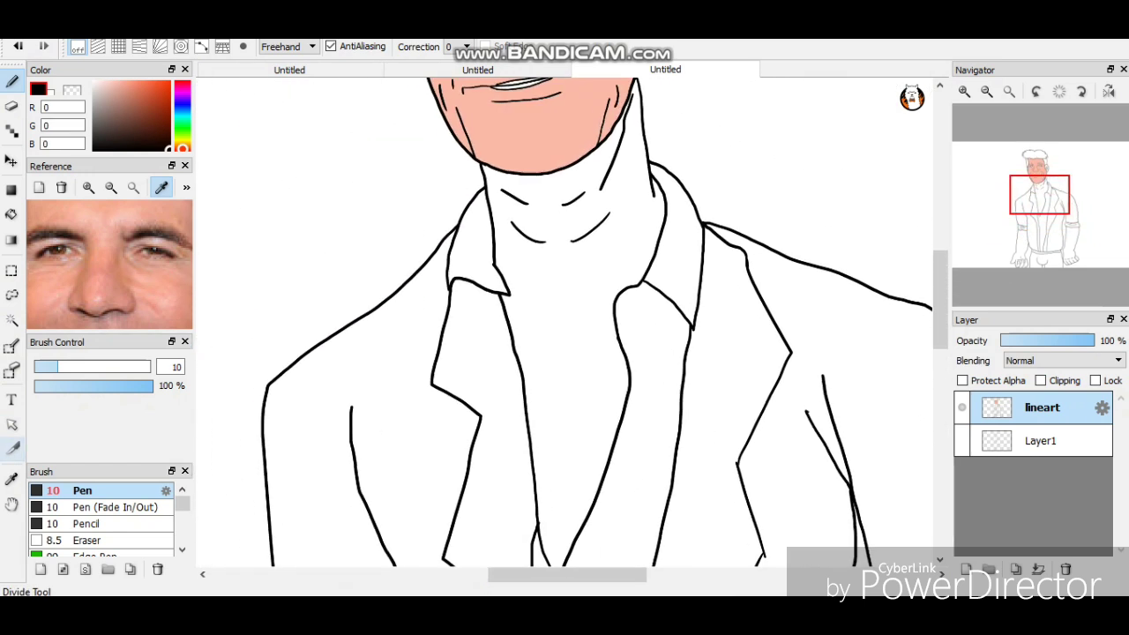
{"action": "key", "text": "i"}
{"action": "key", "text": "w"}
{"action": "left_click", "coordinate": [573, 353]}
{"action": "key", "text": "b"}
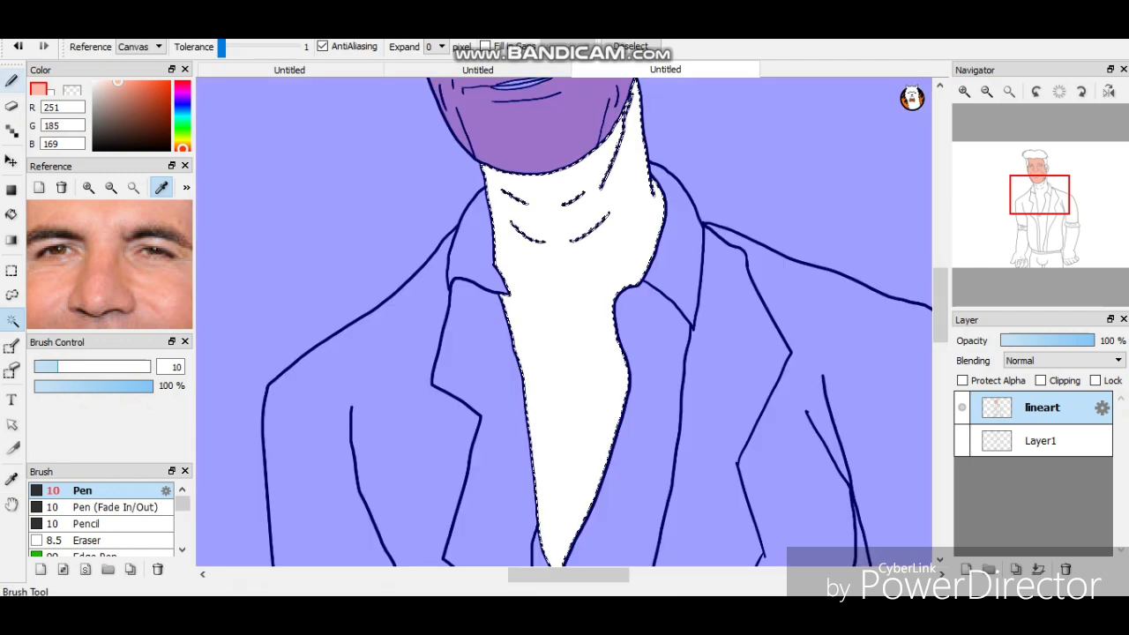
{"action": "left_click_drag", "start_coordinate": [574, 176], "coordinate": [574, 547]}
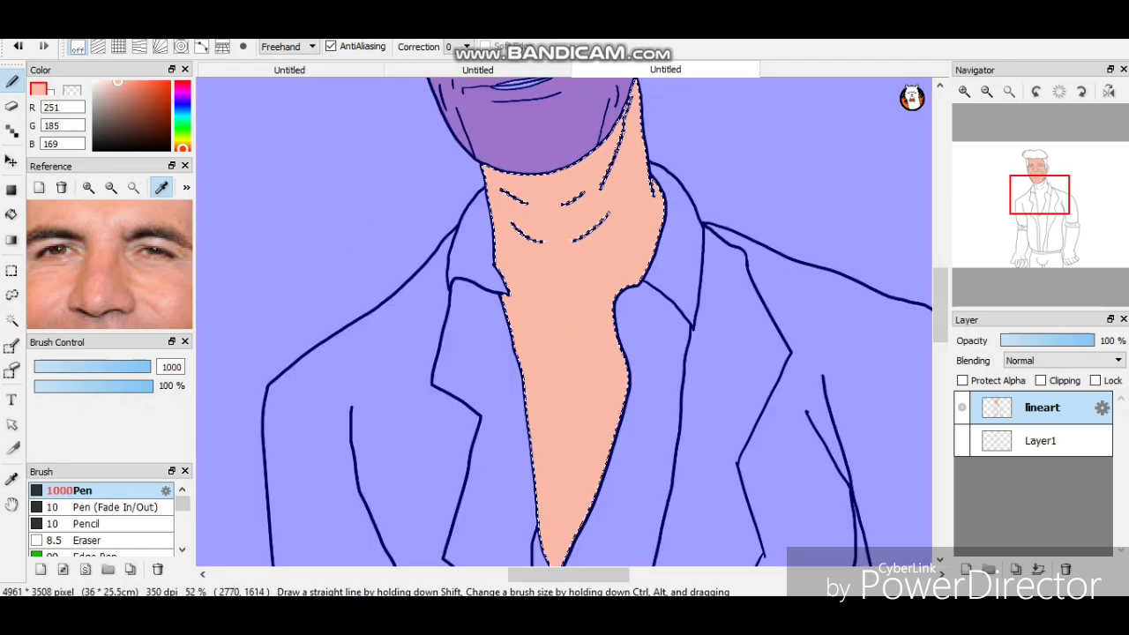
{"action": "scroll", "coordinate": [565, 322], "scroll_direction": "down", "scroll_amount": 3}
{"action": "key", "text": "l"}
{"action": "key", "text": "ctrl+d"}
Draw four short crease lines across the forearm above the fist with the black pen at size 10.
{"action": "scroll", "coordinate": [565, 322], "scroll_direction": "down", "scroll_amount": 5}
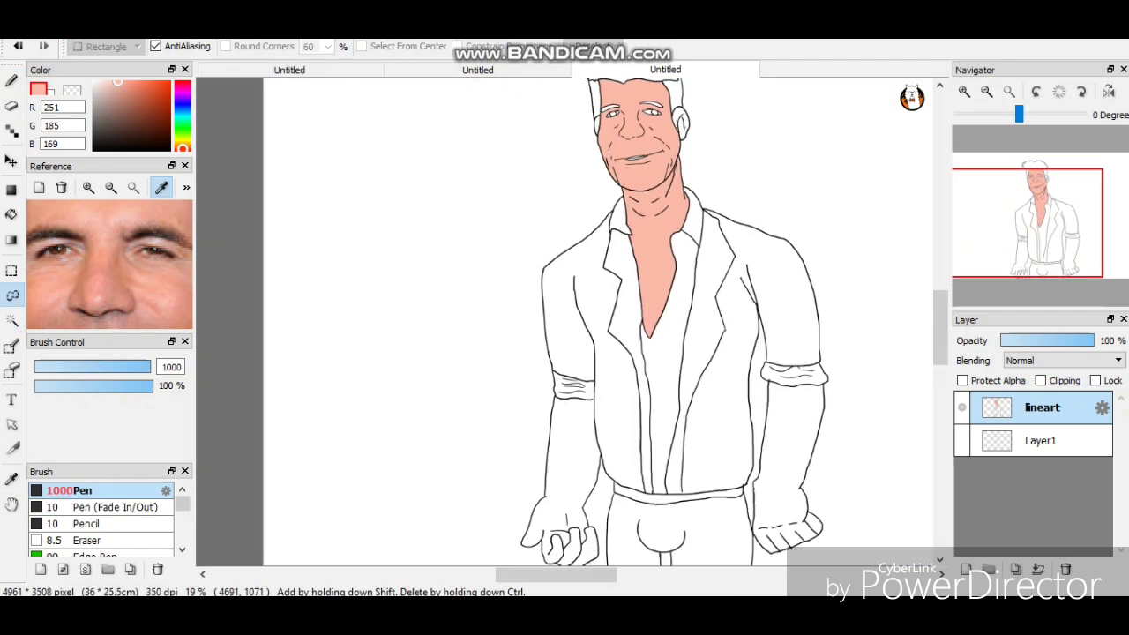
{"action": "key", "text": "b"}
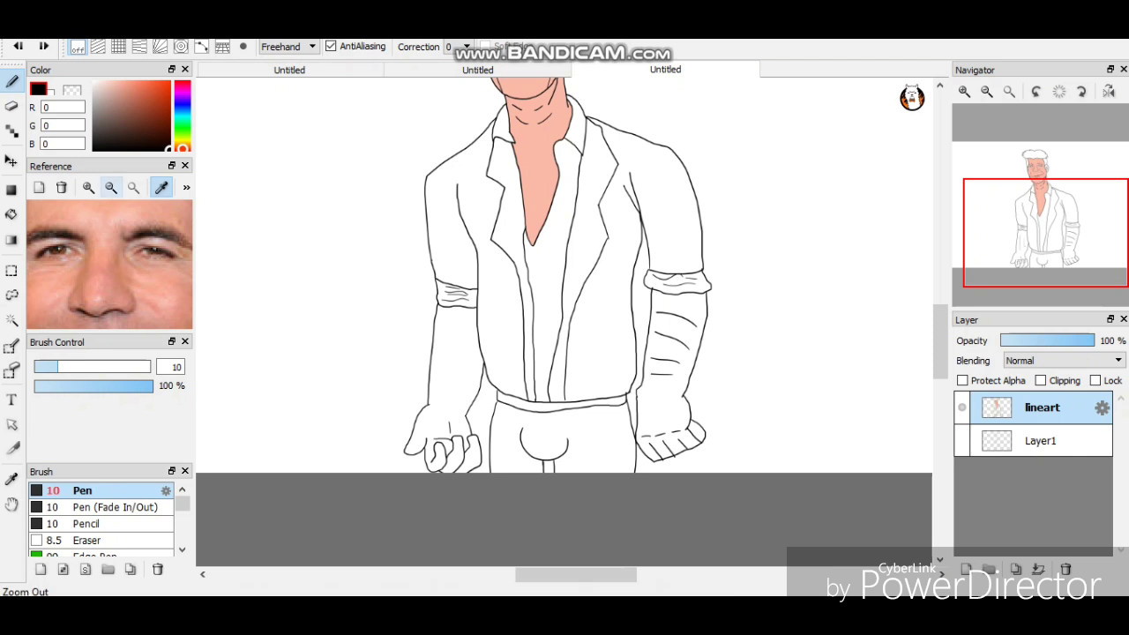
Select the creased forearm and fist with the Magic Wand and paint them, including the thumb, skin colour R 251, G 185, B 169 at size 1000.
{"action": "key", "text": "i"}
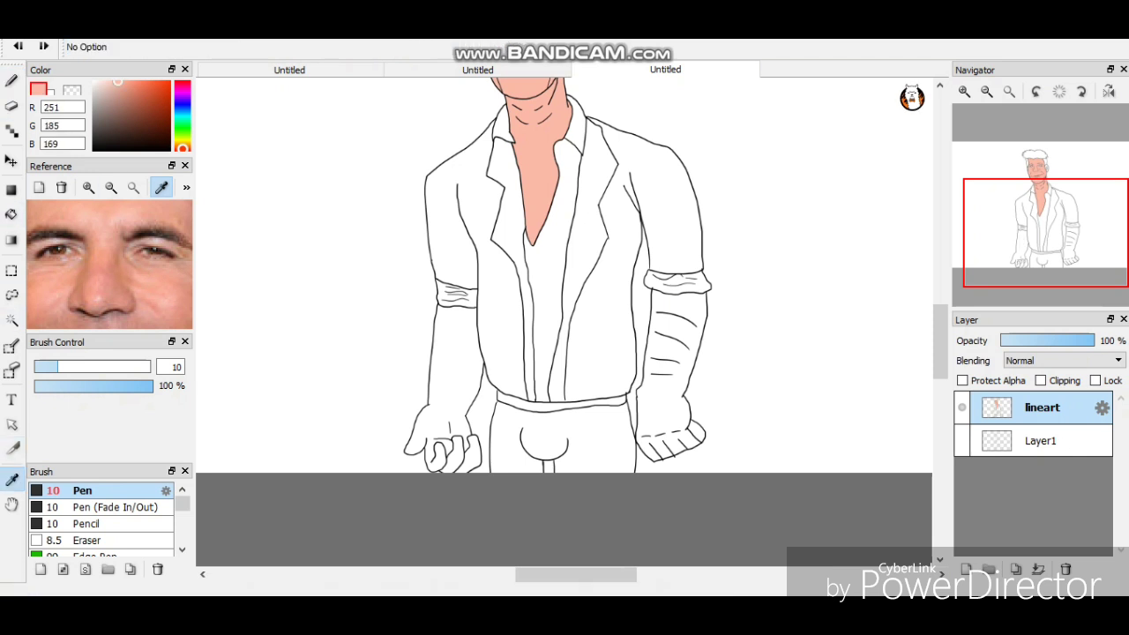
{"action": "left_click", "coordinate": [12, 319]}
{"action": "left_click", "coordinate": [672, 388]}
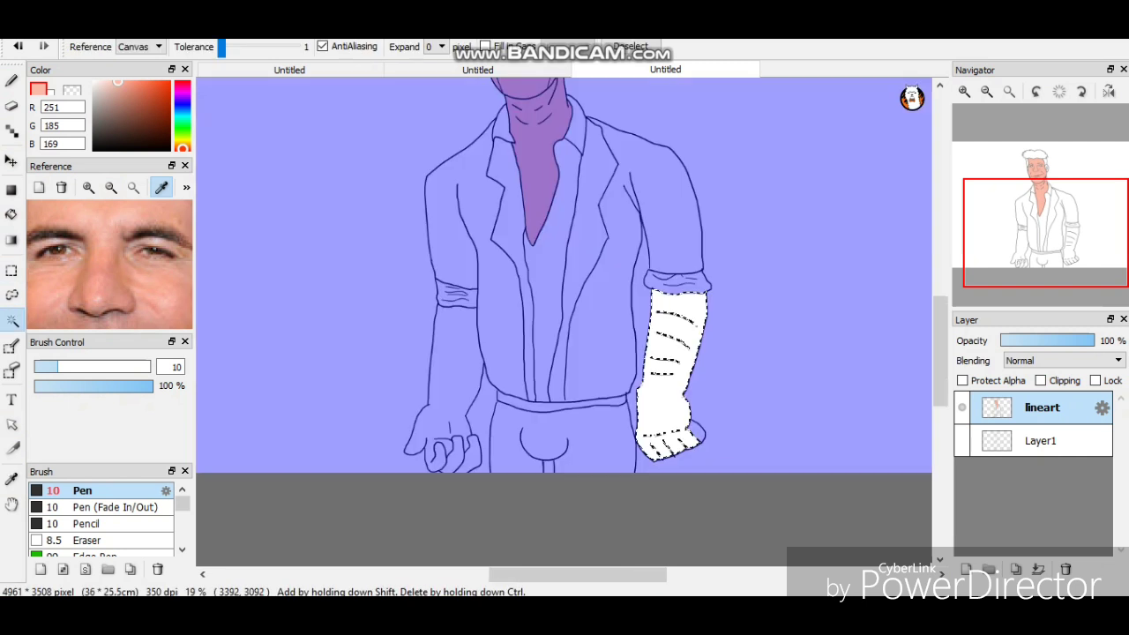
{"action": "left_click", "coordinate": [12, 80]}
{"action": "left_click_drag", "start_coordinate": [53, 366], "coordinate": [150, 366]}
{"action": "left_click_drag", "start_coordinate": [671, 317], "coordinate": [671, 423]}
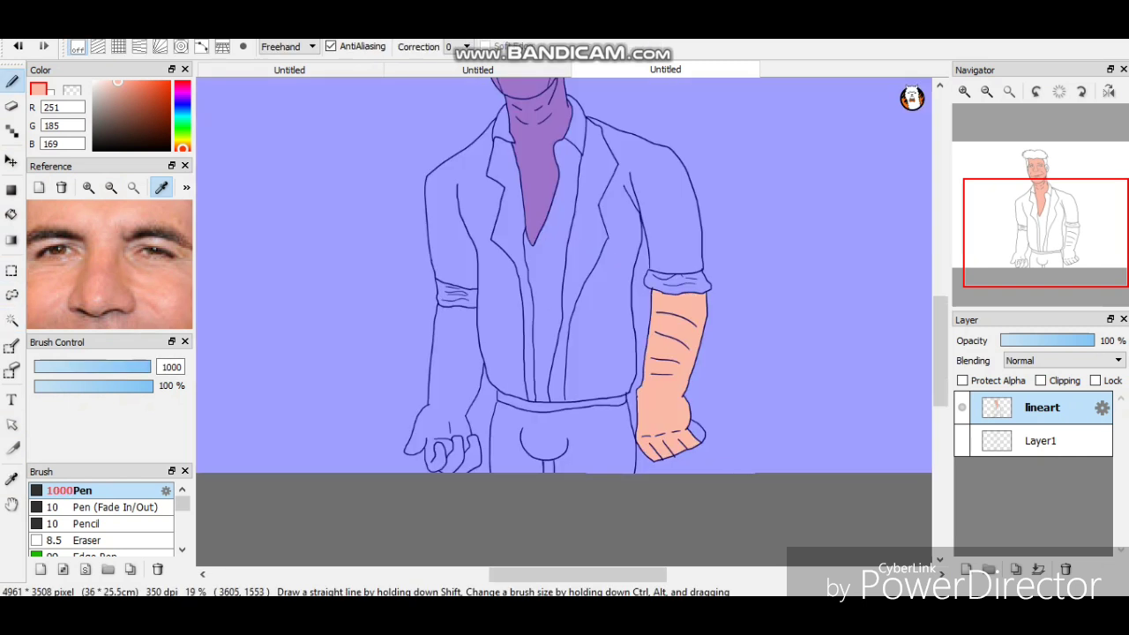
{"action": "left_click", "coordinate": [11, 319]}
{"action": "left_click", "coordinate": [662, 424]}
{"action": "key", "text": "b"}
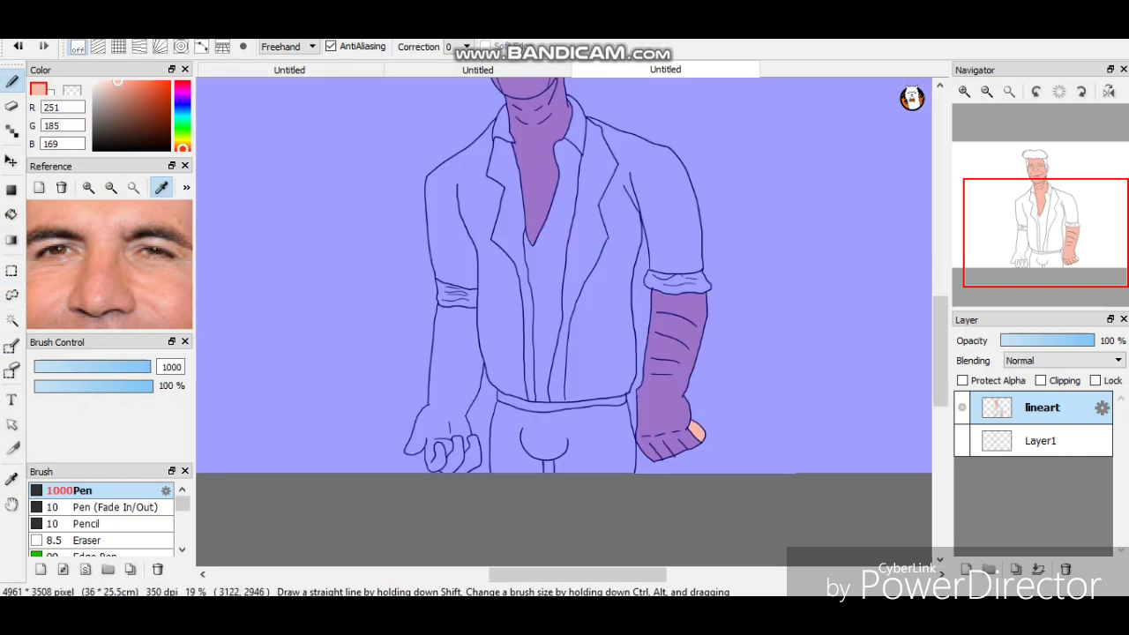
Deselect the other forearm and close the gaps in its rolled cuff outline with the black pen at size 10.
{"action": "key", "text": "w"}
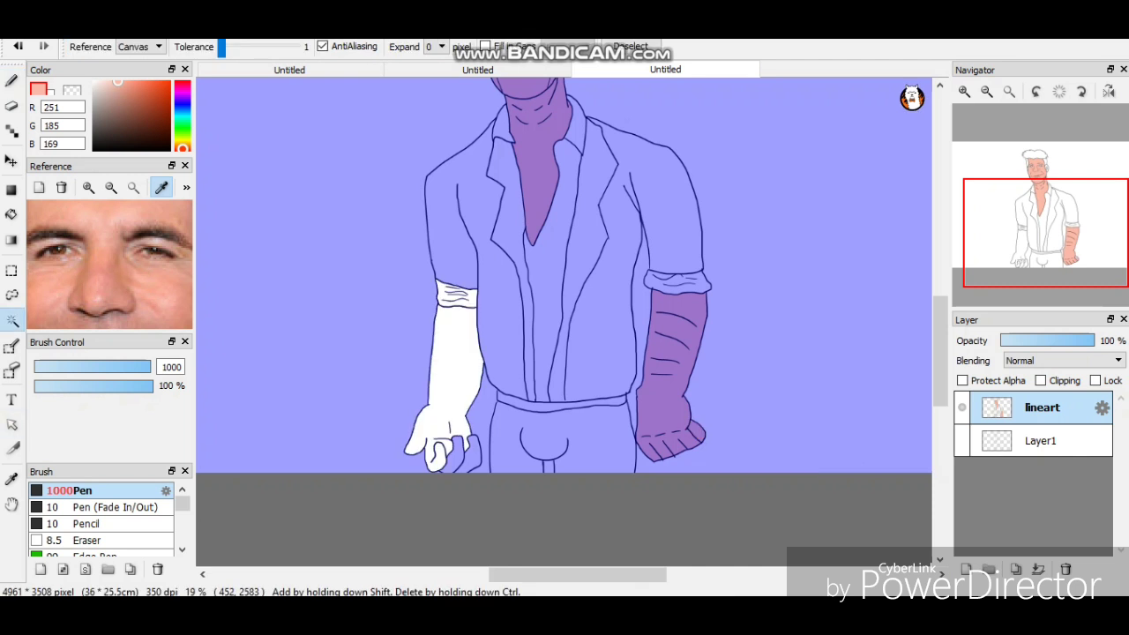
{"action": "key", "text": "e"}
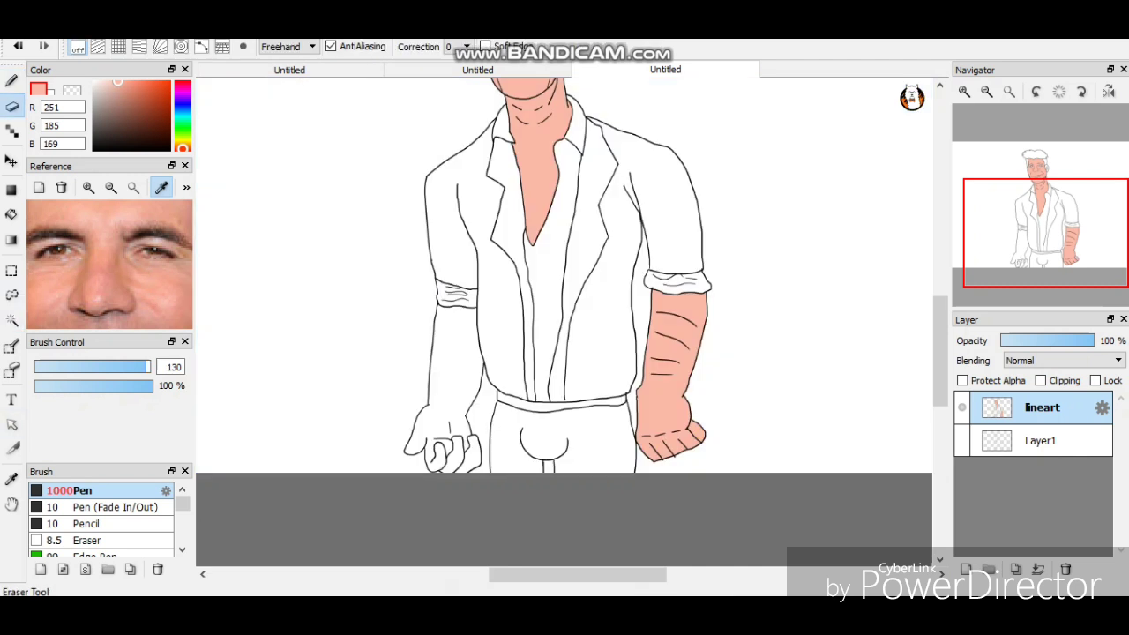
{"action": "type", "text": "10"}
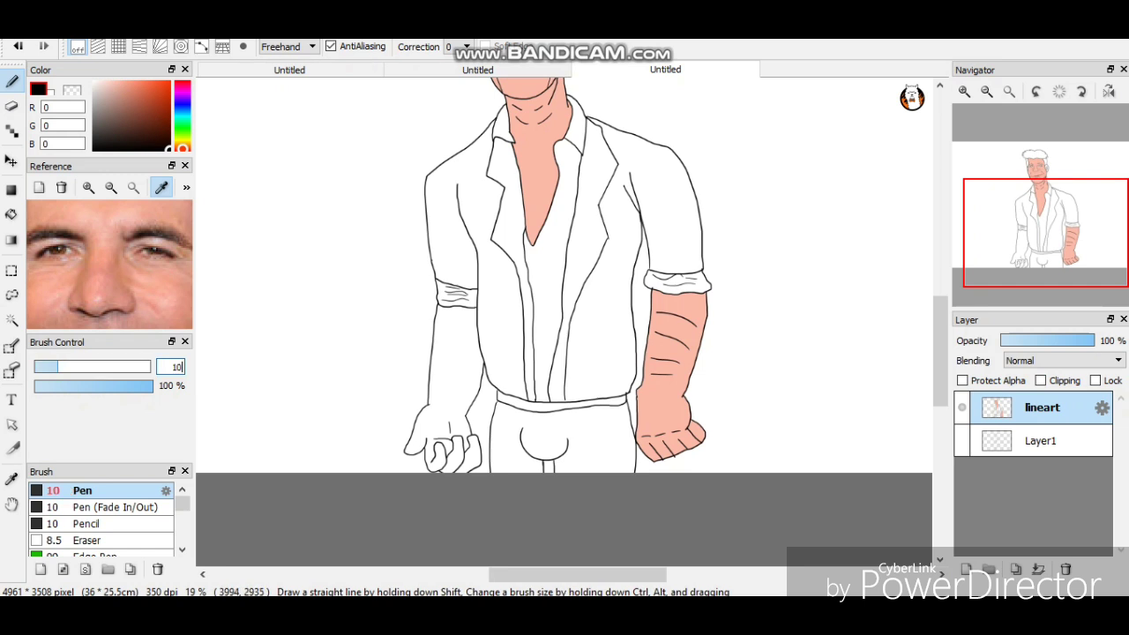
{"action": "scroll", "coordinate": [440, 307], "scroll_direction": "up", "scroll_amount": 5}
{"action": "scroll", "coordinate": [524, 303], "scroll_direction": "up", "scroll_amount": 5}
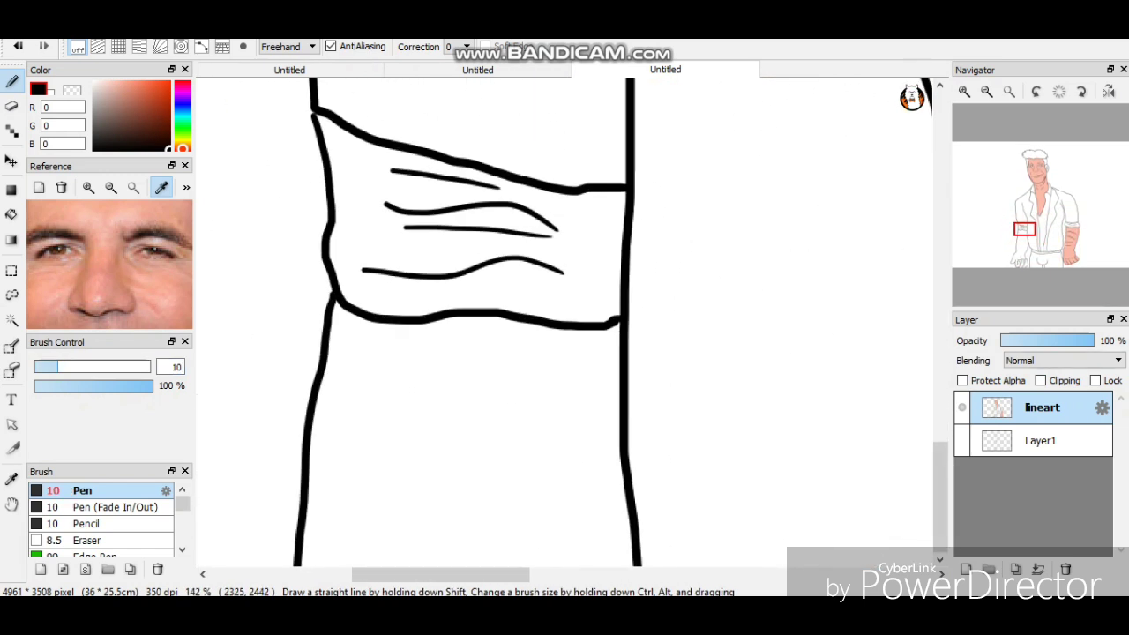
{"action": "scroll", "coordinate": [565, 318], "scroll_direction": "down", "scroll_amount": 5}
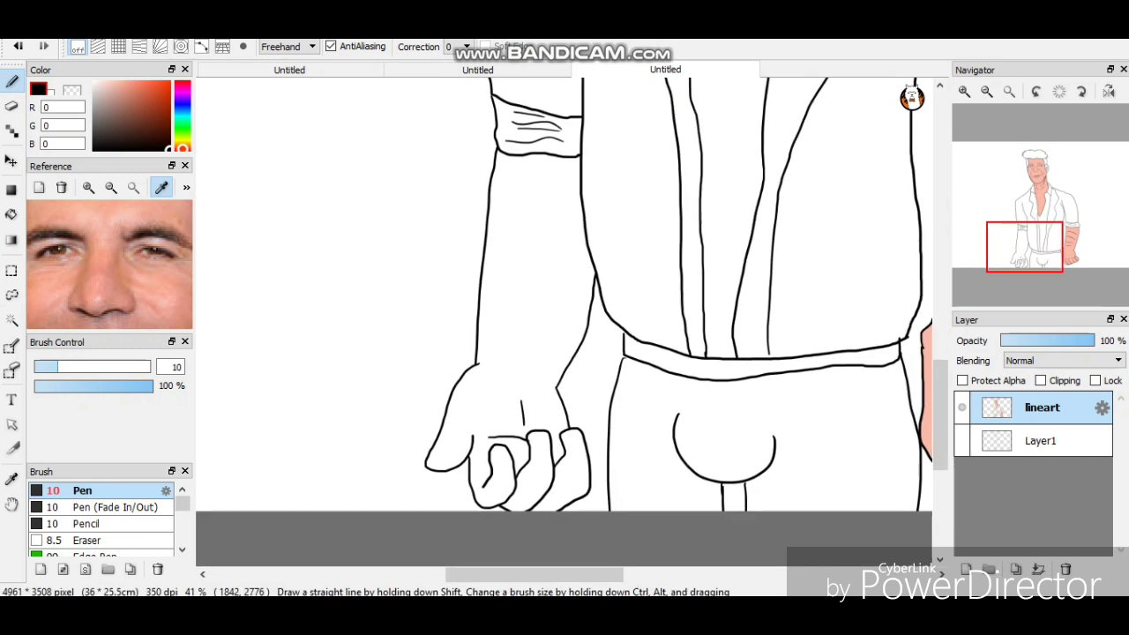
Sample skin colour R 251, G 185, B 169, select the unpainted forearm and open hand, and paint them at brush size 1000.
{"action": "scroll", "coordinate": [564, 318], "scroll_direction": "right", "scroll_amount": 5}
{"action": "left_click", "coordinate": [662, 309], "text": "alt"}
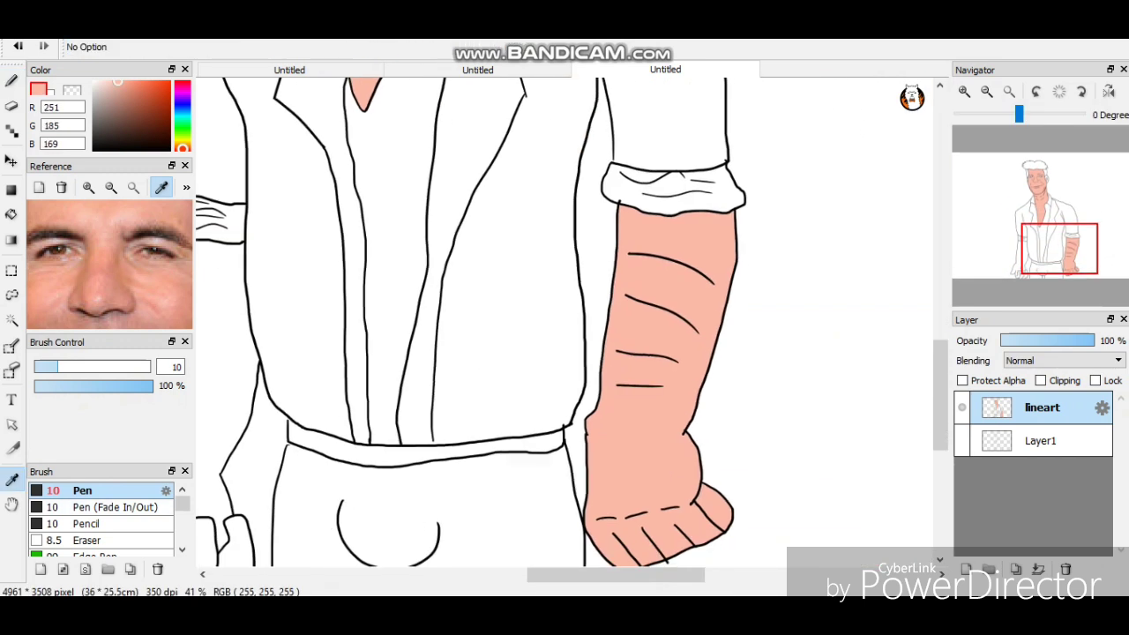
{"action": "scroll", "coordinate": [565, 330], "scroll_direction": "left", "scroll_amount": 5}
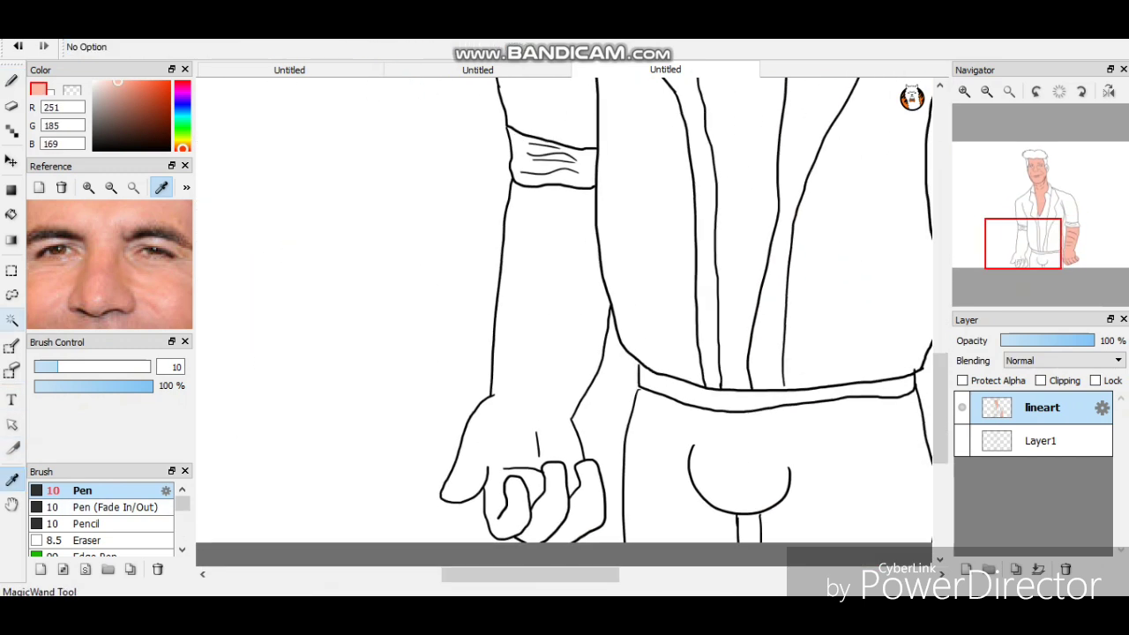
{"action": "left_click", "coordinate": [12, 320]}
{"action": "left_click", "coordinate": [547, 282]}
{"action": "left_click", "coordinate": [12, 80]}
{"action": "left_click_drag", "start_coordinate": [58, 366], "coordinate": [150, 367]}
{"action": "left_click_drag", "start_coordinate": [477, 459], "coordinate": [547, 494]}
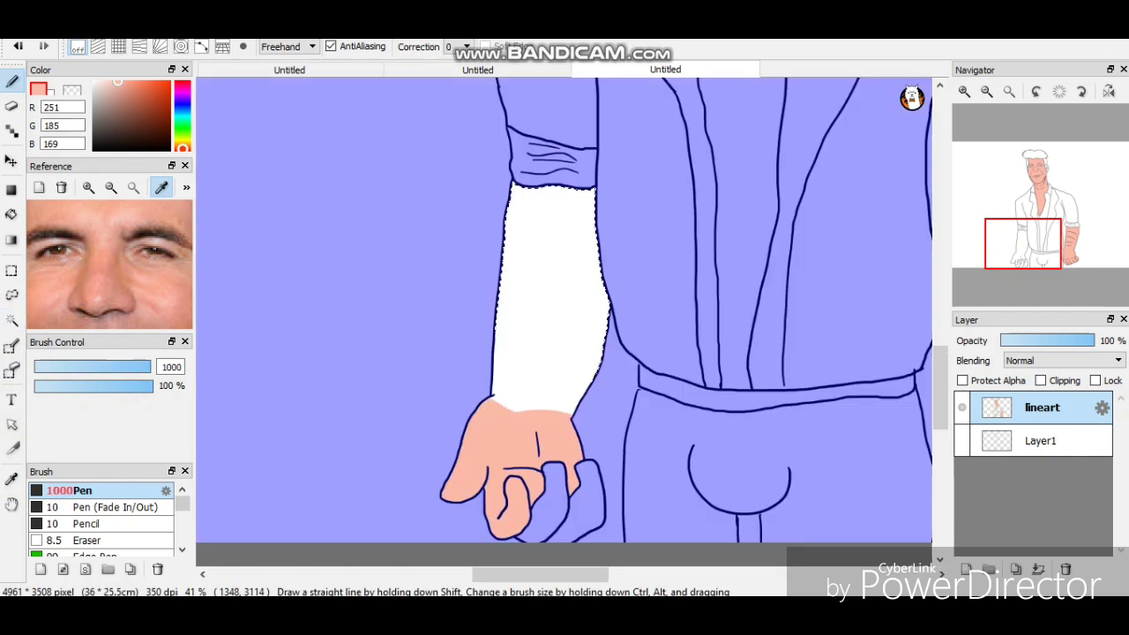
{"action": "left_click_drag", "start_coordinate": [547, 406], "coordinate": [556, 203]}
Select the two remaining curled fingers of the open hand one by one, paint them in the skin colour, and deselect.
{"action": "left_click", "coordinate": [12, 319]}
{"action": "left_click", "coordinate": [554, 490]}
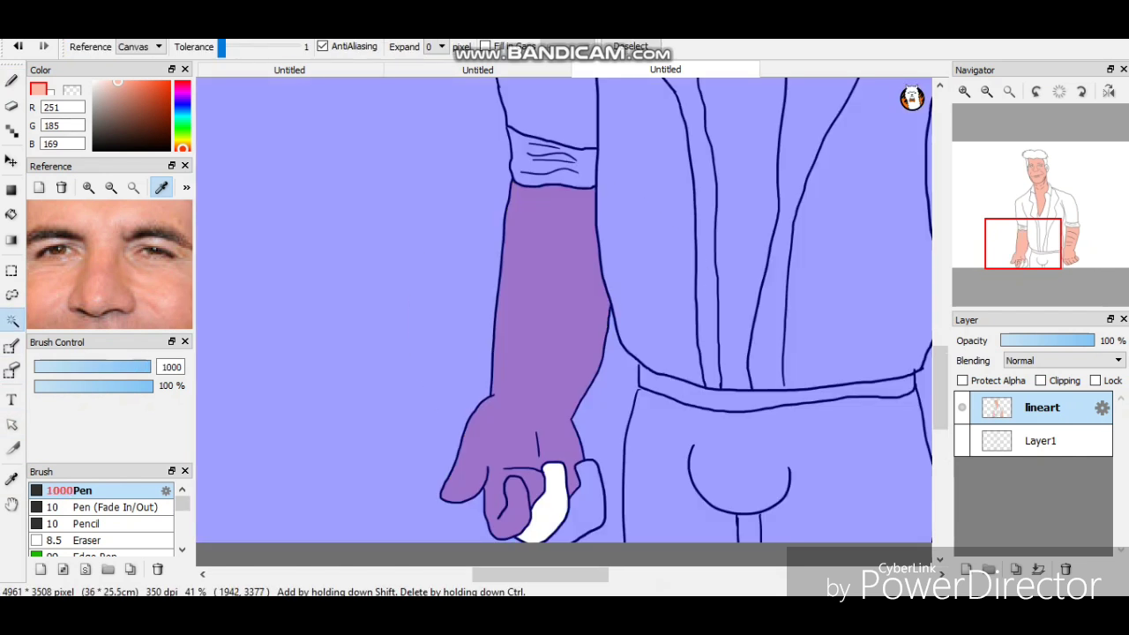
{"action": "left_click", "coordinate": [12, 80]}
{"action": "key", "text": "ctrl+d"}
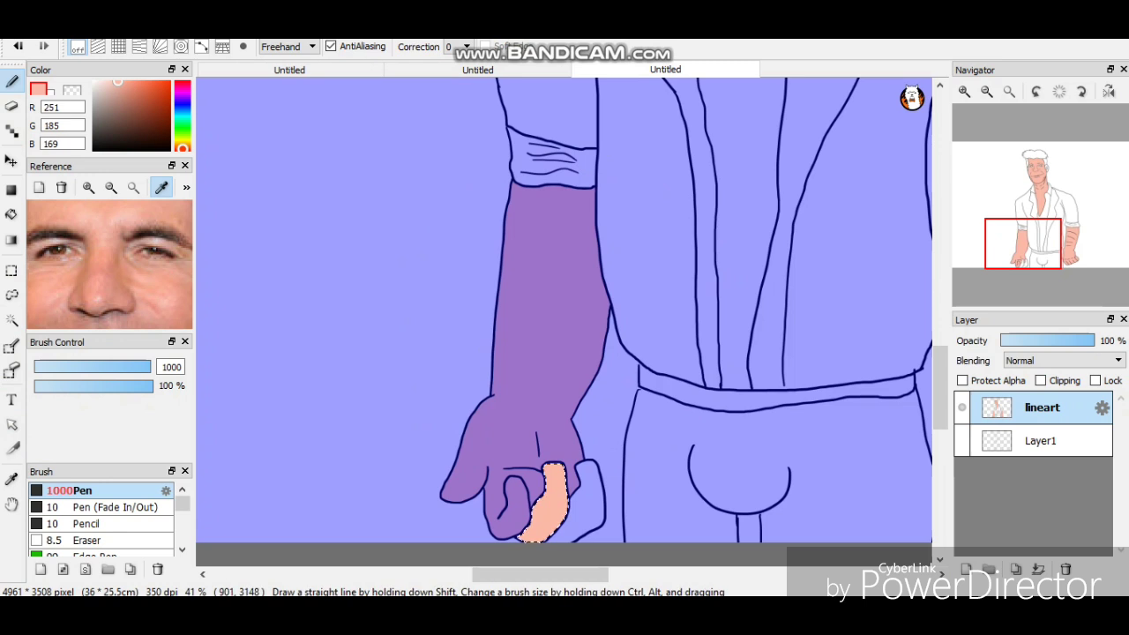
{"action": "key", "text": "w"}
{"action": "key", "text": "p"}
{"action": "left_click", "coordinate": [587, 498]}
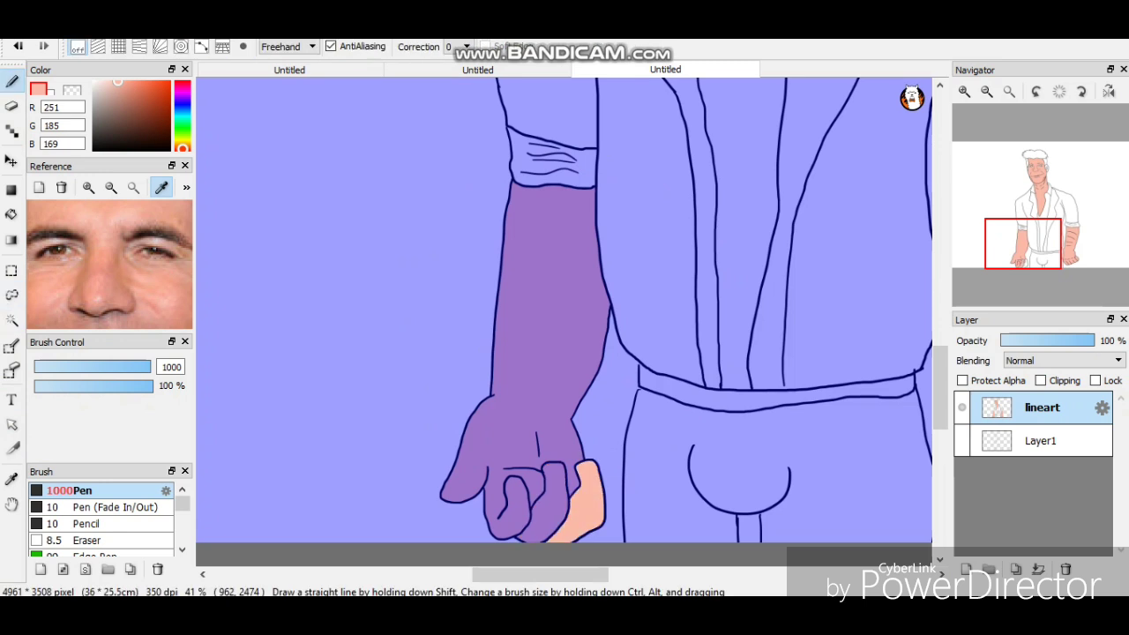
{"action": "key", "text": "l"}
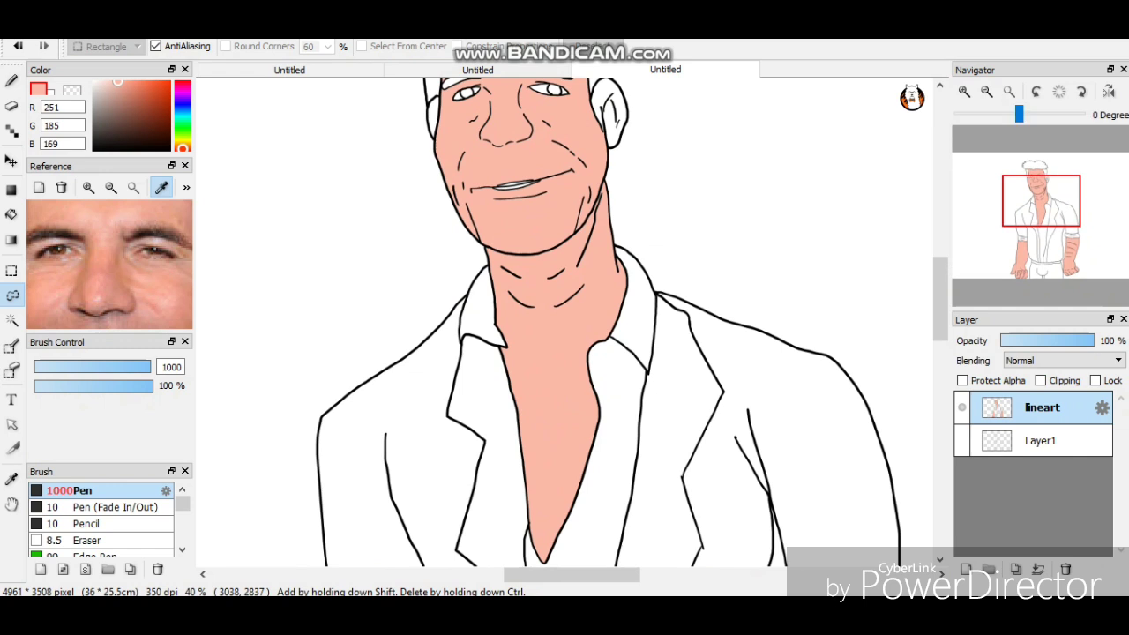
Select each ear with the Magic Wand, paint both in the skin colour at size 1000, and deselect.
{"action": "scroll", "coordinate": [565, 327], "scroll_direction": "up", "scroll_amount": 5}
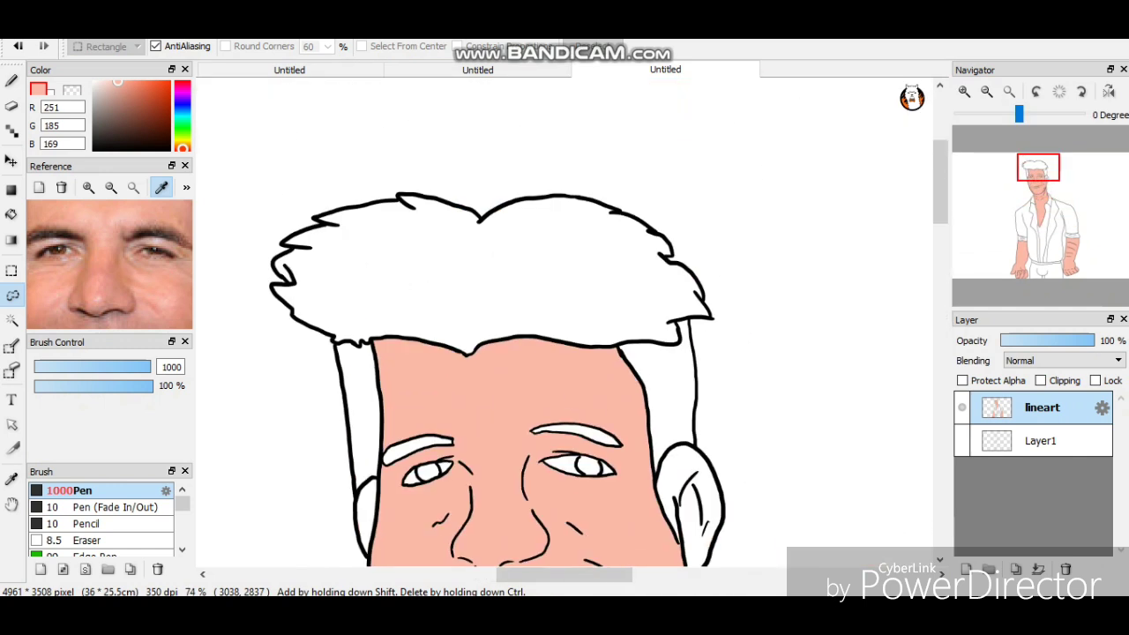
{"action": "left_click", "coordinate": [11, 319]}
{"action": "left_click", "coordinate": [422, 315]}
{"action": "key", "text": "p"}
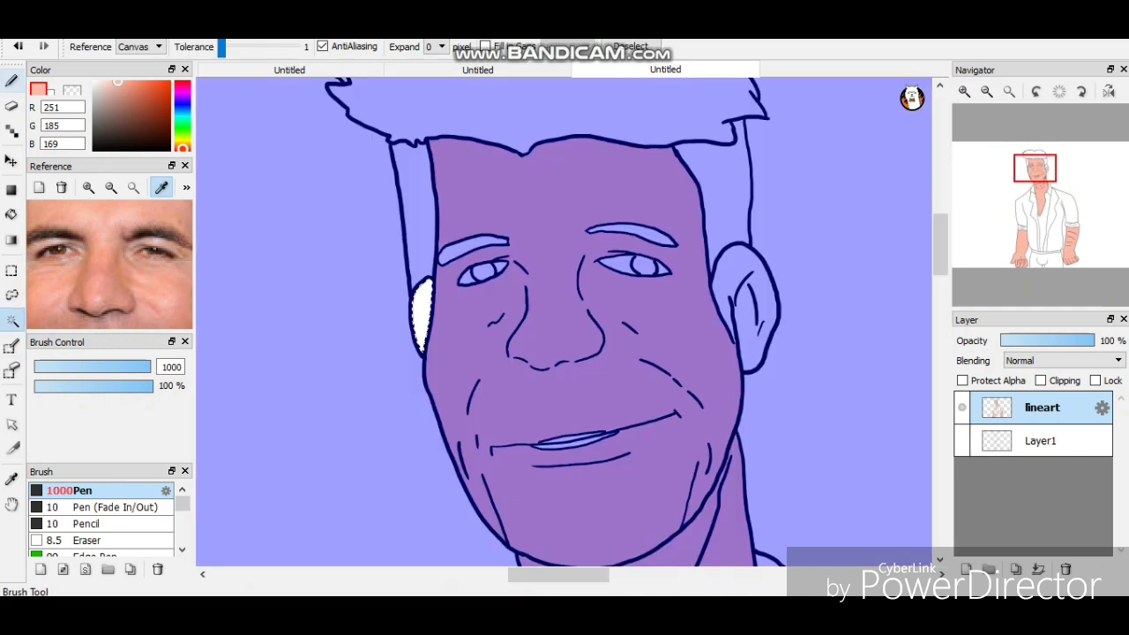
{"action": "left_click", "coordinate": [422, 316]}
{"action": "key", "text": "w"}
{"action": "left_click", "coordinate": [746, 317]}
{"action": "key", "text": "p"}
{"action": "left_click", "coordinate": [746, 317]}
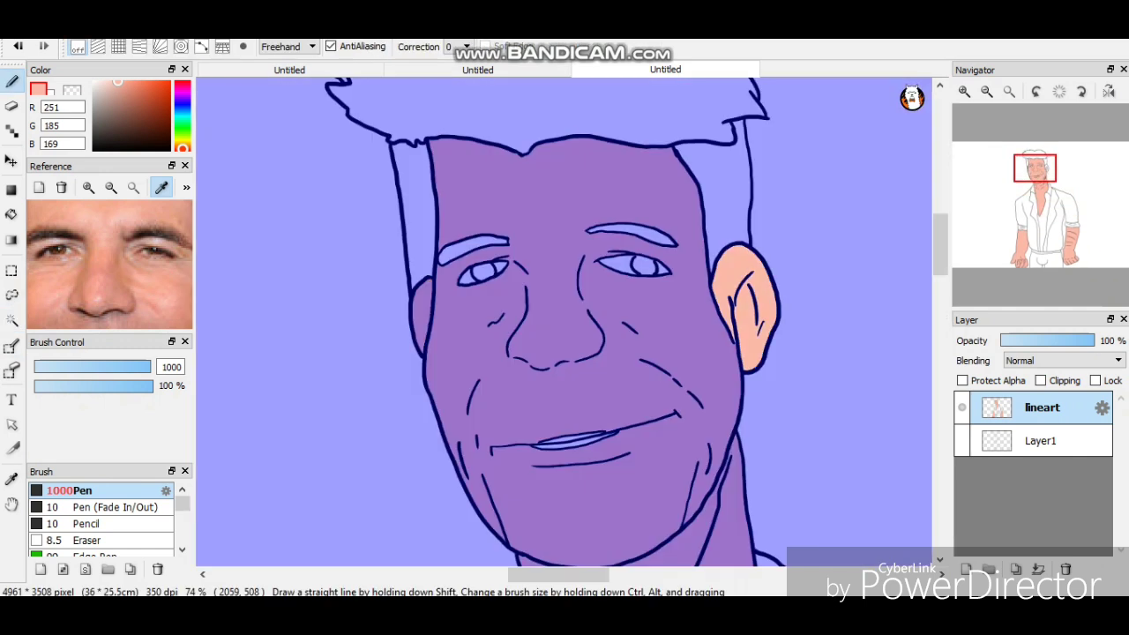
{"action": "key", "text": "l"}
{"action": "key", "text": "ctrl+d"}
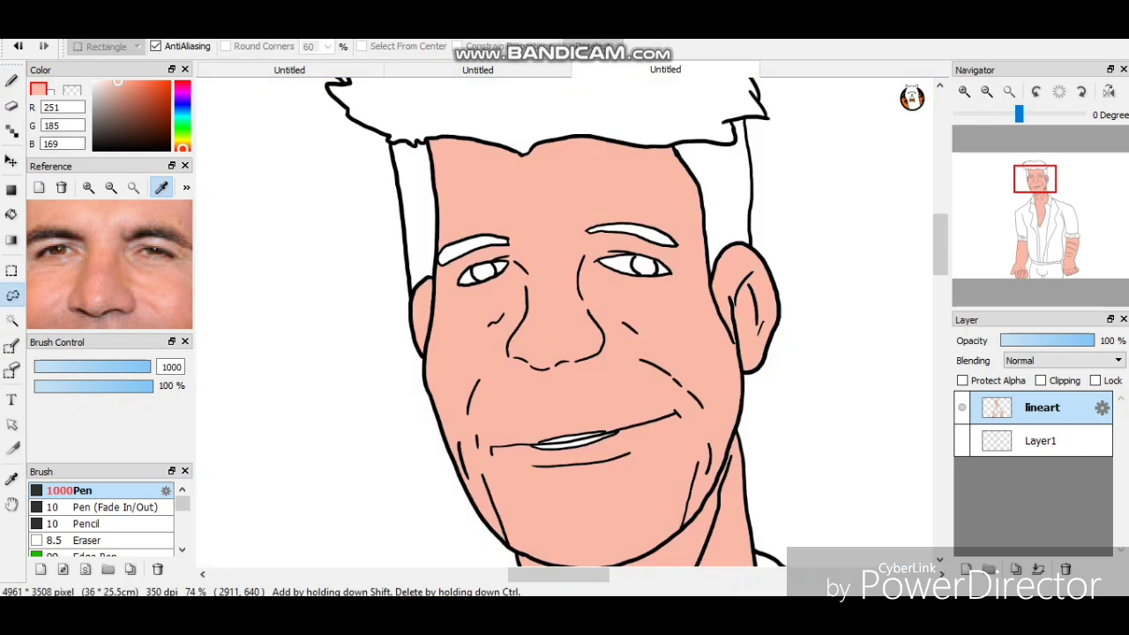
Select the main hair shape with the Magic Wand and paint it near-black R 18, G 13, B 10 at size 1000.
{"action": "scroll", "coordinate": [565, 322], "scroll_direction": "up", "scroll_amount": 3}
{"action": "key", "text": "p"}
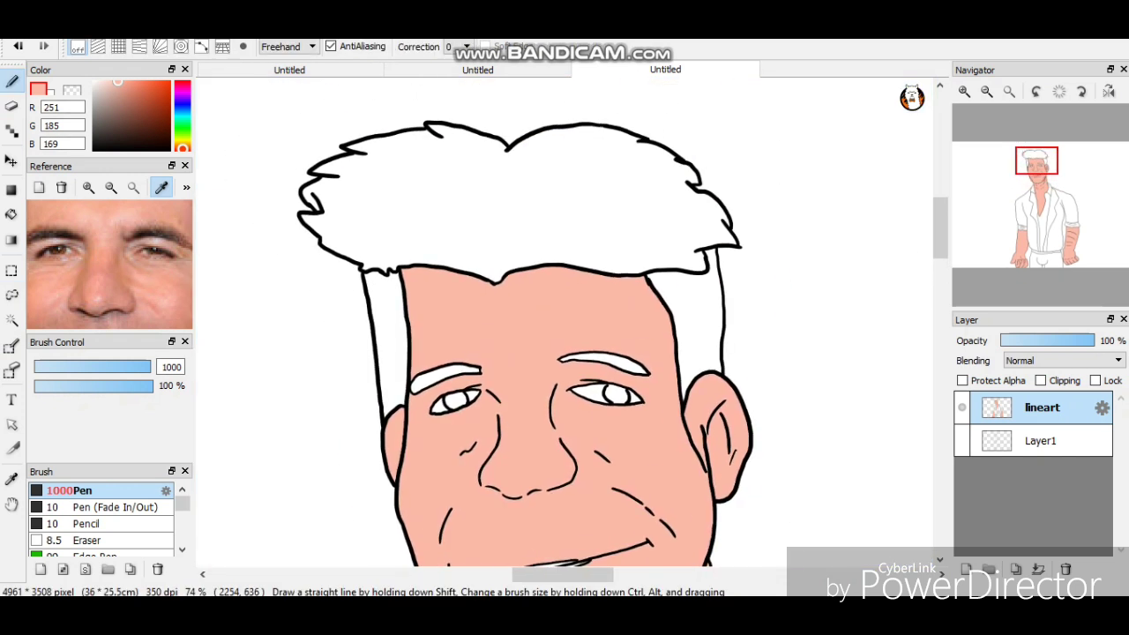
{"action": "key", "text": "w"}
{"action": "left_click", "coordinate": [520, 194]}
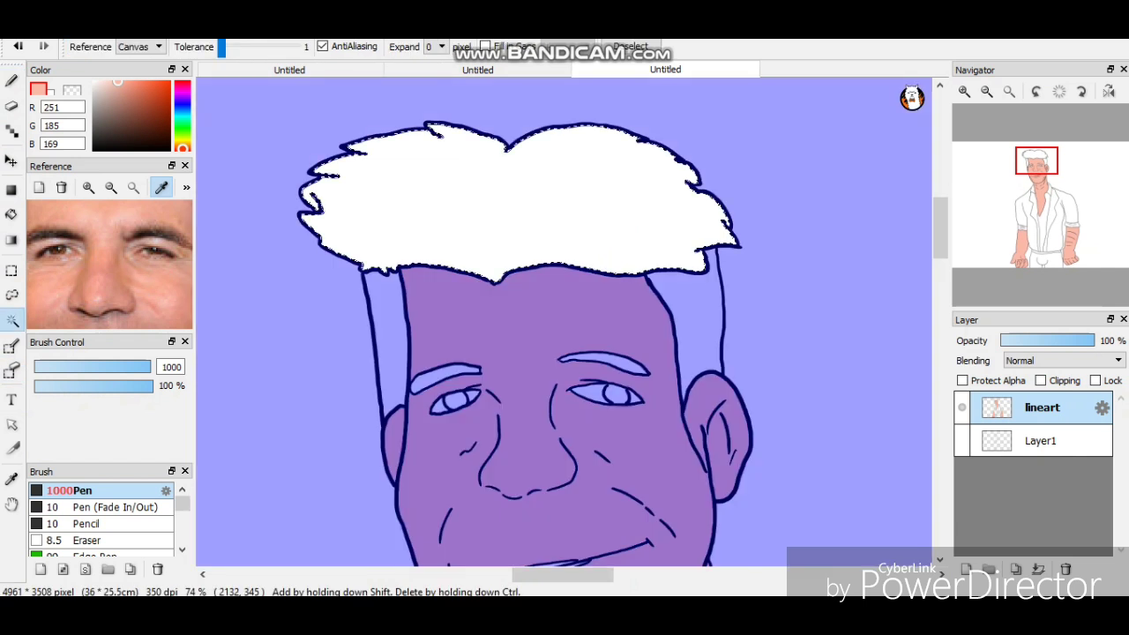
{"action": "key", "text": "p"}
{"action": "scroll", "coordinate": [109, 264], "scroll_direction": "up", "scroll_amount": 3}
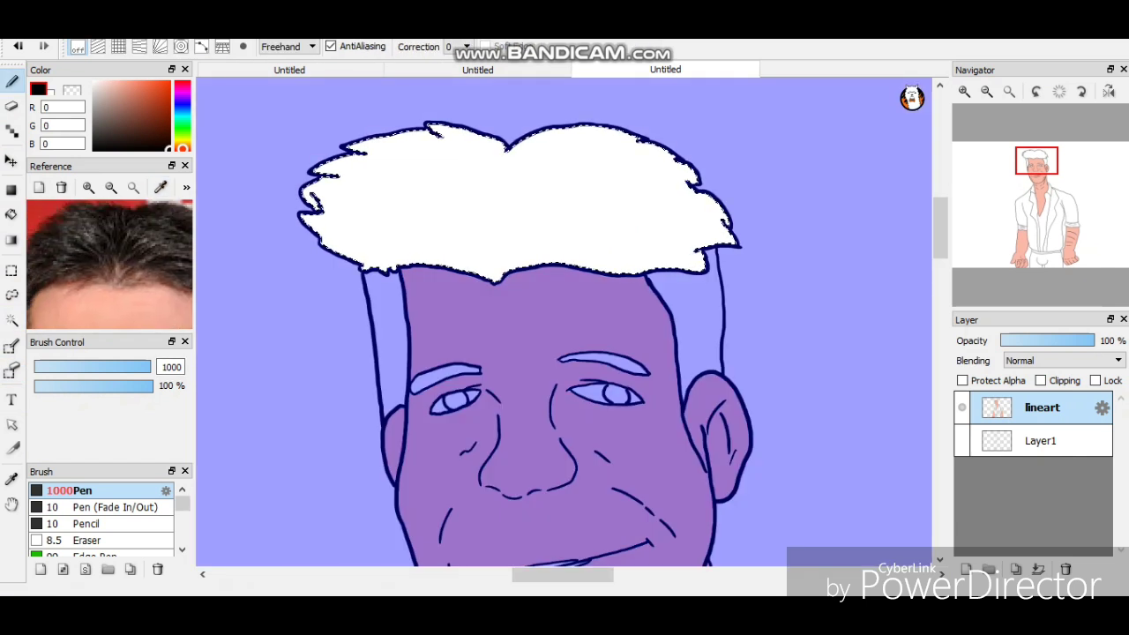
{"action": "left_click", "coordinate": [125, 145]}
{"action": "mouse_move", "coordinate": [318, 203]}
{"action": "left_mouse_down"}
{"action": "mouse_move", "coordinate": [485, 194]}
{"action": "mouse_move", "coordinate": [715, 208]}
{"action": "left_mouse_up"}
Select both sideburn areas between the hair and ears one by one and paint them in the same near-black colour.
{"action": "key", "text": "w"}
{"action": "left_click", "coordinate": [385, 345]}
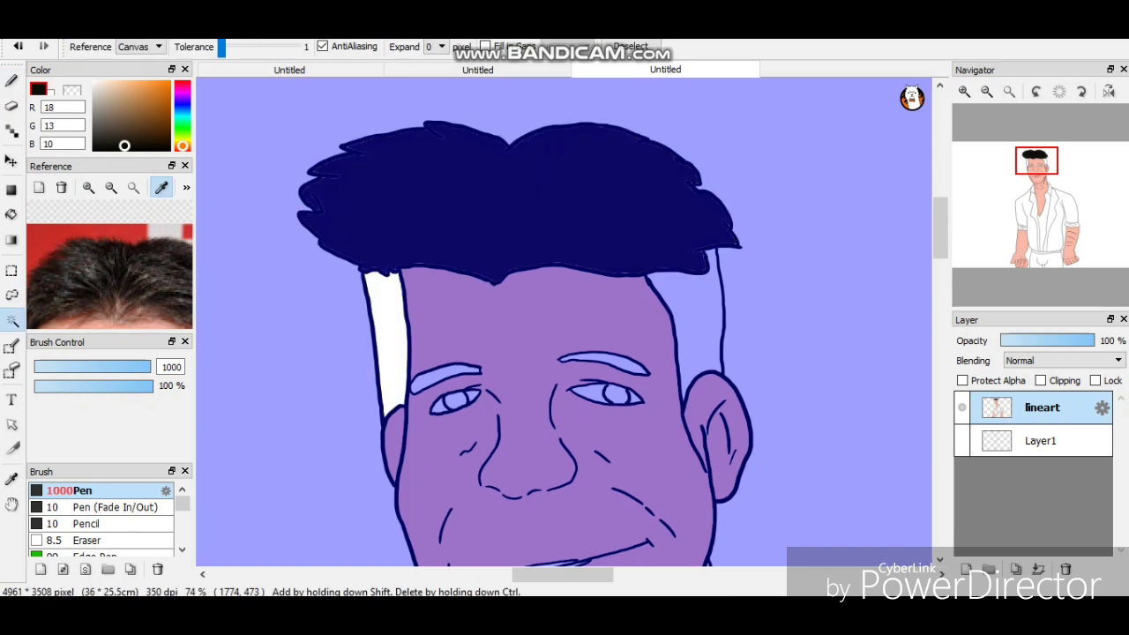
{"action": "key", "text": "p"}
{"action": "left_click_drag", "start_coordinate": [384, 282], "coordinate": [388, 406]}
{"action": "key", "text": "w"}
{"action": "left_click", "coordinate": [697, 326]}
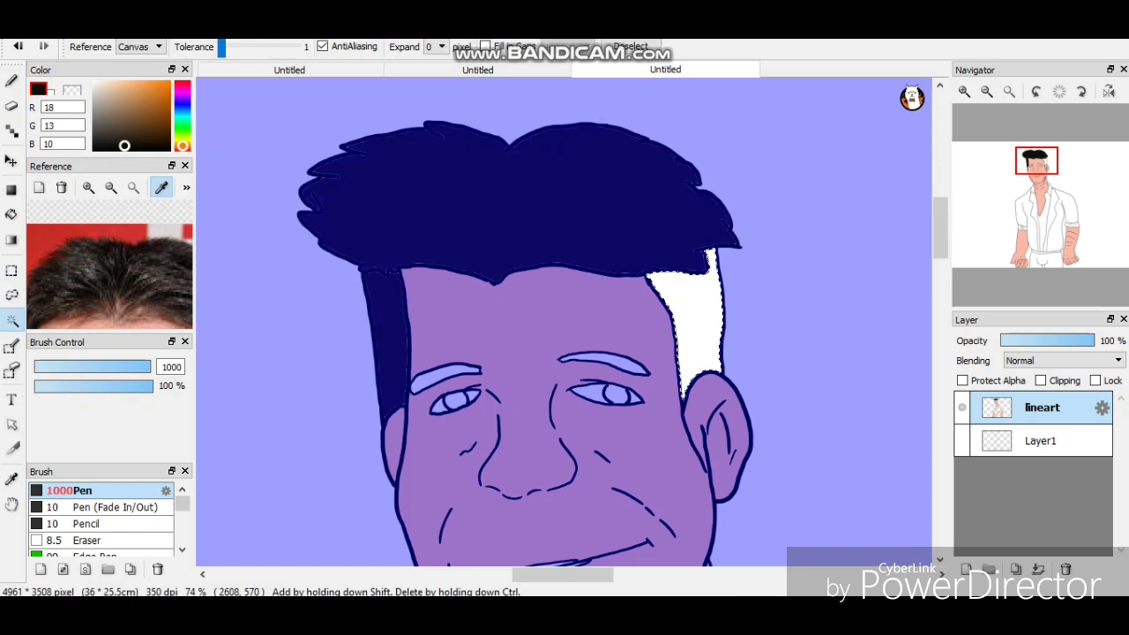
{"action": "key", "text": "p"}
{"action": "left_click_drag", "start_coordinate": [697, 278], "coordinate": [701, 379]}
Select each eyebrow with the Magic Wand, paint both near-black R 18, G 13, B 10, and deselect.
{"action": "scroll", "coordinate": [565, 326], "scroll_direction": "down", "scroll_amount": 5}
{"action": "scroll", "coordinate": [565, 326], "scroll_direction": "up", "scroll_amount": 4}
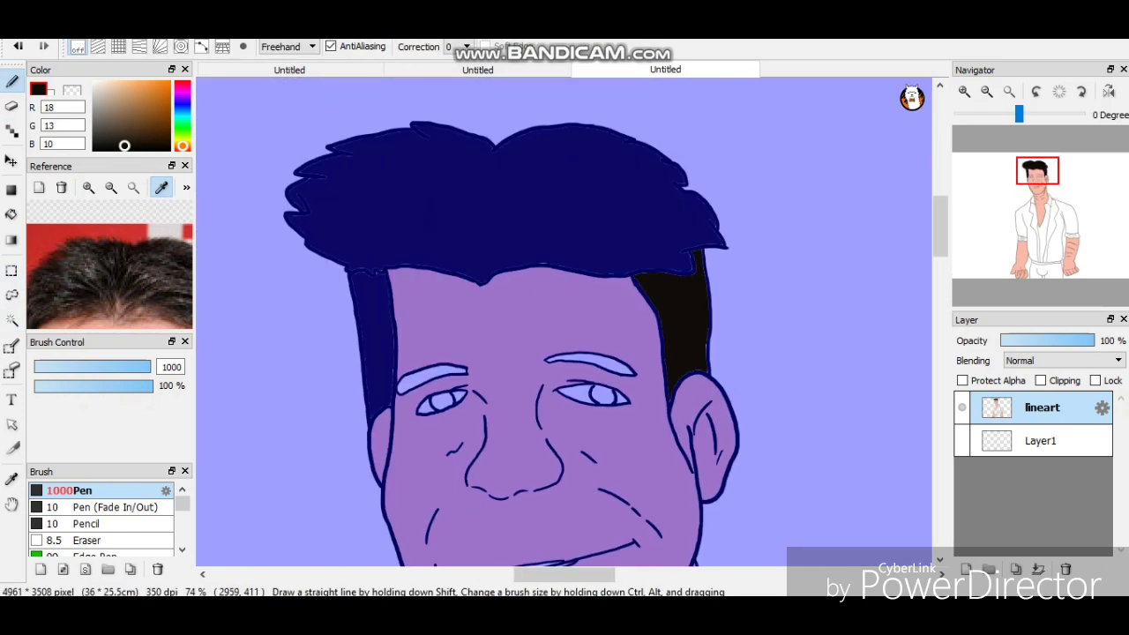
{"action": "key", "text": "w"}
{"action": "left_click", "coordinate": [501, 334]}
{"action": "key", "text": "p"}
{"action": "left_click_drag", "start_coordinate": [472, 340], "coordinate": [534, 328]}
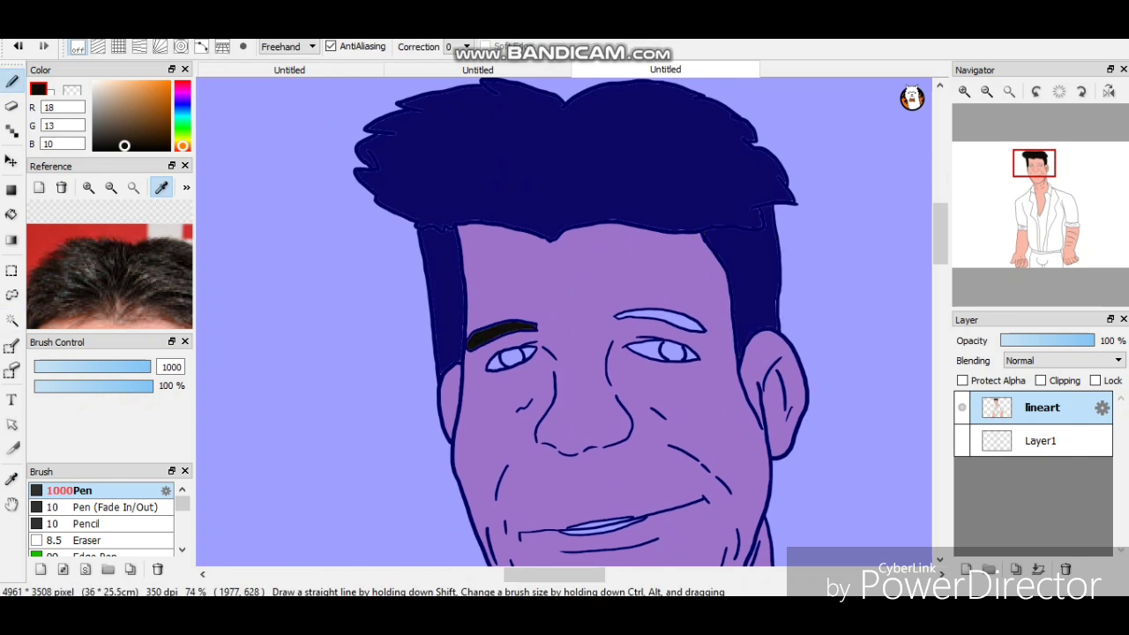
{"action": "key", "text": "w"}
{"action": "key", "text": "p"}
{"action": "left_click_drag", "start_coordinate": [617, 318], "coordinate": [701, 324]}
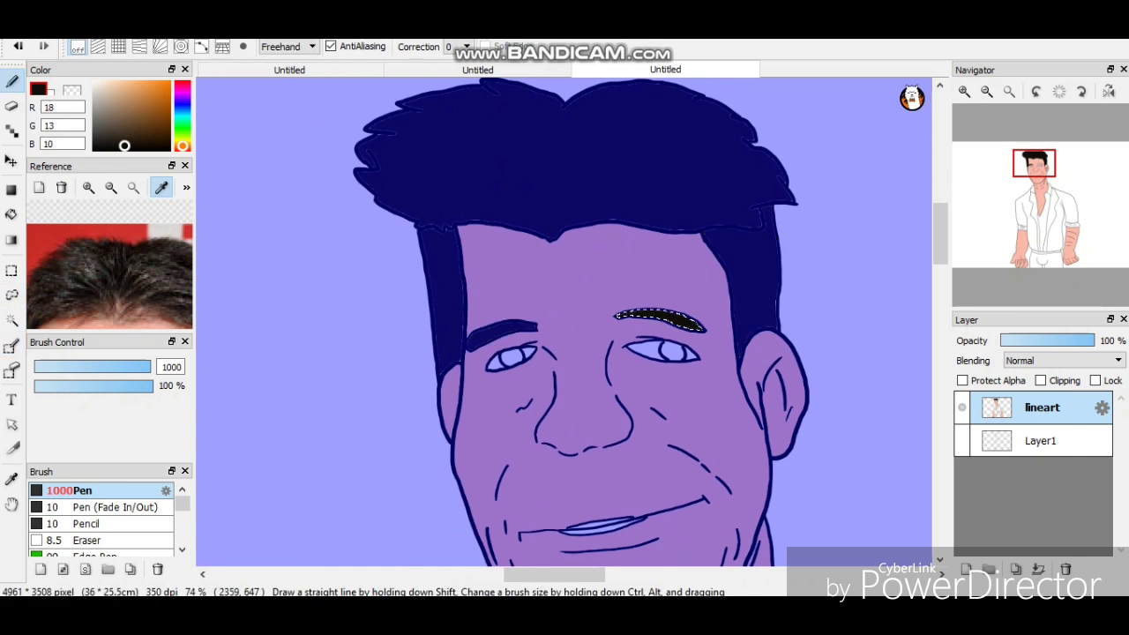
{"action": "key", "text": "m"}
{"action": "key", "text": "ctrl+d"}
Fill the irises of both eyes with the near-black pen at size 10.
{"action": "scroll", "coordinate": [565, 326], "scroll_direction": "down", "scroll_amount": 1}
{"action": "scroll", "coordinate": [569, 313], "scroll_direction": "up", "scroll_amount": 3}
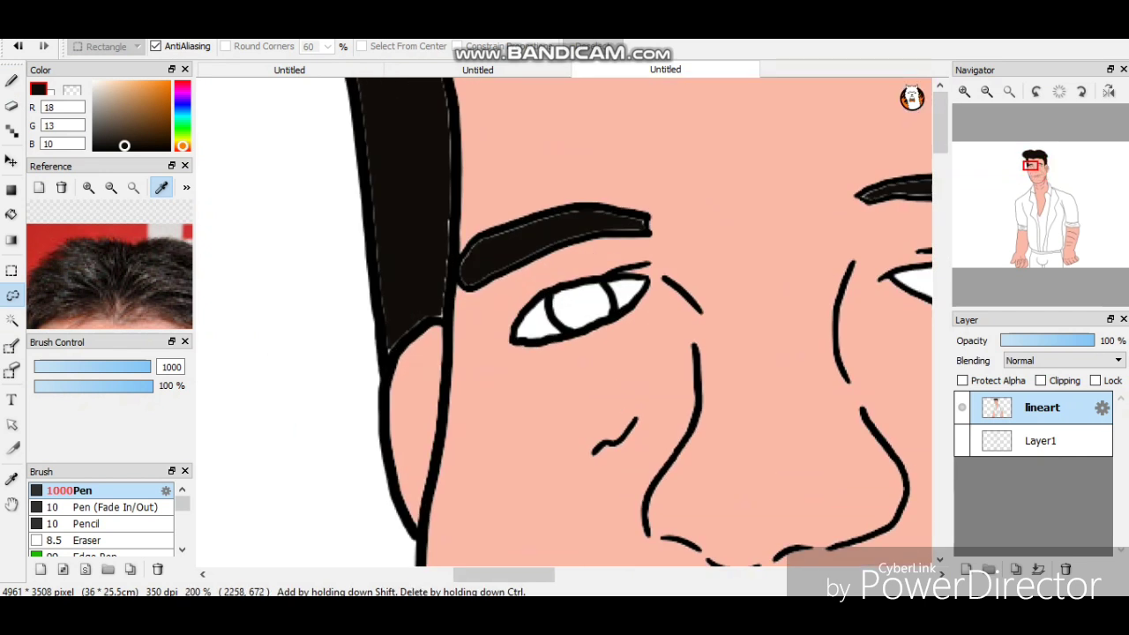
{"action": "key", "text": "p"}
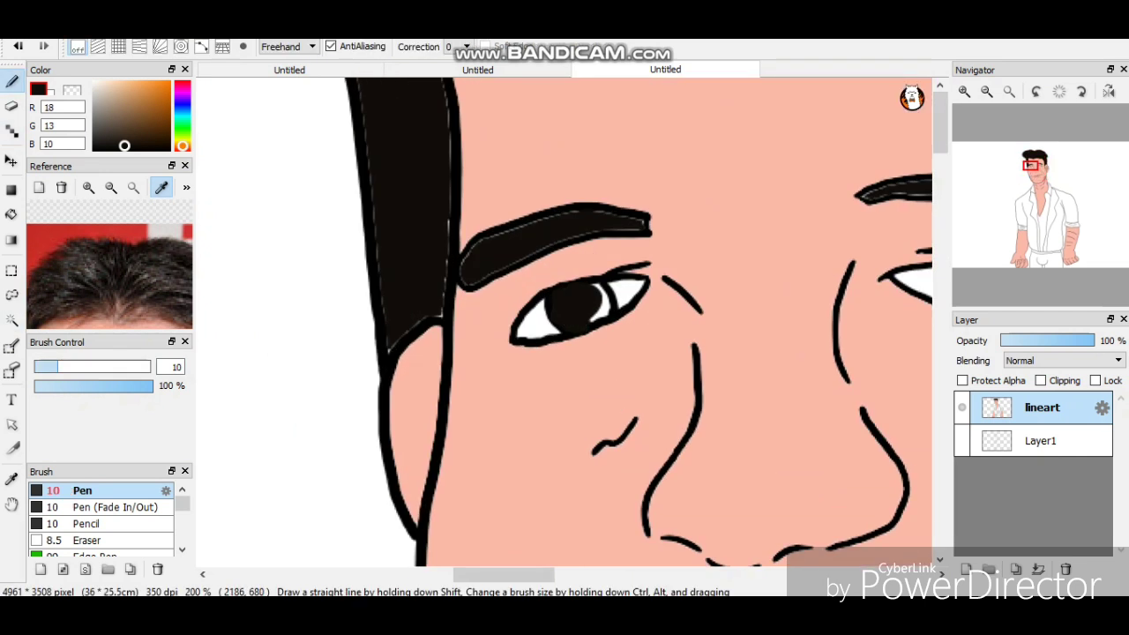
{"action": "left_click_drag", "start_coordinate": [573, 308], "coordinate": [344, 270]}
{"action": "left_click_drag", "start_coordinate": [764, 228], "coordinate": [770, 252]}
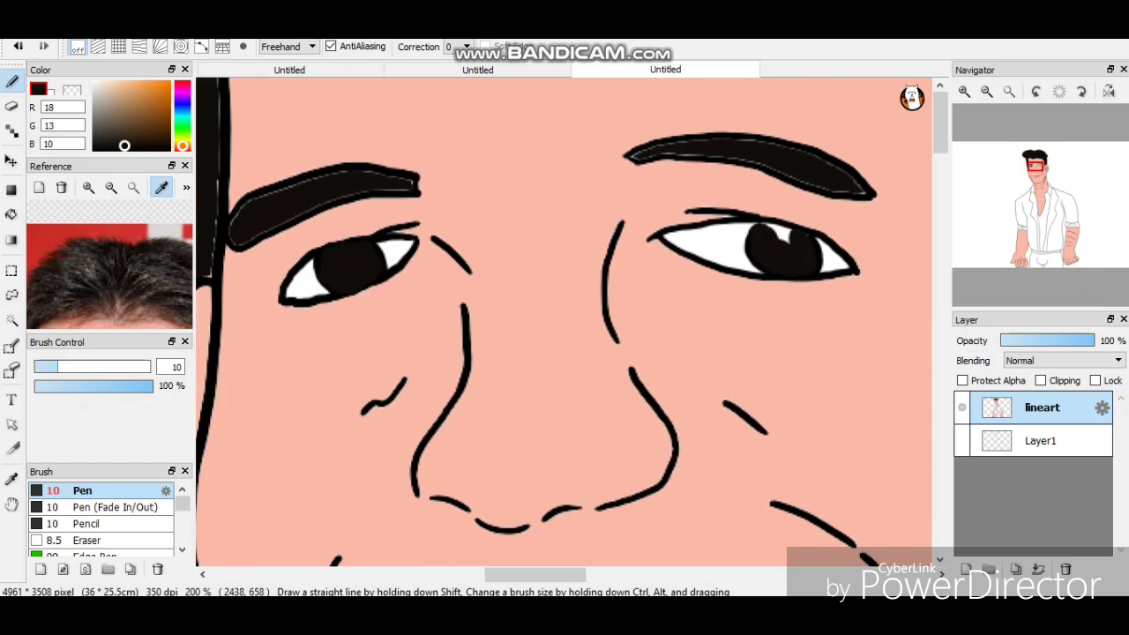
Enlarge the mouth in the reference photo and sample the lip colour R 230, G 160, B 152.
{"action": "scroll", "coordinate": [565, 326], "scroll_direction": "down", "scroll_amount": 3}
{"action": "scroll", "coordinate": [630, 467], "scroll_direction": "up", "scroll_amount": 4}
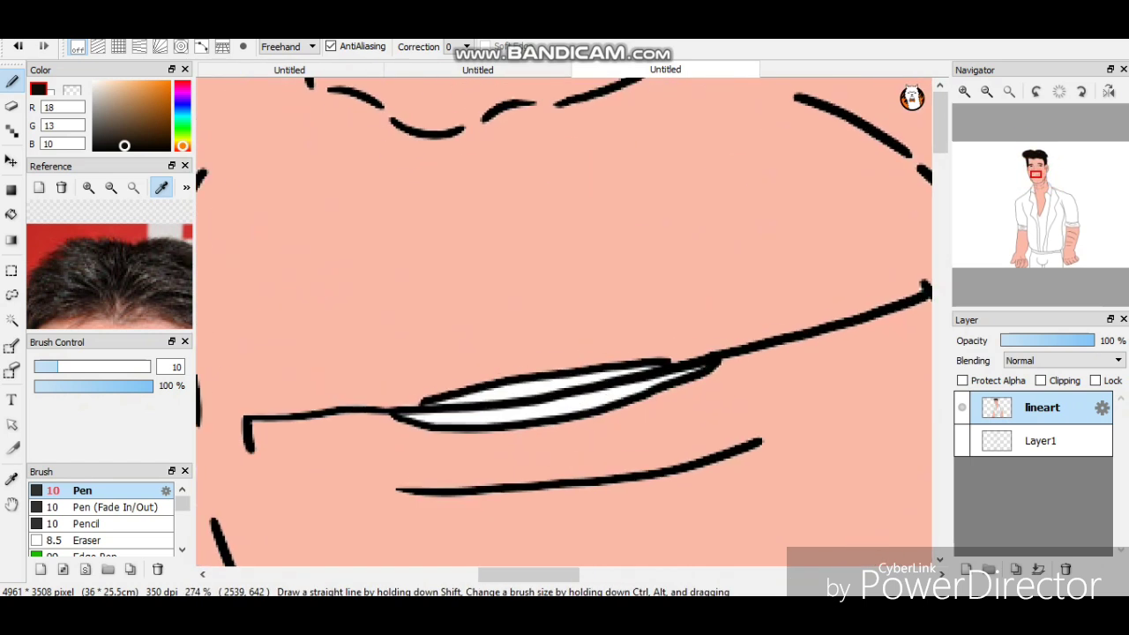
{"action": "left_click_drag", "start_coordinate": [110, 291], "coordinate": [109, 229]}
{"action": "left_click", "coordinate": [88, 187]}
{"action": "left_click", "coordinate": [88, 187]}
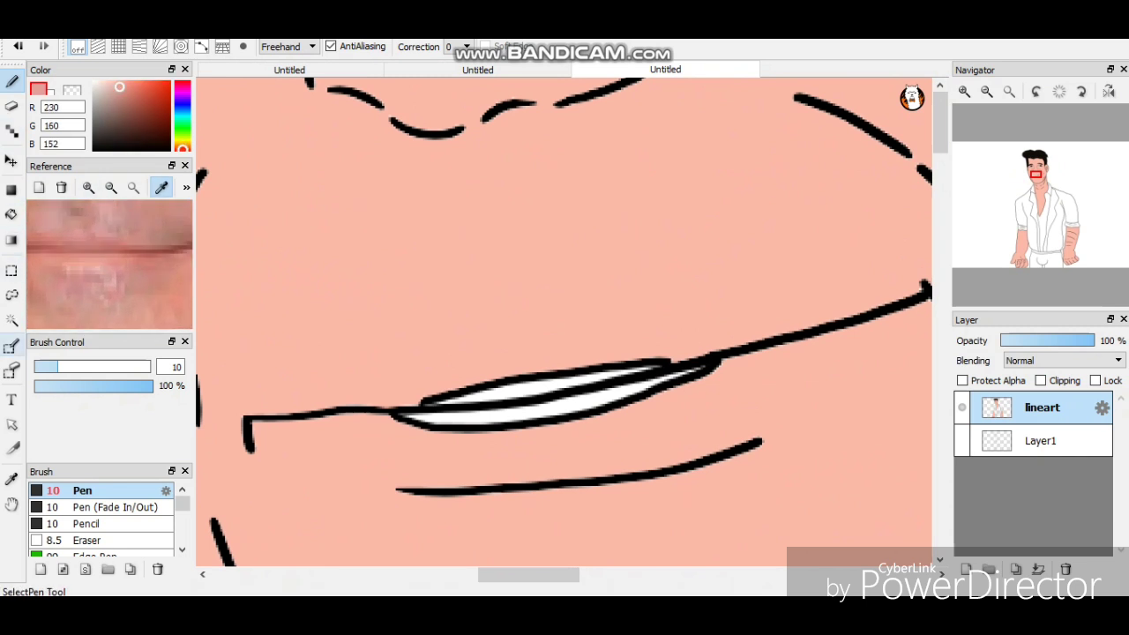
Select the upper and lower lips one by one, paint both R 230, G 160, B 152, deselect, and fill the remaining corners at size 6.
{"action": "key", "text": "w"}
{"action": "left_click", "coordinate": [564, 221]}
{"action": "mouse_move", "coordinate": [459, 407]}
{"action": "left_mouse_down"}
{"action": "mouse_move", "coordinate": [617, 388]}
{"action": "mouse_move", "coordinate": [538, 392]}
{"action": "left_mouse_up"}
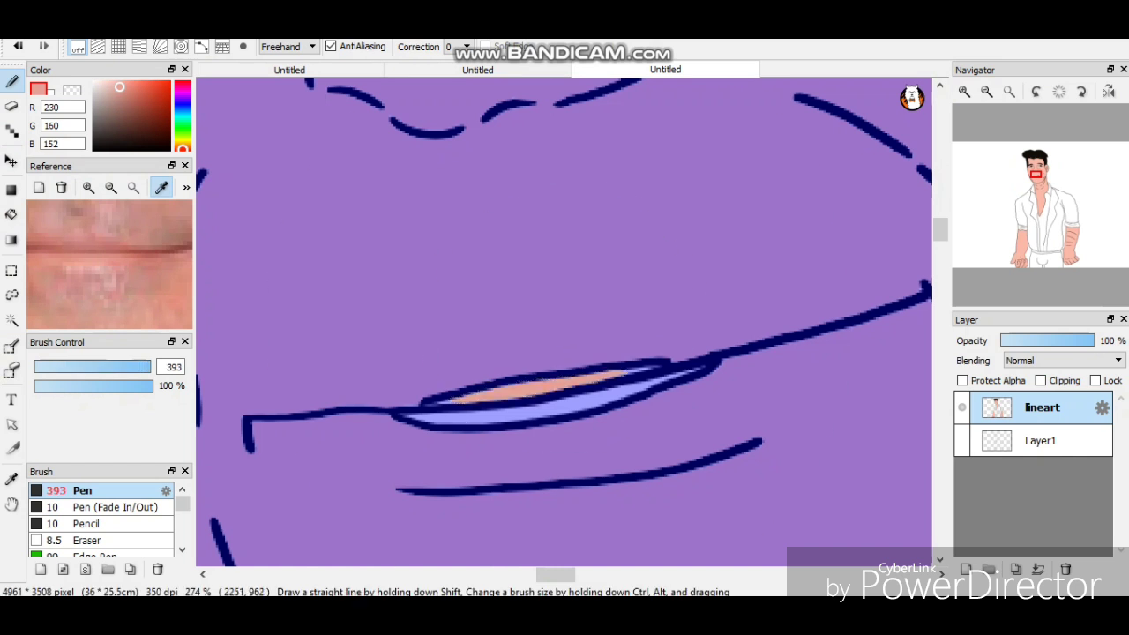
{"action": "left_click", "coordinate": [12, 319]}
{"action": "left_click", "coordinate": [529, 410]}
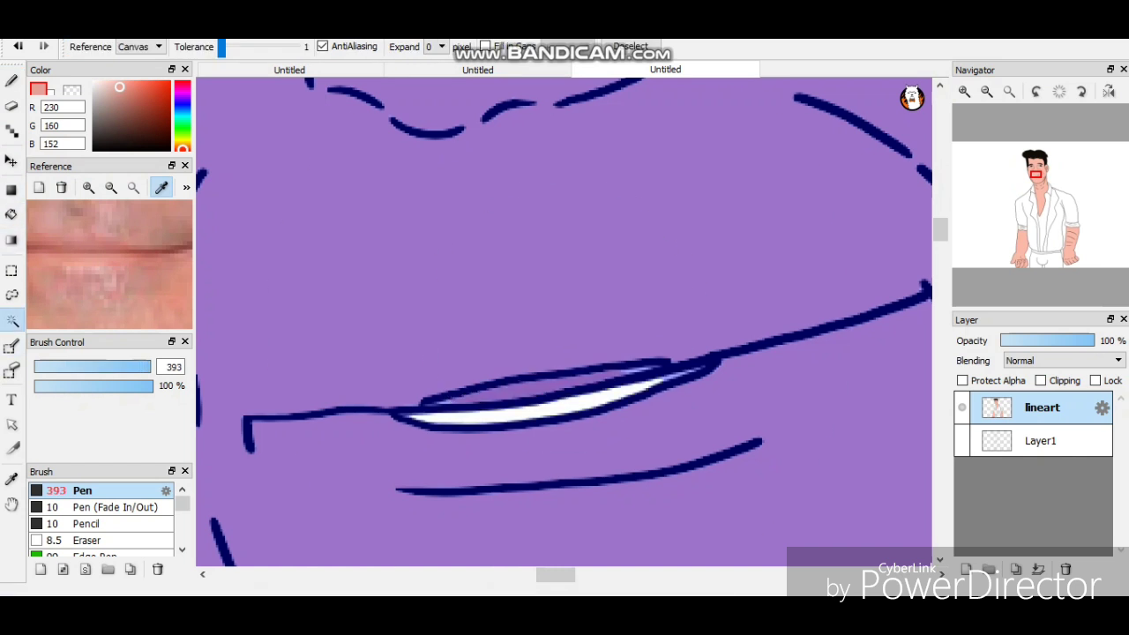
{"action": "left_click", "coordinate": [12, 82]}
{"action": "left_click_drag", "start_coordinate": [459, 413], "coordinate": [635, 392]}
{"action": "left_click", "coordinate": [11, 270]}
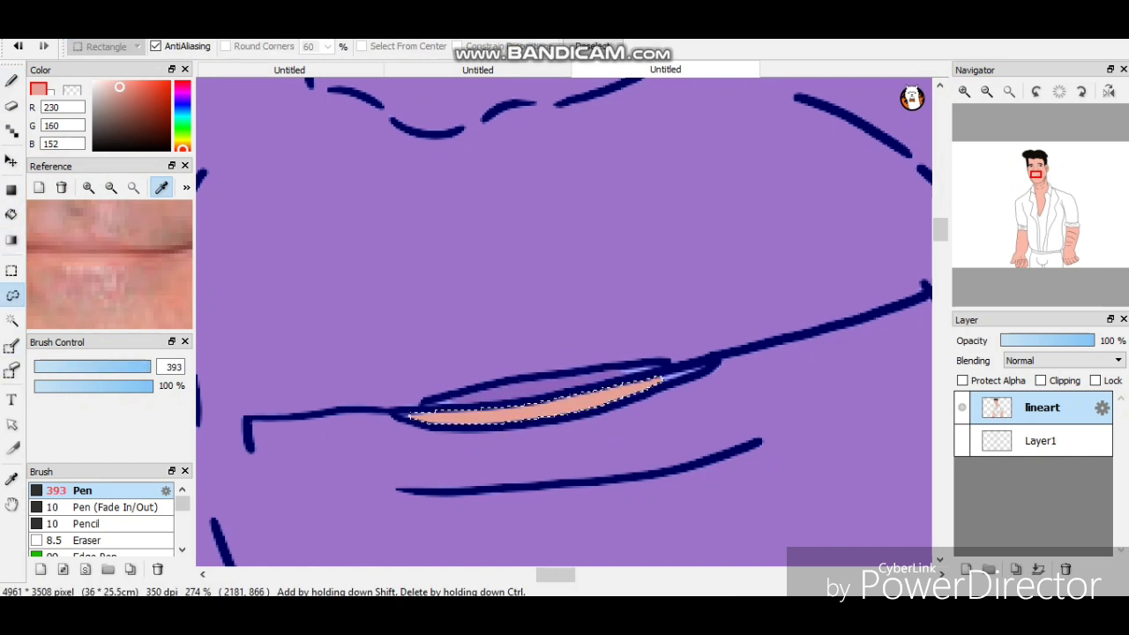
{"action": "key", "text": "ctrl+d"}
{"action": "key", "text": "b"}
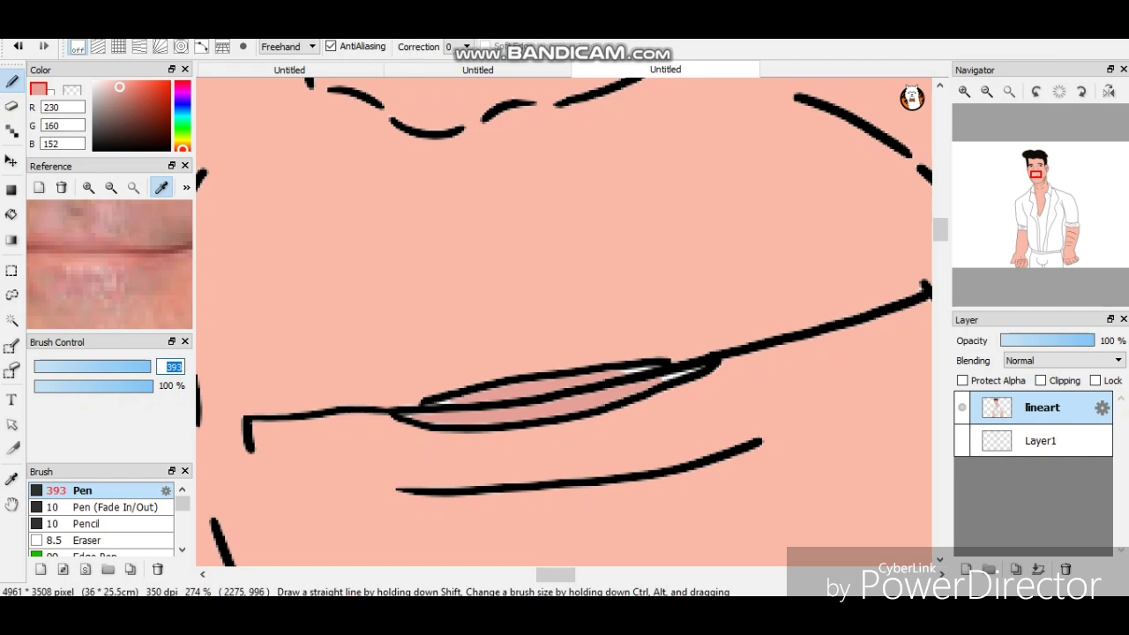
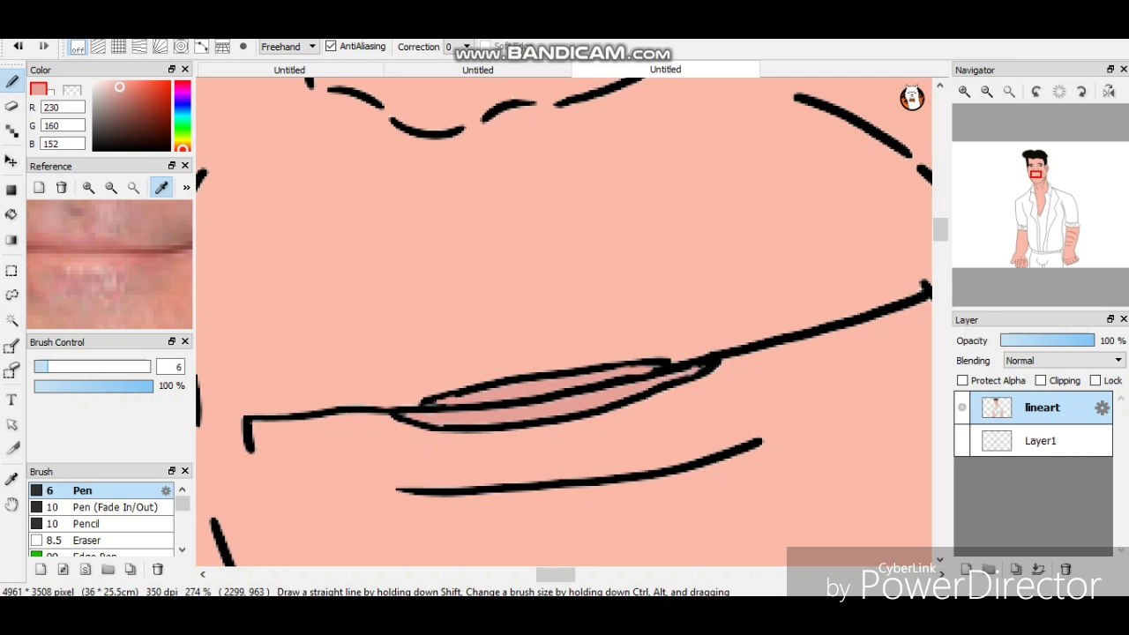
Select the jacket half on the viewer's left, sample R 24, G 23, B 29 from the reference jacket, and paint it at size 1000.
{"action": "scroll", "coordinate": [564, 323], "scroll_direction": "down", "scroll_amount": 10}
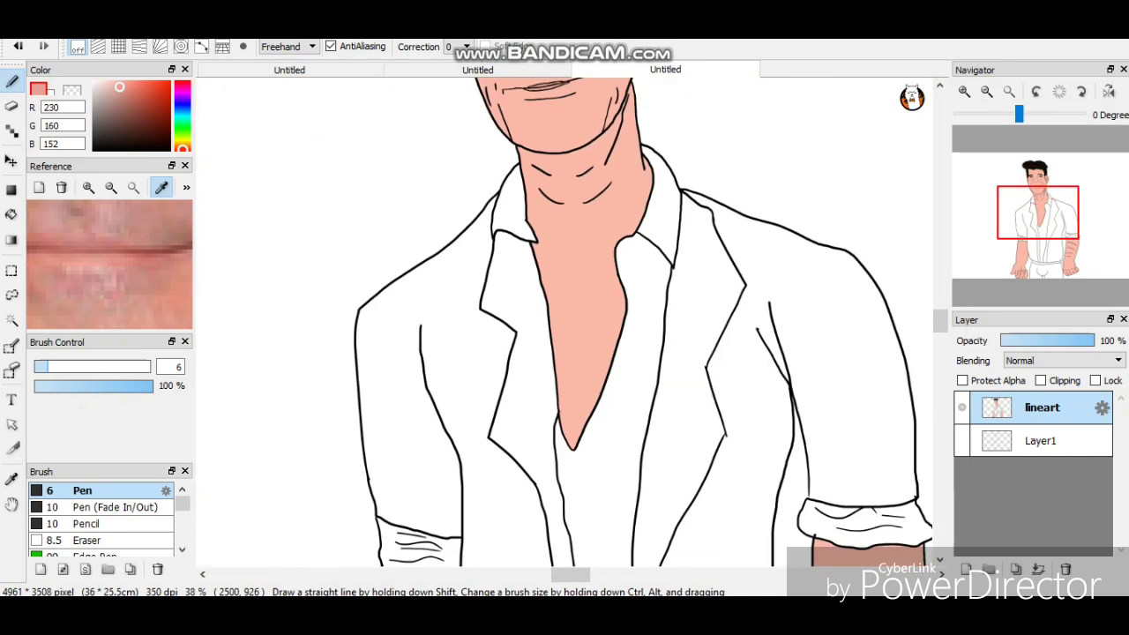
{"action": "scroll", "coordinate": [565, 323], "scroll_direction": "down", "scroll_amount": 3}
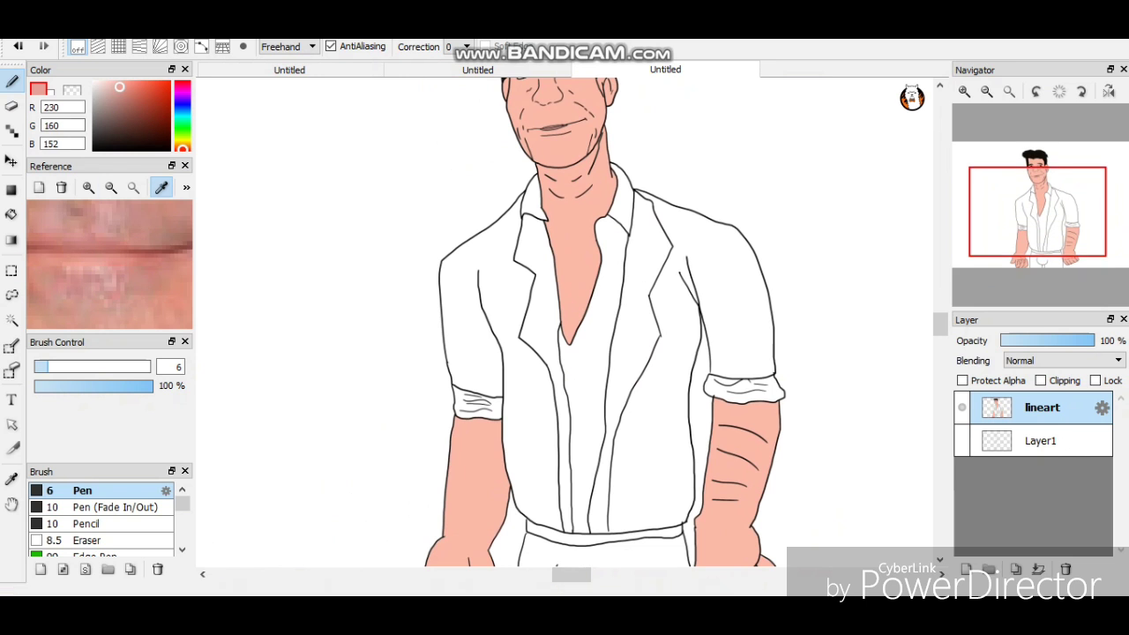
{"action": "left_click", "coordinate": [12, 319]}
{"action": "left_click", "coordinate": [490, 335]}
{"action": "left_click", "coordinate": [11, 81]}
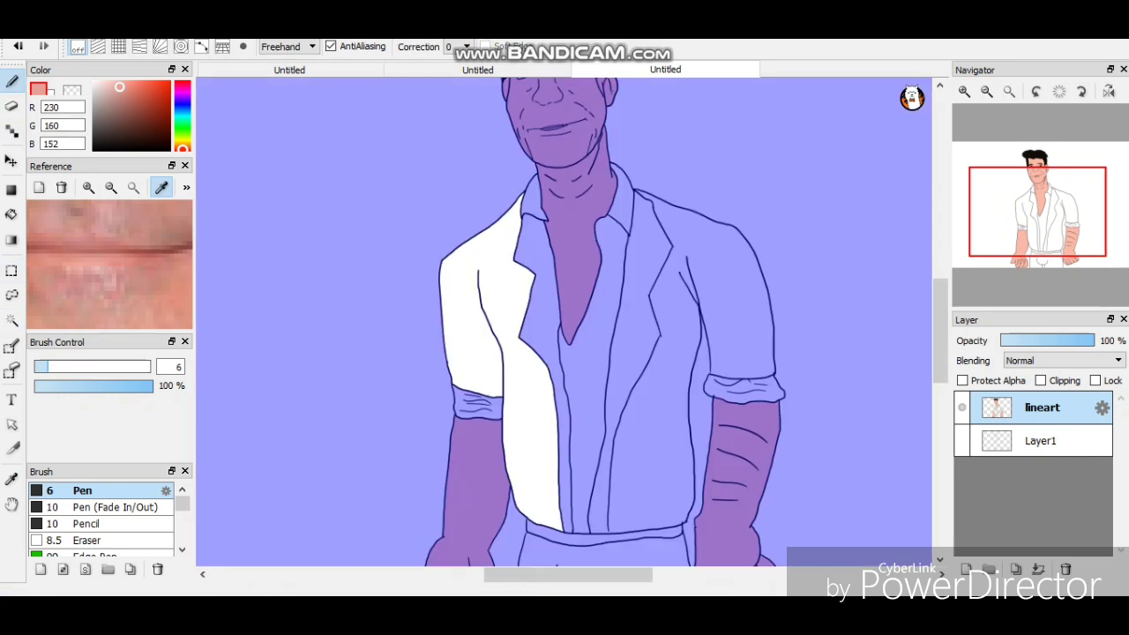
{"action": "scroll", "coordinate": [110, 265], "scroll_direction": "down", "scroll_amount": 6}
{"action": "left_click", "coordinate": [53, 317]}
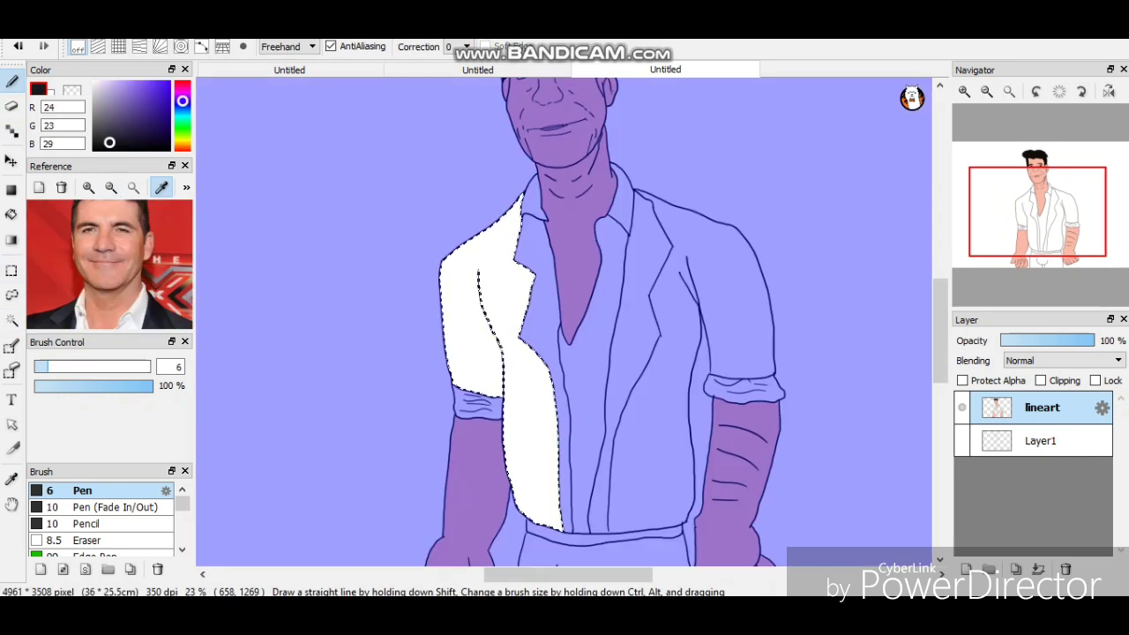
{"action": "left_click_drag", "start_coordinate": [565, 322], "coordinate": [499, 424]}
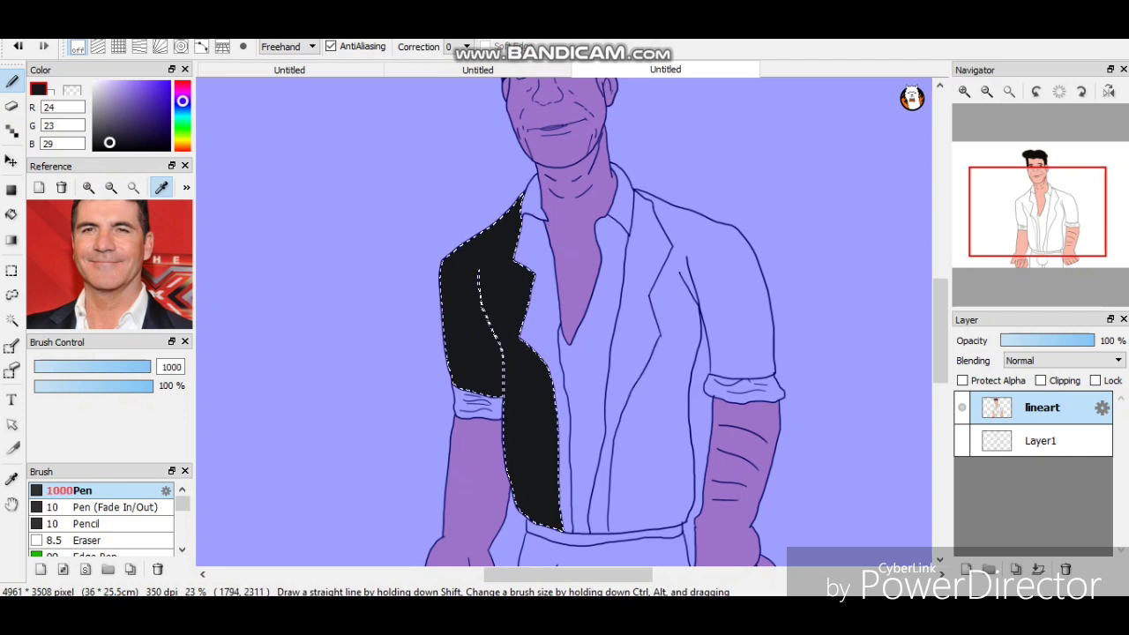
Try to select the jacket half on the viewer's right and paint it R 24, G 23, B 29, undo the paint and deselect.
{"action": "left_click", "coordinate": [11, 319]}
{"action": "left_click", "coordinate": [653, 397]}
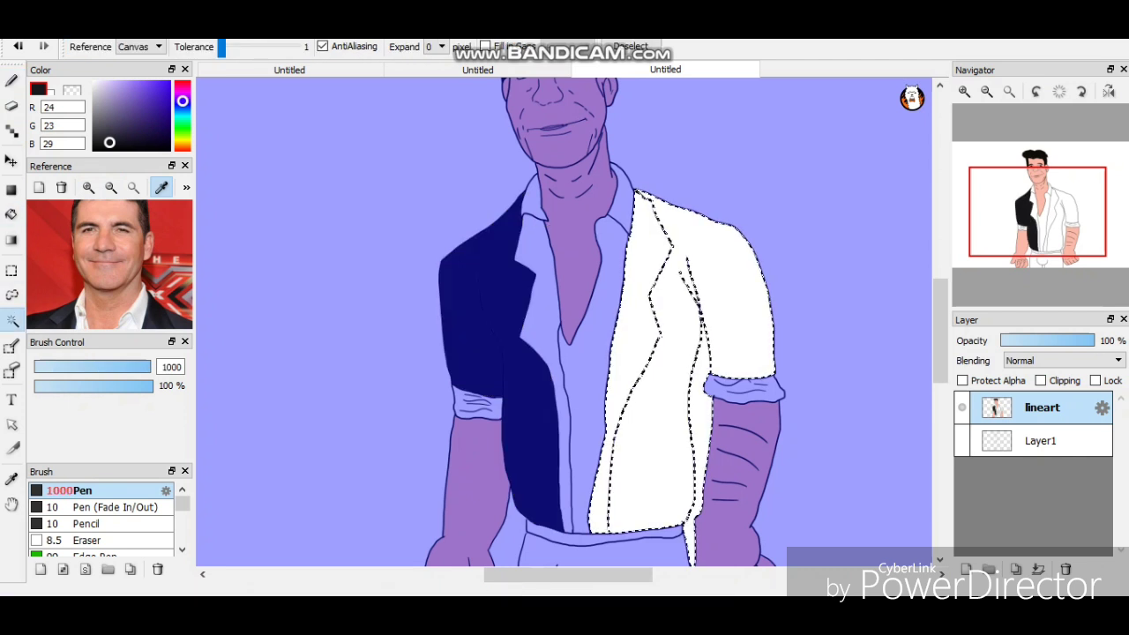
{"action": "key", "text": "b"}
{"action": "mouse_move", "coordinate": [653, 459]}
{"action": "left_mouse_down"}
{"action": "mouse_move", "coordinate": [671, 309]}
{"action": "mouse_move", "coordinate": [732, 247]}
{"action": "left_mouse_up"}
{"action": "scroll", "coordinate": [565, 318], "scroll_direction": "down", "scroll_amount": 3}
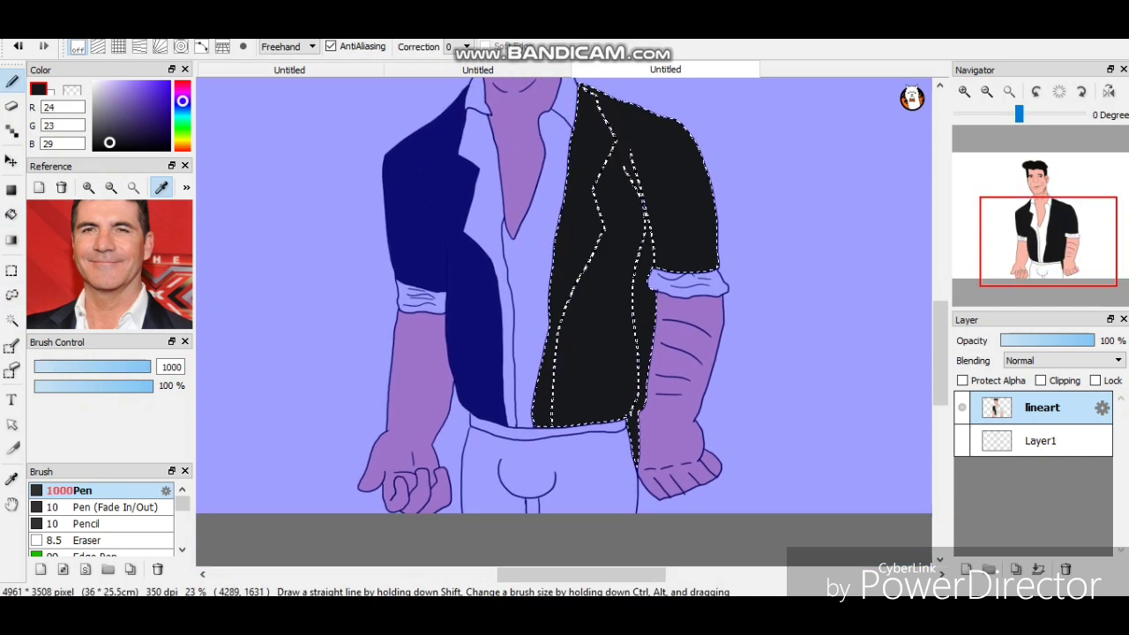
{"action": "key", "text": "ctrl+z"}
{"action": "key", "text": "ctrl+d"}
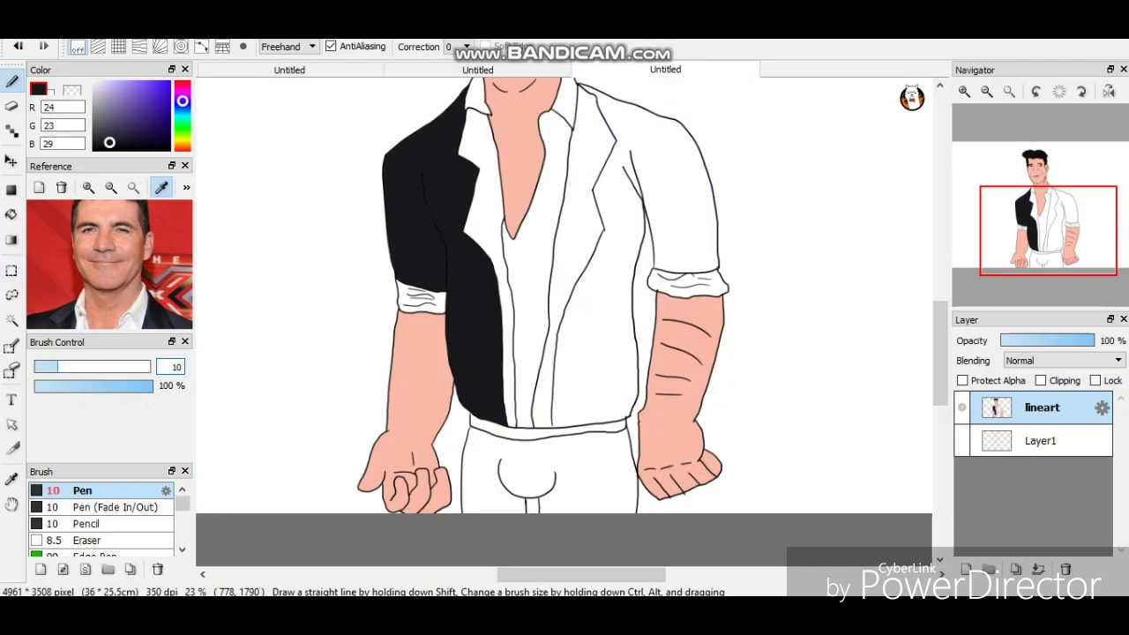
Close the gap in the lapel outline on the viewer's right with the black pen at size 10.
{"action": "scroll", "coordinate": [1052, 255], "scroll_direction": "up", "scroll_amount": 4}
{"action": "mouse_move", "coordinate": [1053, 254]}
{"action": "left_mouse_down"}
{"action": "mouse_move", "coordinate": [1048, 225]}
{"action": "mouse_move", "coordinate": [1056, 256]}
{"action": "mouse_move", "coordinate": [1038, 256]}
{"action": "mouse_move", "coordinate": [1058, 241]}
{"action": "mouse_move", "coordinate": [1036, 220]}
{"action": "mouse_move", "coordinate": [1044, 212]}
{"action": "left_mouse_up"}
{"action": "scroll", "coordinate": [1044, 212], "scroll_direction": "down", "scroll_amount": 2}
{"action": "scroll", "coordinate": [1050, 221], "scroll_direction": "down", "scroll_amount": 2}
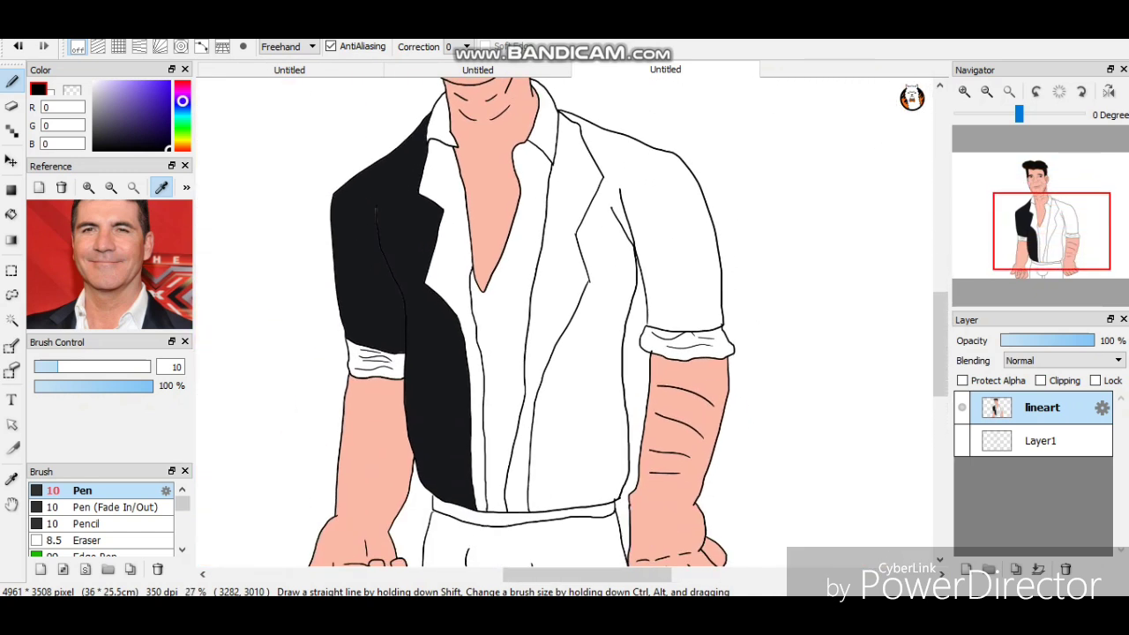
Try to select the jacket body and sleeve on the viewer's right with the Magic Wand, and deselect.
{"action": "key", "text": "w"}
{"action": "left_click", "coordinate": [670, 229]}
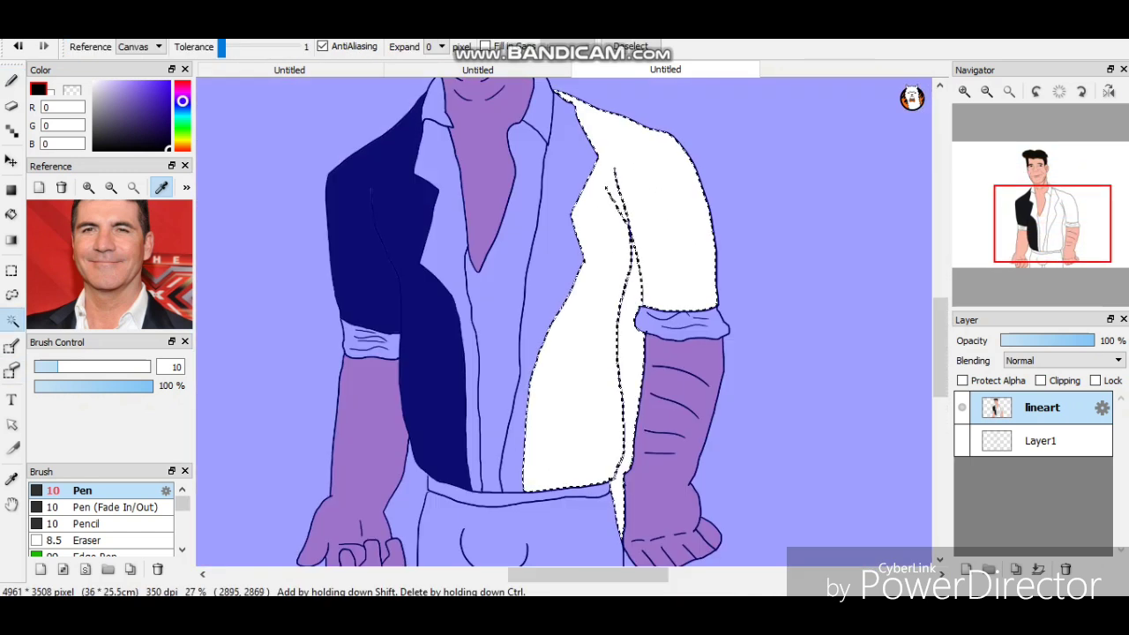
{"action": "key", "text": "ctrl+d"}
{"action": "key", "text": "ctrl+z"}
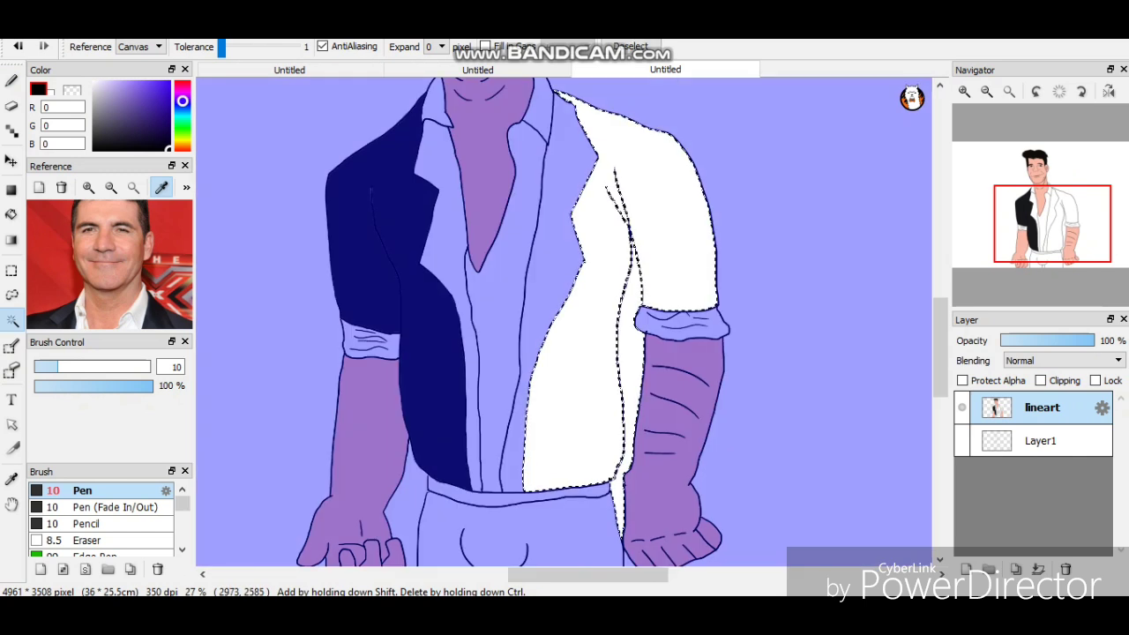
{"action": "key", "text": "ctrl+d"}
Examine the jacket outline on the viewer's right from armpit to waistband and collar for gaps in the lines.
{"action": "scroll", "coordinate": [641, 193], "scroll_direction": "up", "scroll_amount": 4}
{"action": "scroll", "coordinate": [642, 192], "scroll_direction": "up", "scroll_amount": 5}
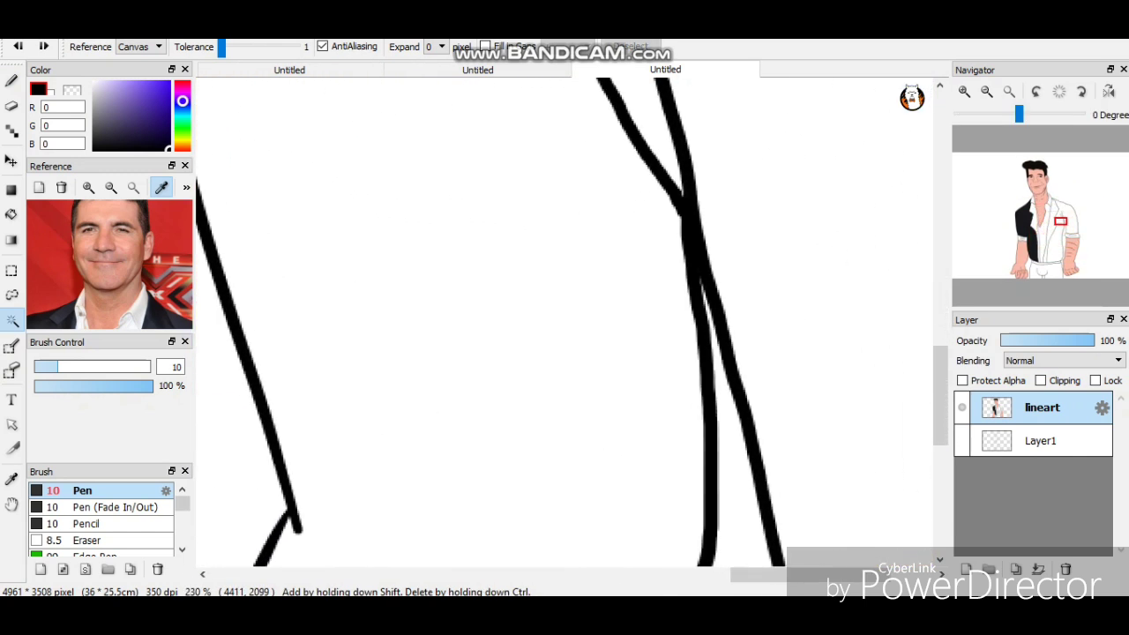
{"action": "scroll", "coordinate": [565, 322], "scroll_direction": "down", "scroll_amount": 15}
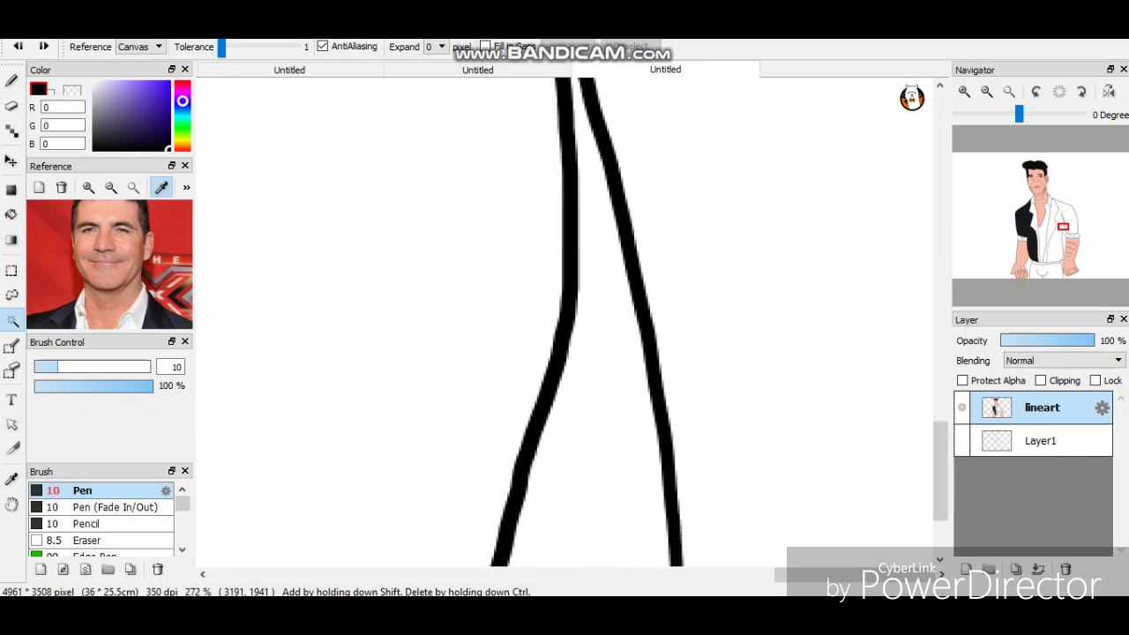
{"action": "scroll", "coordinate": [565, 322], "scroll_direction": "down", "scroll_amount": 4}
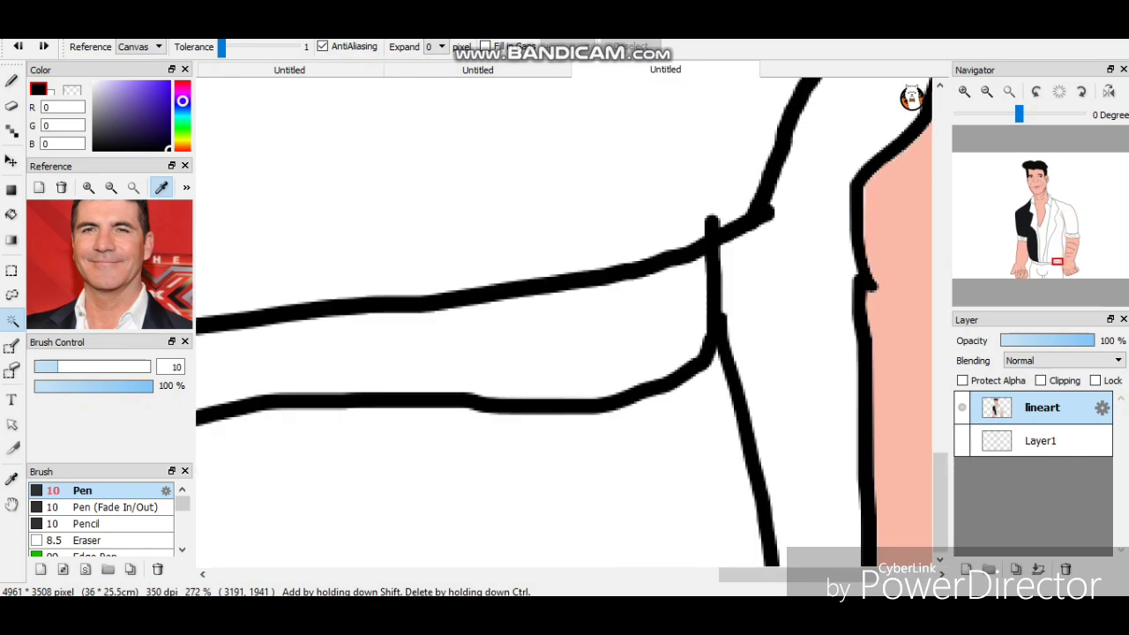
{"action": "scroll", "coordinate": [564, 322], "scroll_direction": "right", "scroll_amount": 5}
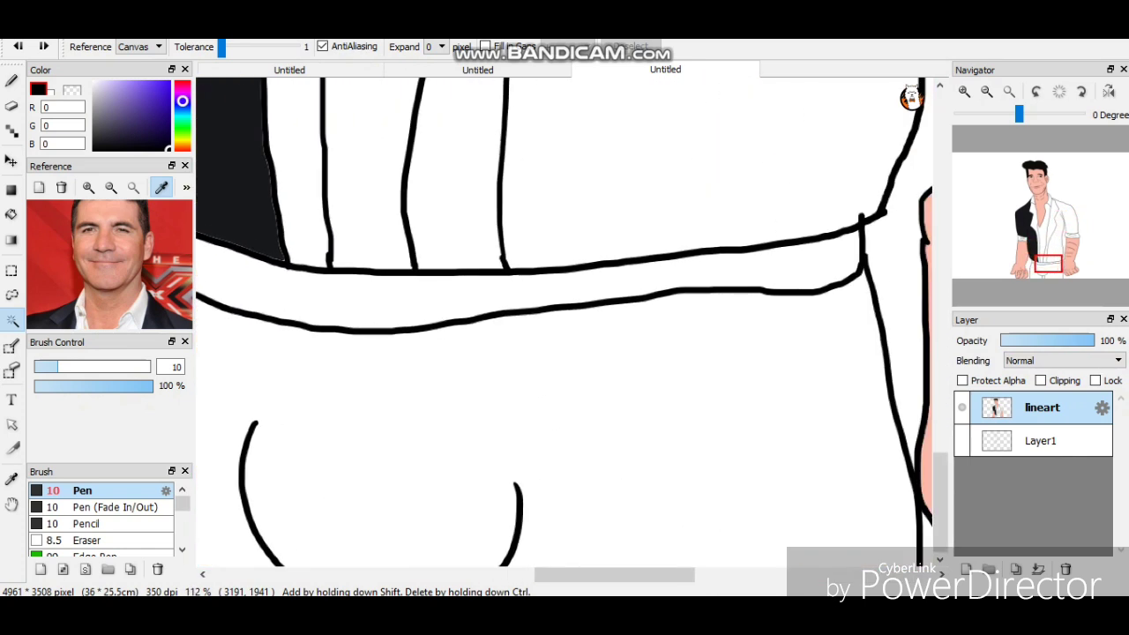
{"action": "scroll", "coordinate": [565, 322], "scroll_direction": "up", "scroll_amount": 5}
{"action": "scroll", "coordinate": [565, 322], "scroll_direction": "up", "scroll_amount": 5}
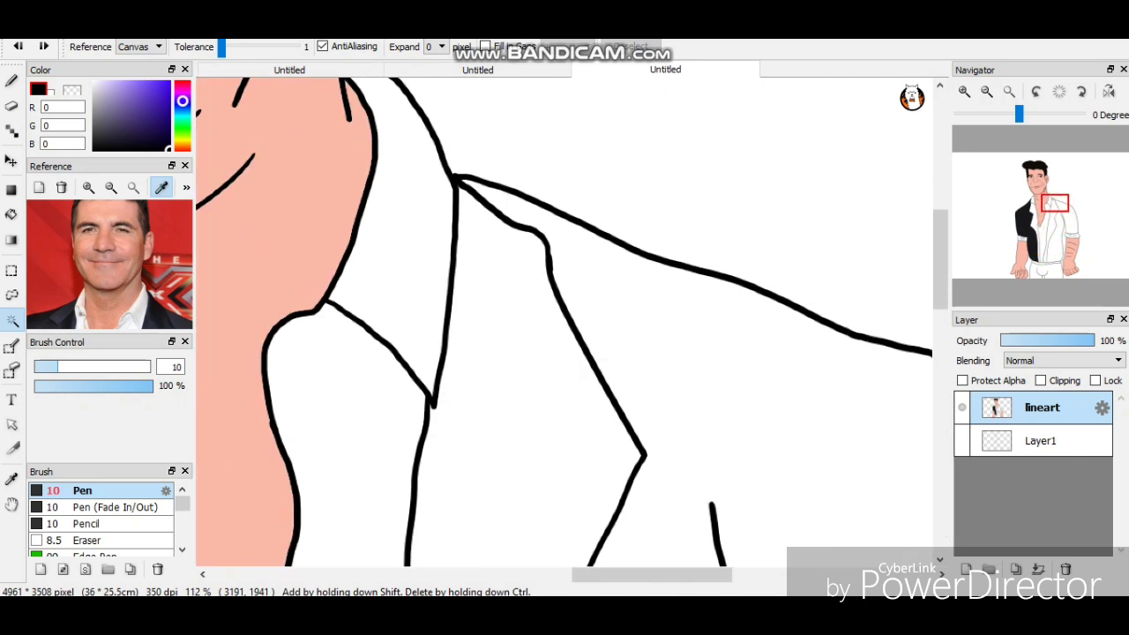
{"action": "scroll", "coordinate": [564, 322], "scroll_direction": "down", "scroll_amount": 6}
{"action": "scroll", "coordinate": [565, 322], "scroll_direction": "right", "scroll_amount": 2}
Close the gap between the inner sleeve line and the rolled cuff on the viewer's right with the black pen at size 10.
{"action": "key", "text": "b"}
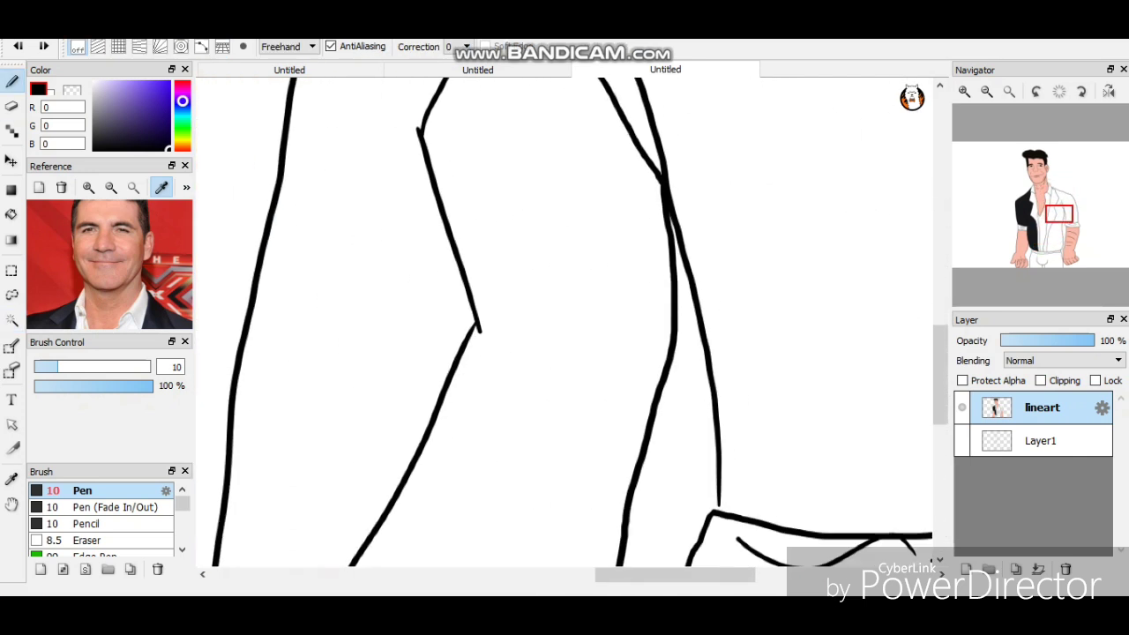
{"action": "scroll", "coordinate": [565, 322], "scroll_direction": "down", "scroll_amount": 3}
{"action": "scroll", "coordinate": [565, 322], "scroll_direction": "down", "scroll_amount": 2}
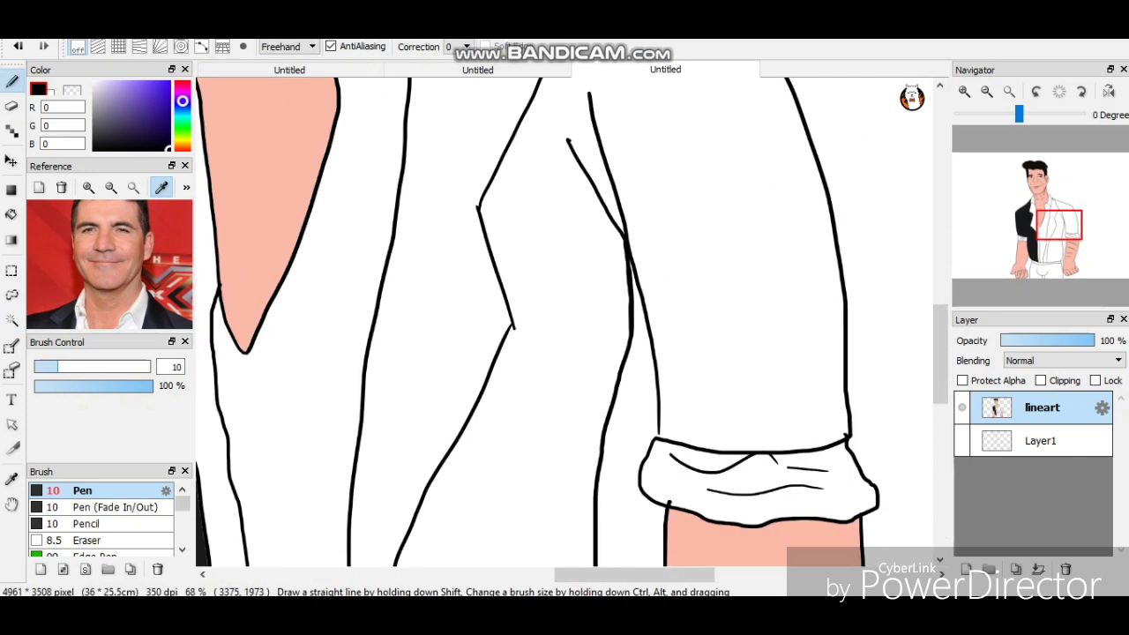
{"action": "scroll", "coordinate": [565, 322], "scroll_direction": "up", "scroll_amount": 5}
{"action": "scroll", "coordinate": [564, 322], "scroll_direction": "down", "scroll_amount": 5}
{"action": "scroll", "coordinate": [565, 322], "scroll_direction": "down", "scroll_amount": 3}
{"action": "scroll", "coordinate": [564, 322], "scroll_direction": "up", "scroll_amount": 3}
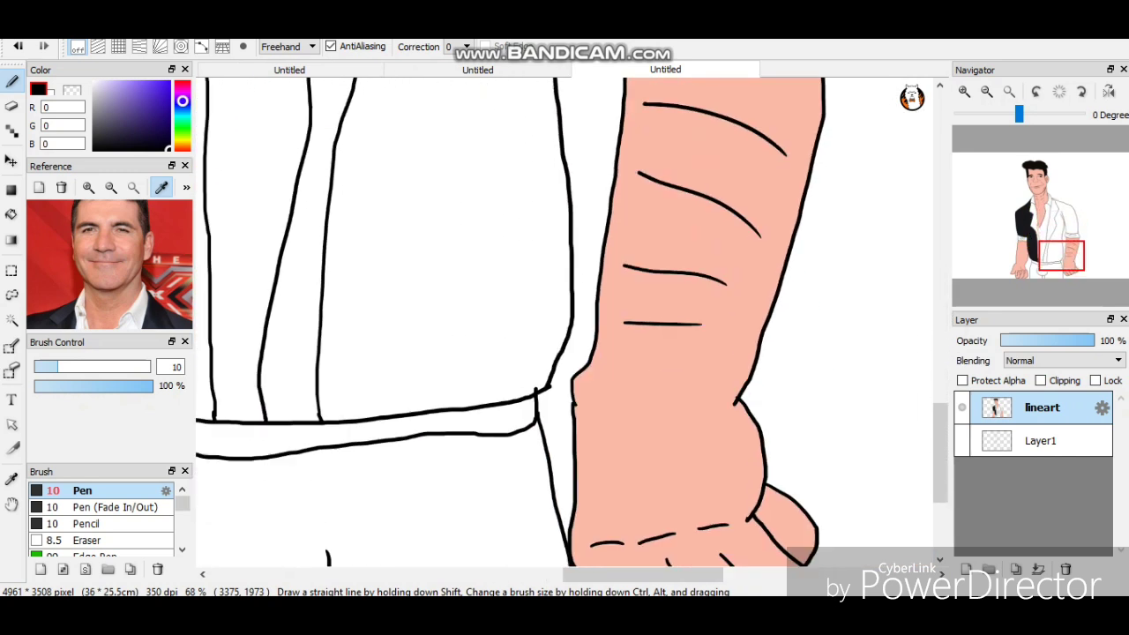
{"action": "scroll", "coordinate": [564, 322], "scroll_direction": "down", "scroll_amount": 3}
{"action": "scroll", "coordinate": [565, 322], "scroll_direction": "up", "scroll_amount": 3}
{"action": "scroll", "coordinate": [565, 322], "scroll_direction": "up", "scroll_amount": 4}
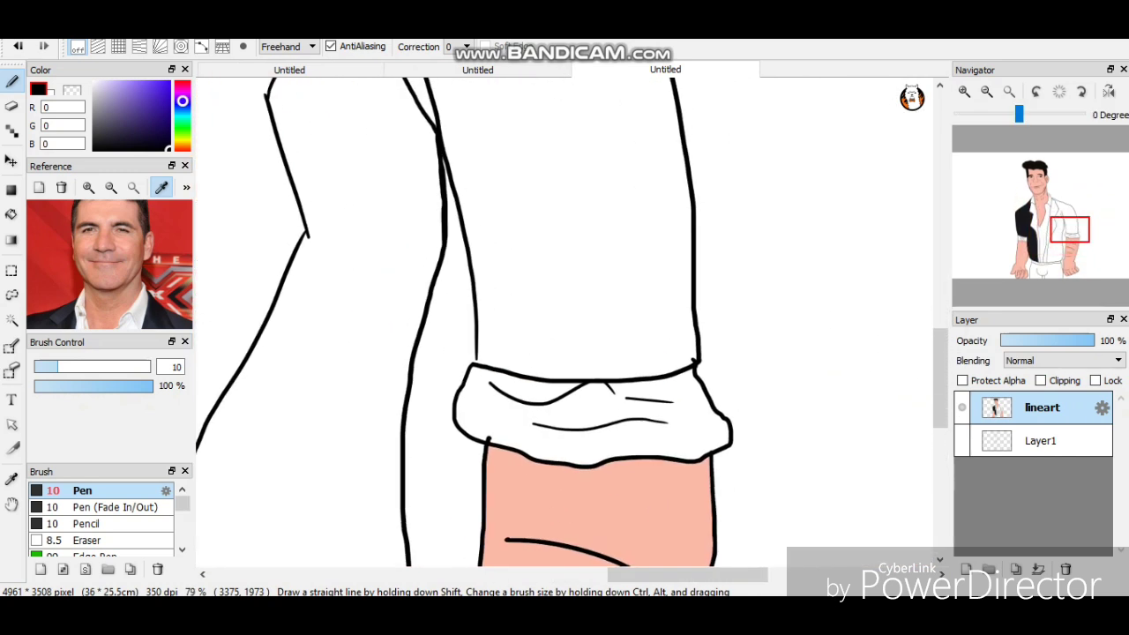
{"action": "scroll", "coordinate": [565, 322], "scroll_direction": "down", "scroll_amount": 6}
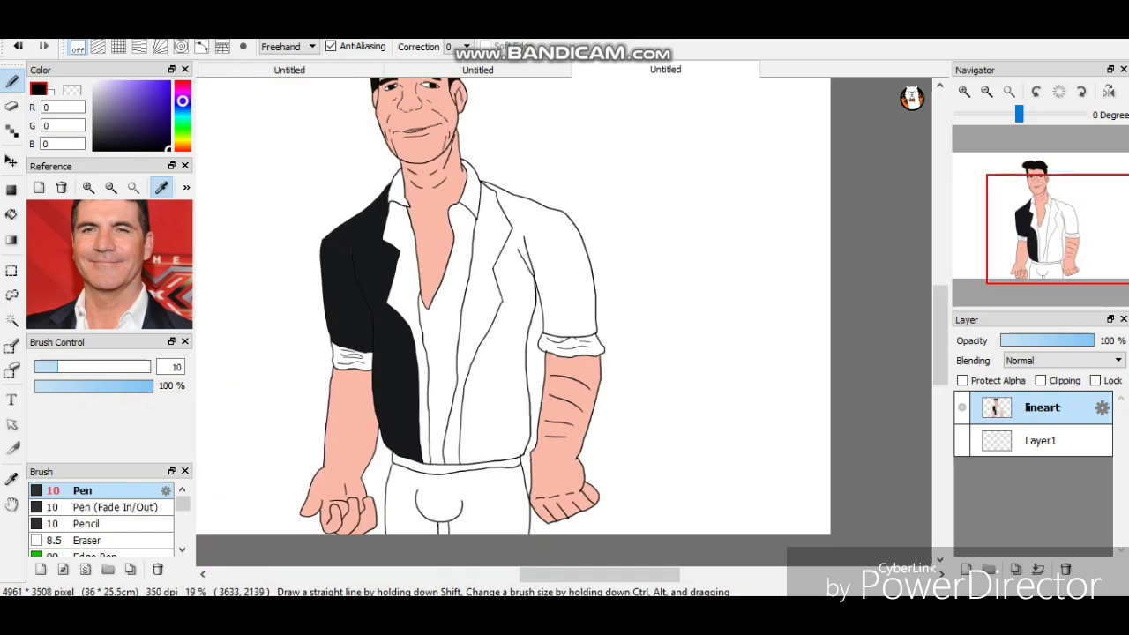
Select the jacket body and sleeve on the viewer's right and paint them R 24, G 23, B 29 at size 1000.
{"action": "key", "text": "w"}
{"action": "left_click", "coordinate": [600, 291]}
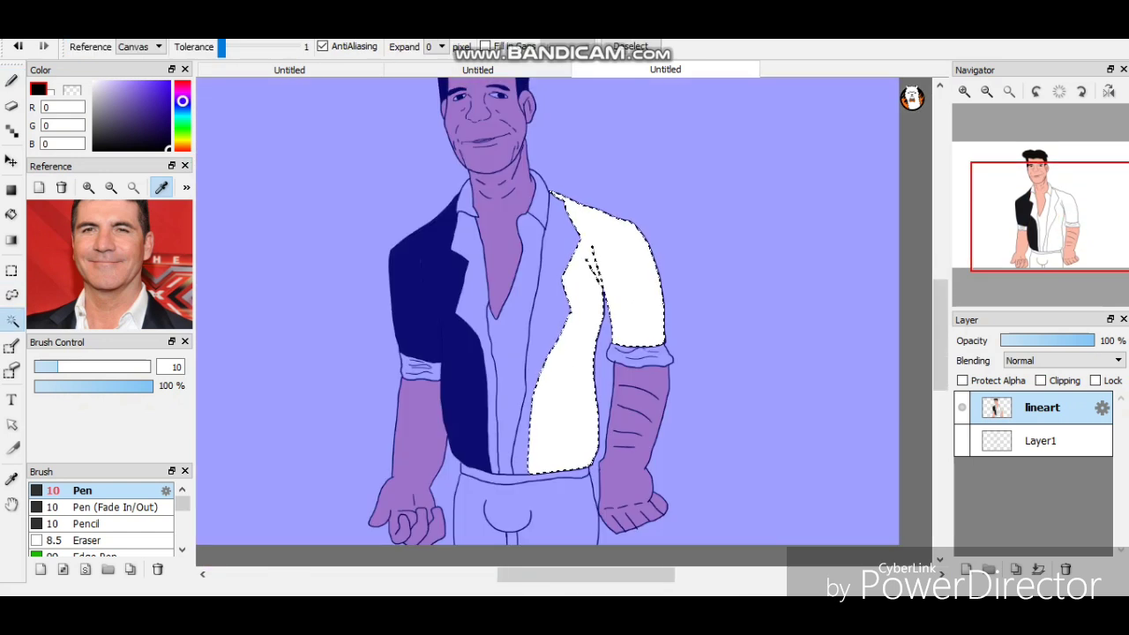
{"action": "key", "text": "alt"}
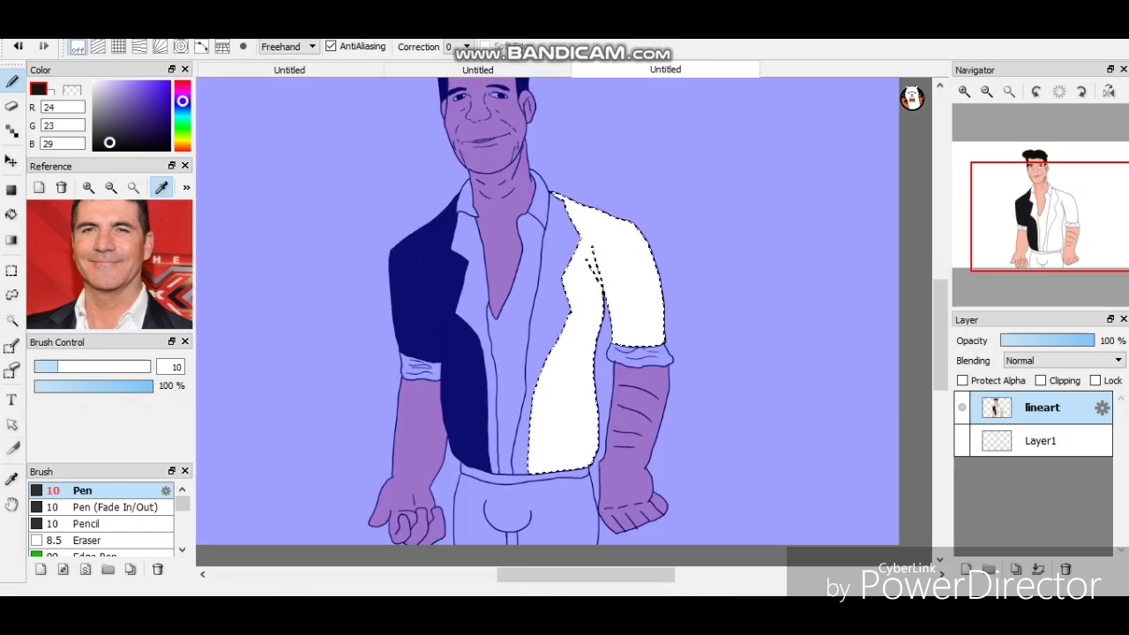
{"action": "left_click_drag", "start_coordinate": [58, 367], "coordinate": [150, 367]}
{"action": "left_click_drag", "start_coordinate": [551, 423], "coordinate": [622, 265]}
Select the lapel on the viewer's right, paint it the same jacket colour, and deselect.
{"action": "key", "text": "w"}
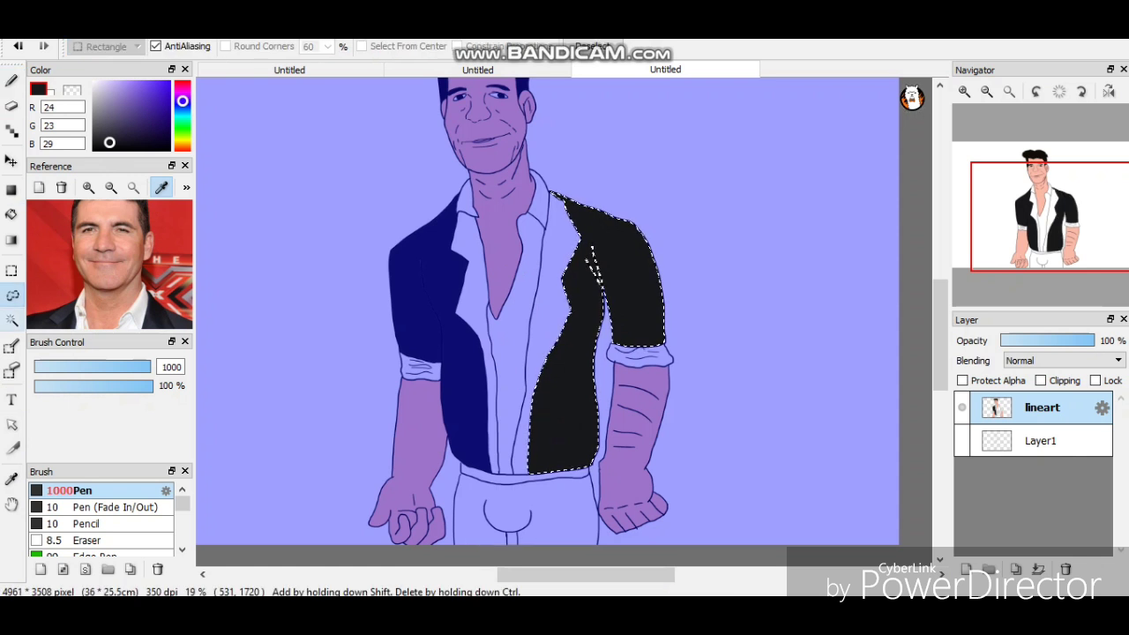
{"action": "left_click", "coordinate": [549, 335]}
{"action": "key", "text": "b"}
{"action": "left_click_drag", "start_coordinate": [547, 229], "coordinate": [539, 406]}
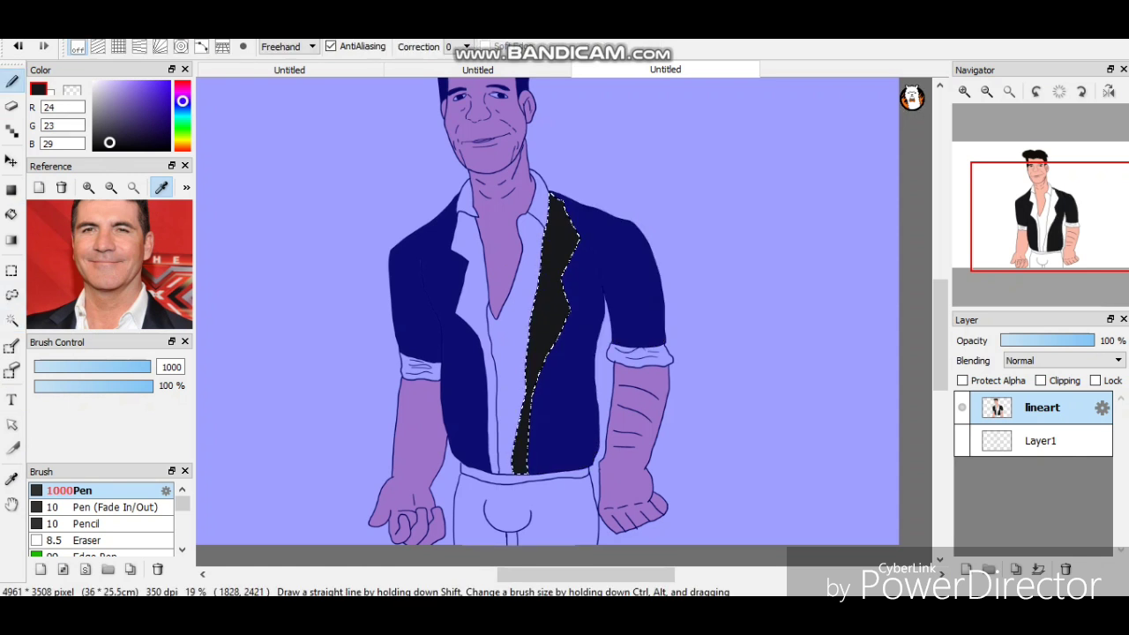
{"action": "key", "text": "m"}
{"action": "key", "text": "l"}
{"action": "key", "text": "ctrl+d"}
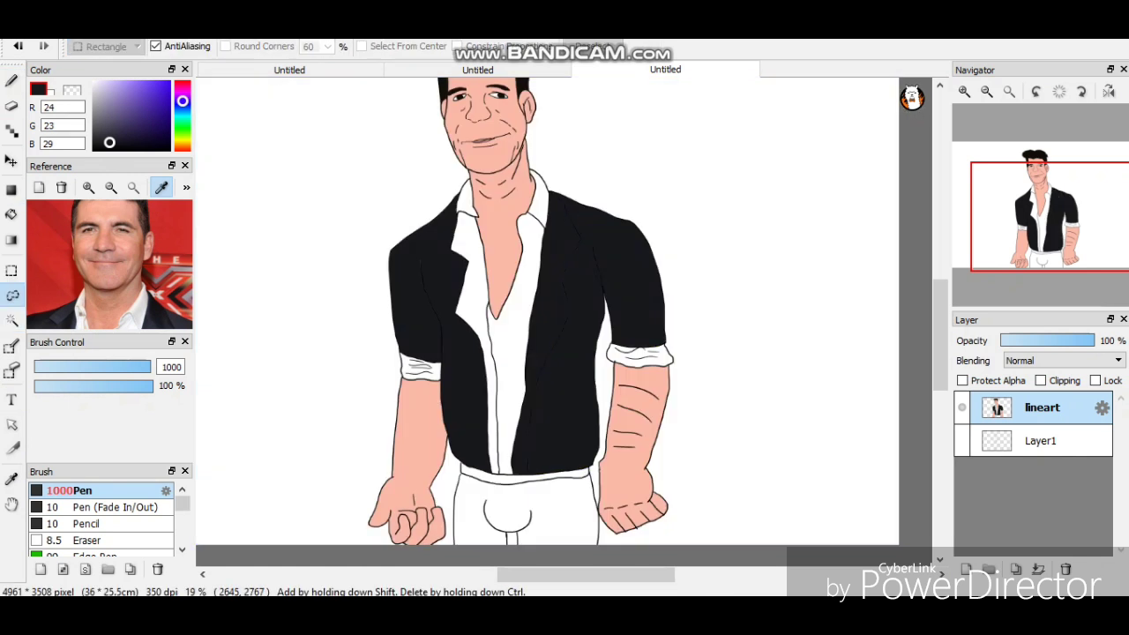
Select the lapel on the viewer's left, paint it R 24, G 23, B 29, and deselect.
{"action": "key", "text": "w"}
{"action": "key", "text": "ctrl+i"}
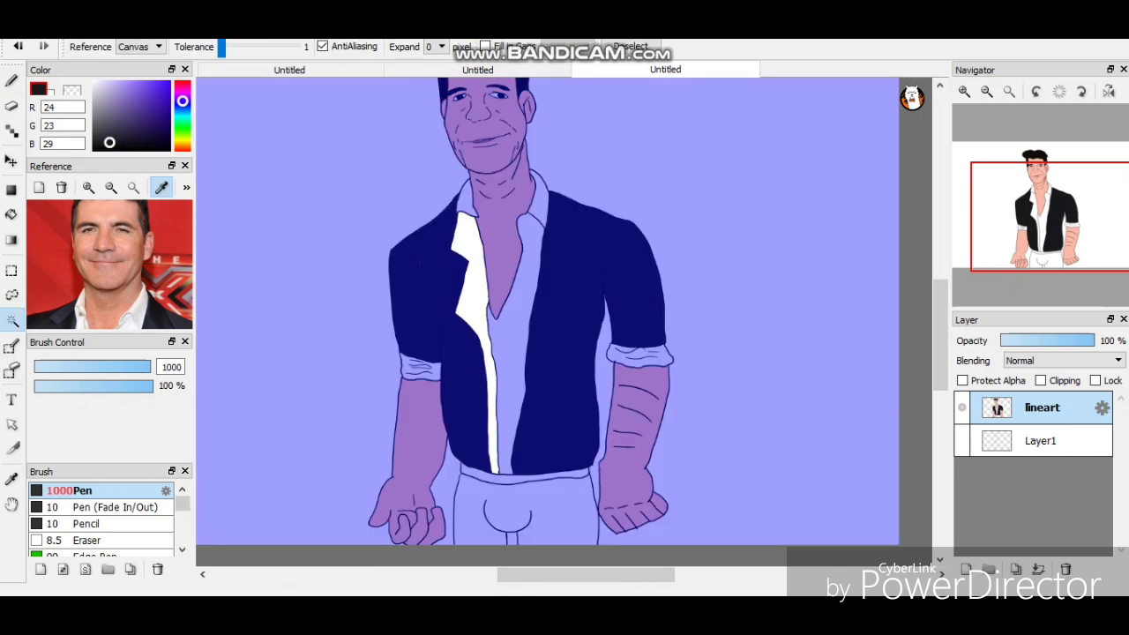
{"action": "key", "text": "m"}
{"action": "key", "text": "l"}
{"action": "key", "text": "ctrl+d"}
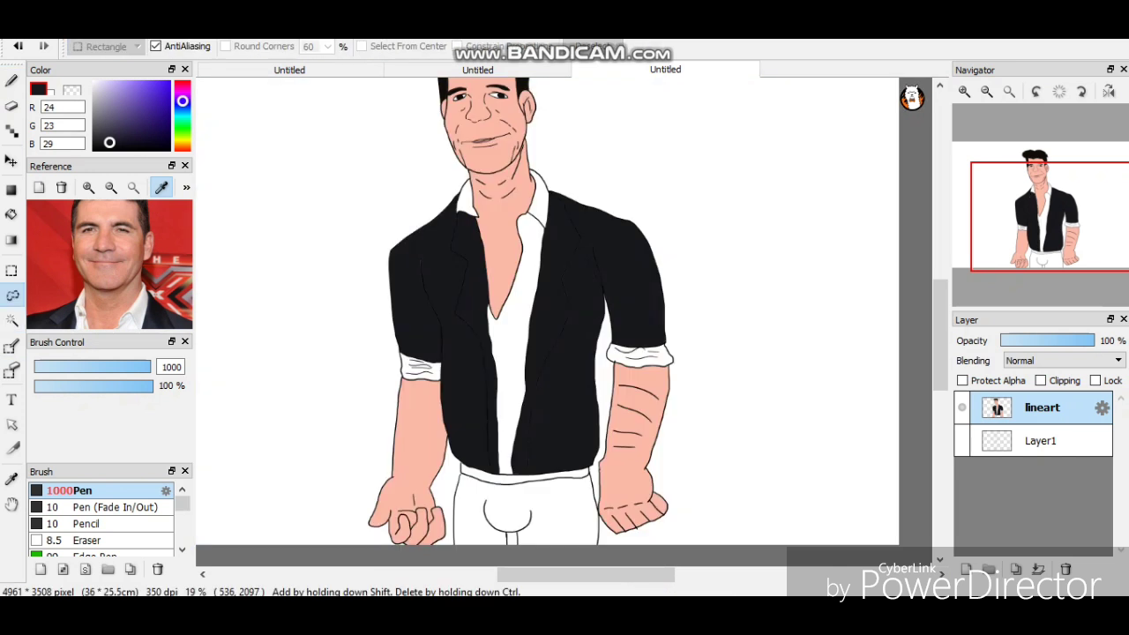
{"action": "key", "text": "w"}
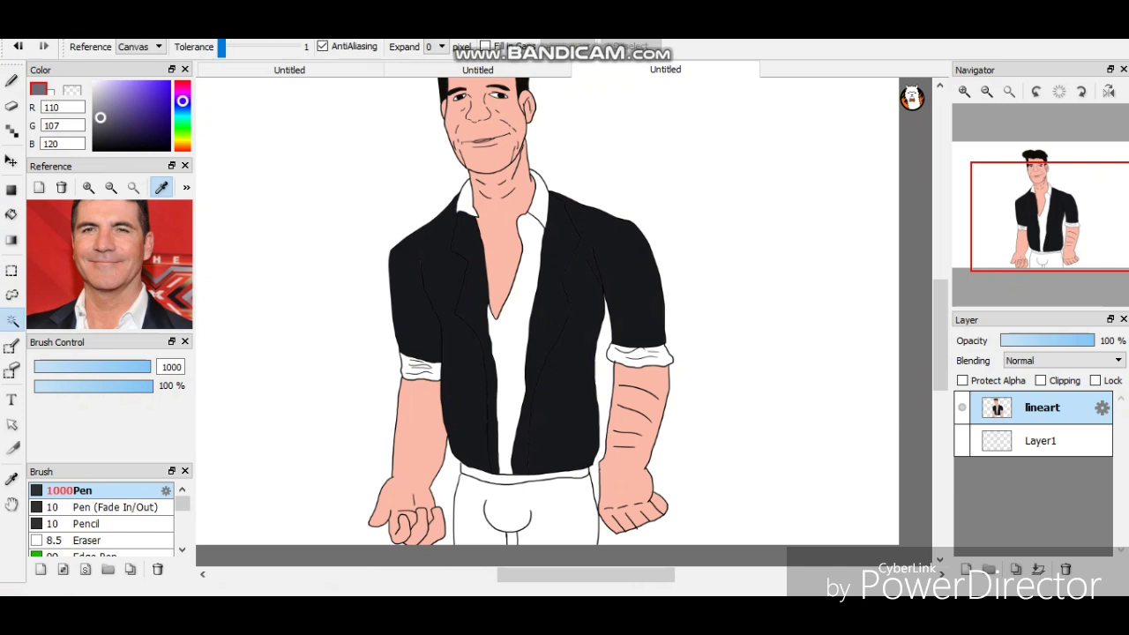
{"action": "left_click", "coordinate": [508, 521]}
{"action": "key", "text": "ctrl+d"}
Close the gaps in the trouser lineart at the waist corner and the inner leg with the black pen at size 10.
{"action": "key", "text": "b"}
{"action": "key", "text": "d"}
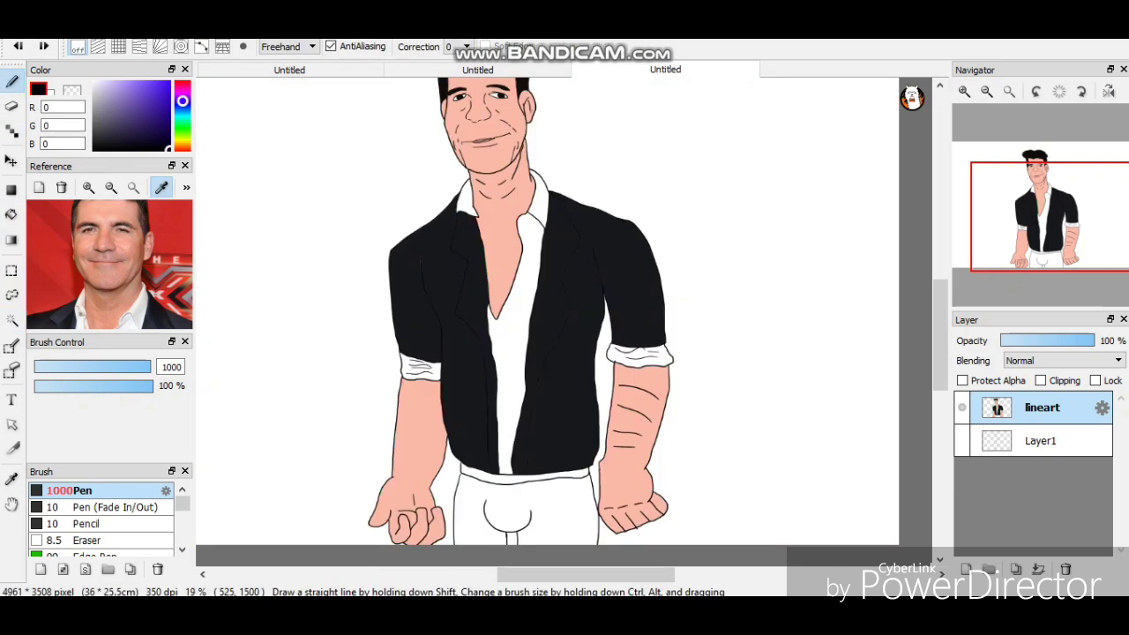
{"action": "scroll", "coordinate": [456, 516], "scroll_direction": "up", "scroll_amount": 8}
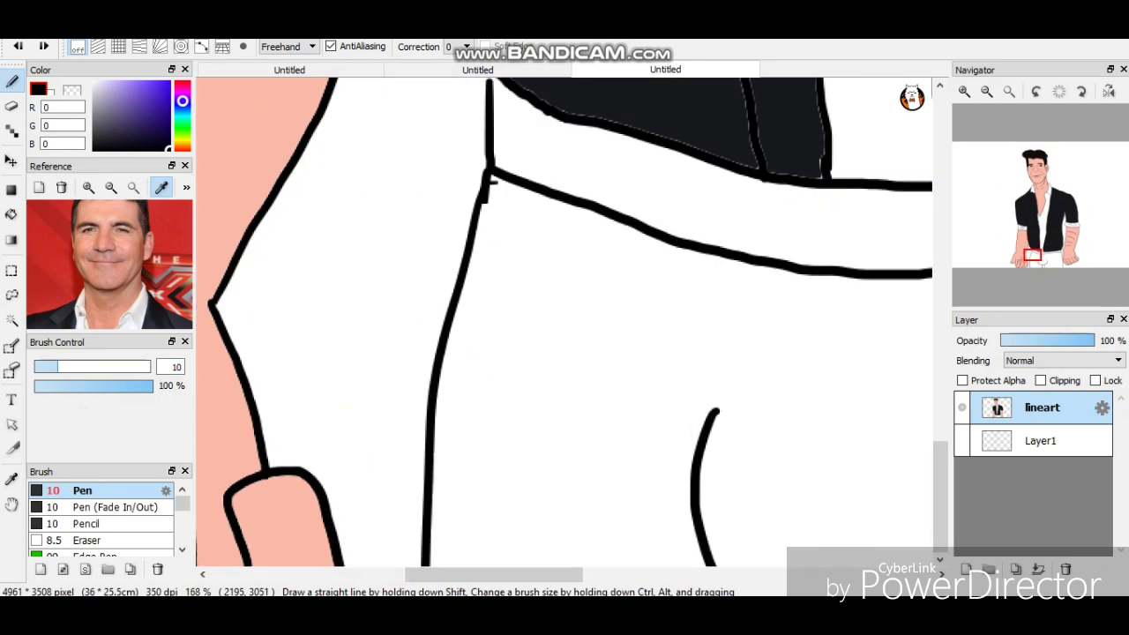
{"action": "left_click", "coordinate": [1043, 275]}
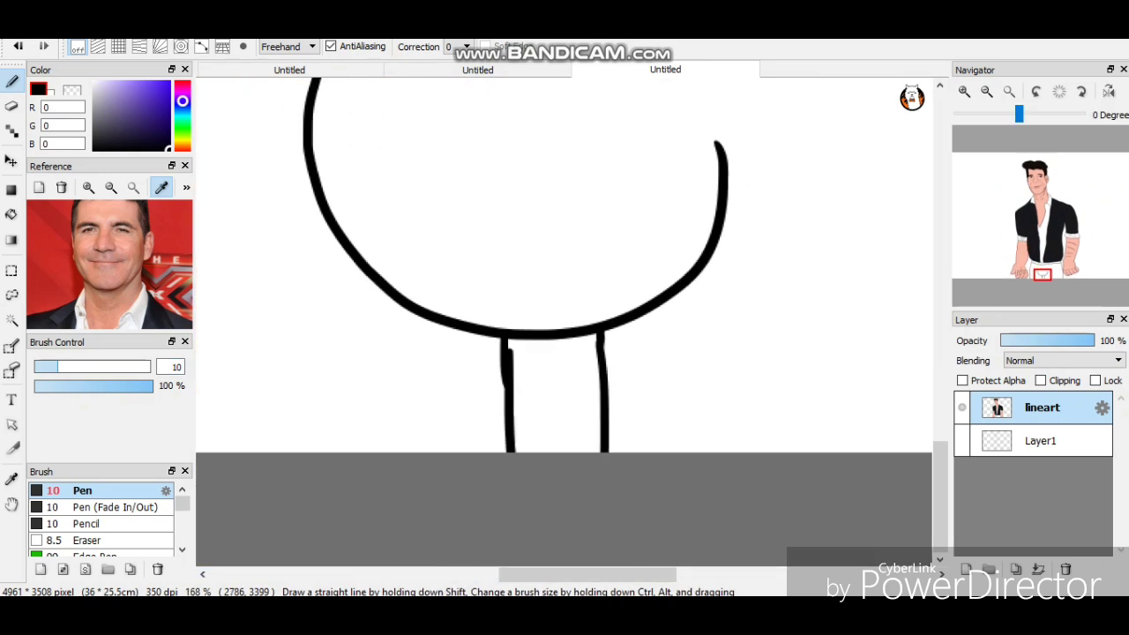
{"action": "scroll", "coordinate": [564, 309], "scroll_direction": "down", "scroll_amount": 6}
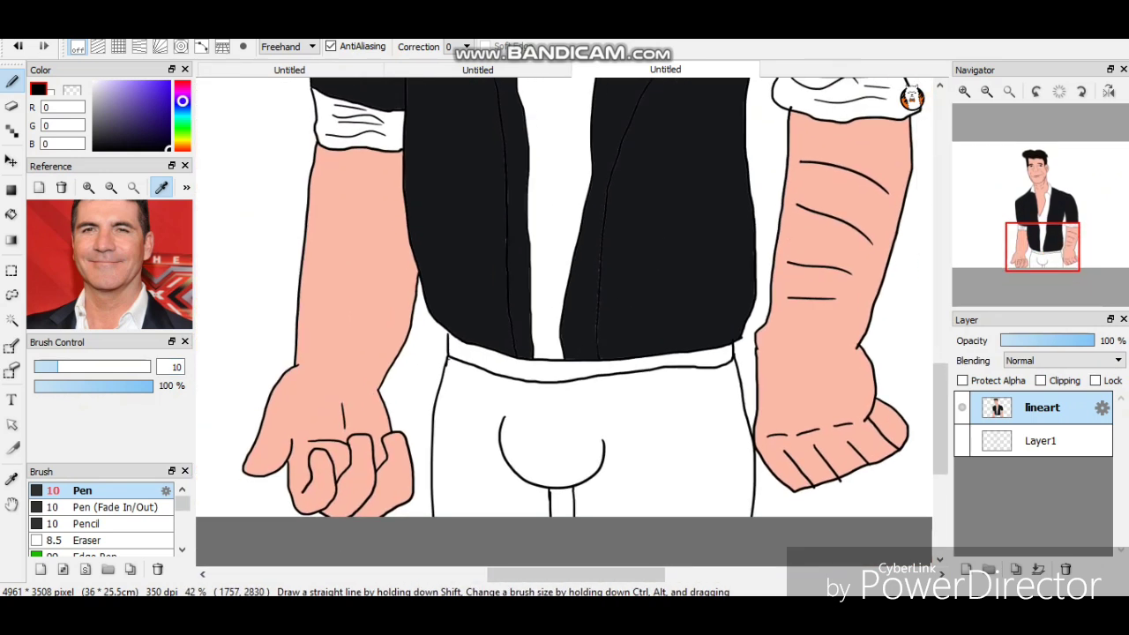
Select the trousers and paint them R 111, G 107, B 123 with the pen at size 308.
{"action": "left_click", "coordinate": [11, 319]}
{"action": "left_click", "coordinate": [635, 441]}
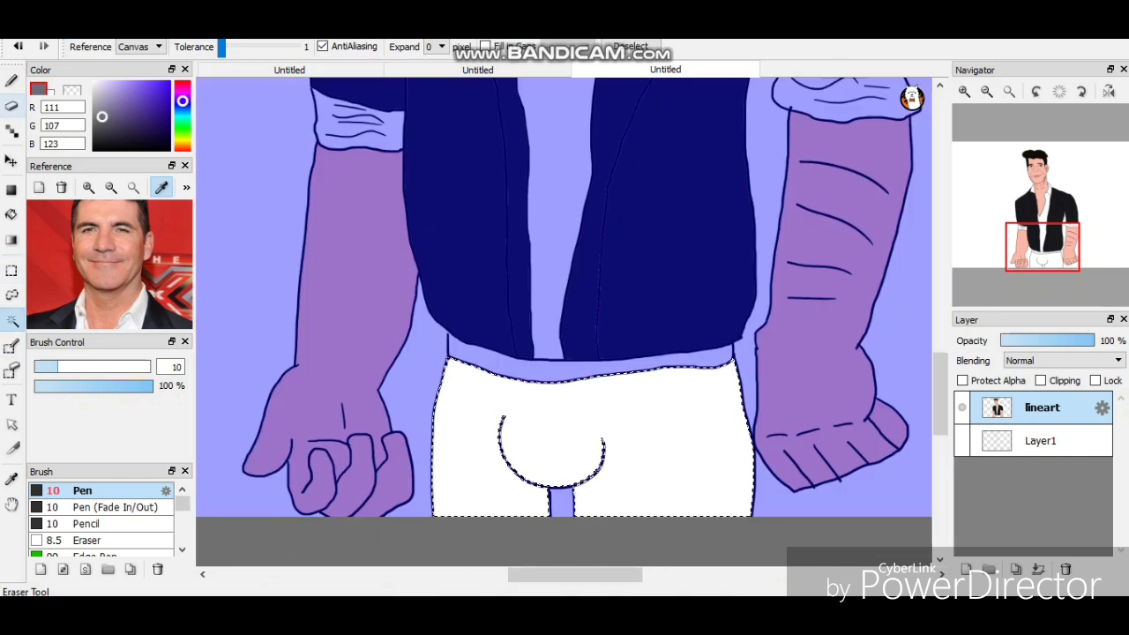
{"action": "left_click", "coordinate": [12, 82]}
{"action": "left_click_drag", "start_coordinate": [59, 366], "coordinate": [150, 366]}
{"action": "mouse_move", "coordinate": [414, 423]}
{"action": "left_mouse_down"}
{"action": "mouse_move", "coordinate": [477, 441]}
{"action": "mouse_move", "coordinate": [679, 441]}
{"action": "mouse_move", "coordinate": [741, 477]}
{"action": "left_mouse_up"}
{"action": "left_click_drag", "start_coordinate": [102, 115], "coordinate": [113, 107]}
{"action": "left_click", "coordinate": [182, 144]}
{"action": "left_click", "coordinate": [130, 129]}
{"action": "key", "text": "w"}
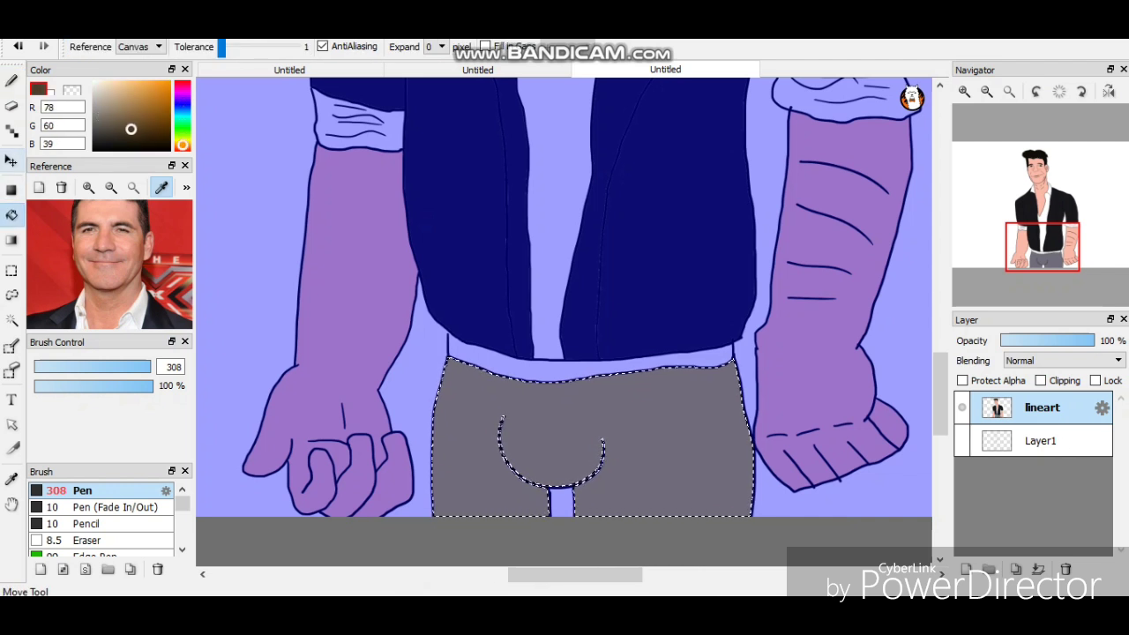
{"action": "key", "text": "b"}
{"action": "key", "text": "ctrl+z"}
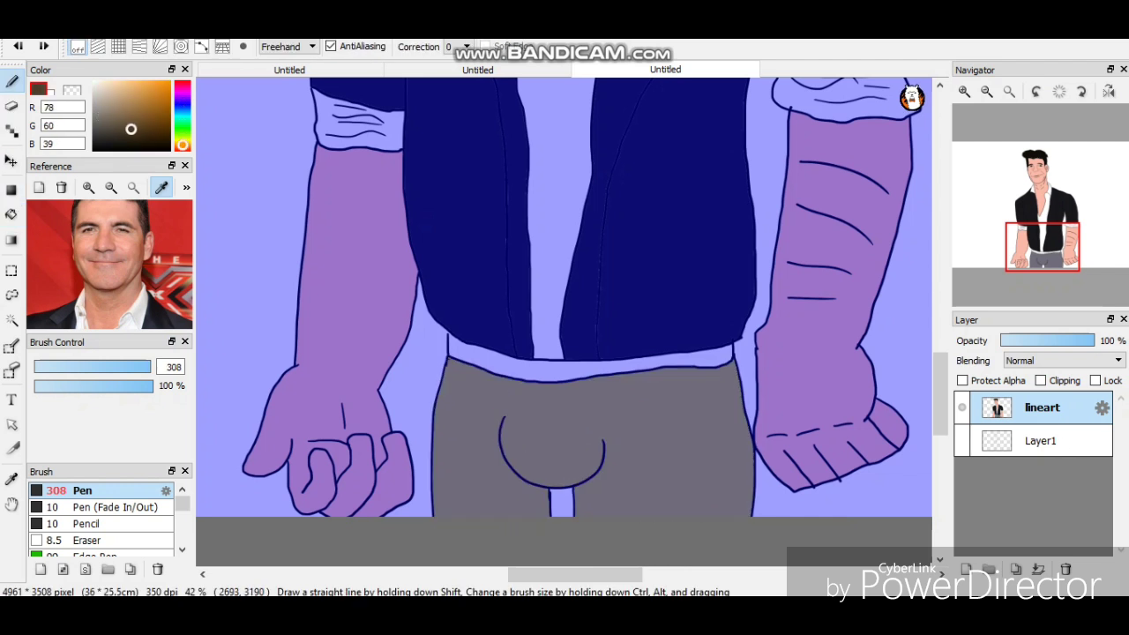
{"action": "key", "text": "w"}
{"action": "key", "text": "ctrl+z"}
{"action": "key", "text": "ctrl+z"}
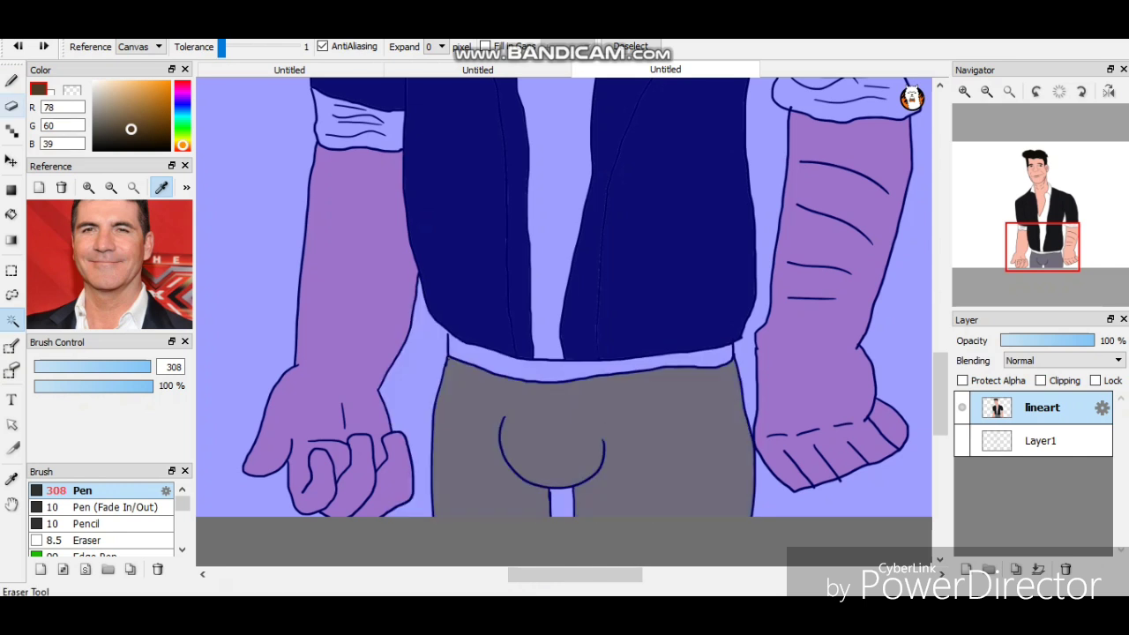
Deselect the trousers and close the gap between the waistband outline and the jacket hem with the black pen at size 10.
{"action": "key", "text": "b"}
{"action": "key", "text": "ctrl+z"}
{"action": "key", "text": "b"}
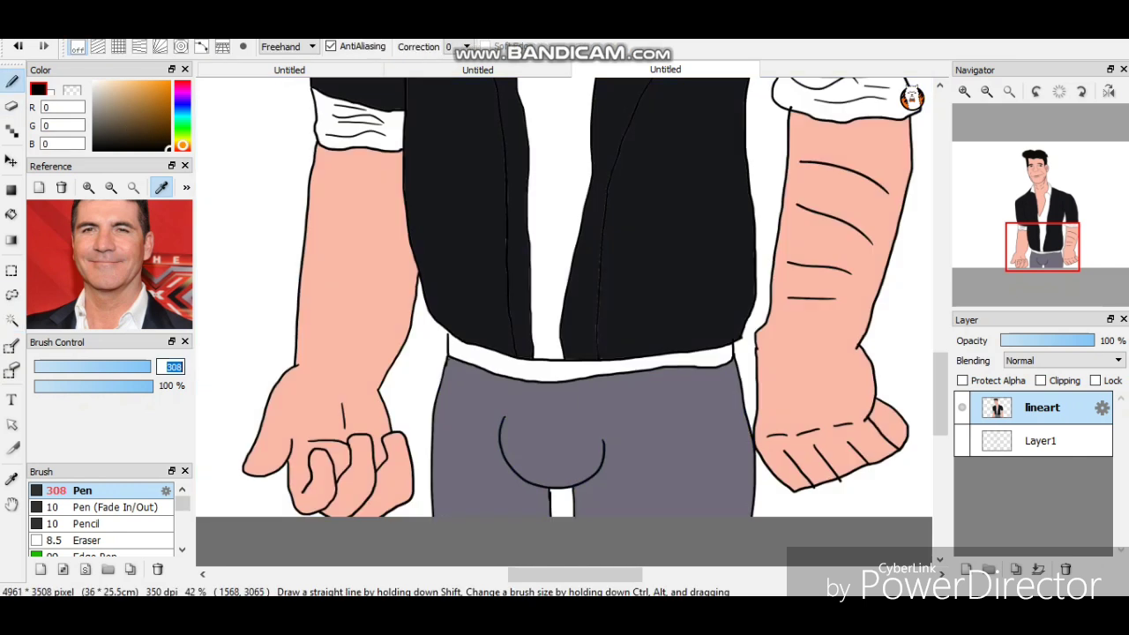
{"action": "scroll", "coordinate": [561, 318], "scroll_direction": "up", "scroll_amount": 3}
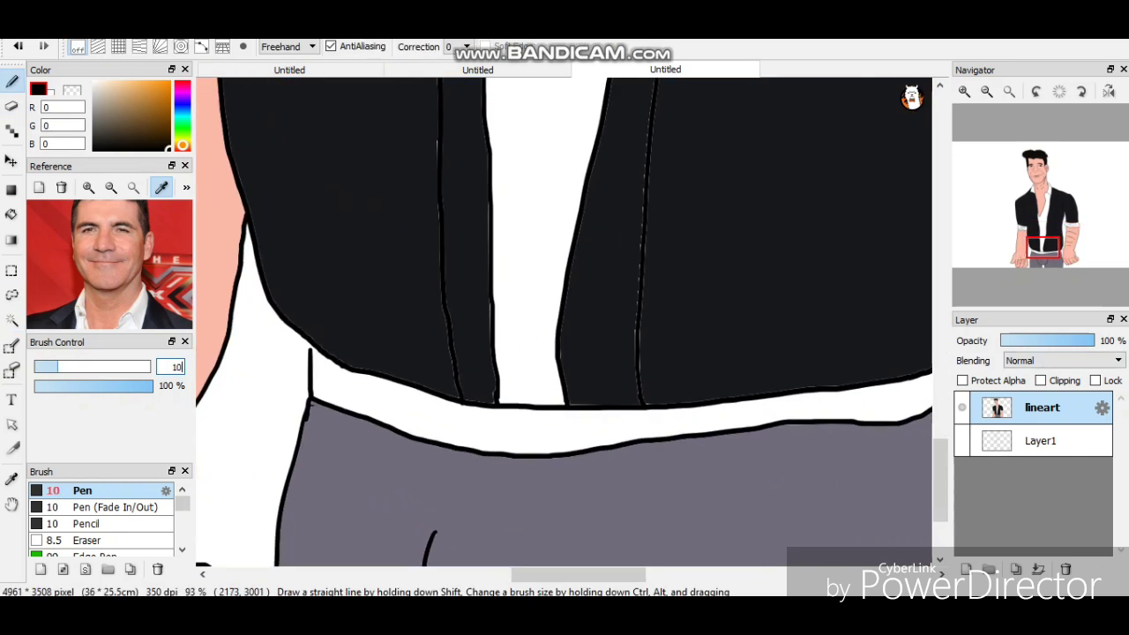
{"action": "scroll", "coordinate": [564, 318], "scroll_direction": "down", "scroll_amount": 4}
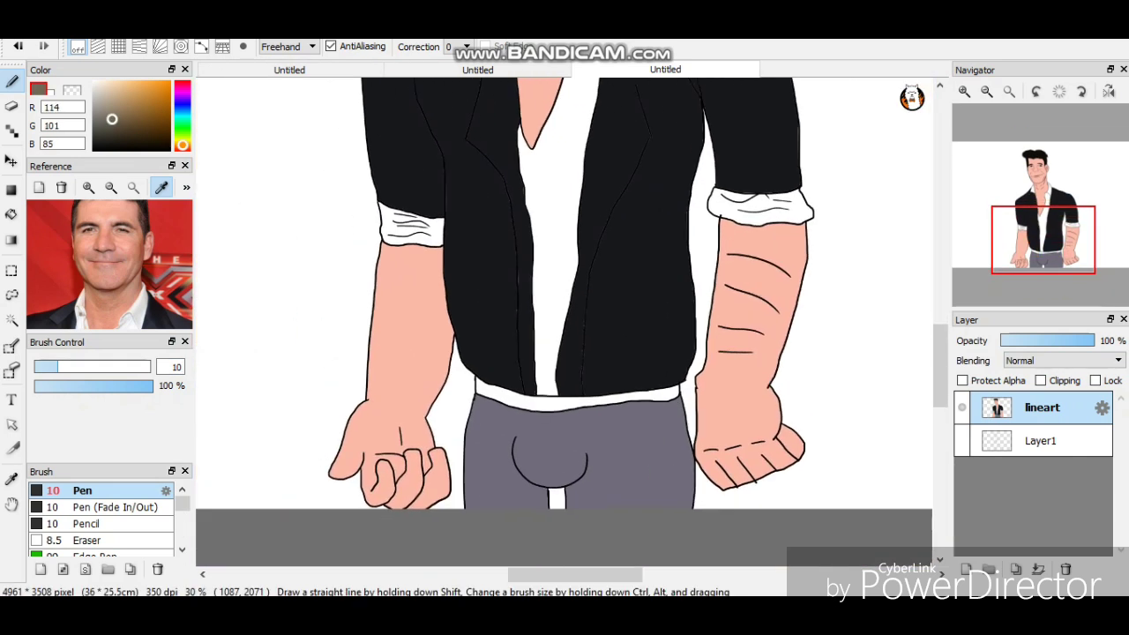
Select the waistband and paint it brown R 111, G 92, B 69 with the pen at size 1000, and deselect.
{"action": "left_click", "coordinate": [125, 120]}
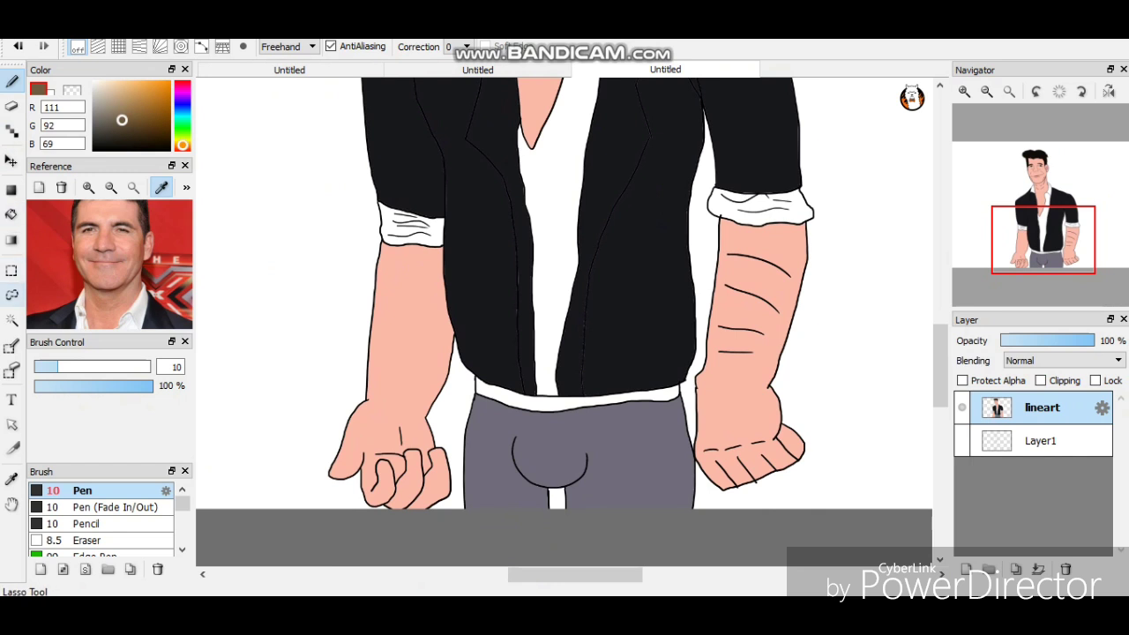
{"action": "key", "text": "w"}
{"action": "left_click", "coordinate": [577, 396]}
{"action": "key", "text": "b"}
{"action": "left_click_drag", "start_coordinate": [477, 393], "coordinate": [680, 393]}
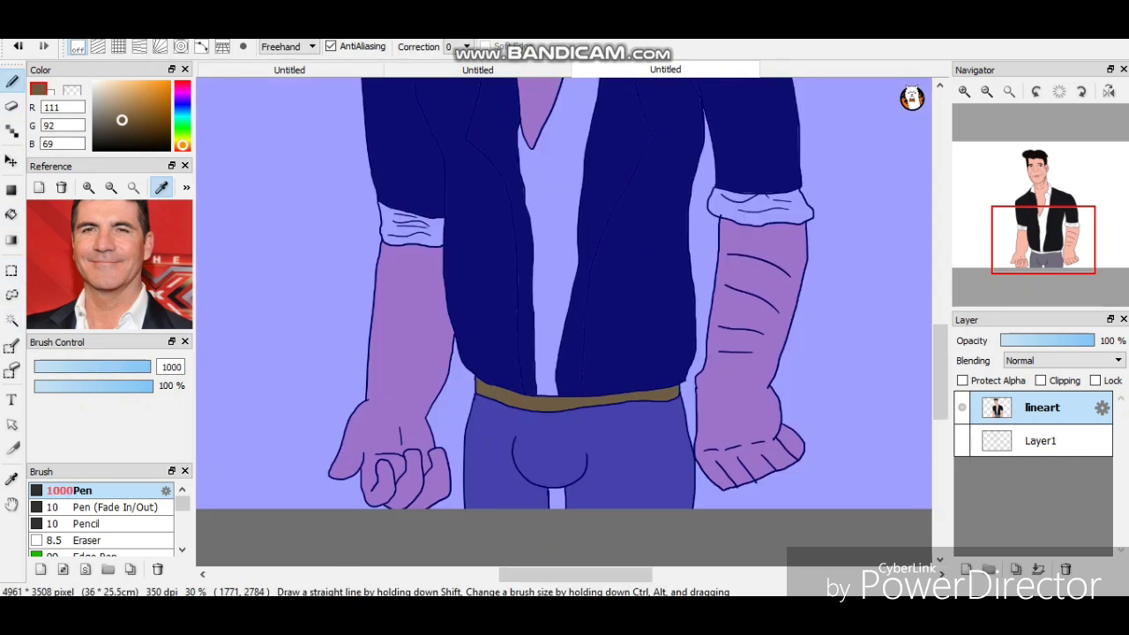
{"action": "key", "text": "ctrl+minus"}
{"action": "key", "text": "ctrl+minus"}
{"action": "key", "text": "ctrl+minus"}
{"action": "key", "text": "l"}
{"action": "key", "text": "ctrl+d"}
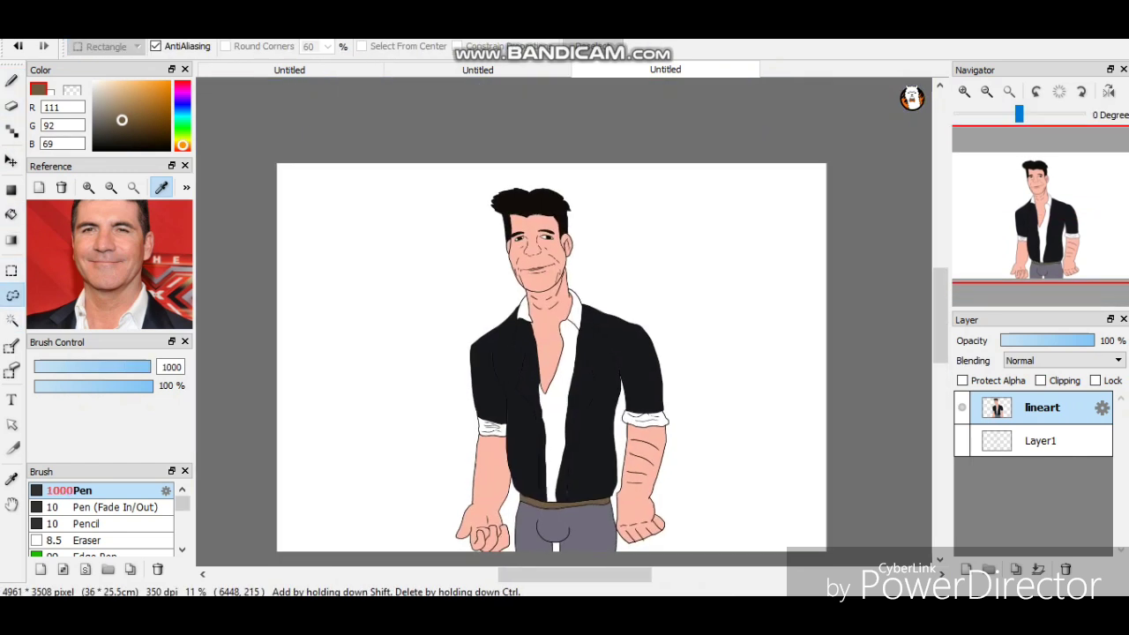
Draw thin highlight strands across the hair in R 186, G 180, B 172 with the Pen (Fade In/Out) brush at size 10.
{"action": "scroll", "coordinate": [575, 240], "scroll_direction": "up", "scroll_amount": 8}
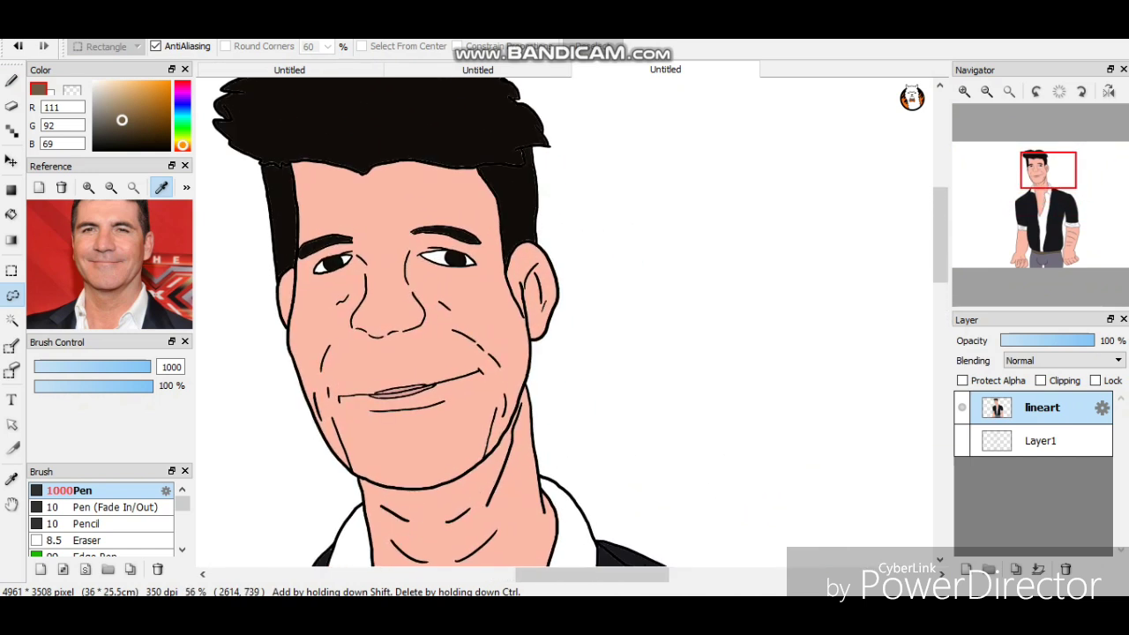
{"action": "key", "text": "b"}
{"action": "left_click_drag", "start_coordinate": [529, 300], "coordinate": [702, 428]}
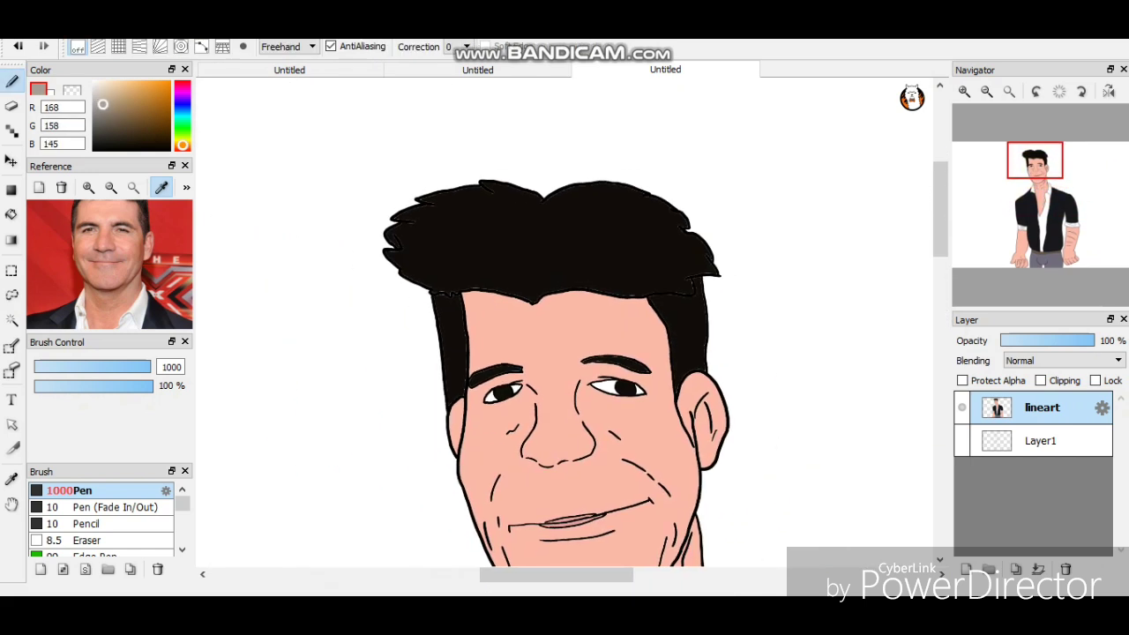
{"action": "left_click", "coordinate": [115, 507]}
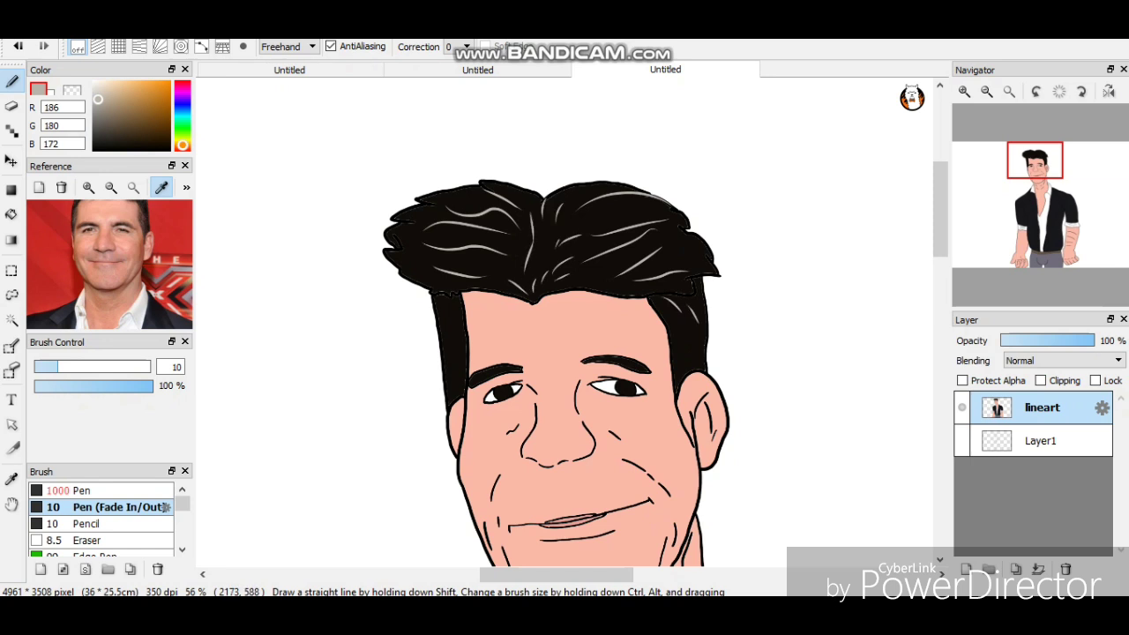
Write "S." beside the face on the viewer's right with the black pen at size 10.
{"action": "scroll", "coordinate": [565, 322], "scroll_direction": "down", "scroll_amount": 5}
{"action": "scroll", "coordinate": [565, 322], "scroll_direction": "up", "scroll_amount": 3}
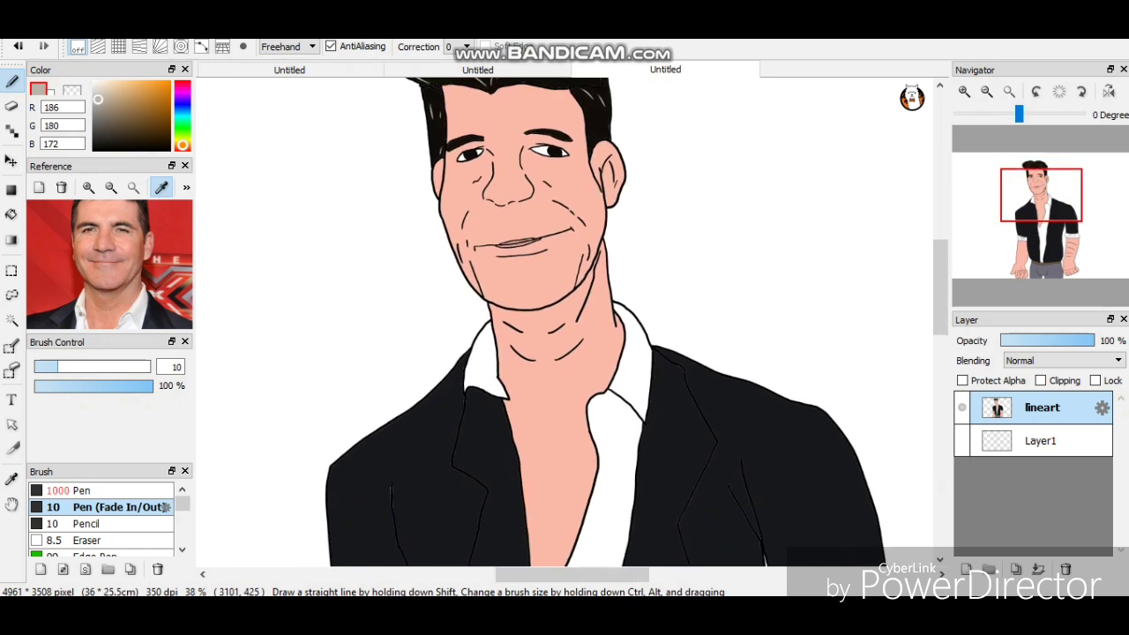
{"action": "scroll", "coordinate": [565, 322], "scroll_direction": "down", "scroll_amount": 2}
{"action": "scroll", "coordinate": [565, 322], "scroll_direction": "down", "scroll_amount": 6}
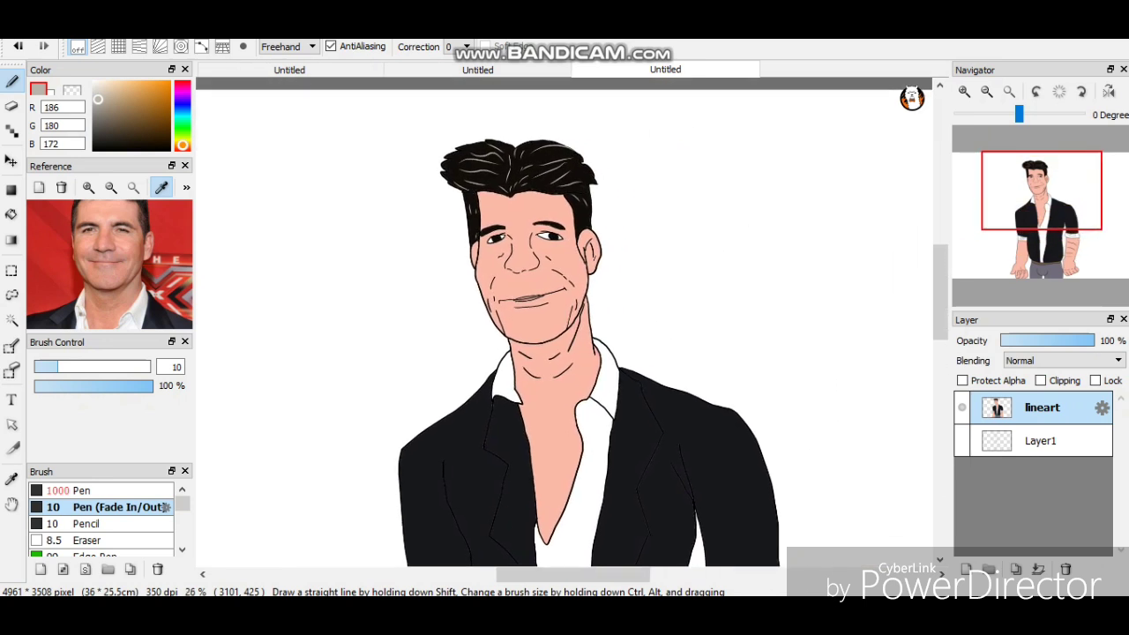
{"action": "scroll", "coordinate": [565, 322], "scroll_direction": "up", "scroll_amount": 6}
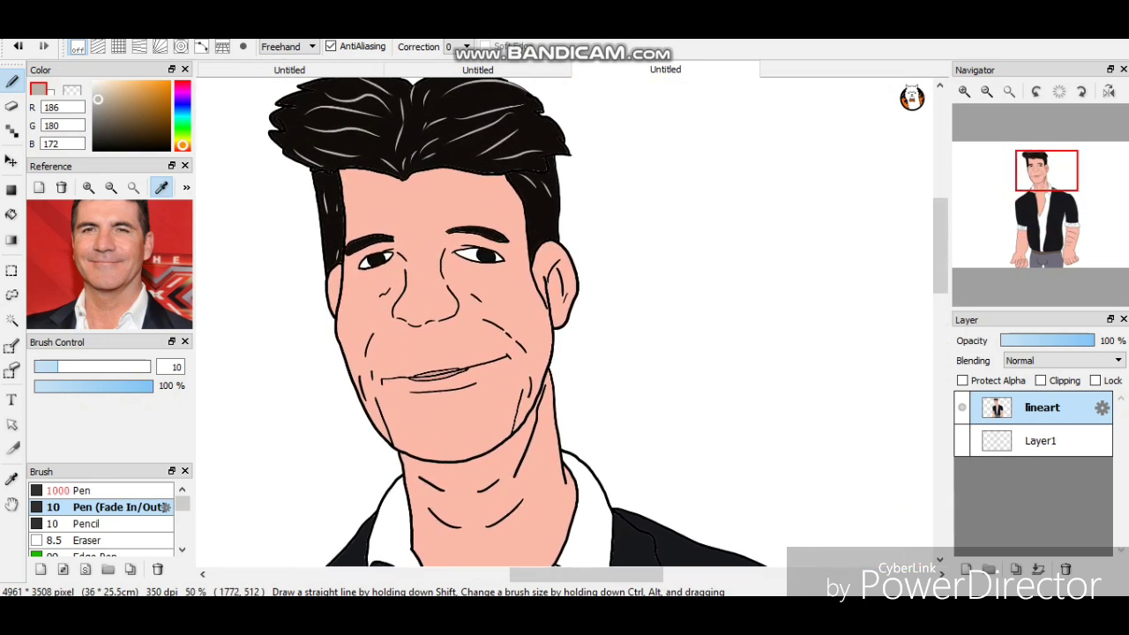
{"action": "left_click_drag", "start_coordinate": [611, 265], "coordinate": [611, 297]}
{"action": "key", "text": "ctrl+z"}
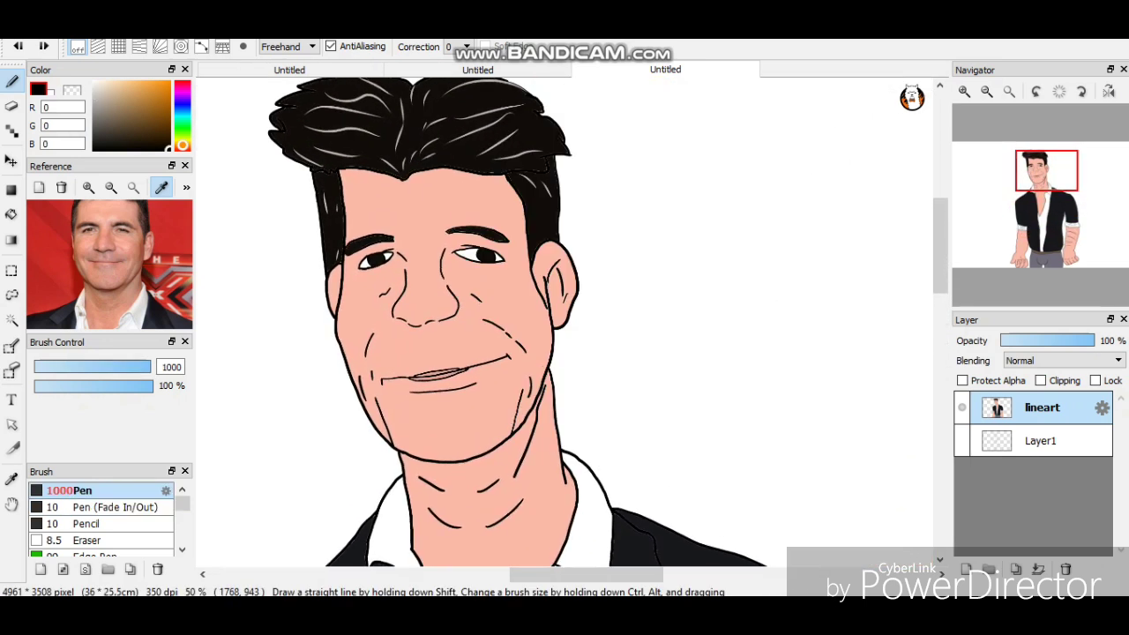
{"action": "type", "text": "1"}
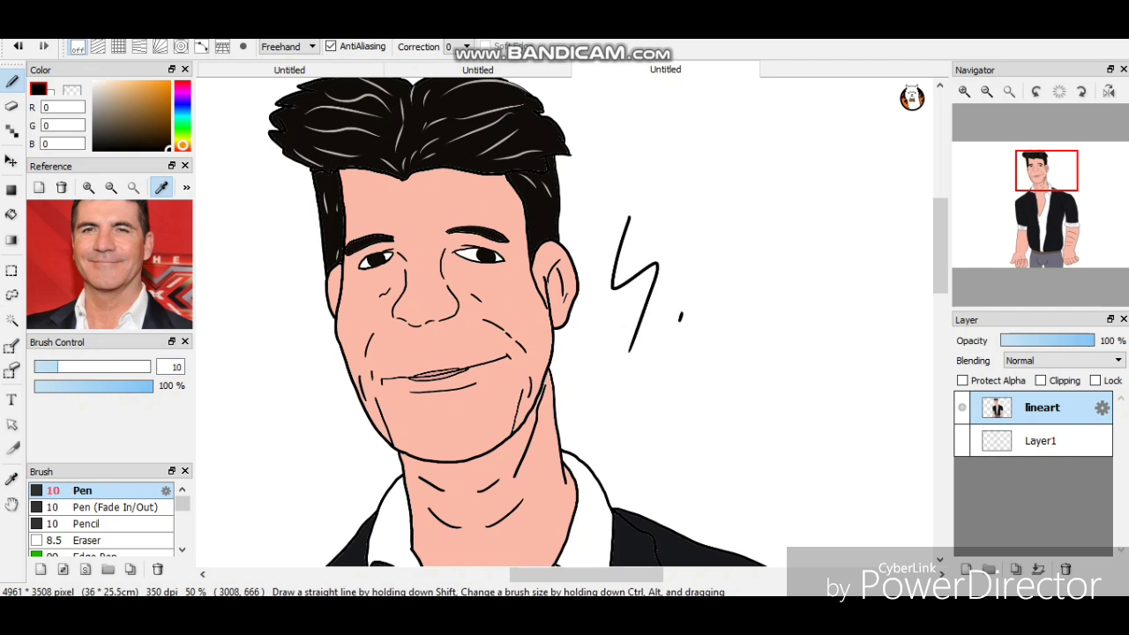